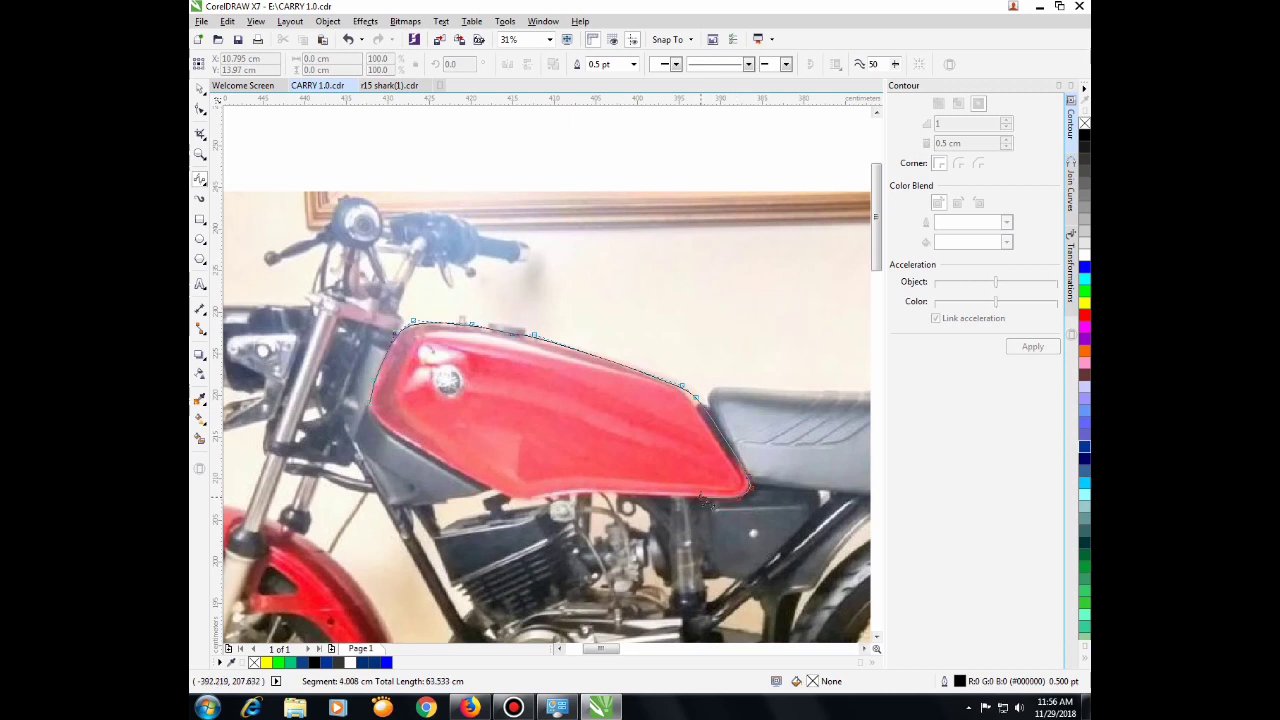
Step: Finish the B-spline outline of the fuel tank along its lower edge and front, closing it at the starting point
click(584, 491)
click(533, 498)
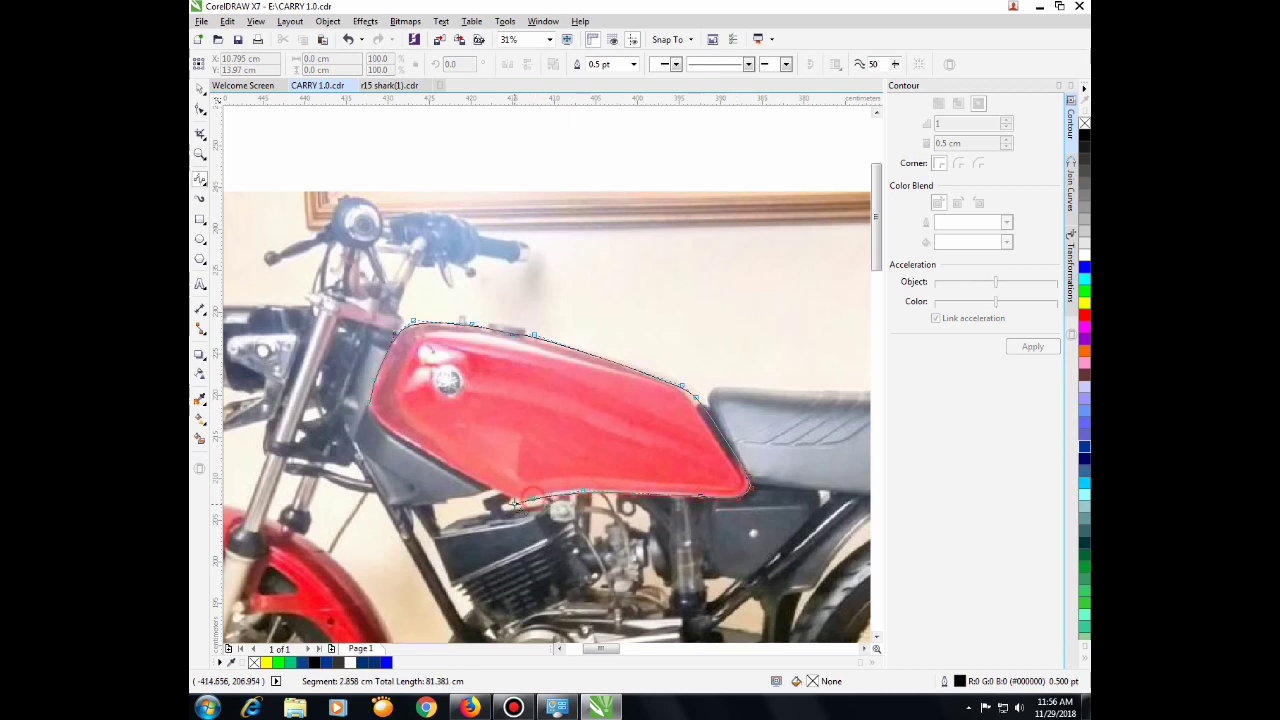
click(512, 500)
click(470, 480)
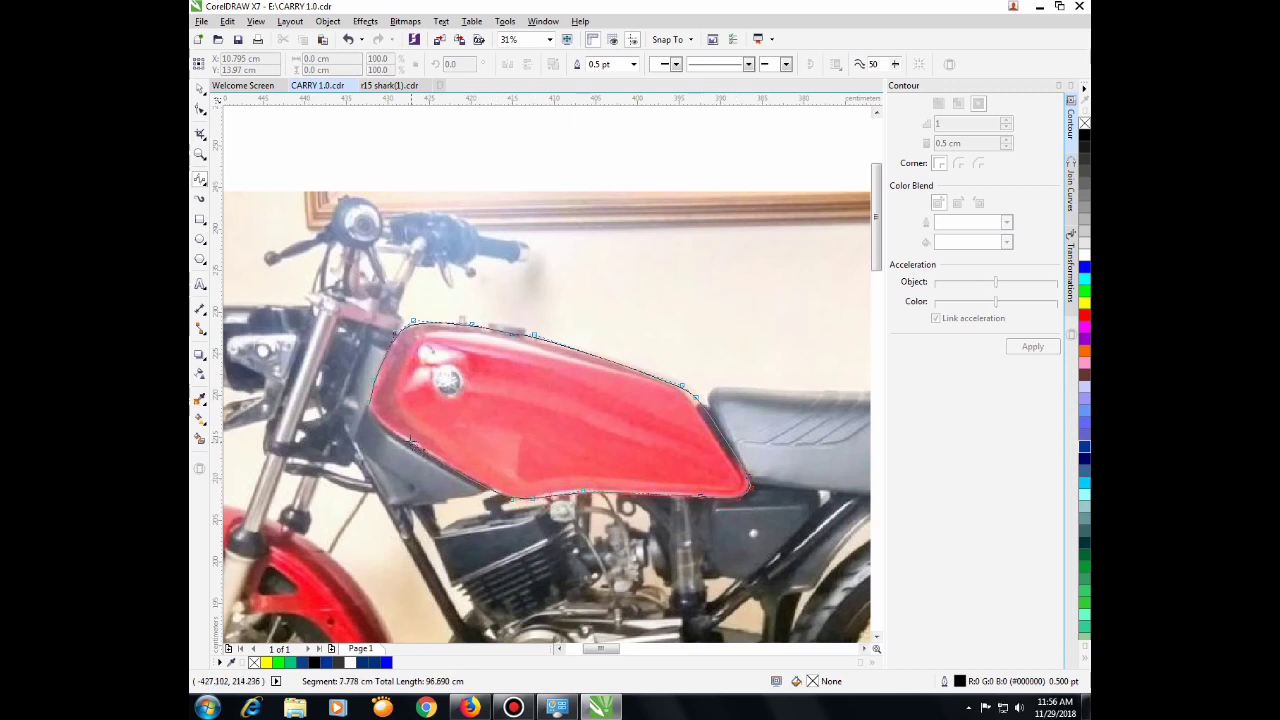
click(392, 433)
click(375, 420)
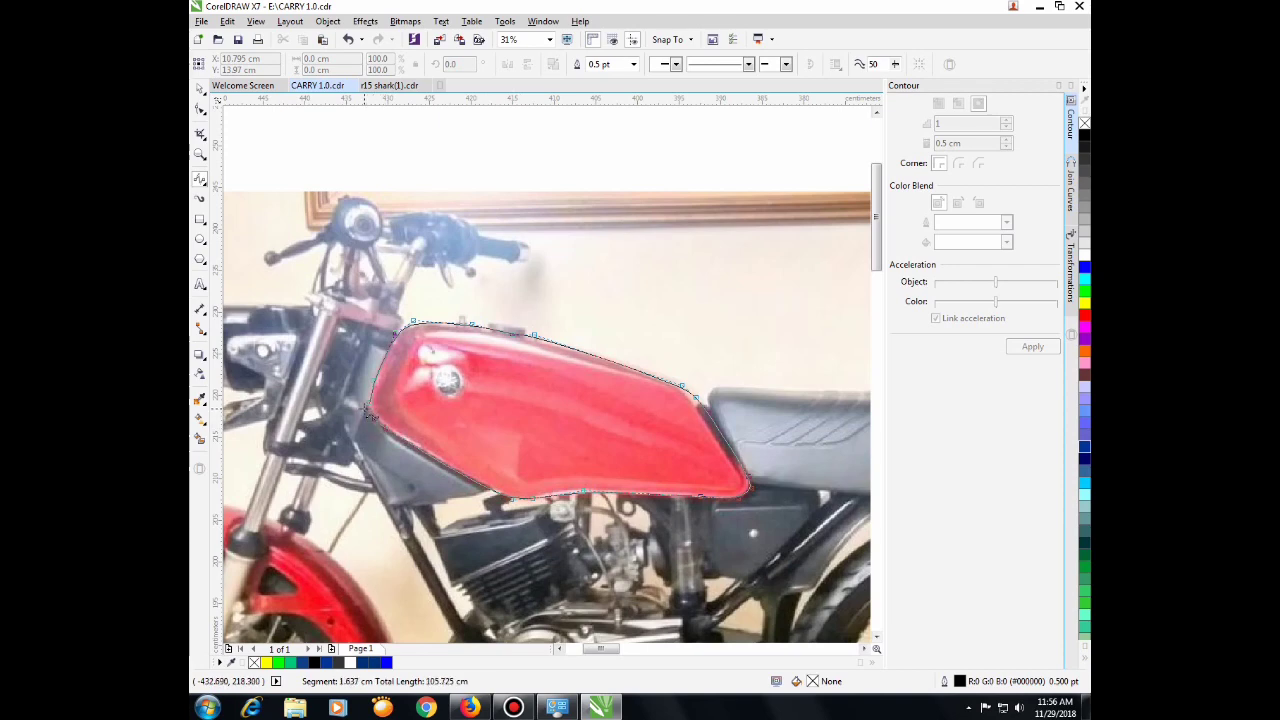
double_click(368, 408)
Step: Fill both front fender shapes and the fuel tank shape with blue (#0000FF)
scroll(443, 377, down, 2)
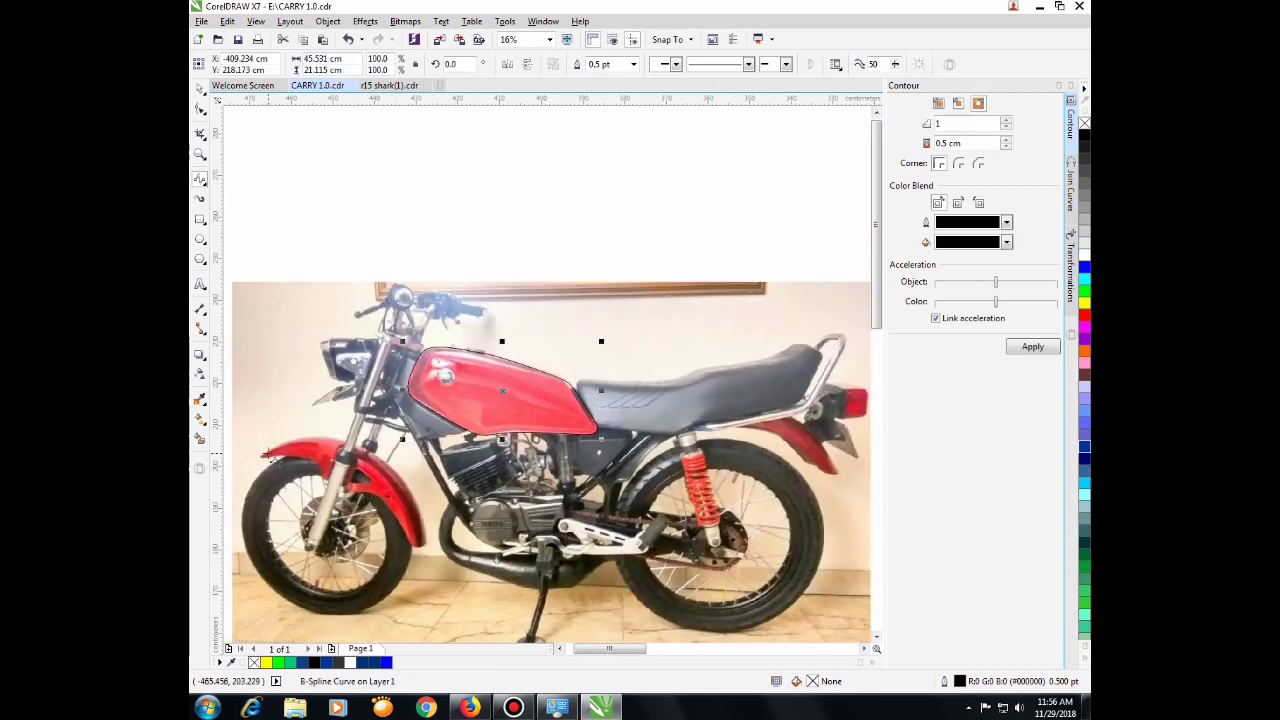
scroll(270, 457, up, 2)
scroll(633, 218, down, 2)
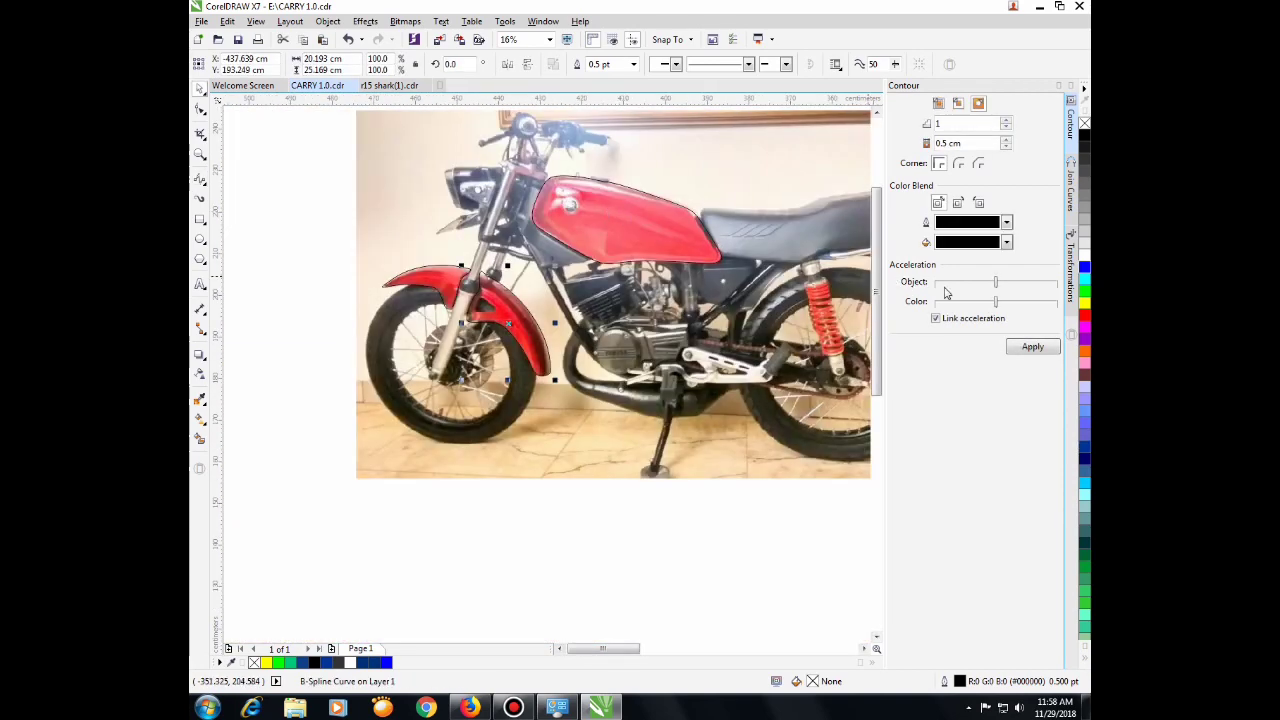
click(1084, 267)
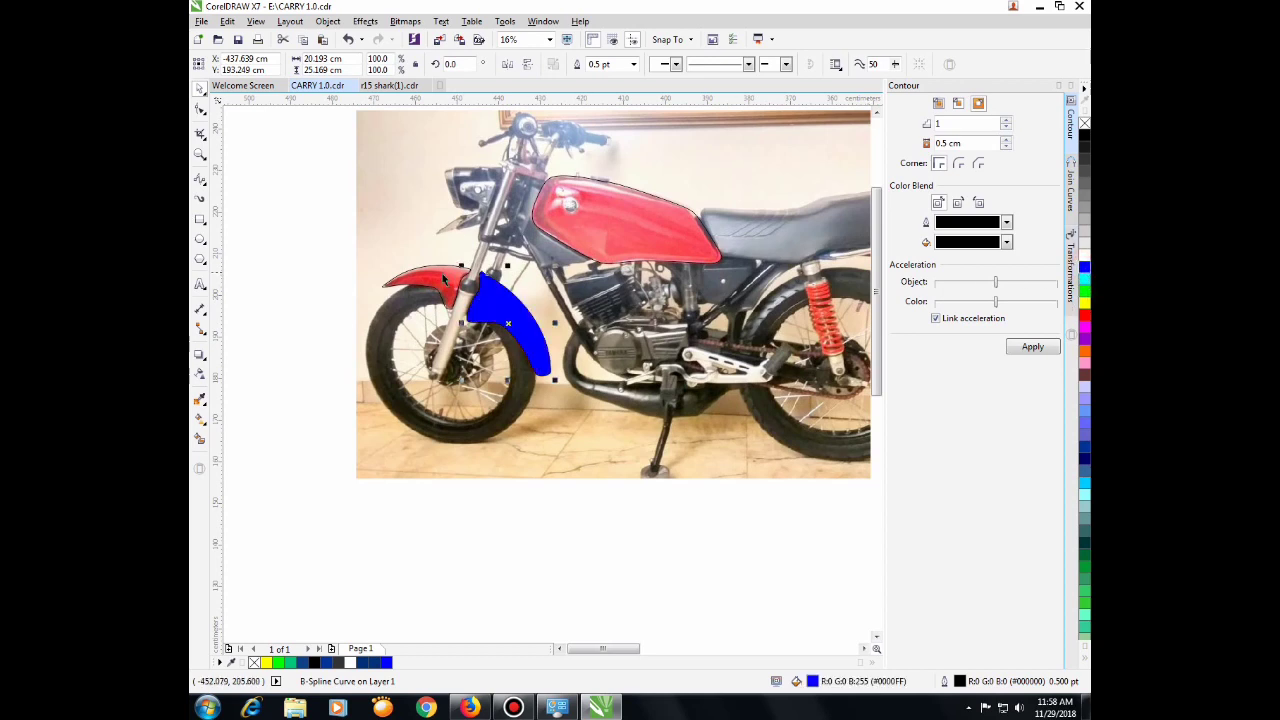
click(1084, 267)
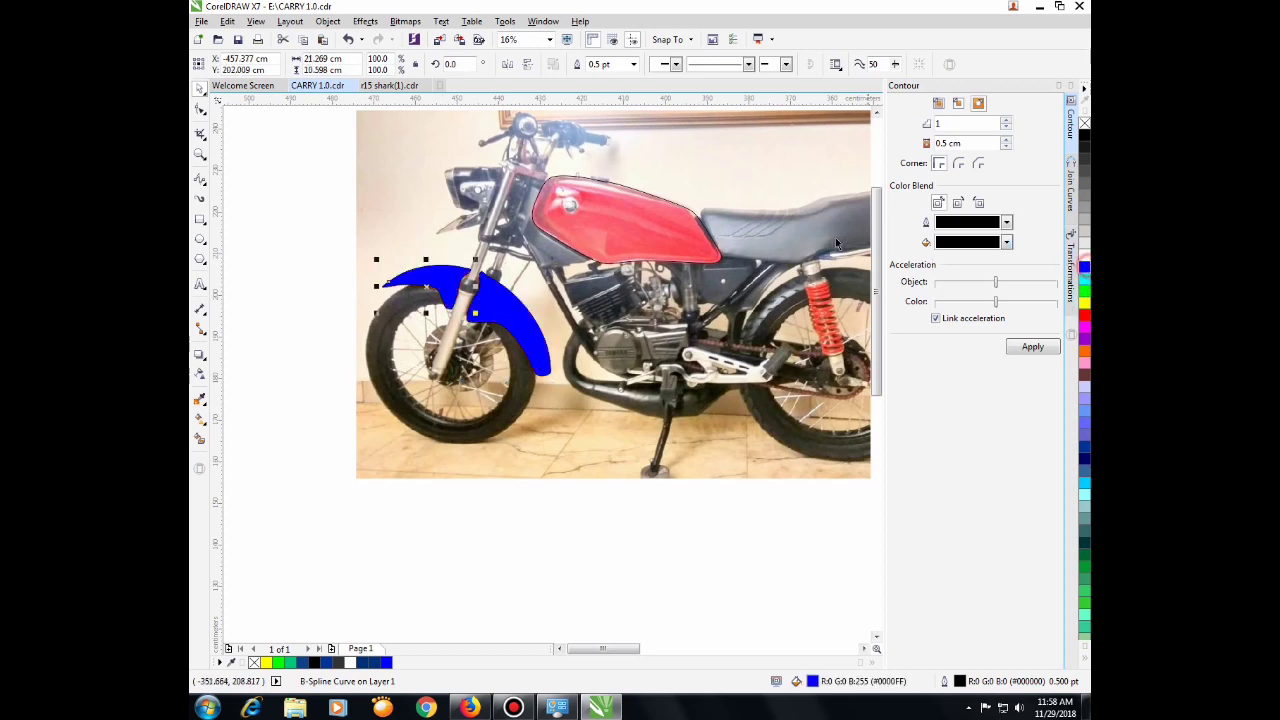
click(663, 229)
click(1085, 268)
scroll(450, 292, down, 1)
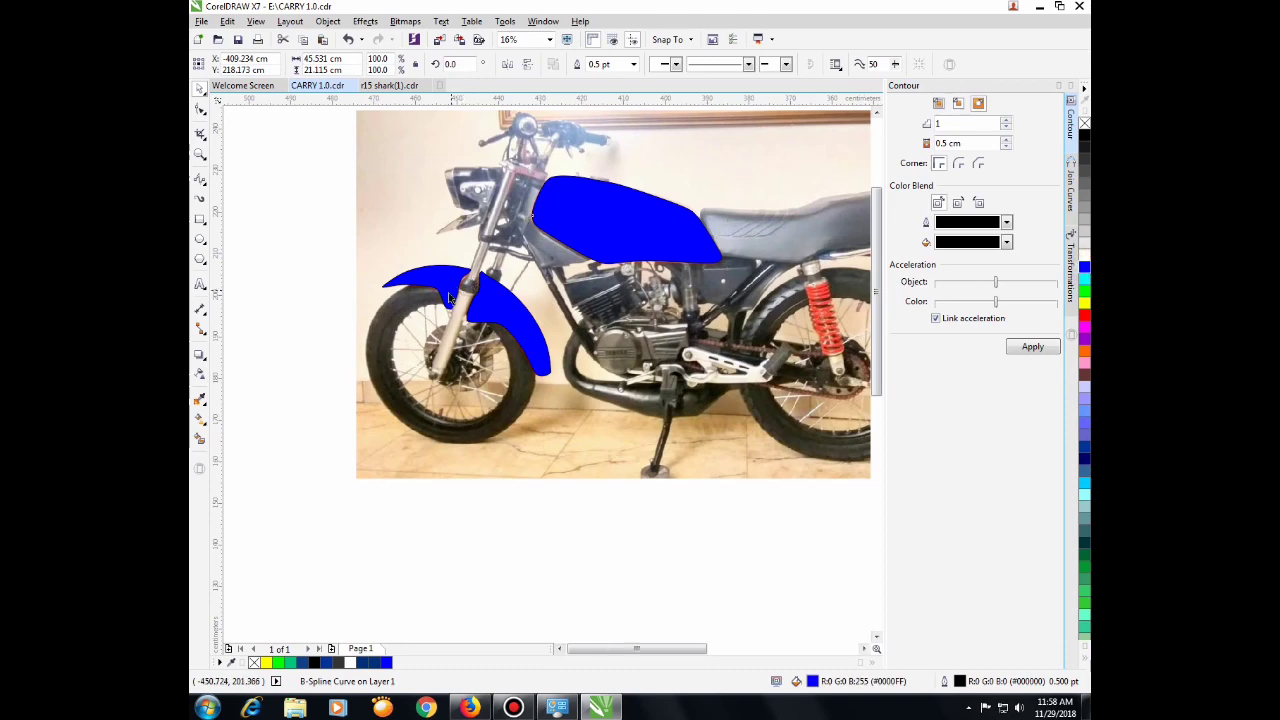
Step: Move the crouching Captain America artwork with the shield from beside the photo onto the middle of the blue tank
scroll(528, 274, up, 2)
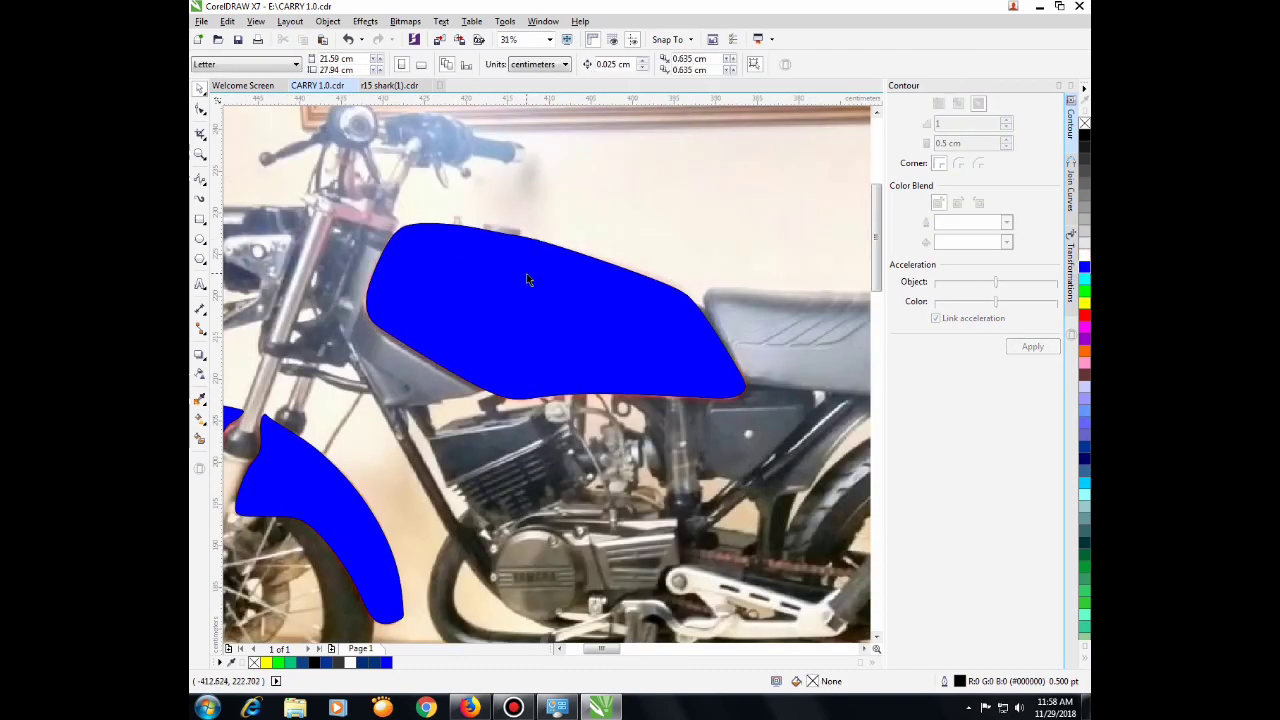
click(528, 274)
scroll(472, 297, down, 1)
scroll(472, 297, down, 1)
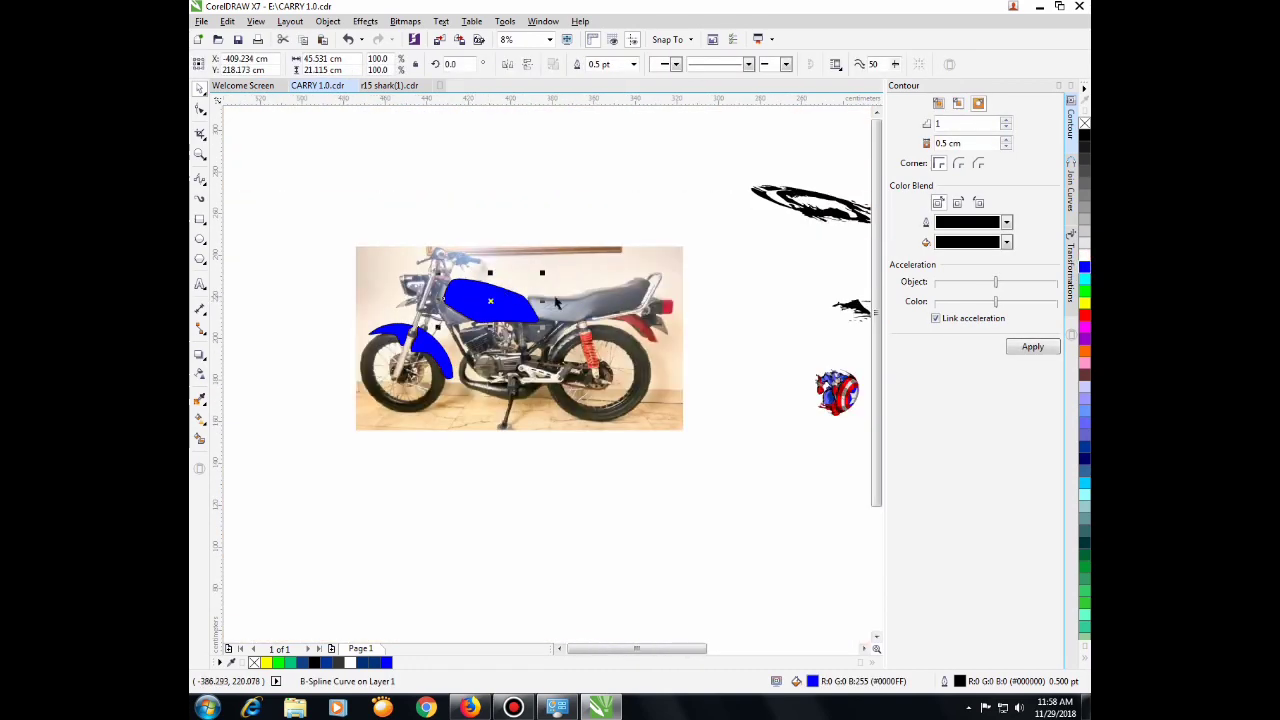
click(802, 338)
scroll(740, 403, down, 2)
scroll(744, 400, up, 2)
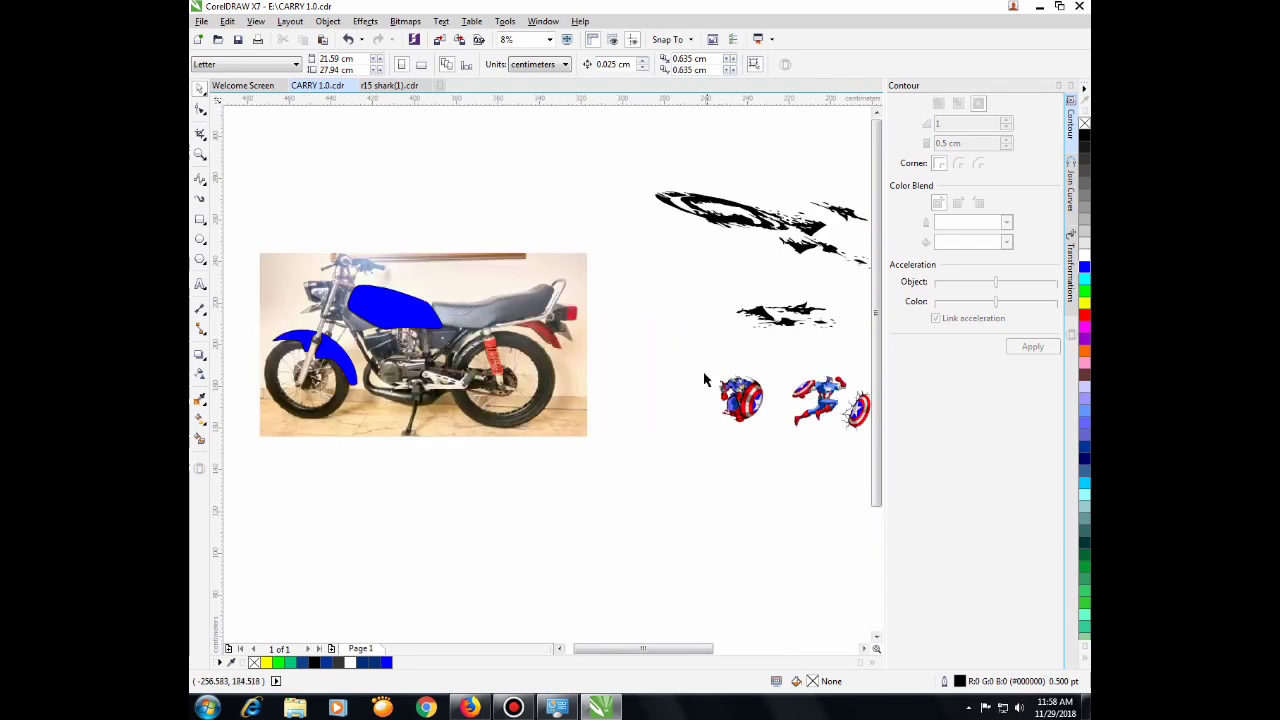
scroll(780, 365, down, 1)
scroll(840, 398, up, 1)
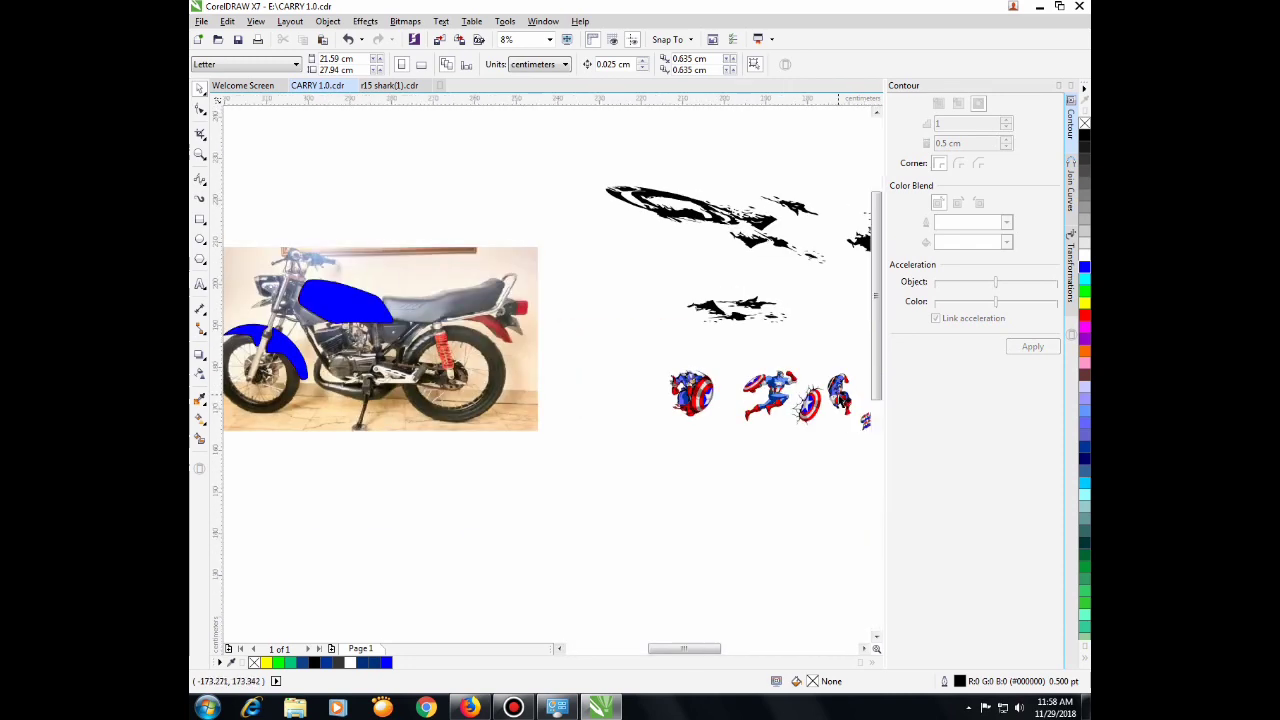
scroll(843, 398, up, 1)
scroll(843, 398, down, 1)
click(693, 387)
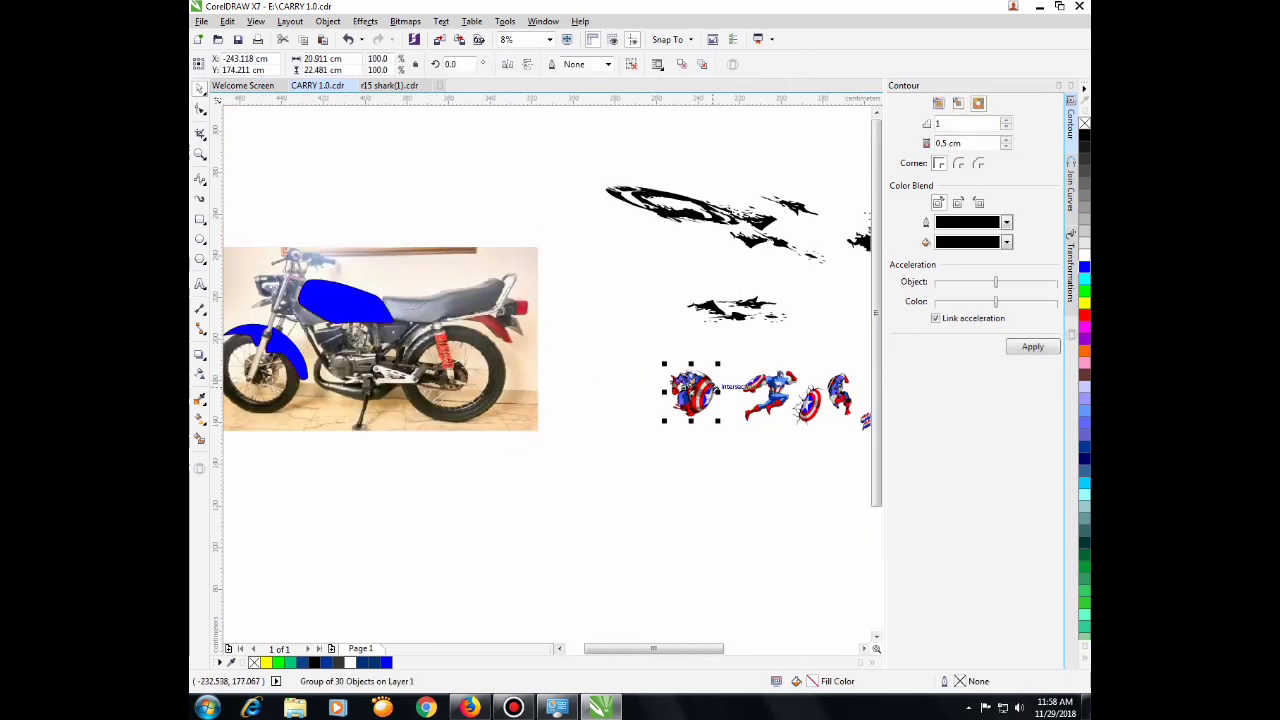
drag(703, 387, 320, 292)
scroll(320, 290, up, 1)
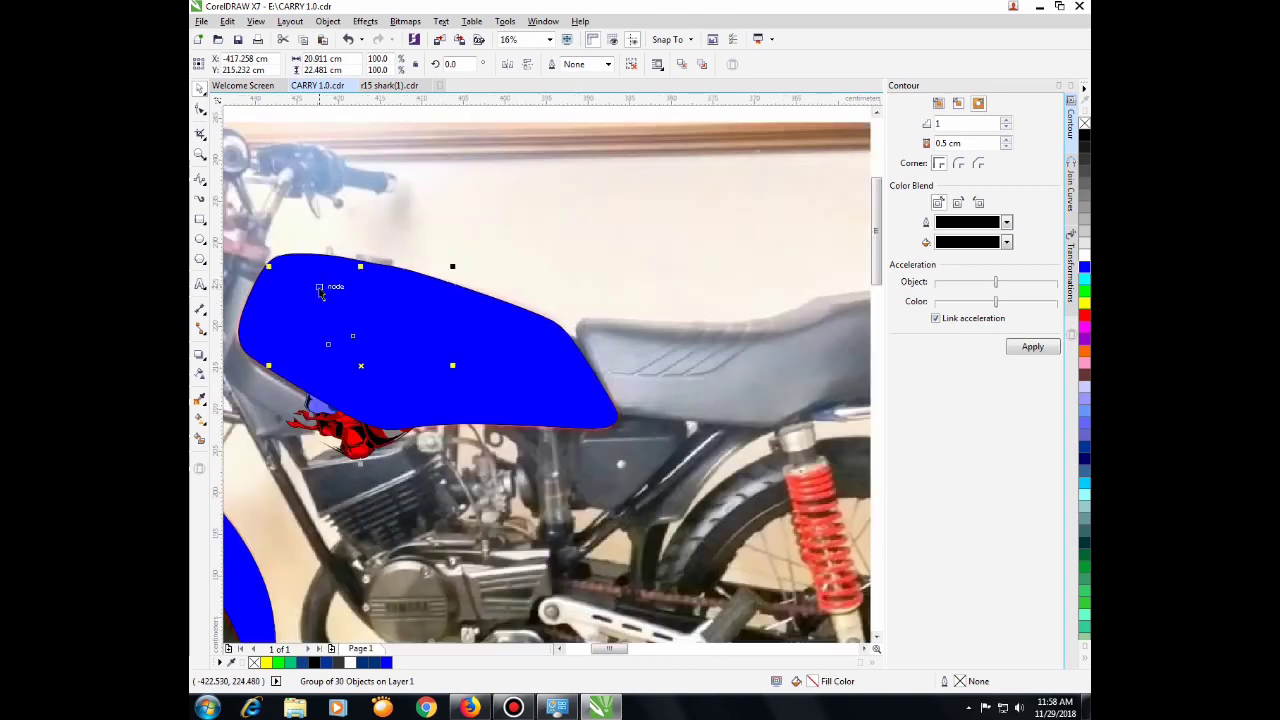
drag(363, 366, 418, 335)
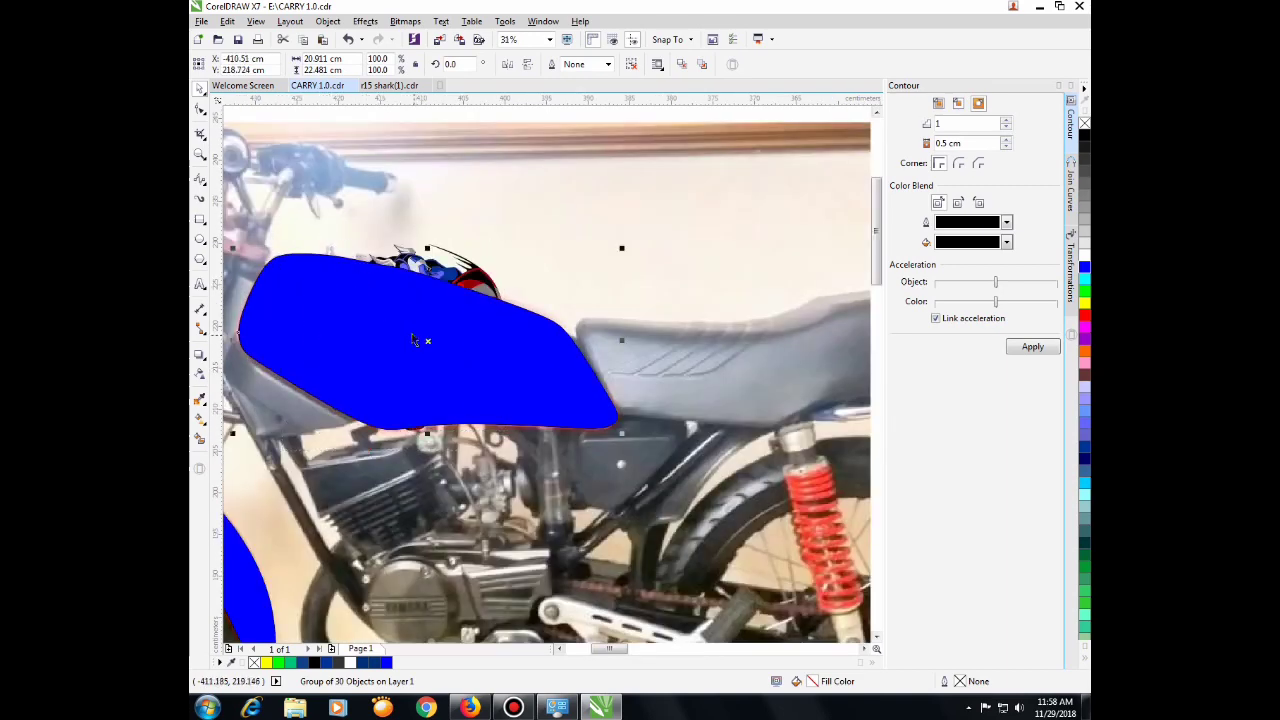
Step: Bring the Captain America artwork in front of the blue tank shape, accepting the move to another layer
right_click(413, 328)
click(447, 273)
click(476, 274)
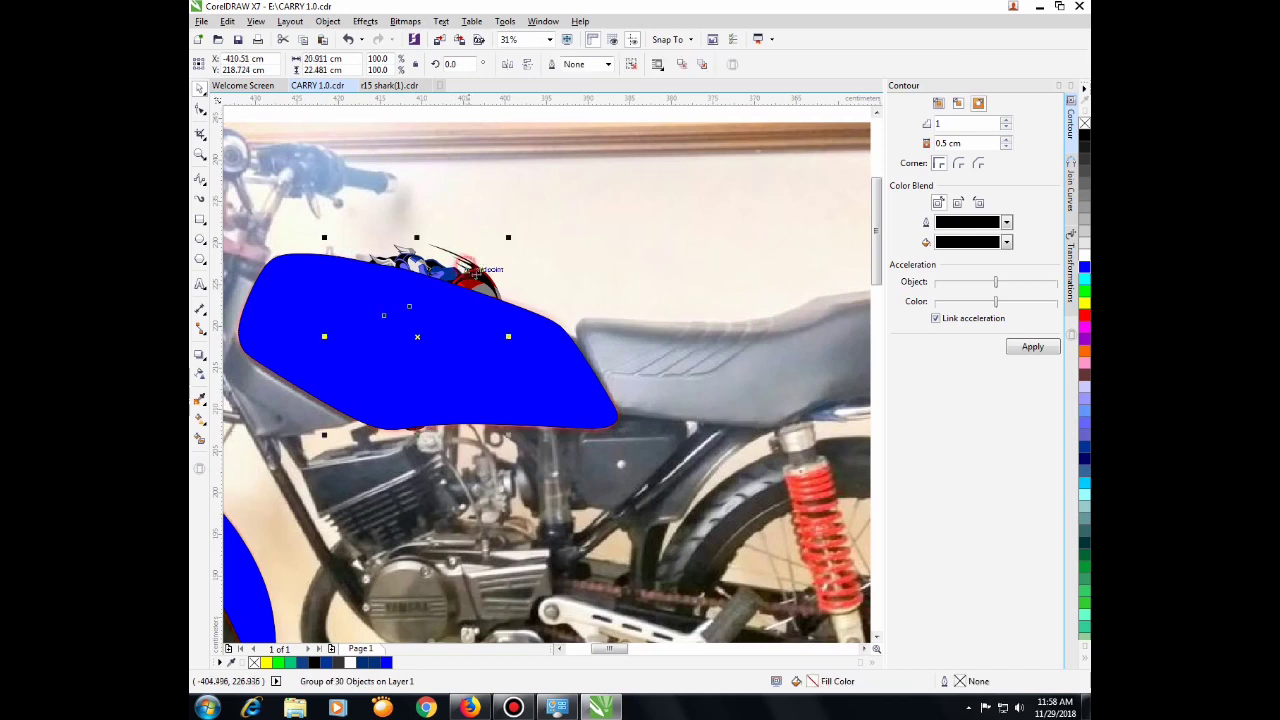
right_click(476, 274)
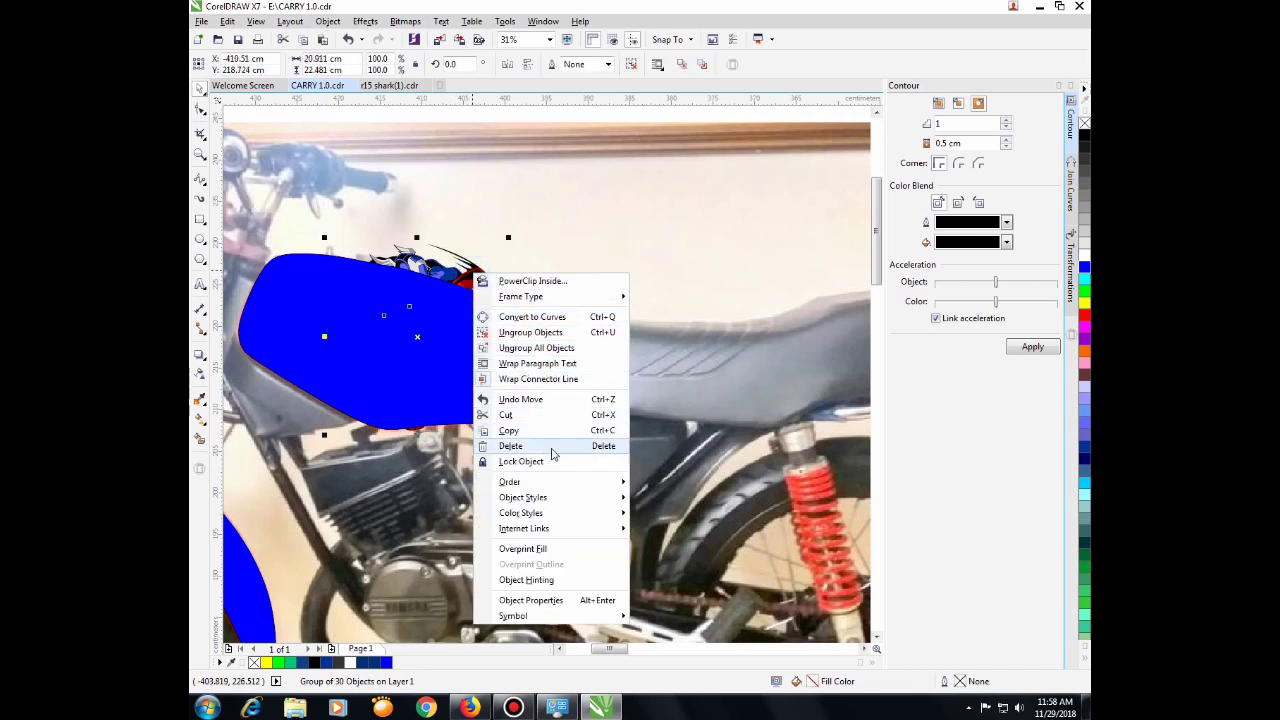
mouse_move(558, 482)
click(690, 481)
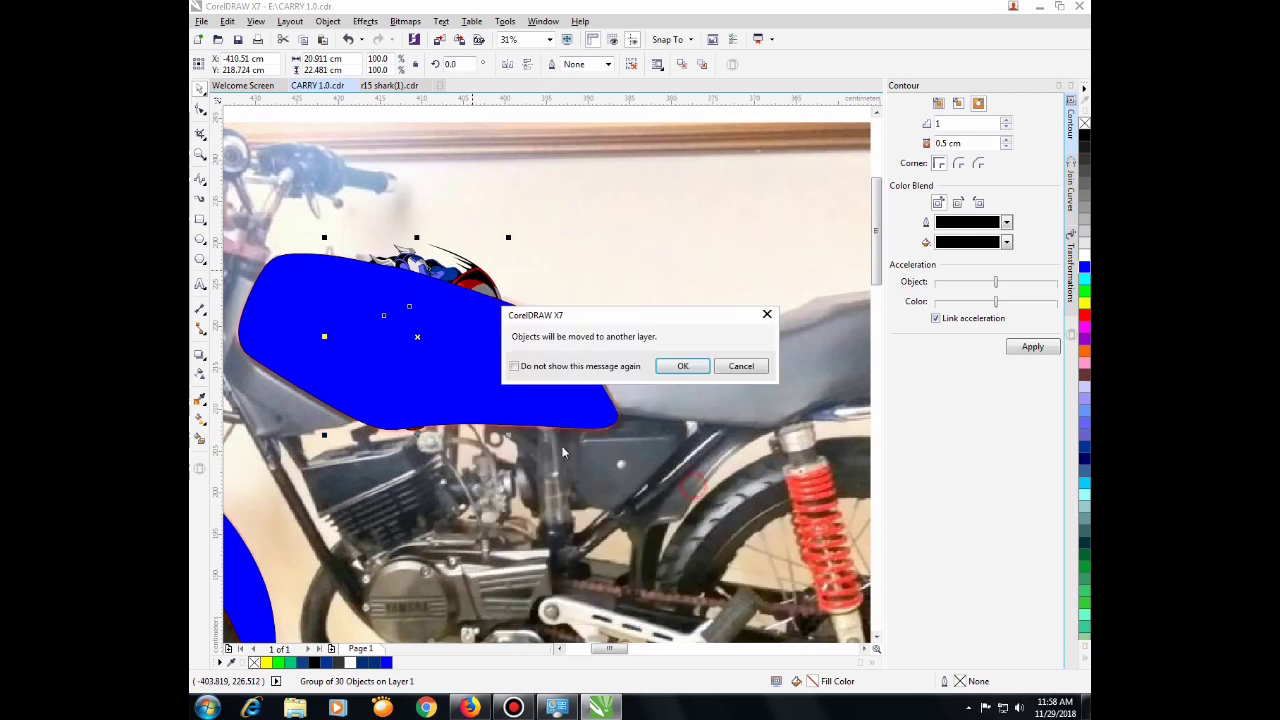
click(683, 366)
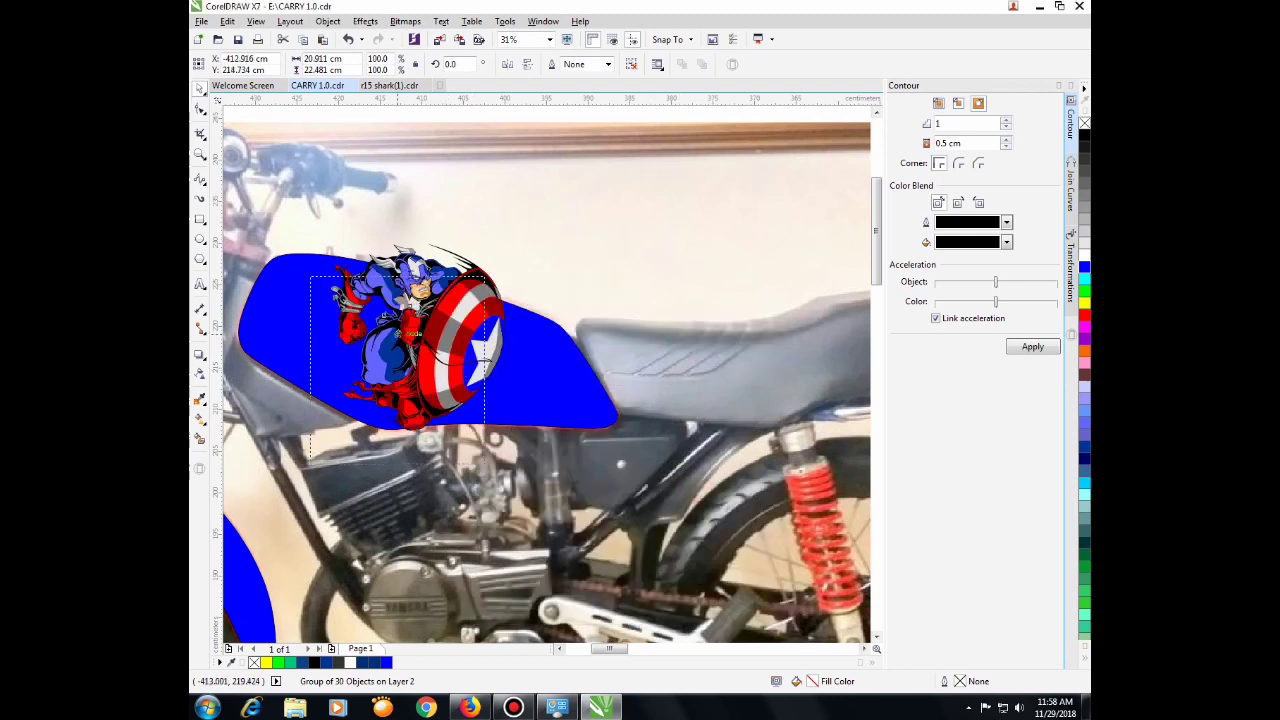
Step: Shift the Captain America artwork slightly down and towards the front of the tank, and mirror it horizontally
drag(410, 300, 390, 334)
click(507, 64)
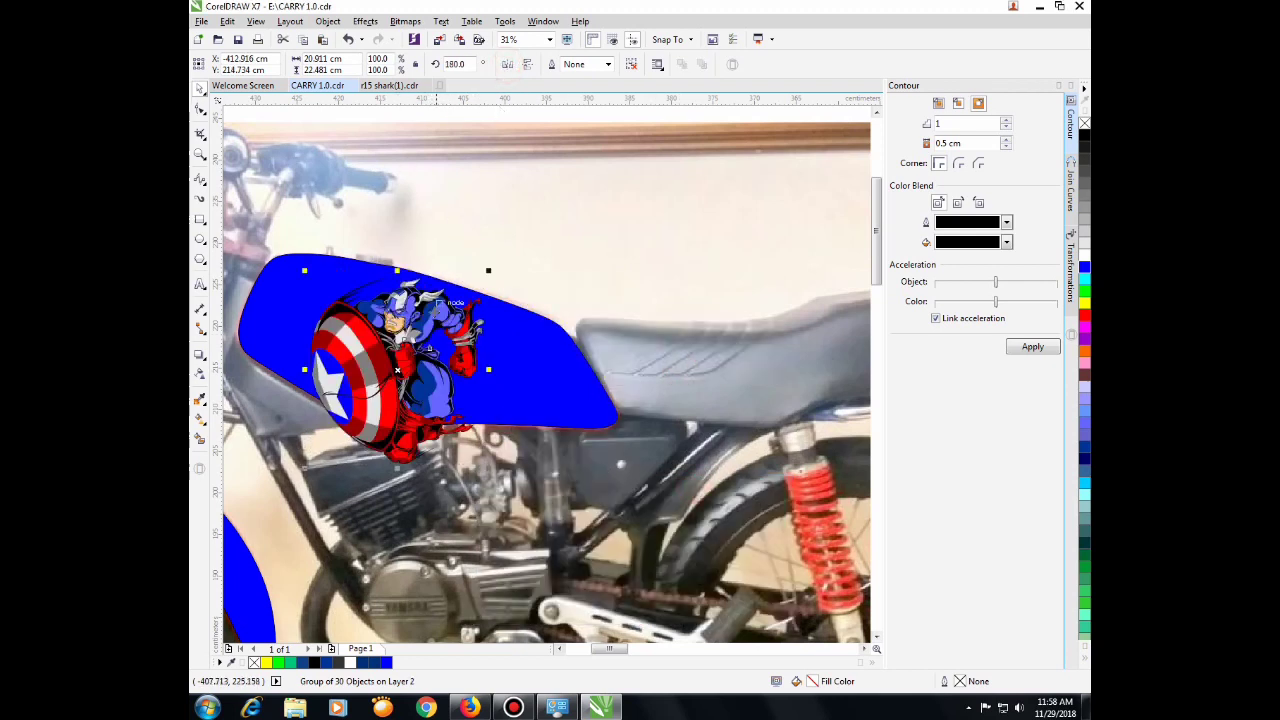
scroll(390, 326, up, 2)
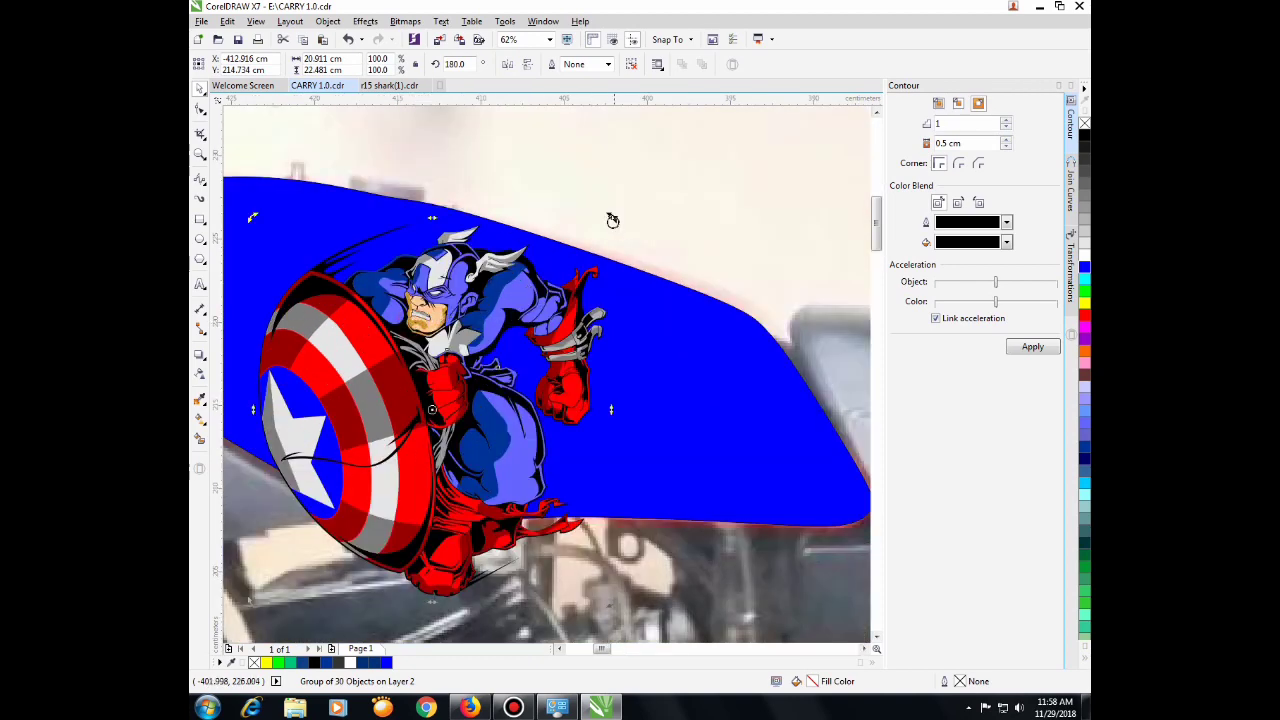
click(391, 200)
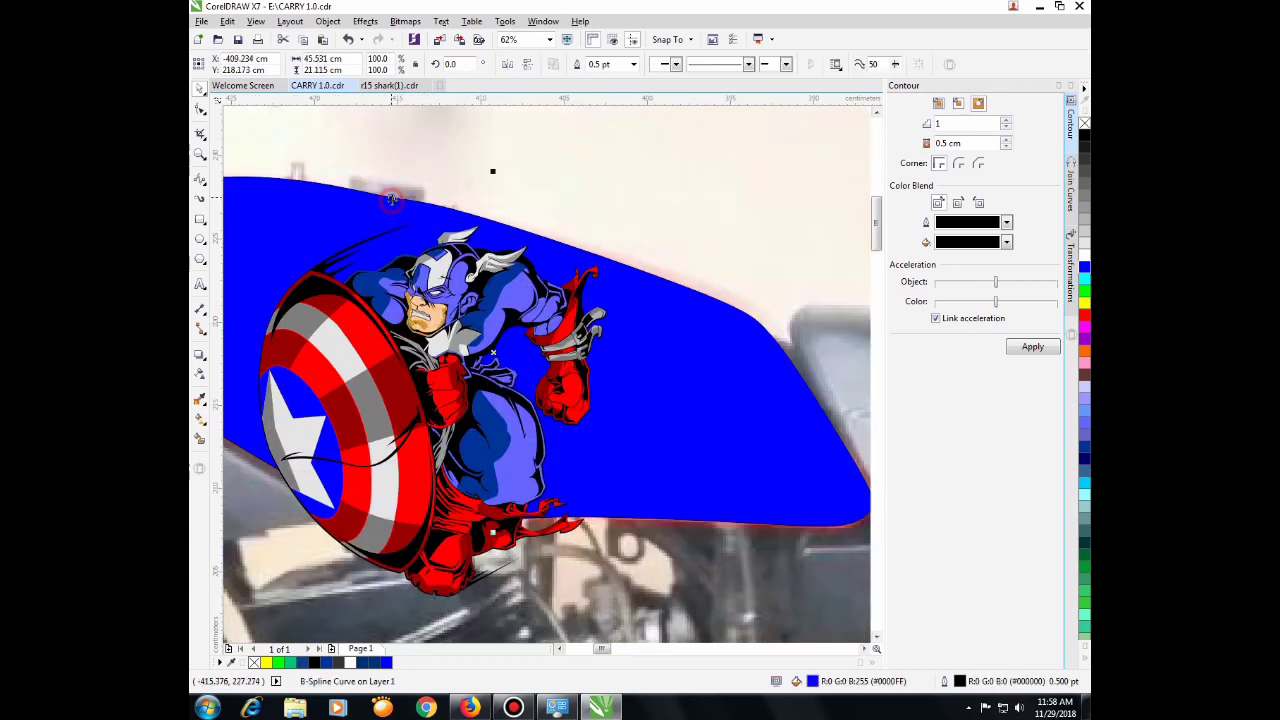
click(200, 110)
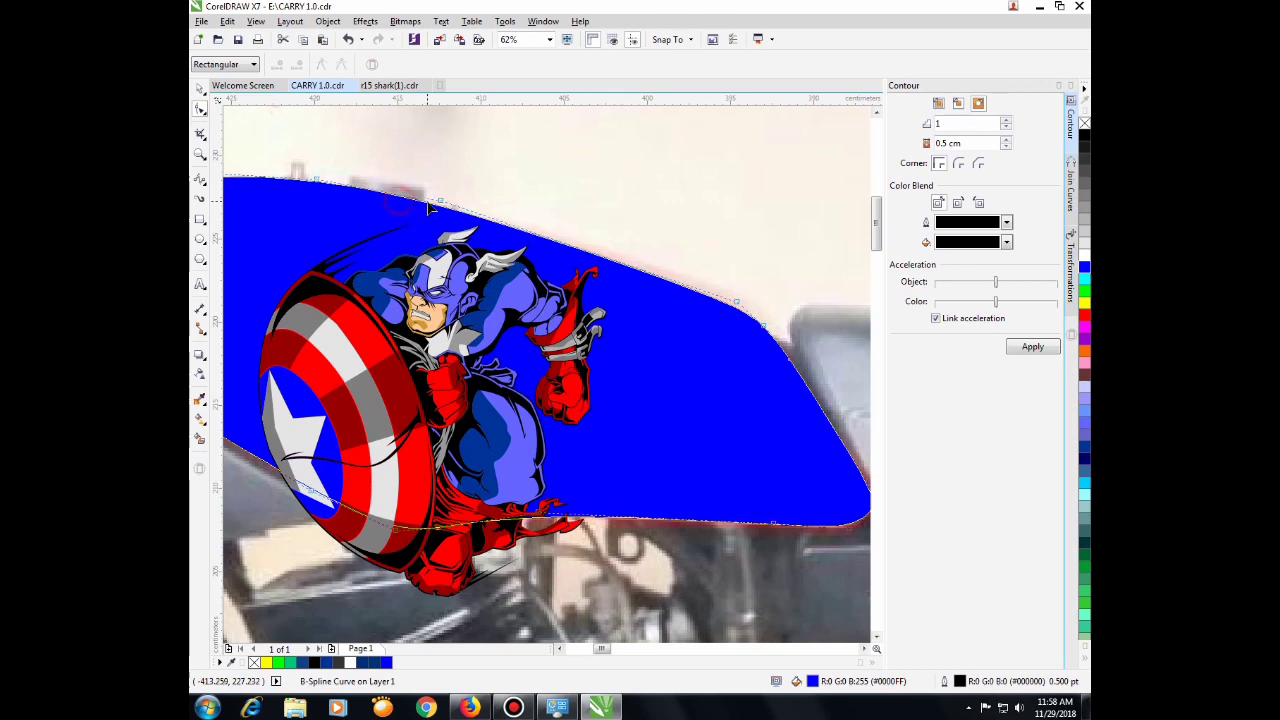
scroll(485, 207, down, 2)
key(Escape)
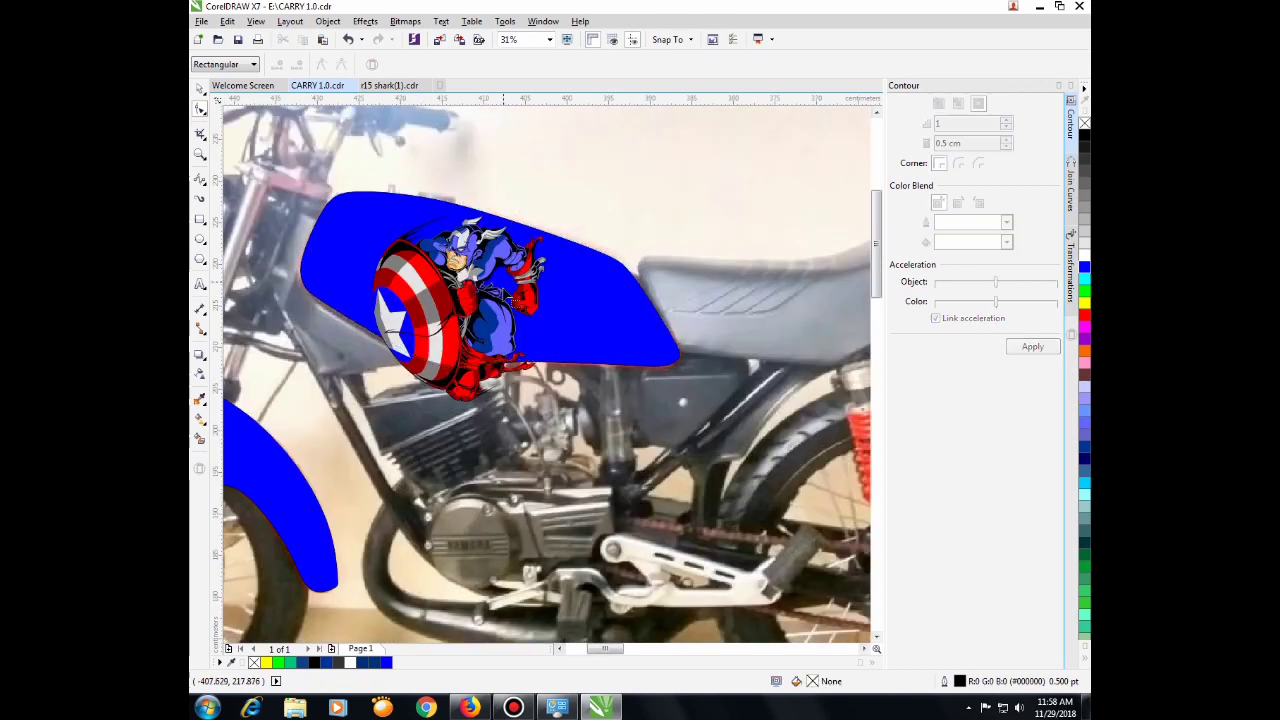
Step: Shift the blue tank shape slightly down and towards the handlebars to align it with the tank in the photo
click(551, 333)
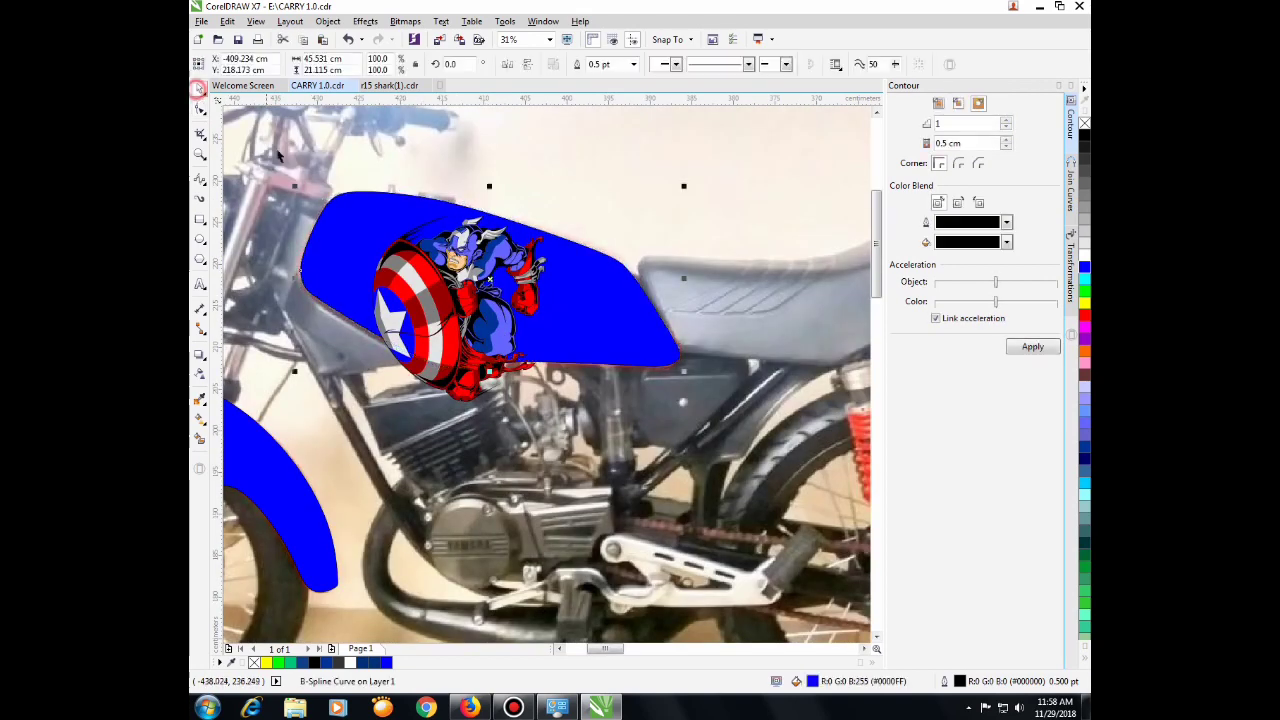
scroll(338, 238, up, 2)
drag(338, 238, 336, 243)
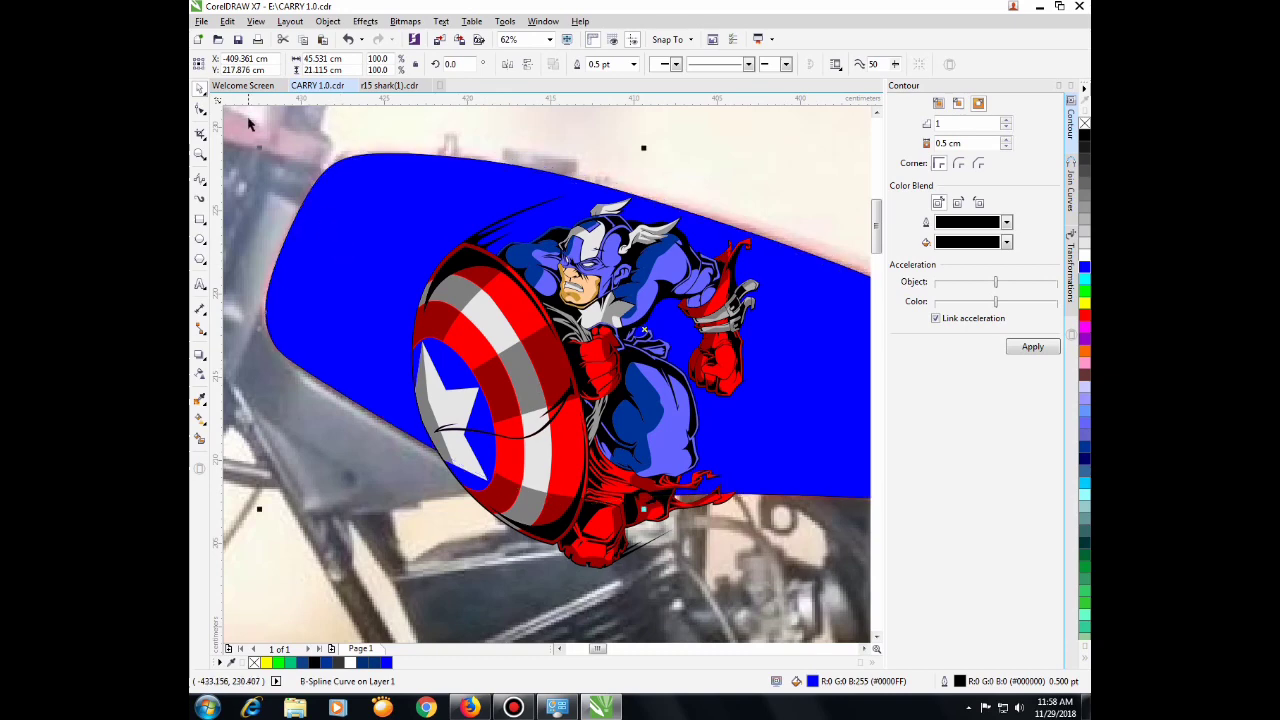
scroll(460, 260, down, 1)
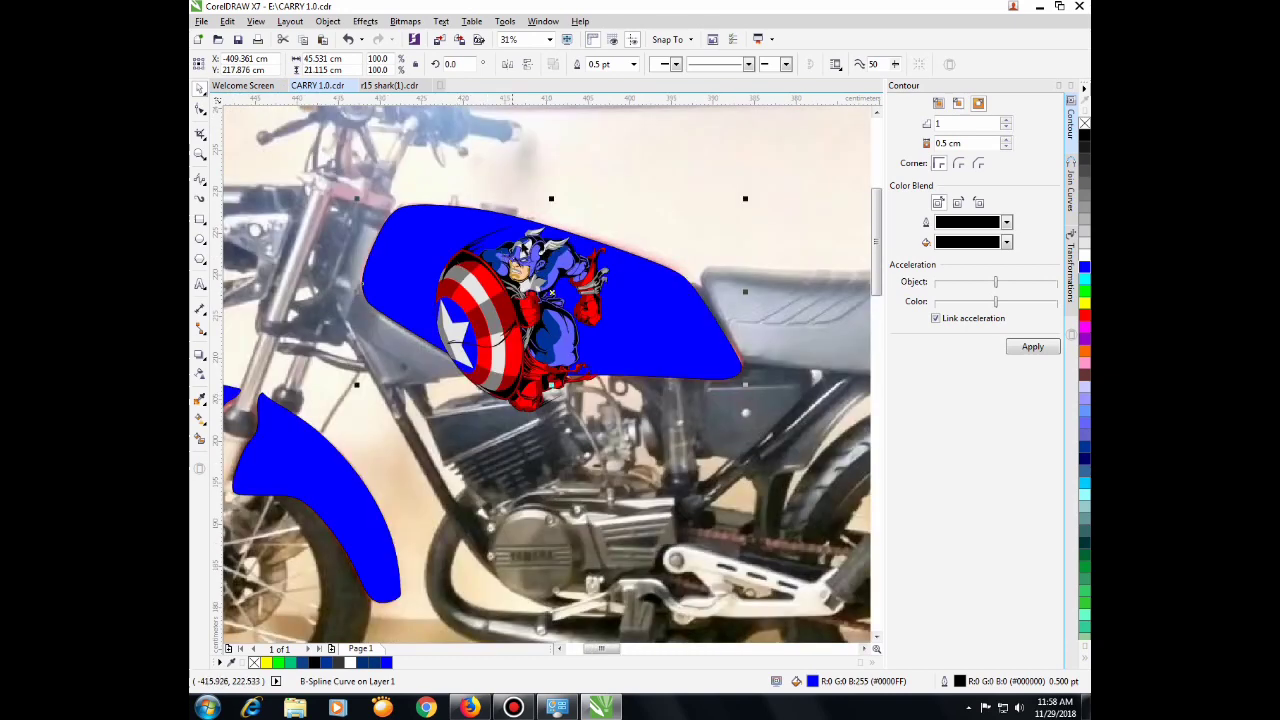
click(580, 212)
scroll(642, 304, up, 1)
click(644, 306)
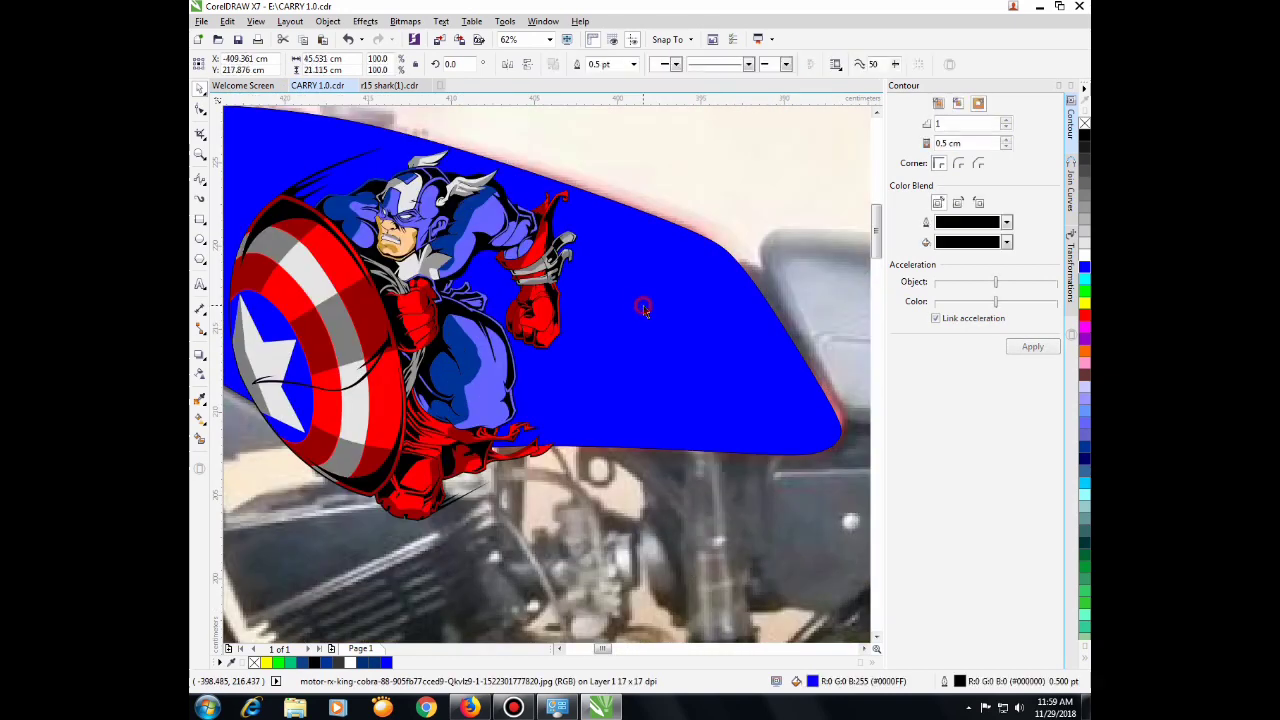
Step: Enlarge the Captain America artwork on the tank proportionally to about 103%
click(481, 293)
scroll(483, 294, down, 1)
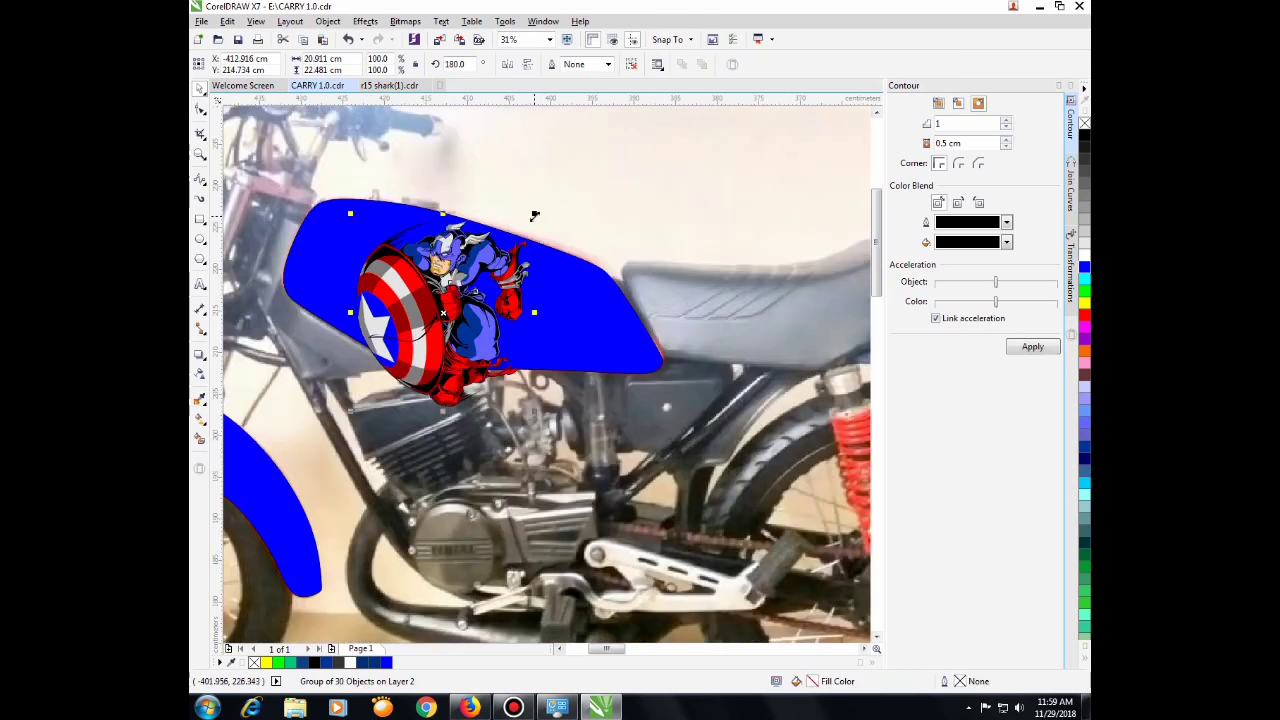
drag(535, 215, 540, 208)
scroll(440, 258, up, 1)
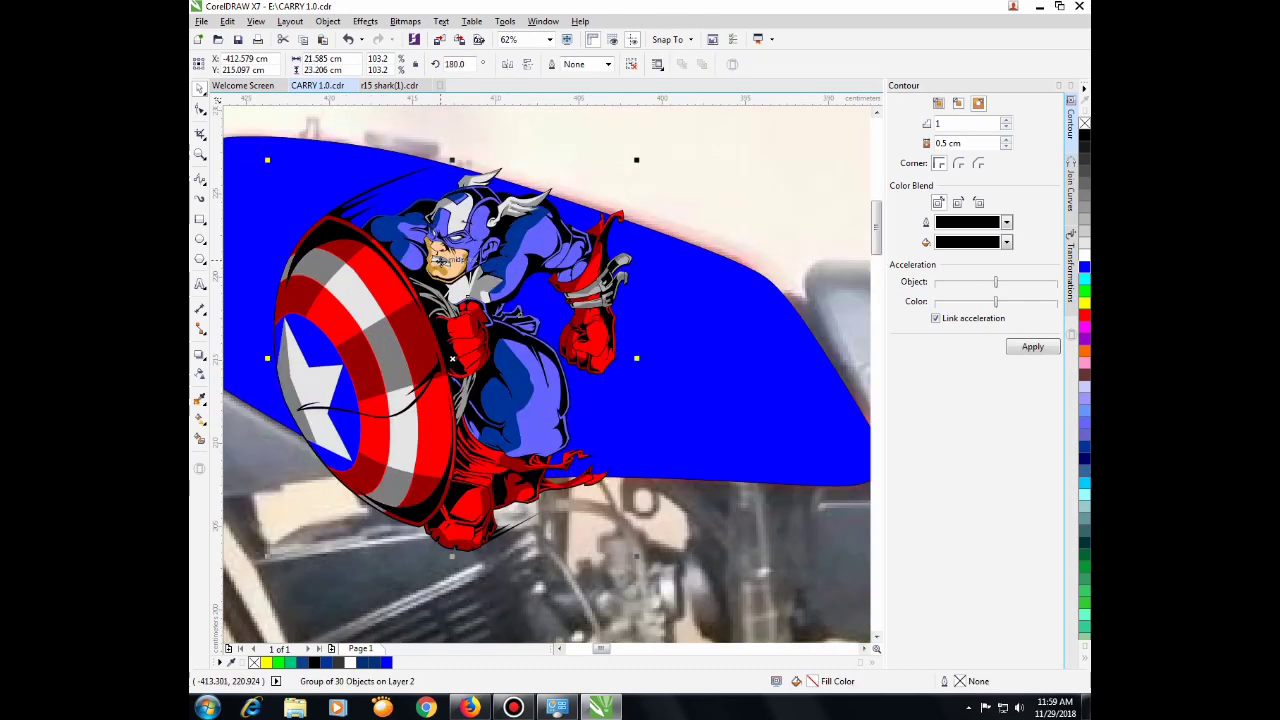
Step: Move the separate shield artwork onto the rear end of the tank and scale it down to about 75%
scroll(440, 258, down, 1)
scroll(430, 274, down, 3)
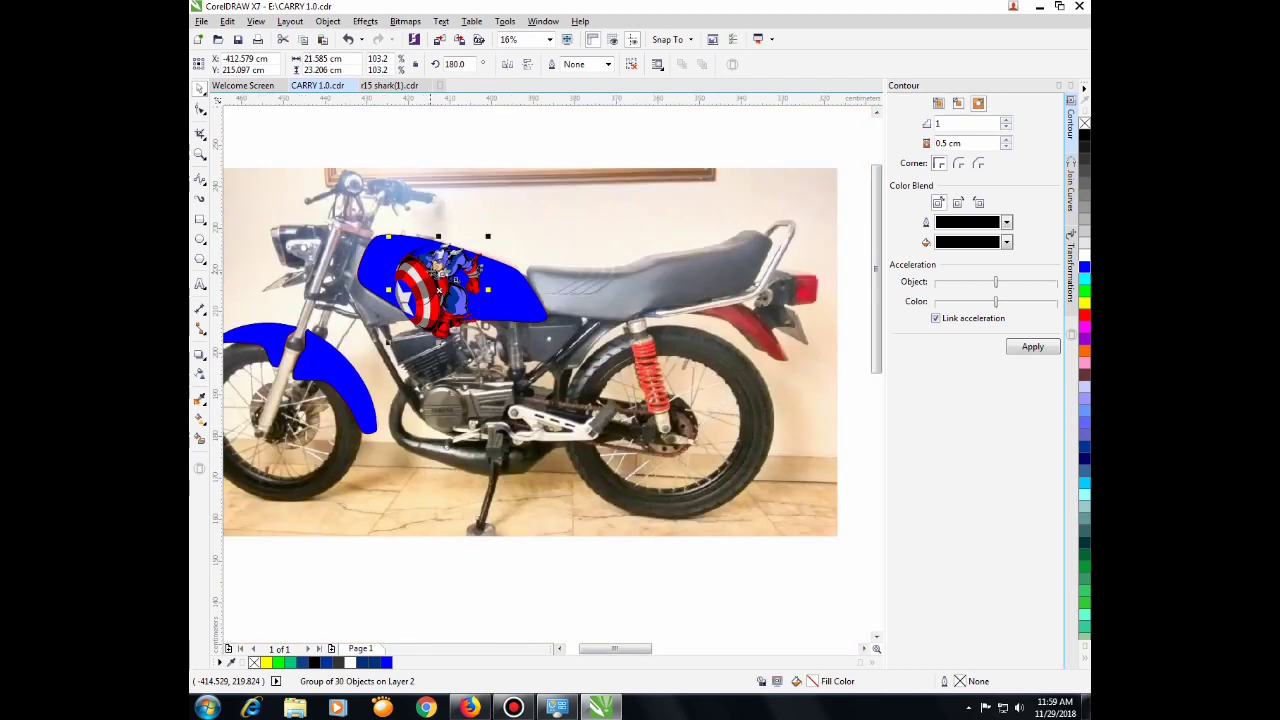
click(688, 326)
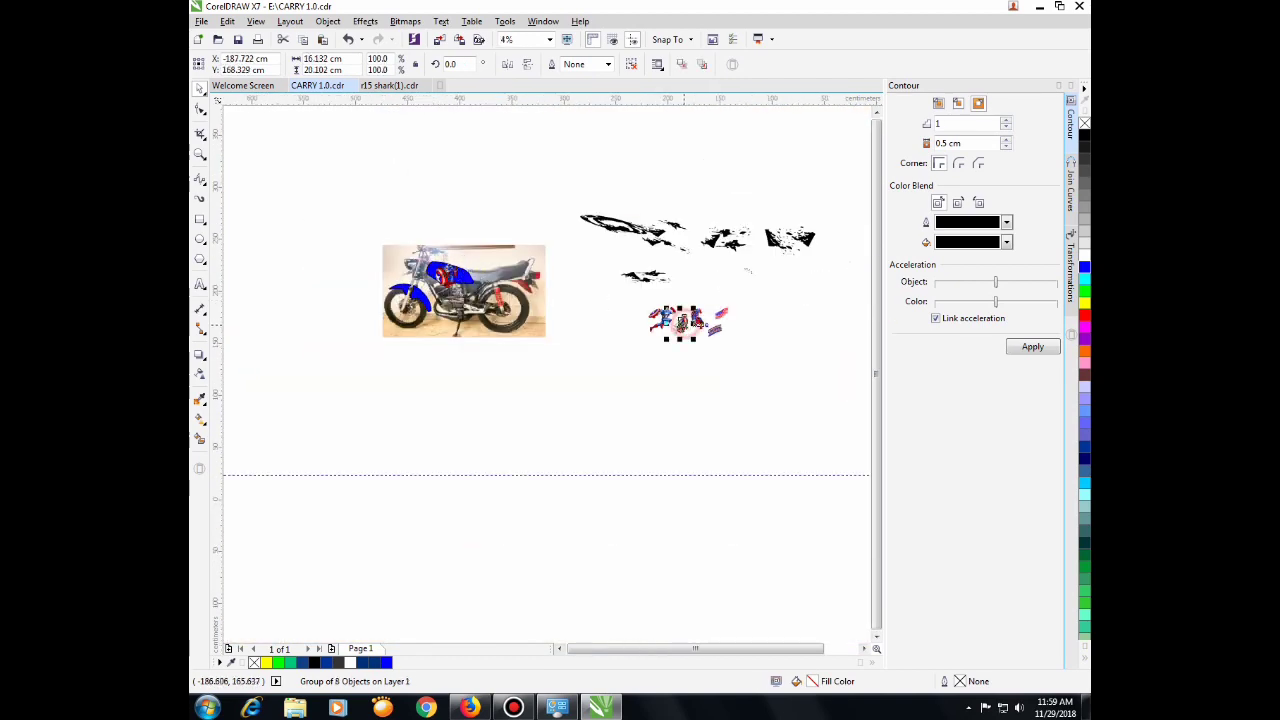
scroll(680, 320, up, 2)
scroll(700, 330, down, 2)
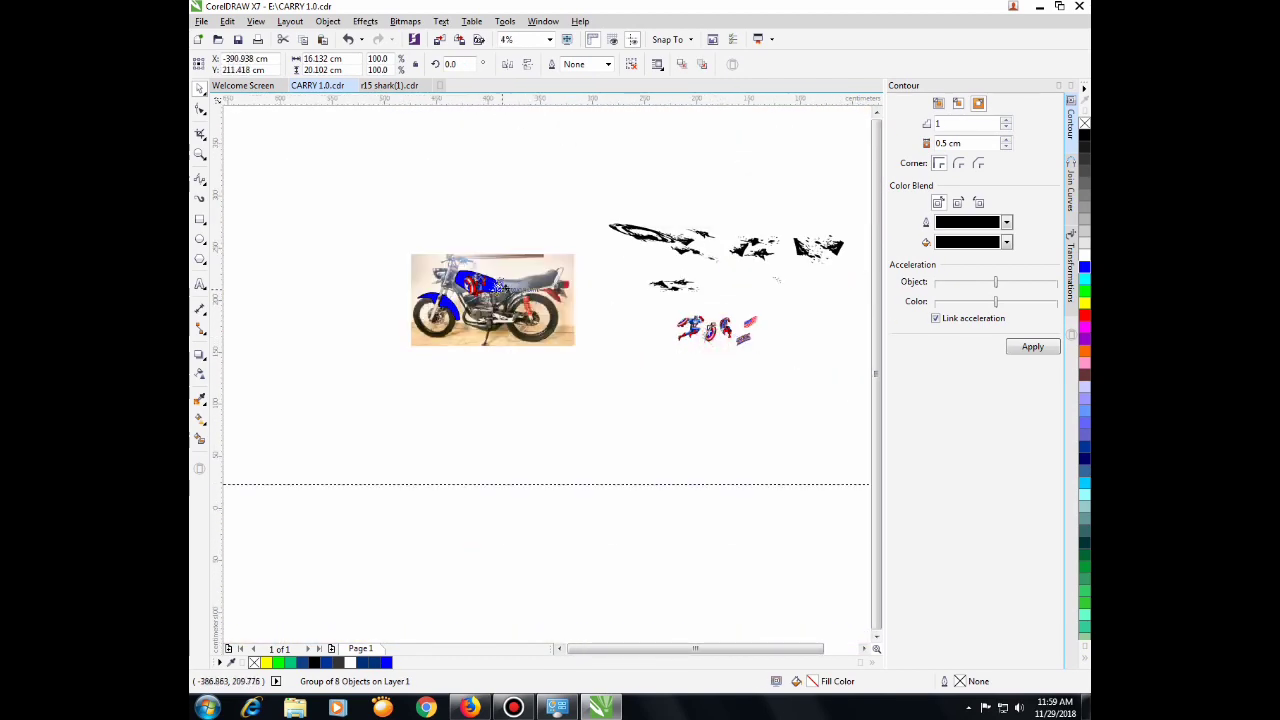
scroll(530, 292, up, 3)
scroll(541, 294, down, 1)
drag(545, 292, 571, 269)
scroll(522, 280, up, 2)
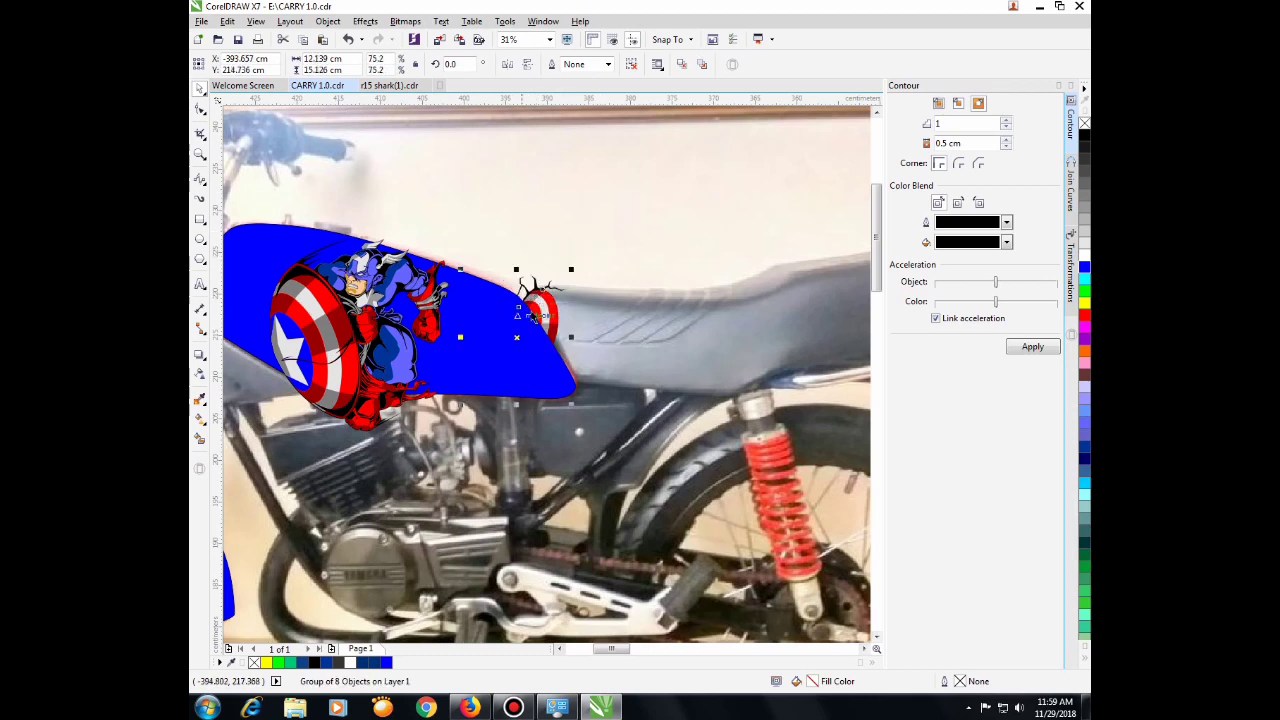
Step: Bring the shield artwork at the rear of the tank to the front of the page, accepting the layer change
right_click(546, 298)
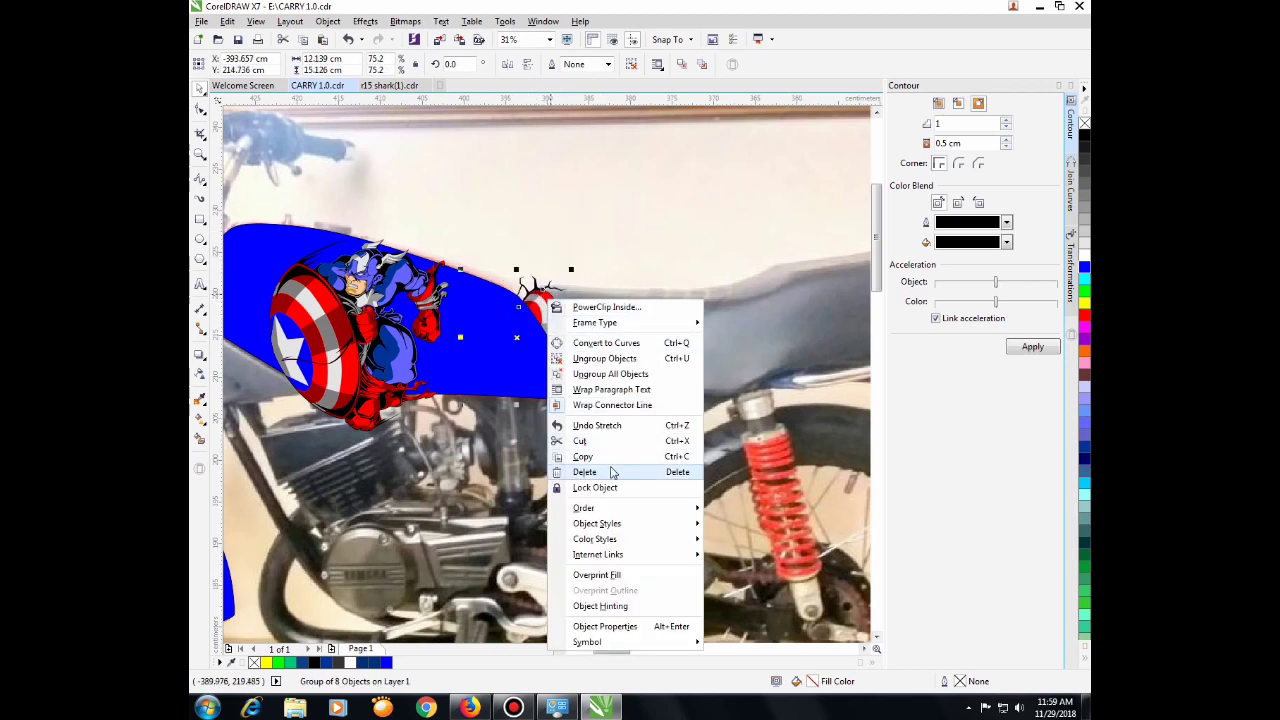
mouse_move(687, 510)
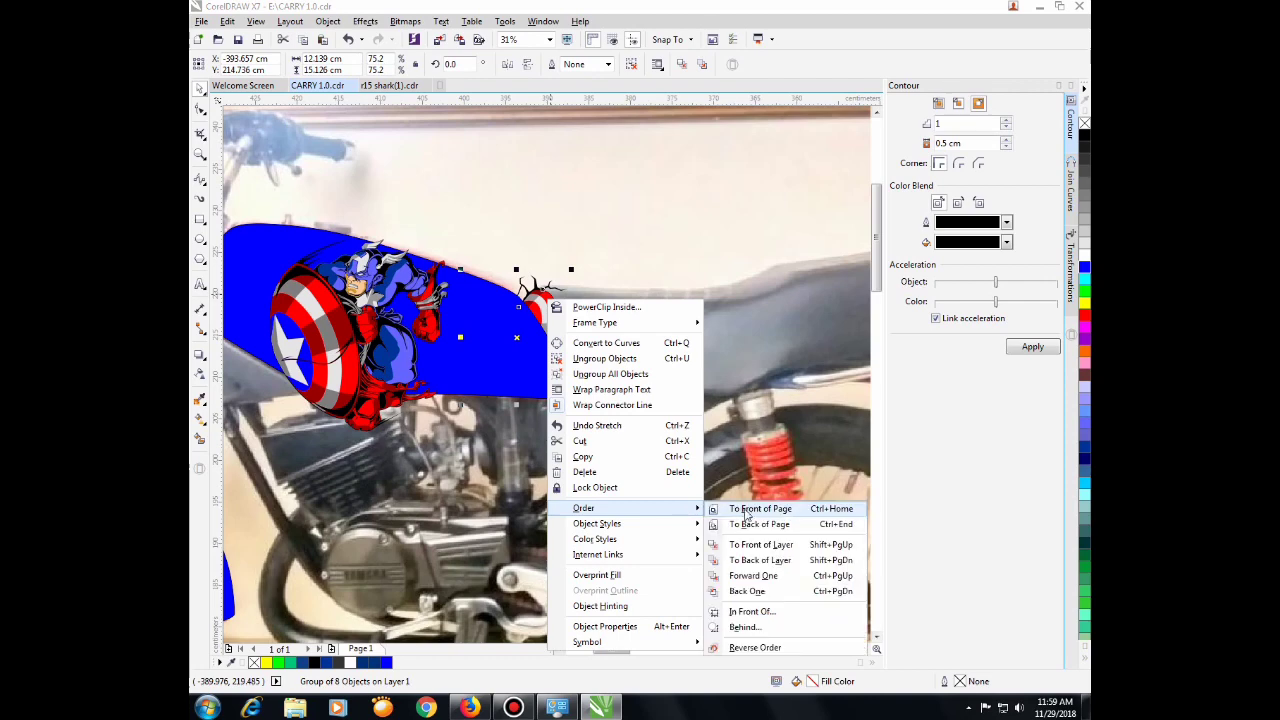
click(740, 511)
click(682, 366)
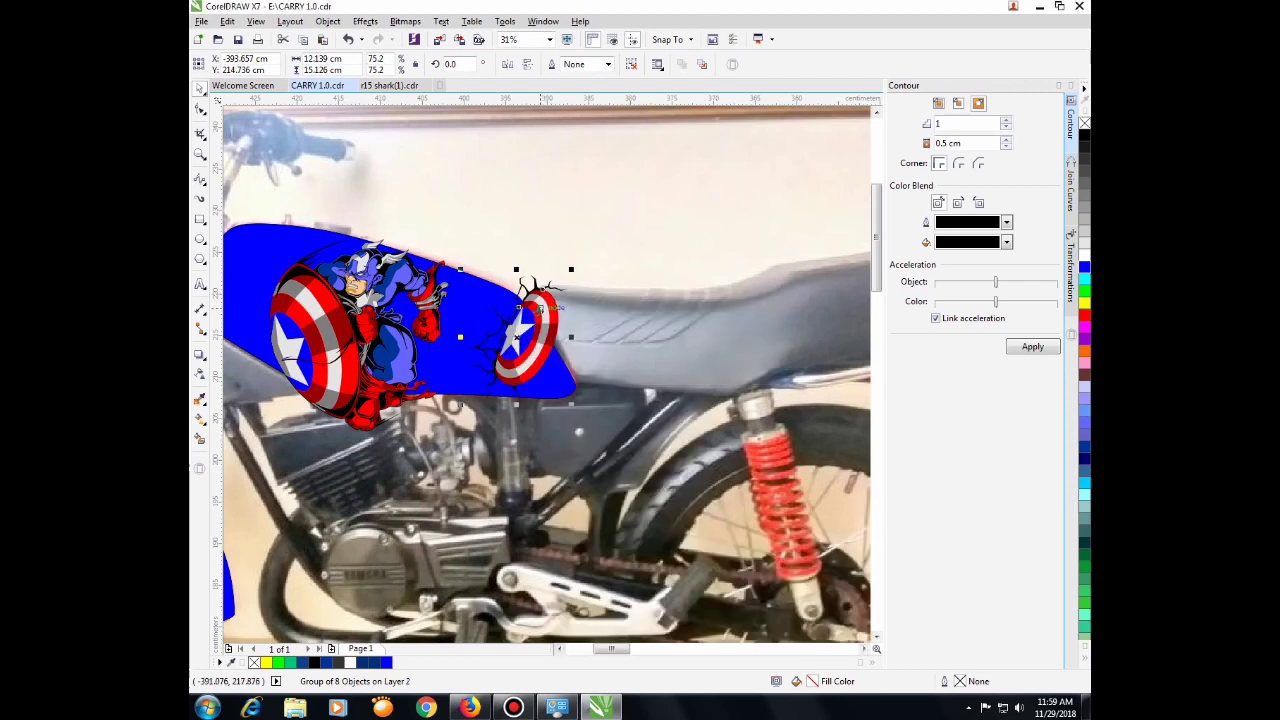
Step: Move the shield artwork forward on the tank, closer behind the Captain America figure, and scale it down to about 63%
drag(529, 309, 487, 298)
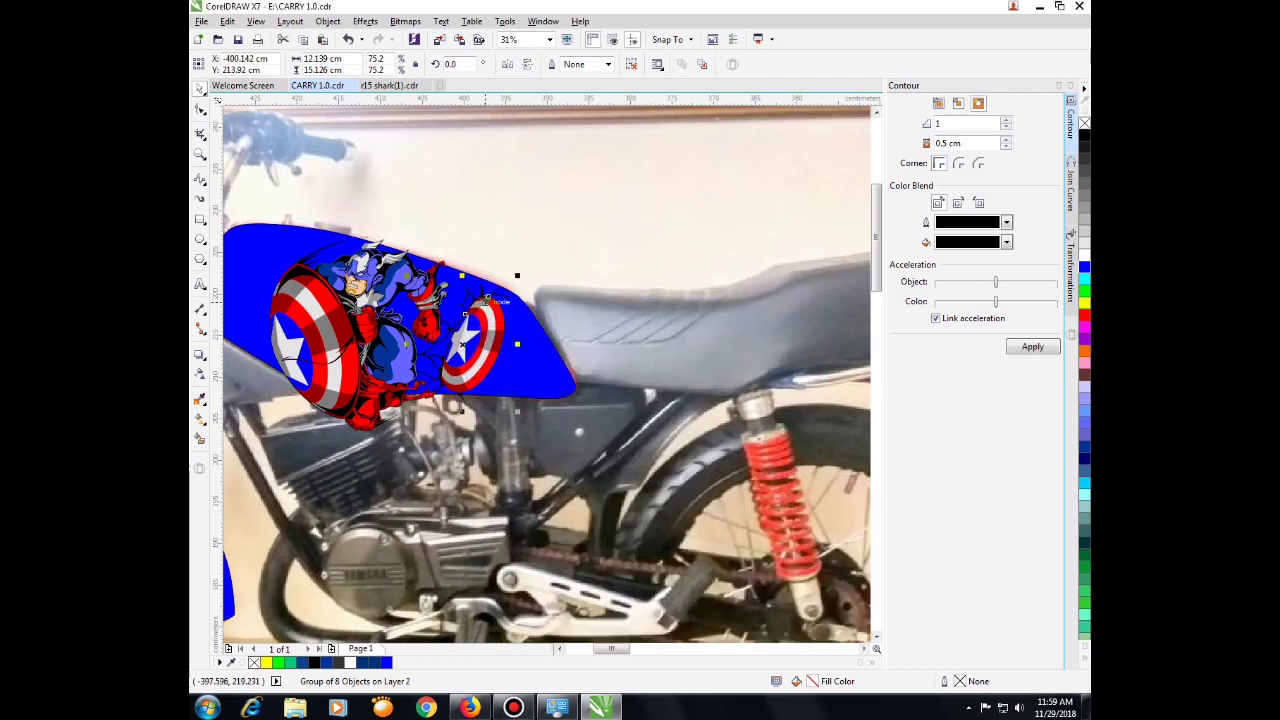
scroll(487, 299, up, 1)
drag(543, 262, 511, 301)
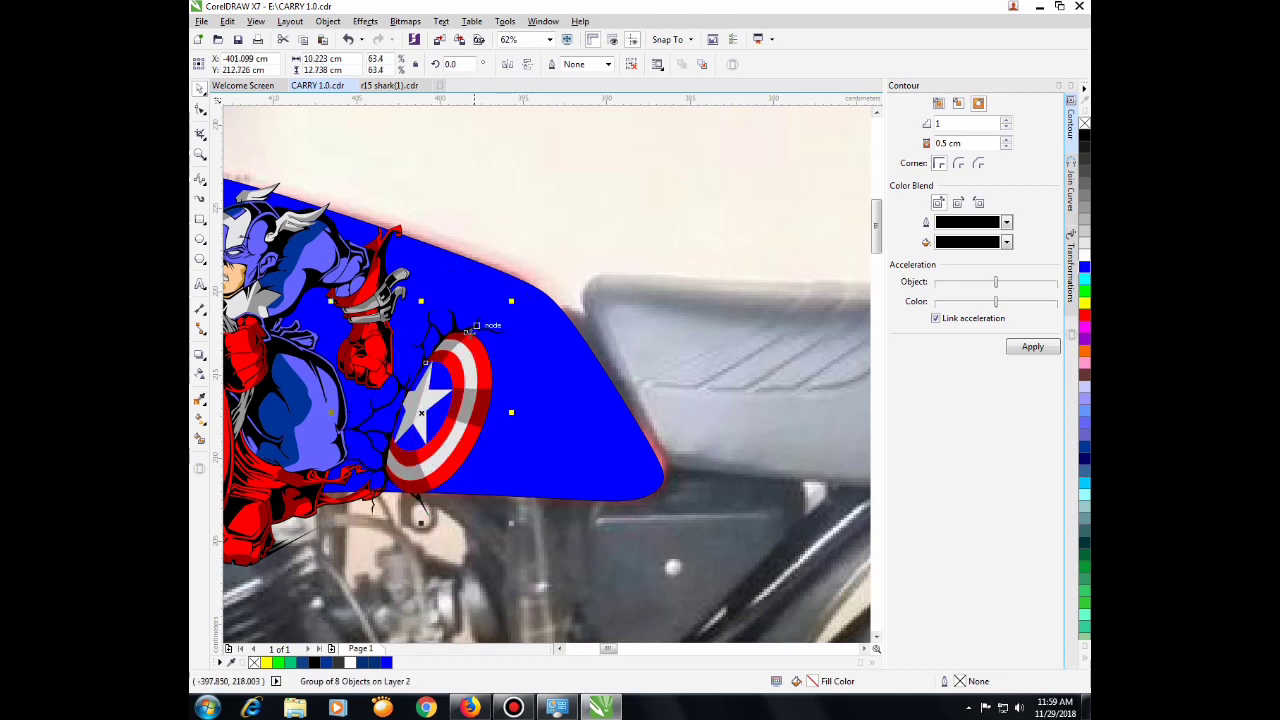
drag(456, 343, 468, 324)
scroll(468, 323, down, 2)
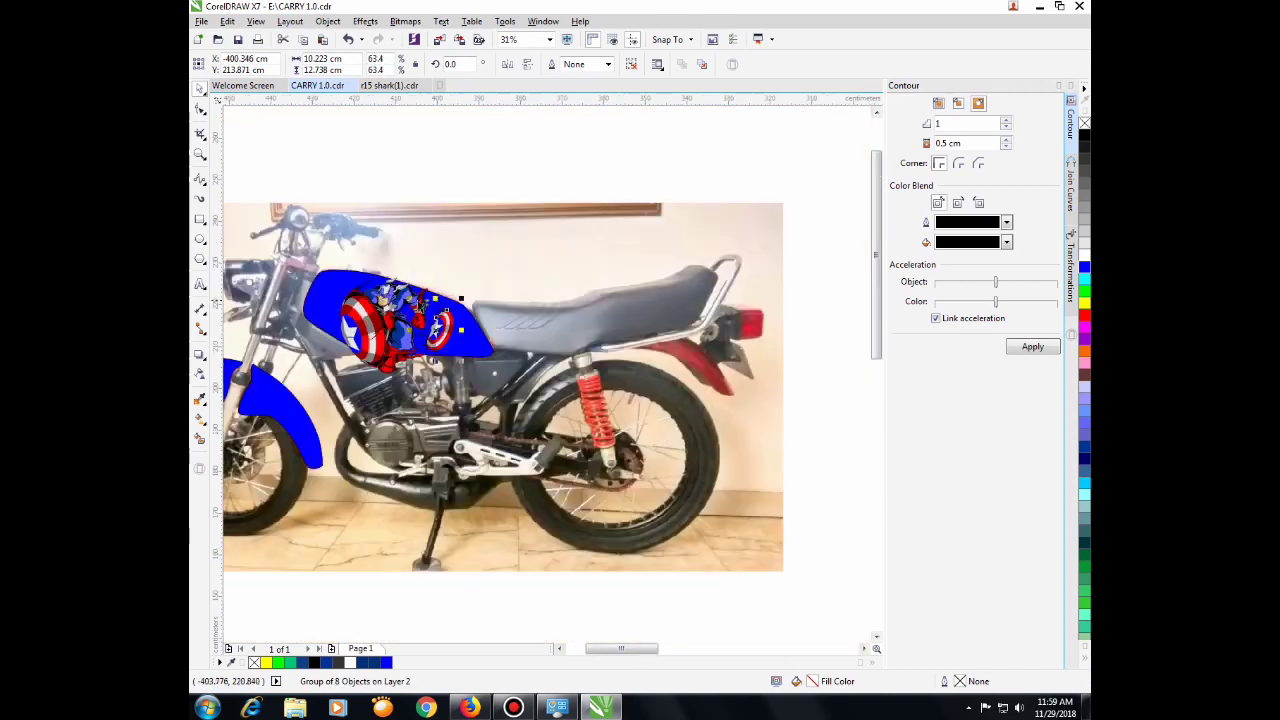
Step: Move the American flag artwork next to the motorcycle photo and enlarge it proportionally to about 228%
scroll(341, 306, down, 1)
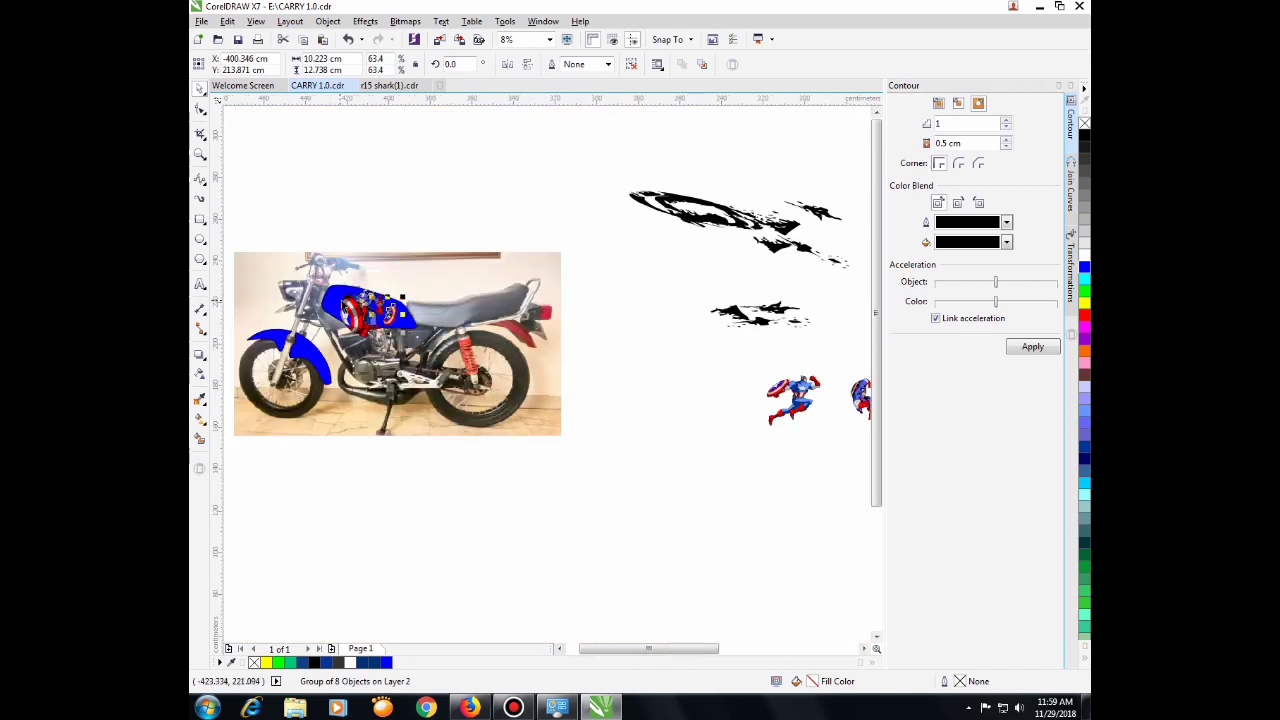
scroll(668, 342, down, 1)
click(790, 363)
scroll(788, 363, up, 2)
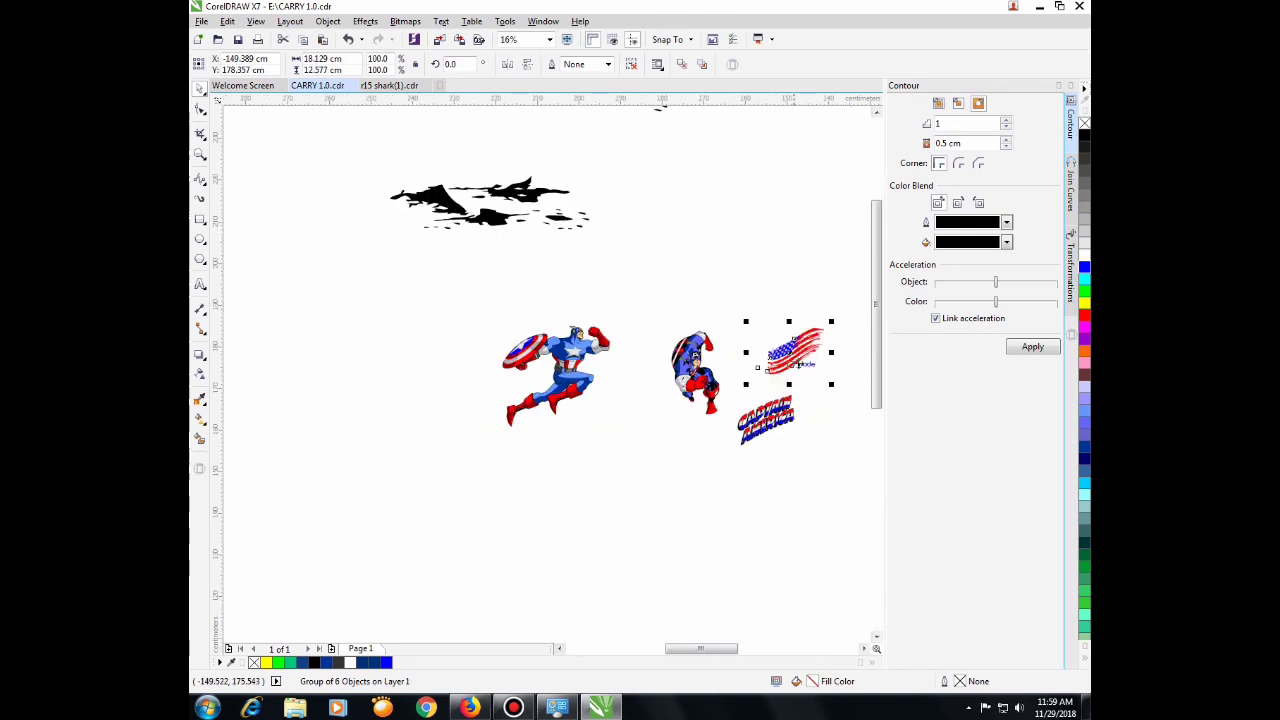
scroll(817, 356, down, 1)
drag(816, 356, 566, 252)
scroll(566, 256, down, 1)
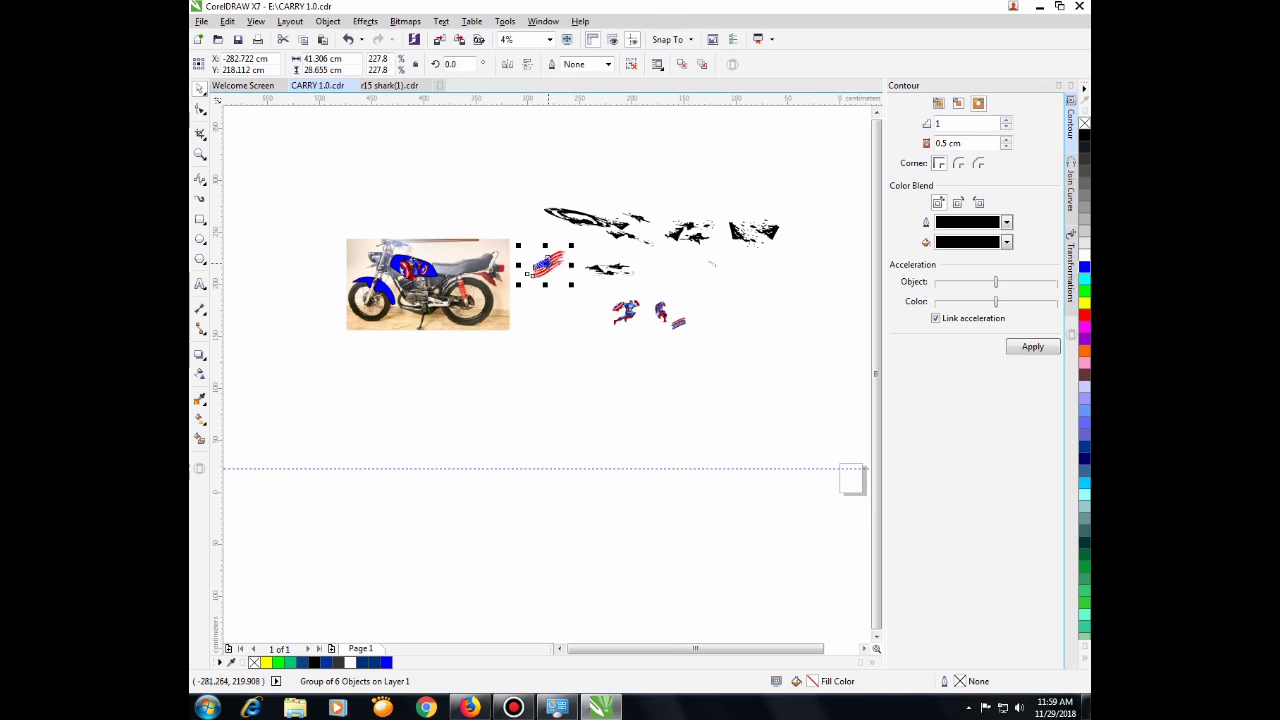
Step: Bring the American flag artwork to the front of the page, accepting the layer change
right_click(547, 264)
mouse_move(640, 474)
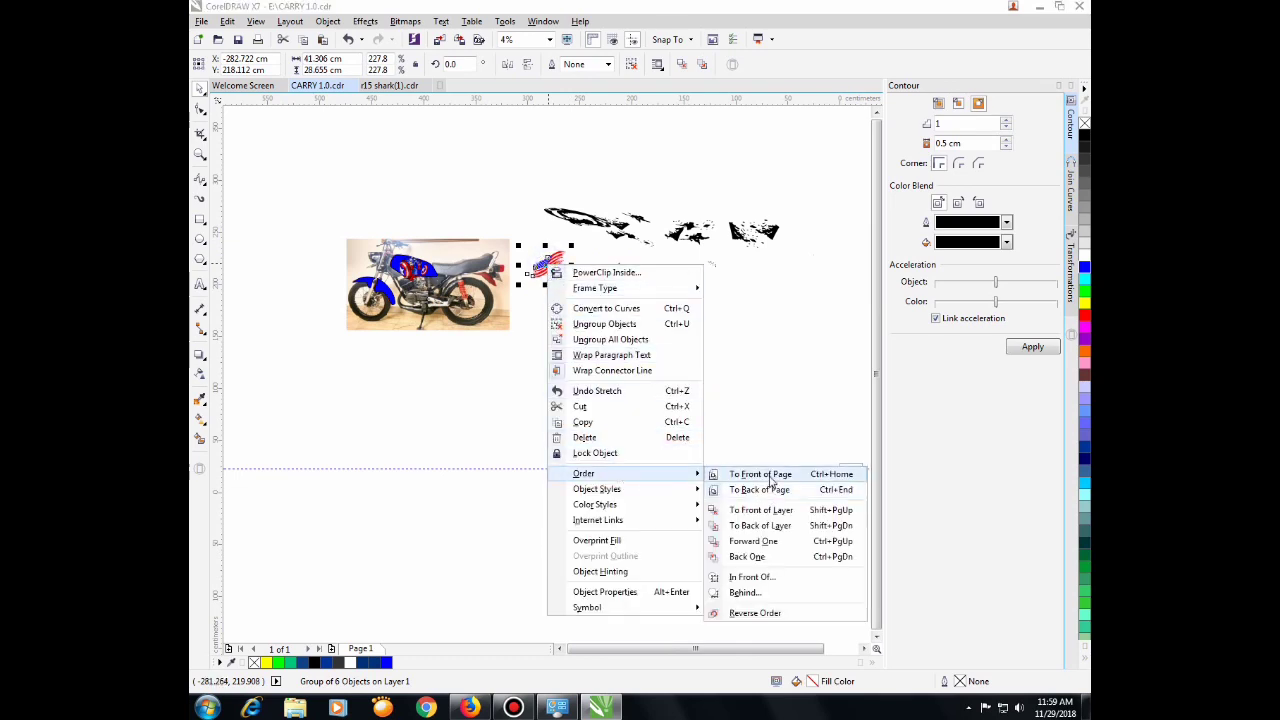
click(770, 479)
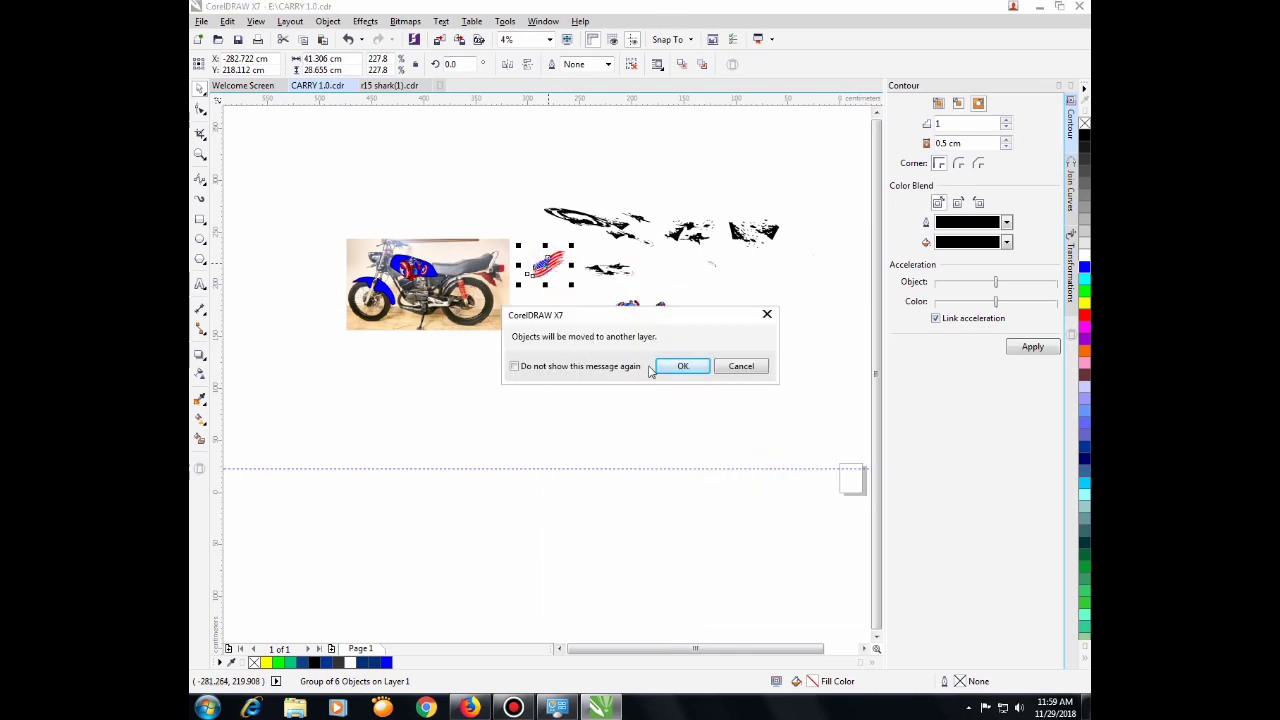
click(680, 366)
Step: Place the American flag artwork over the front of the tank and scale it down to about 162%
scroll(737, 443, up, 2)
scroll(792, 355, down, 1)
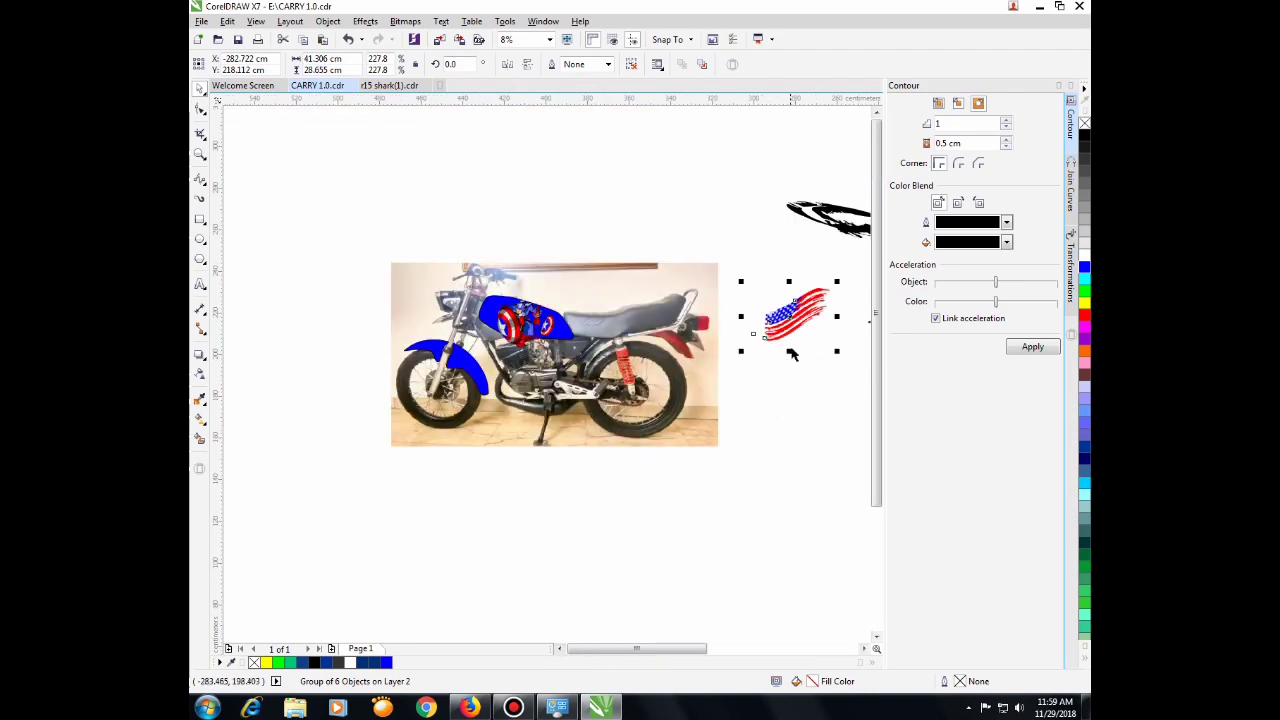
drag(790, 353, 545, 358)
scroll(545, 358, up, 1)
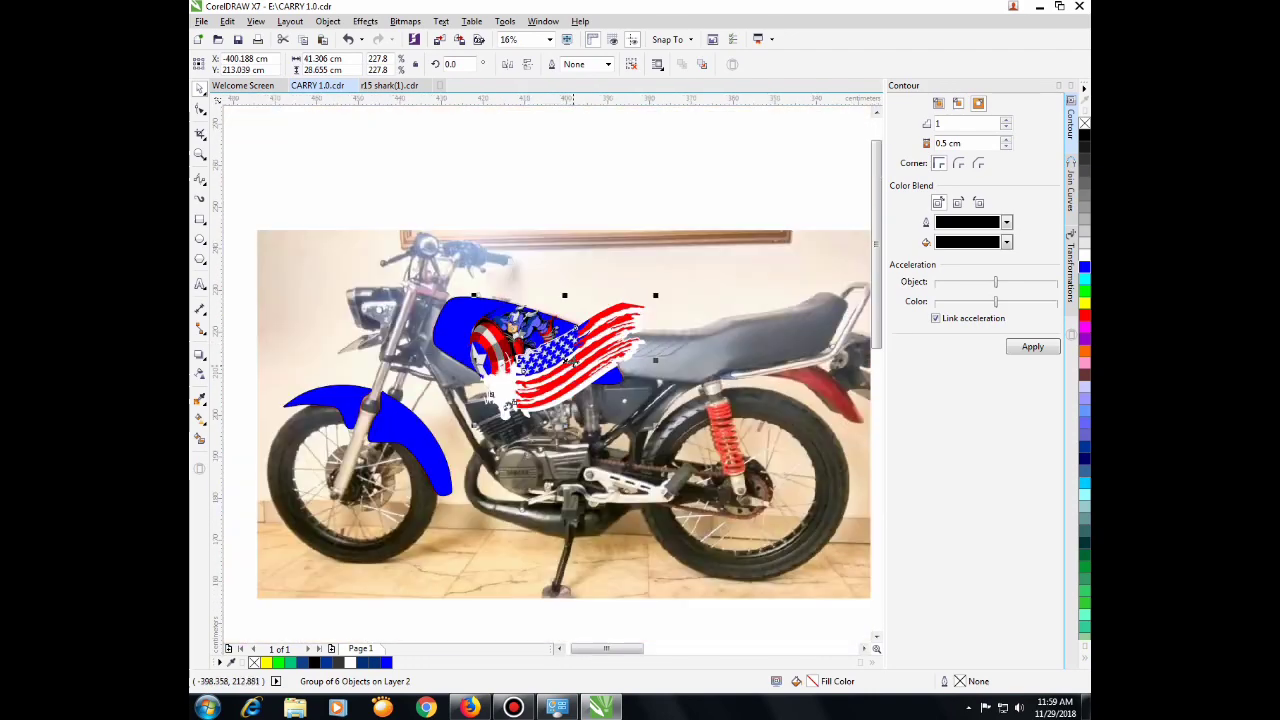
scroll(596, 313, up, 1)
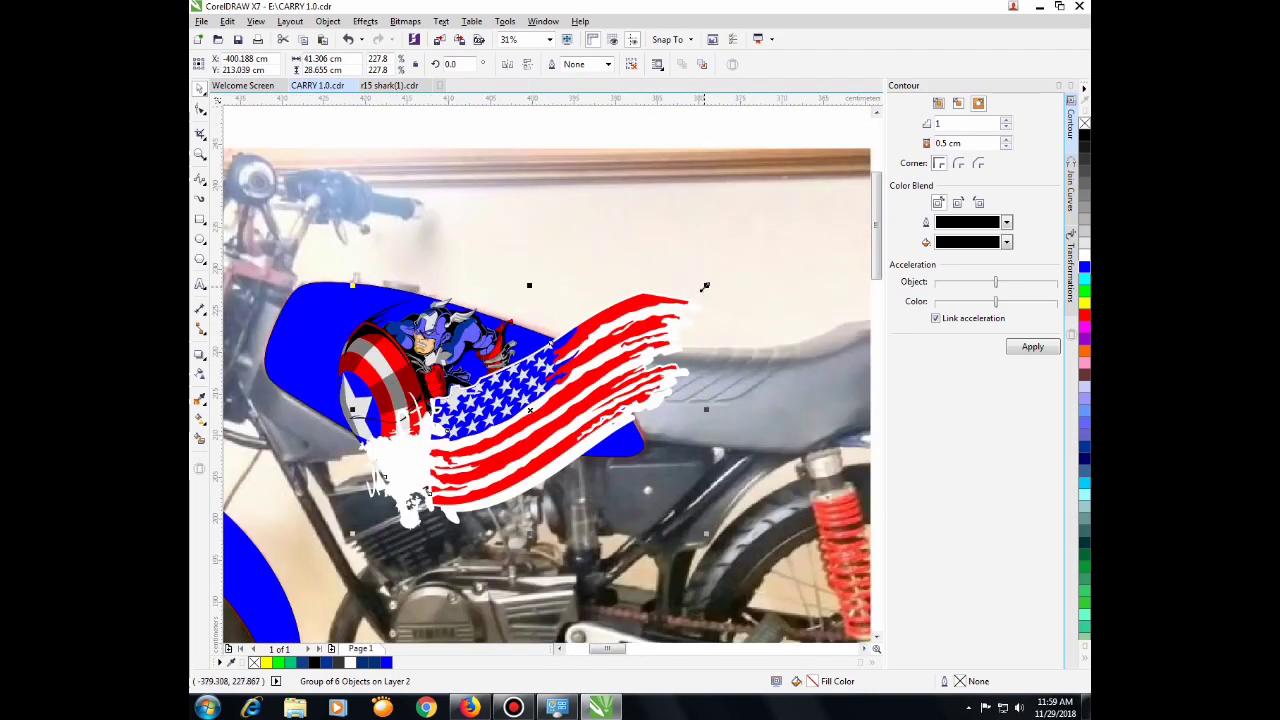
drag(705, 287, 603, 356)
drag(509, 423, 381, 311)
Step: Reduce the flag further to about 116.5% and reposition it on the front end of the tank
scroll(548, 240, up, 1)
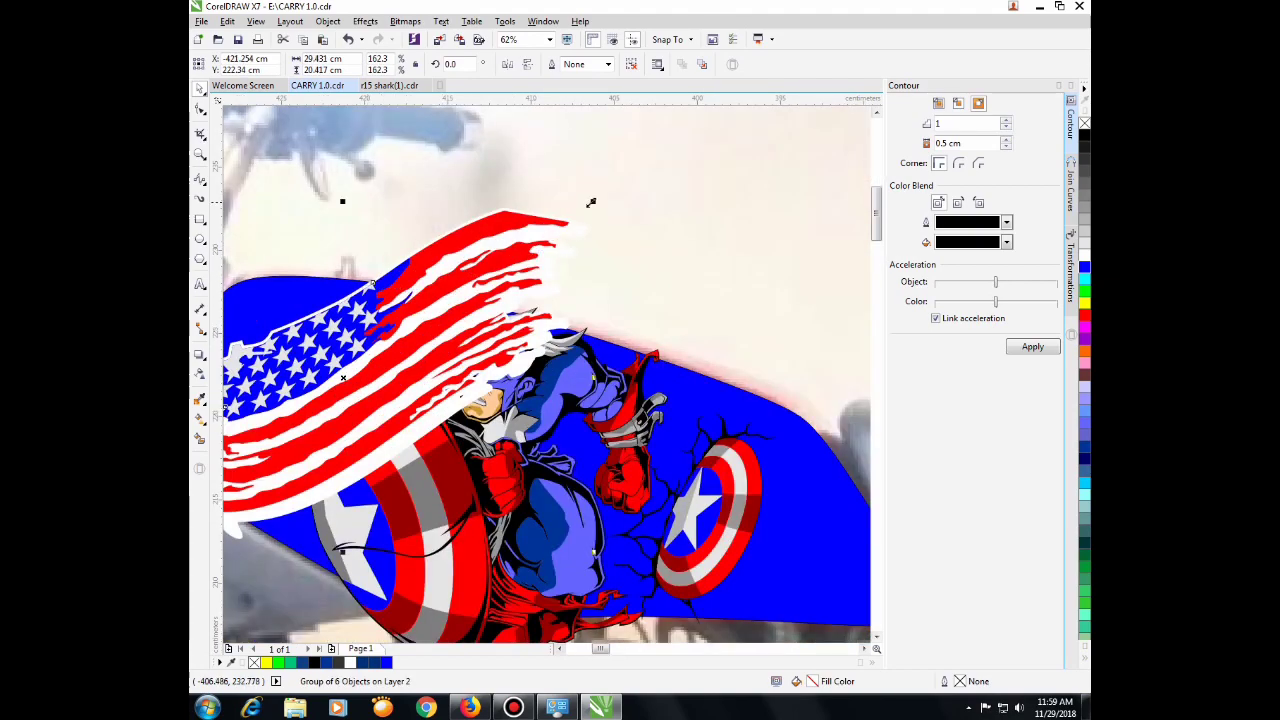
drag(591, 203, 451, 301)
scroll(385, 351, down, 1)
mouse_move(354, 360)
mouse_down()
mouse_move(376, 340)
mouse_move(352, 348)
mouse_up()
Step: Bring the Captain America artwork on the tank to the front of the page so it overlaps the flag
scroll(350, 349, up, 1)
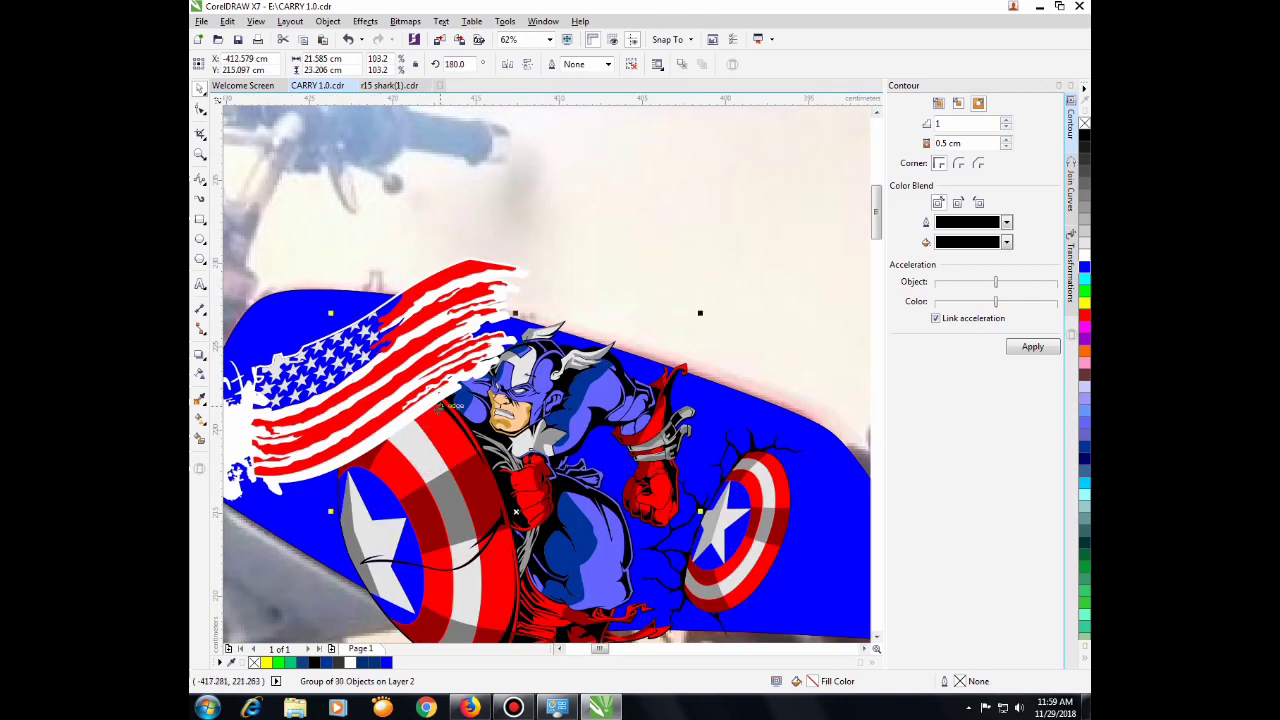
right_click(445, 406)
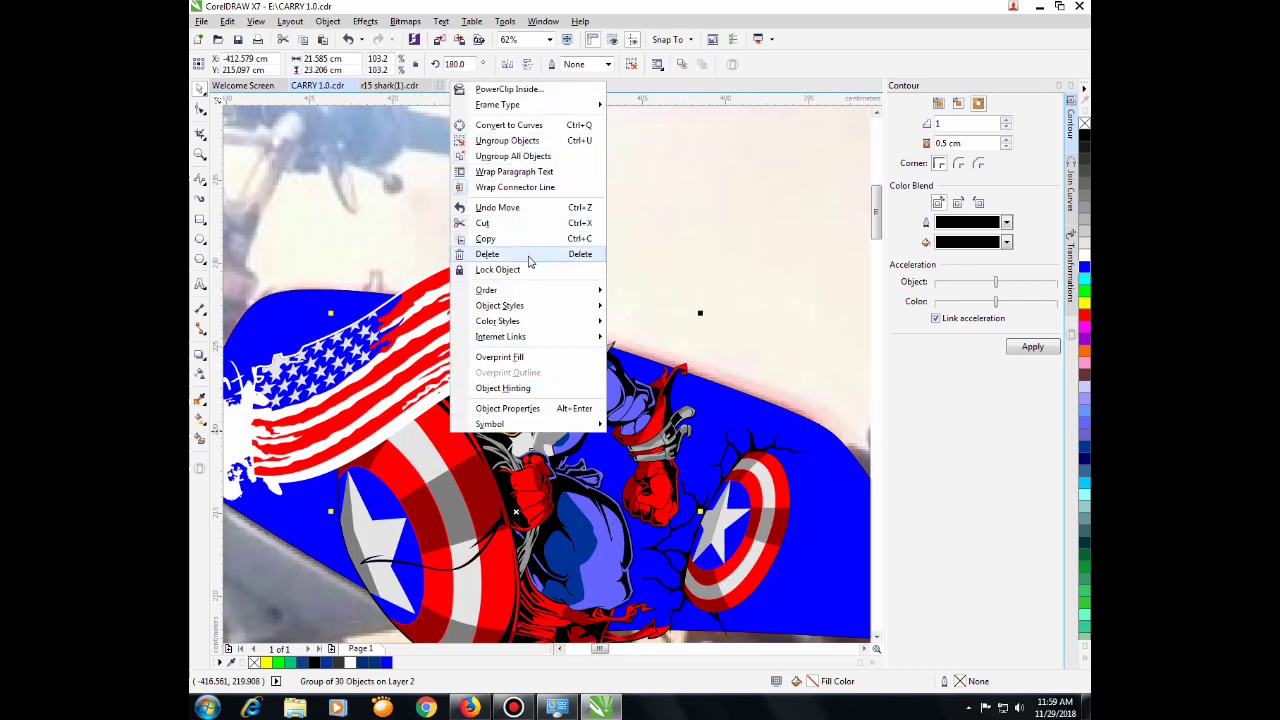
mouse_move(528, 289)
click(710, 291)
Step: Enlarge the flag slightly to about 119% and shift it a little up and towards the seat
scroll(430, 335, down, 1)
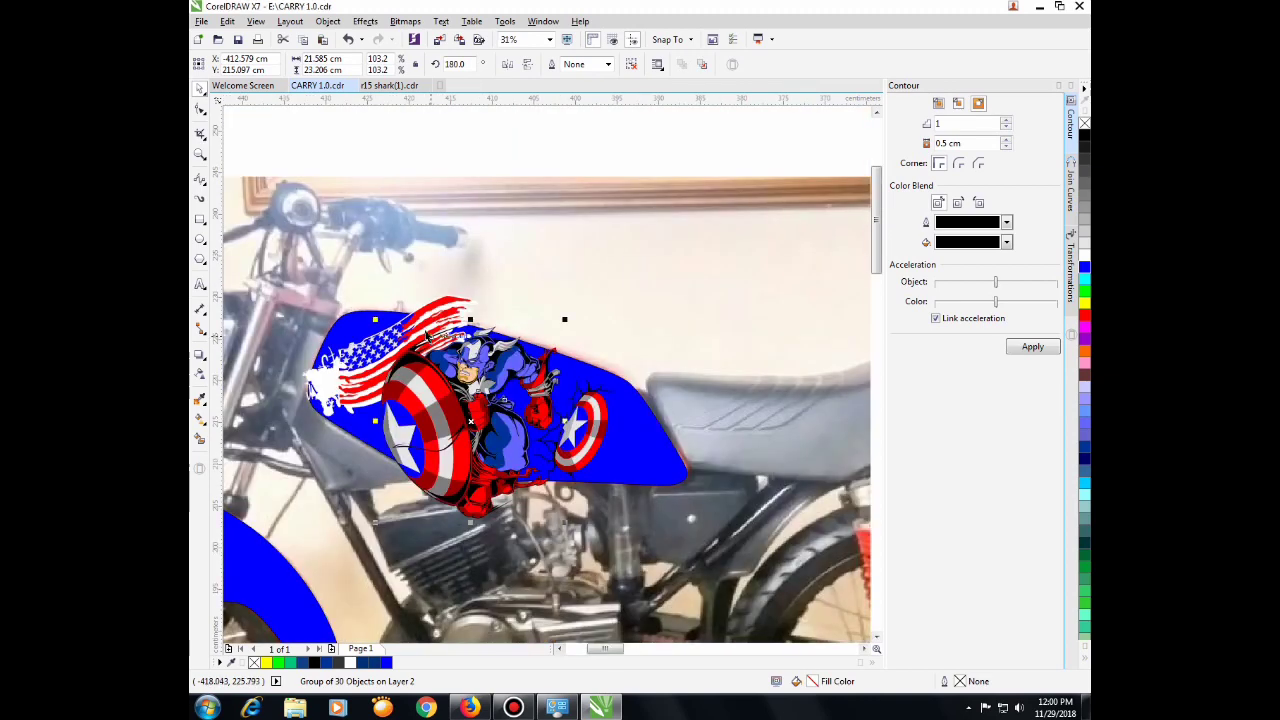
click(444, 326)
scroll(462, 296, up, 1)
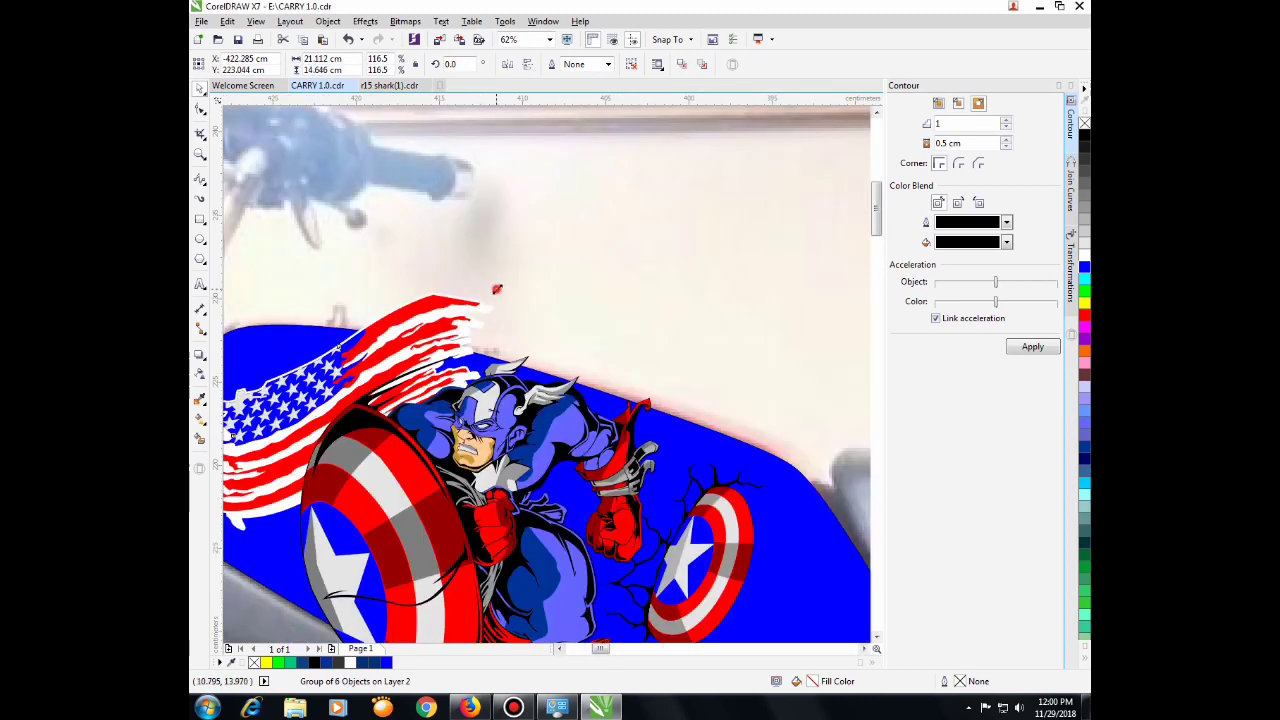
drag(496, 289, 506, 280)
scroll(384, 336, up, 1)
drag(385, 336, 408, 320)
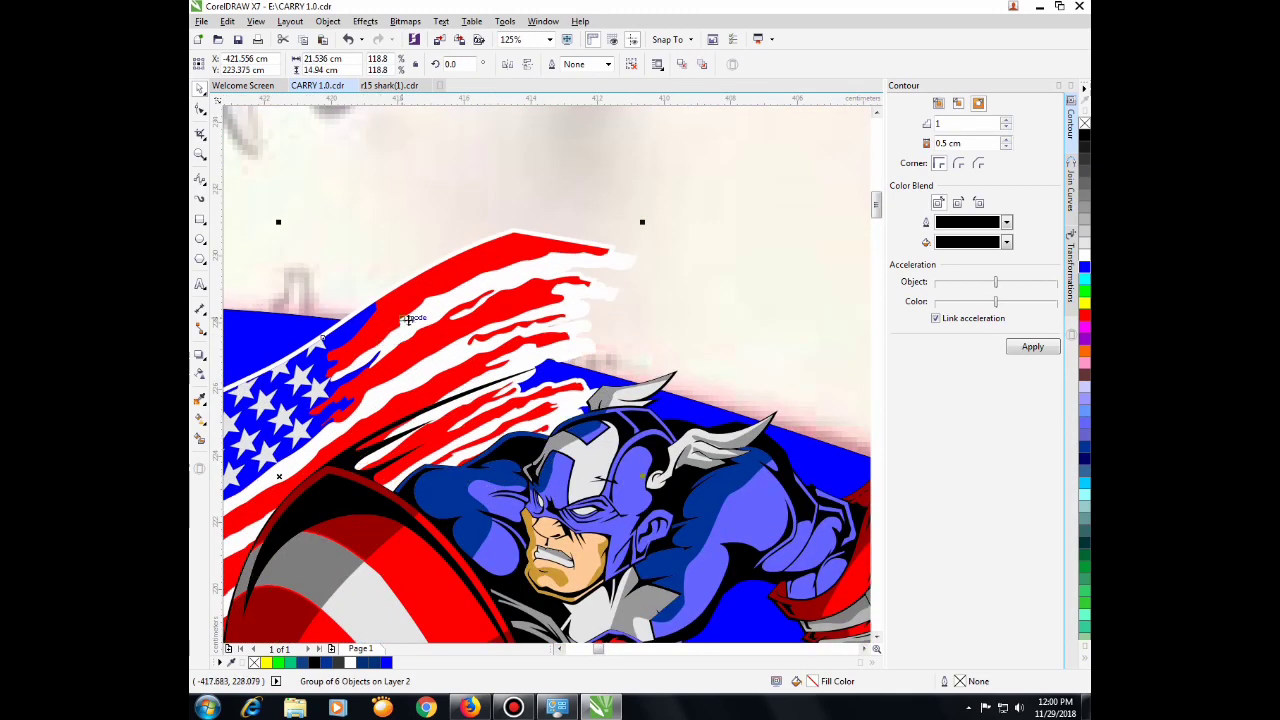
Step: Set the outline width of the grouped flag artwork to None
scroll(408, 320, down, 1)
scroll(258, 382, up, 2)
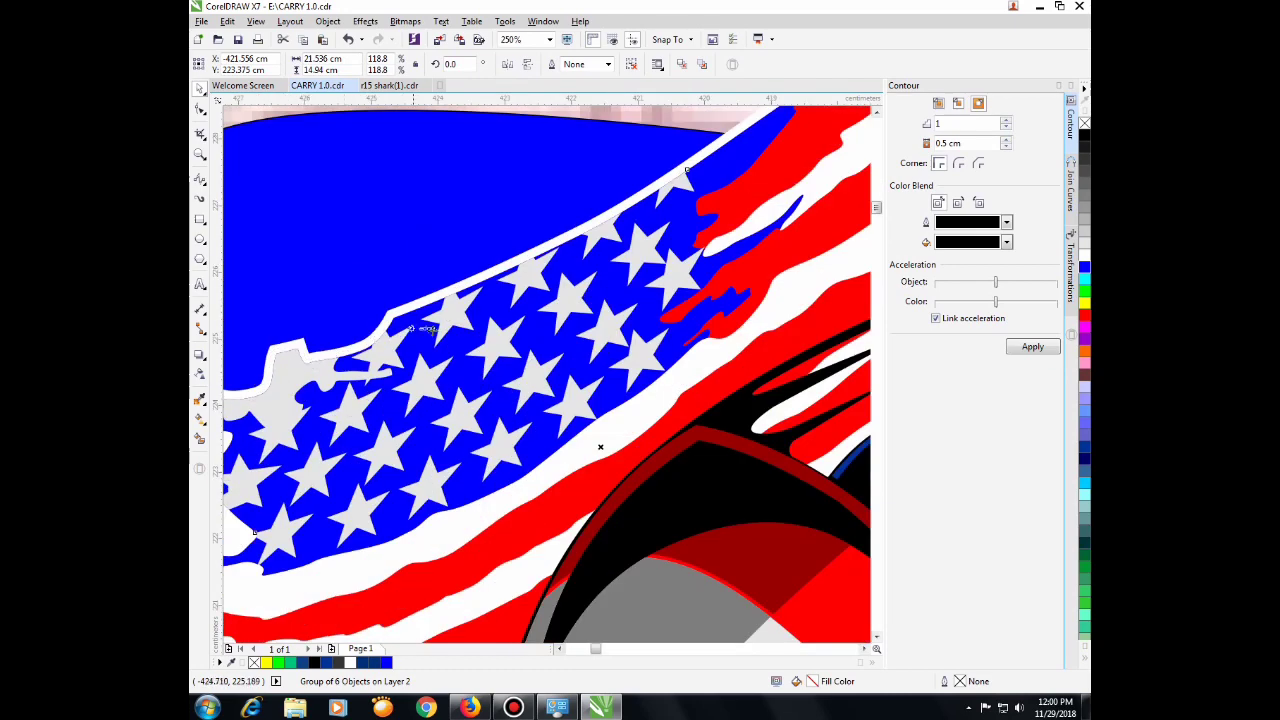
scroll(500, 310, down, 1)
click(379, 258)
click(380, 347)
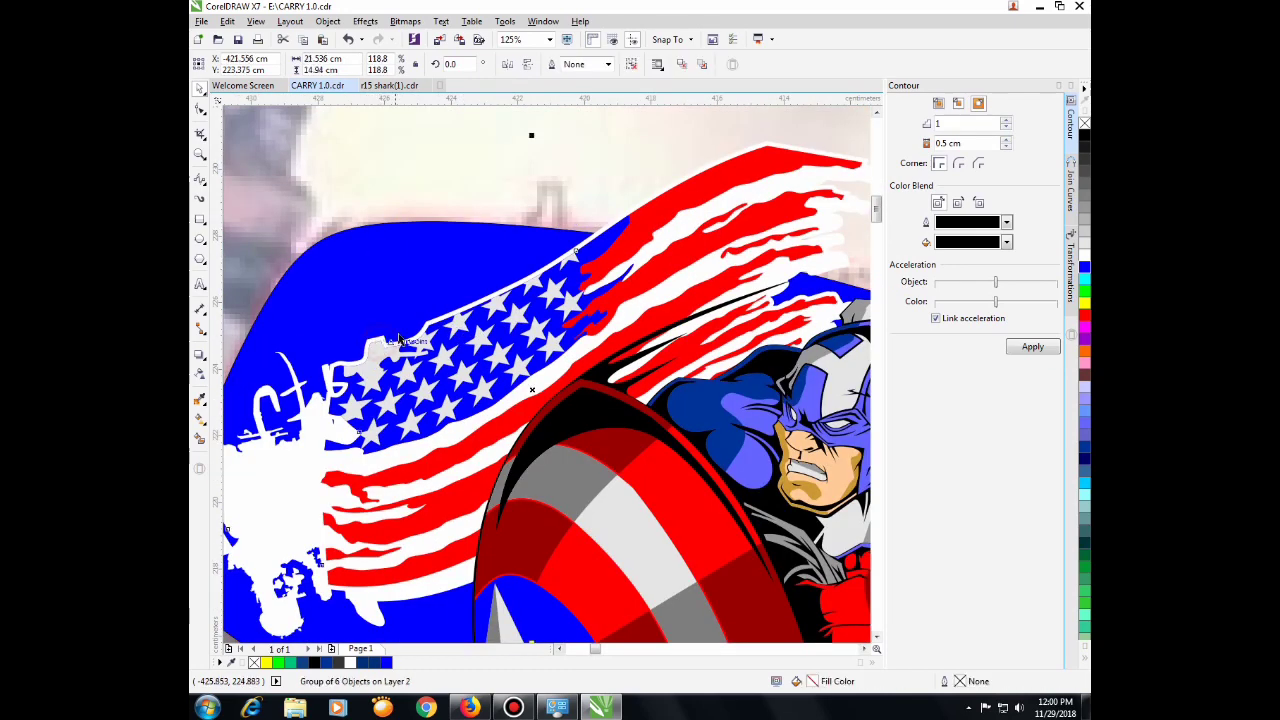
click(608, 64)
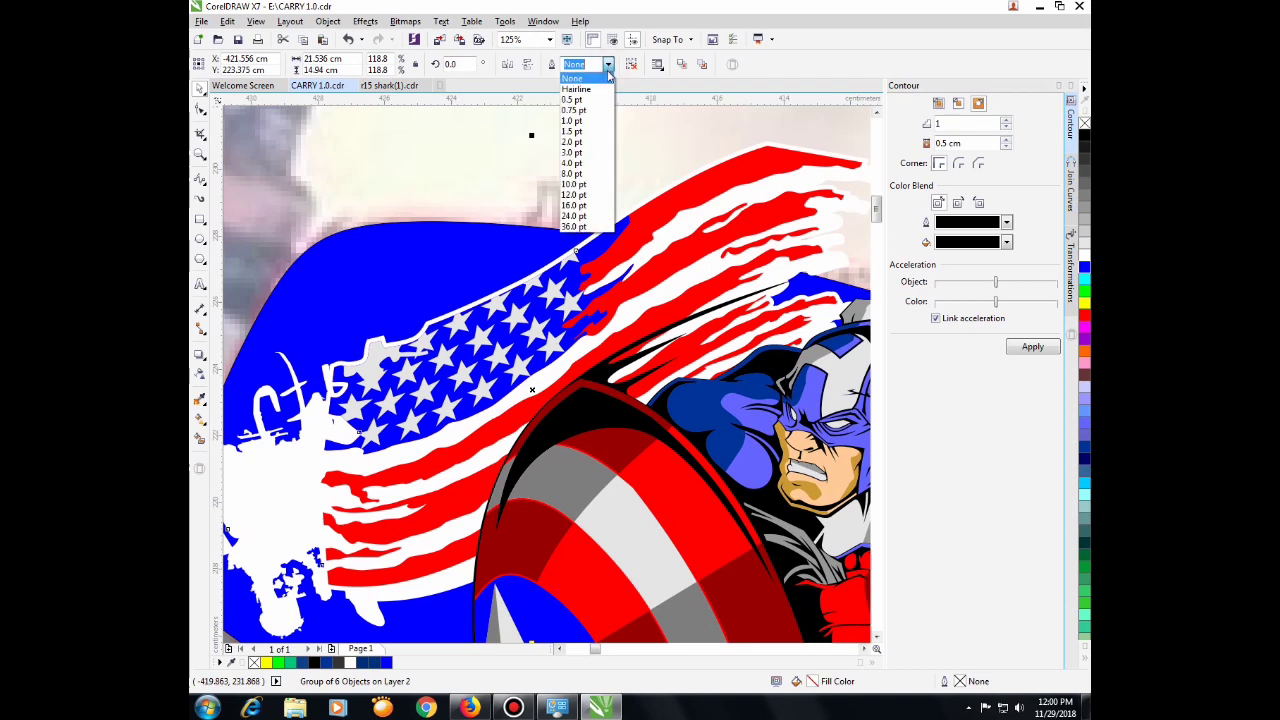
click(596, 80)
Step: Ungroup the flag artwork and select its red stripes as a separate curve
scroll(360, 365, up, 1)
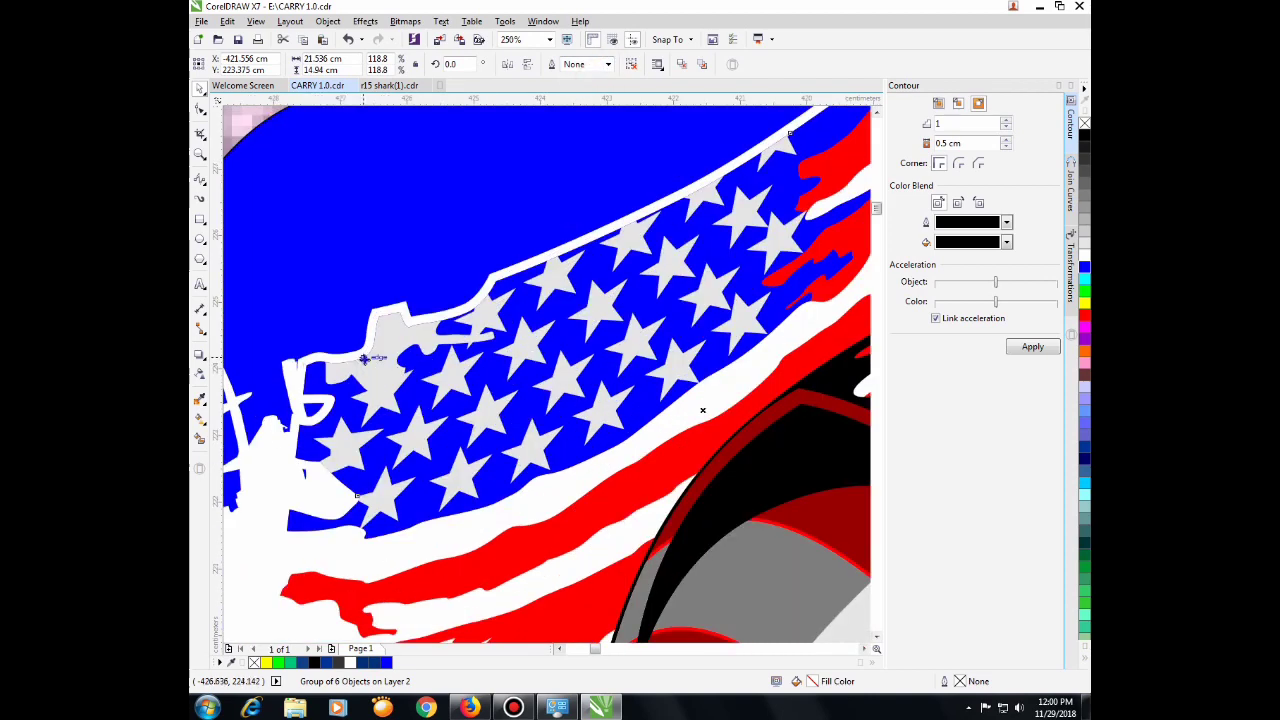
right_click(365, 362)
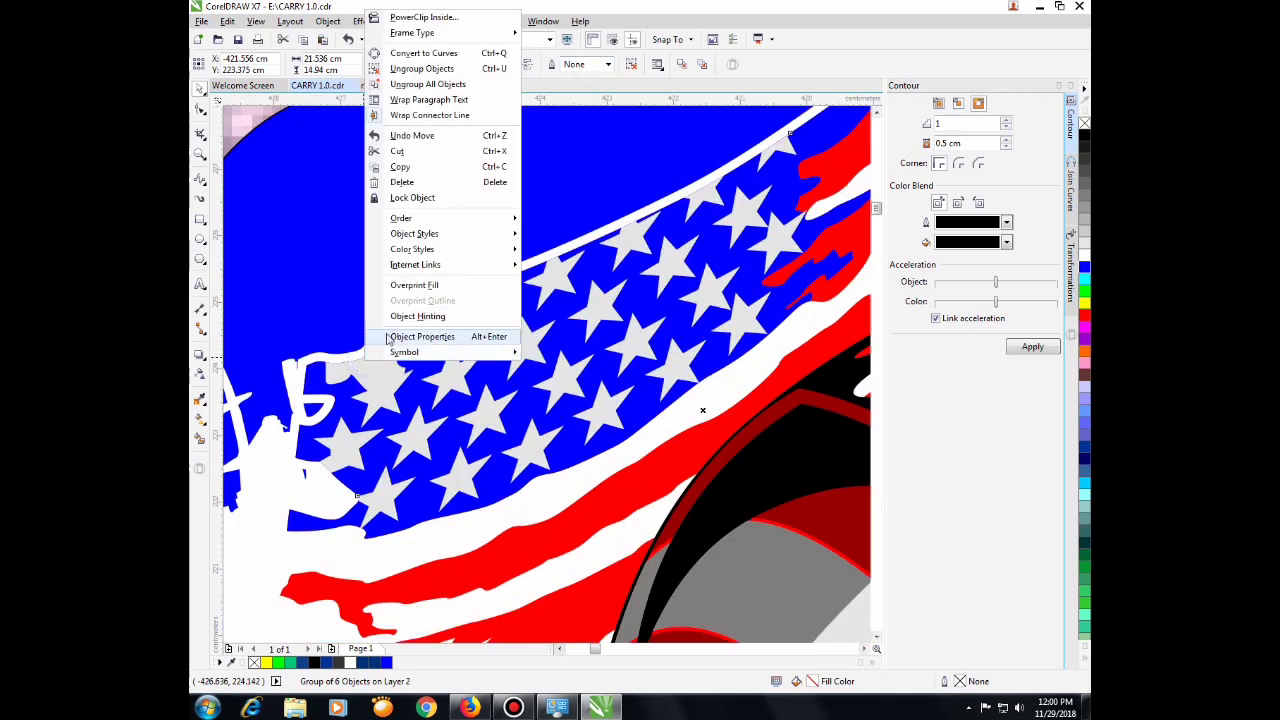
click(405, 68)
scroll(430, 360, down, 2)
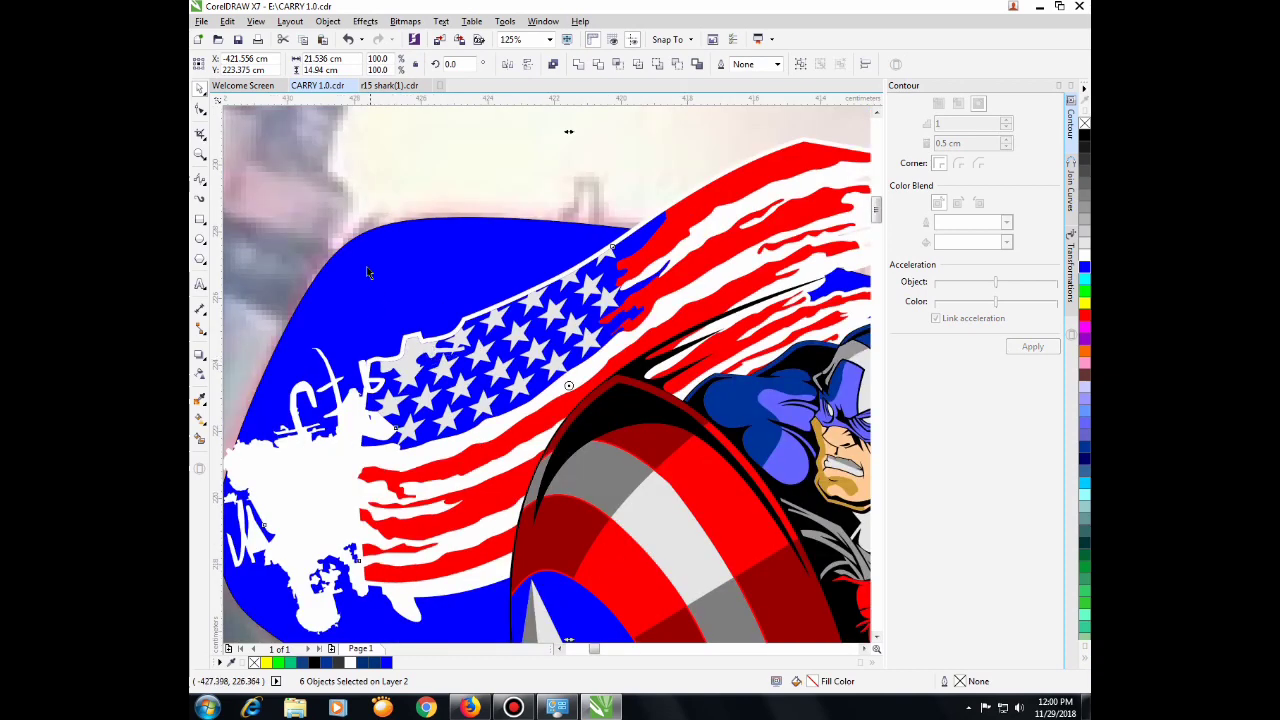
click(362, 203)
scroll(395, 343, down, 1)
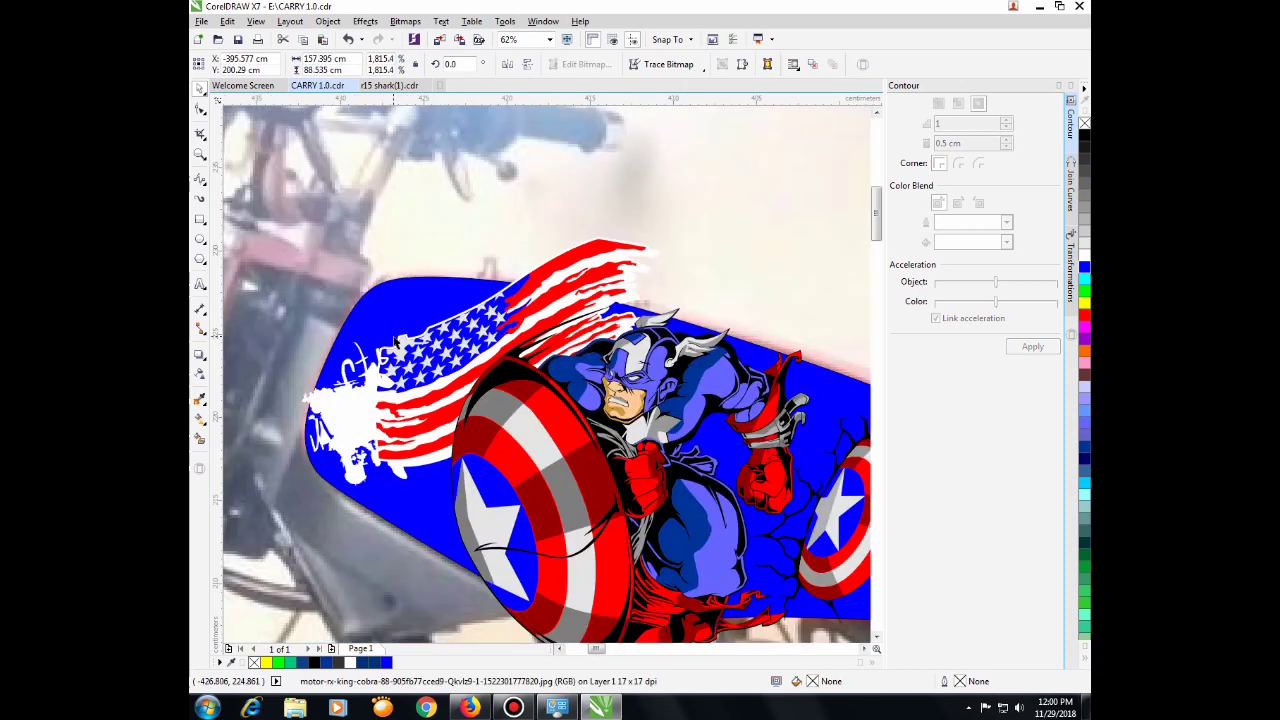
click(553, 305)
Step: Examine the tank design as a whole and the remaining Captain America artwork beside the motorcycle photo
scroll(398, 340, down, 2)
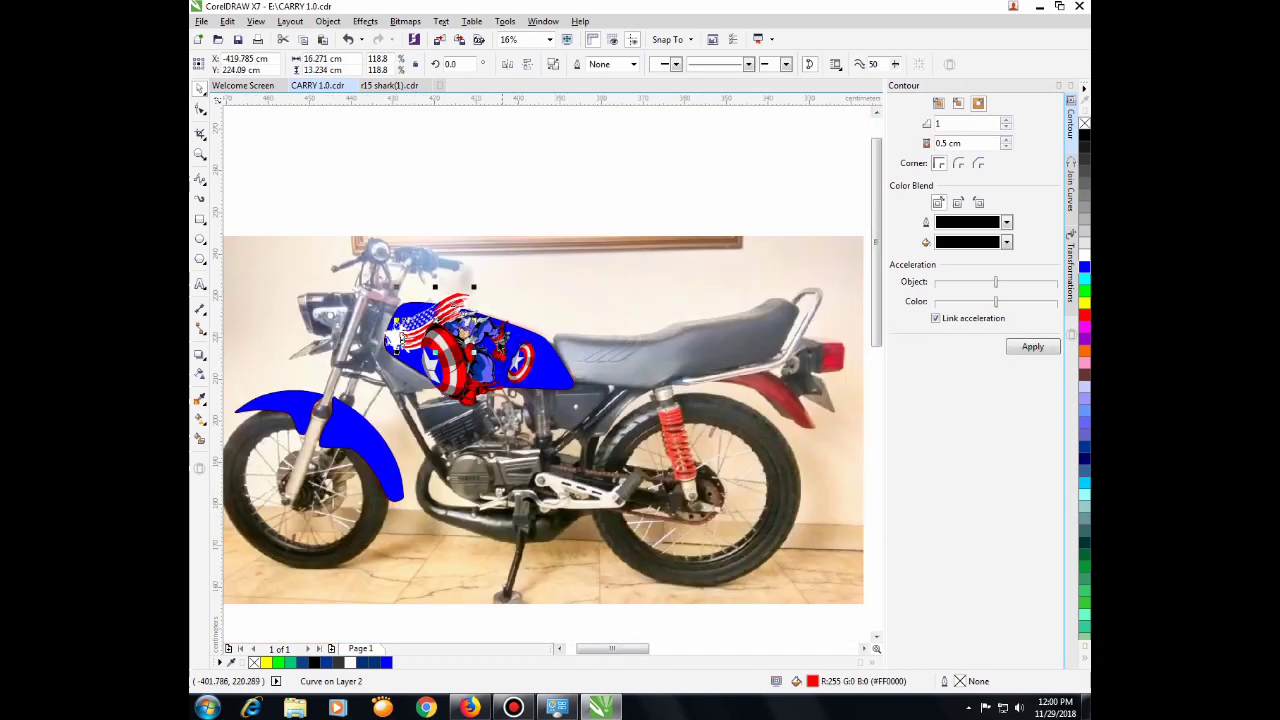
scroll(431, 331, up, 1)
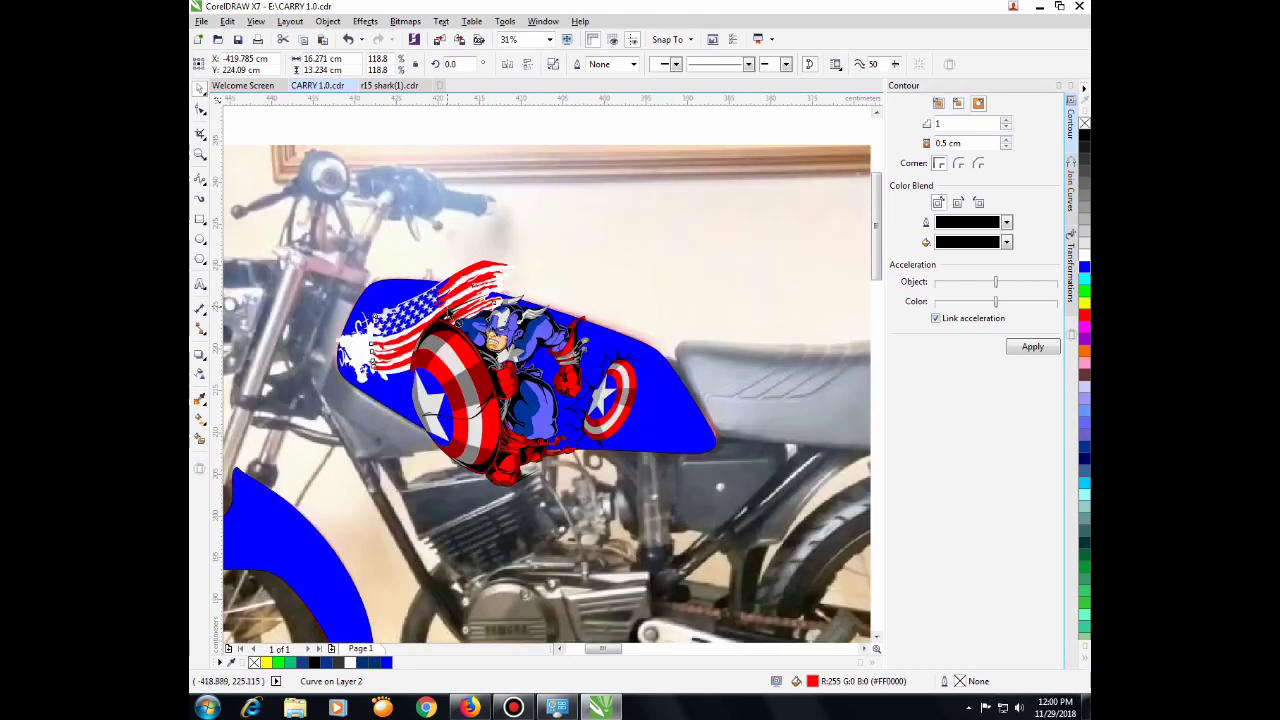
scroll(741, 392, down, 3)
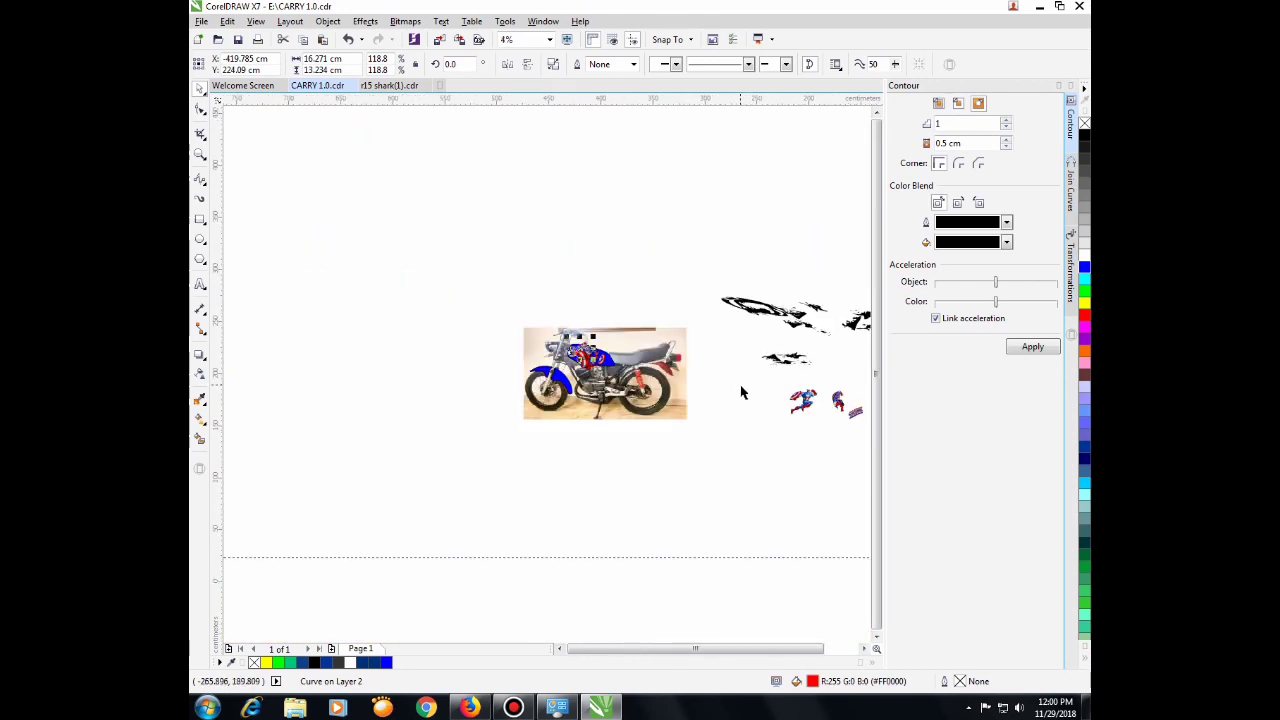
scroll(843, 408, up, 1)
click(840, 405)
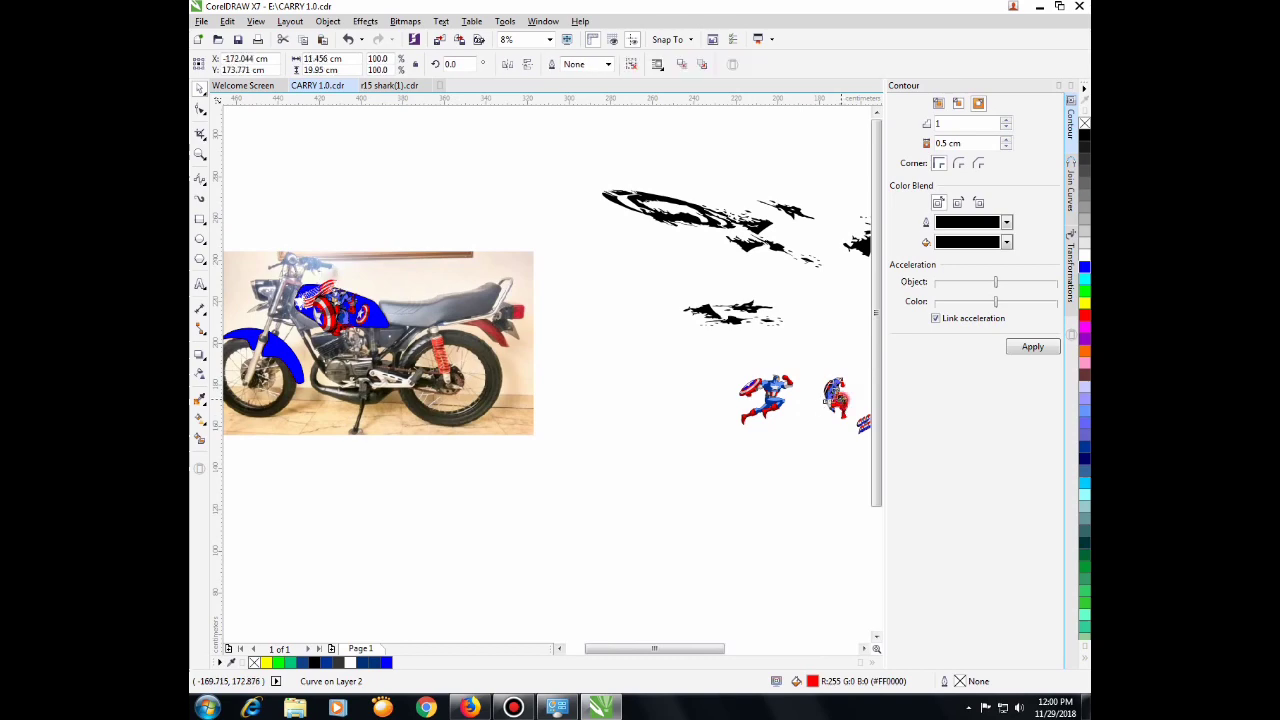
scroll(843, 405, up, 2)
scroll(843, 405, down, 2)
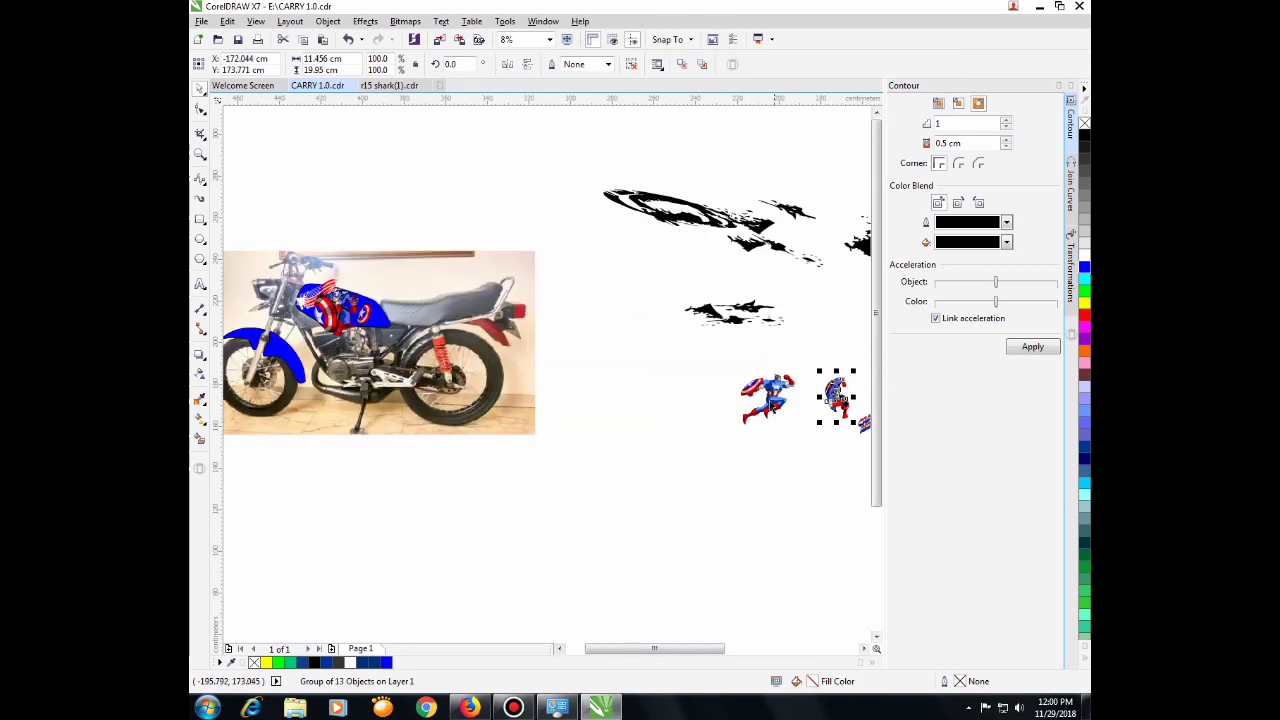
scroll(304, 300, up, 1)
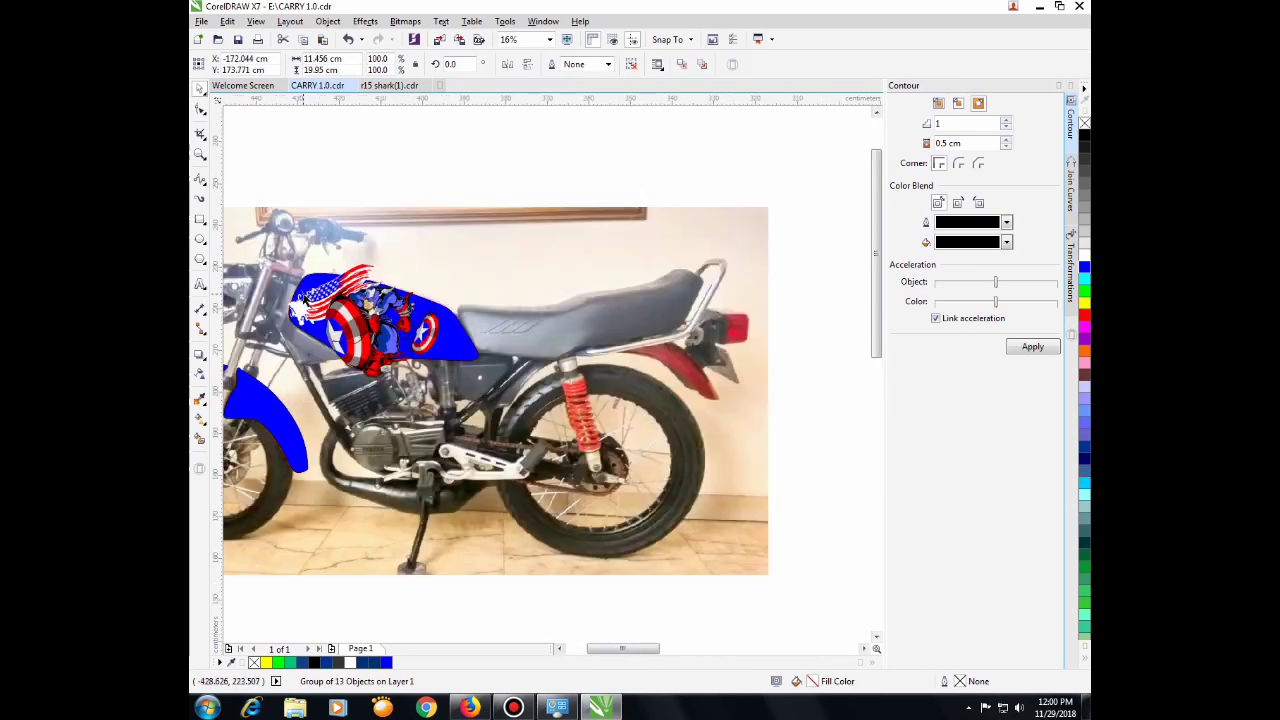
scroll(369, 326, down, 3)
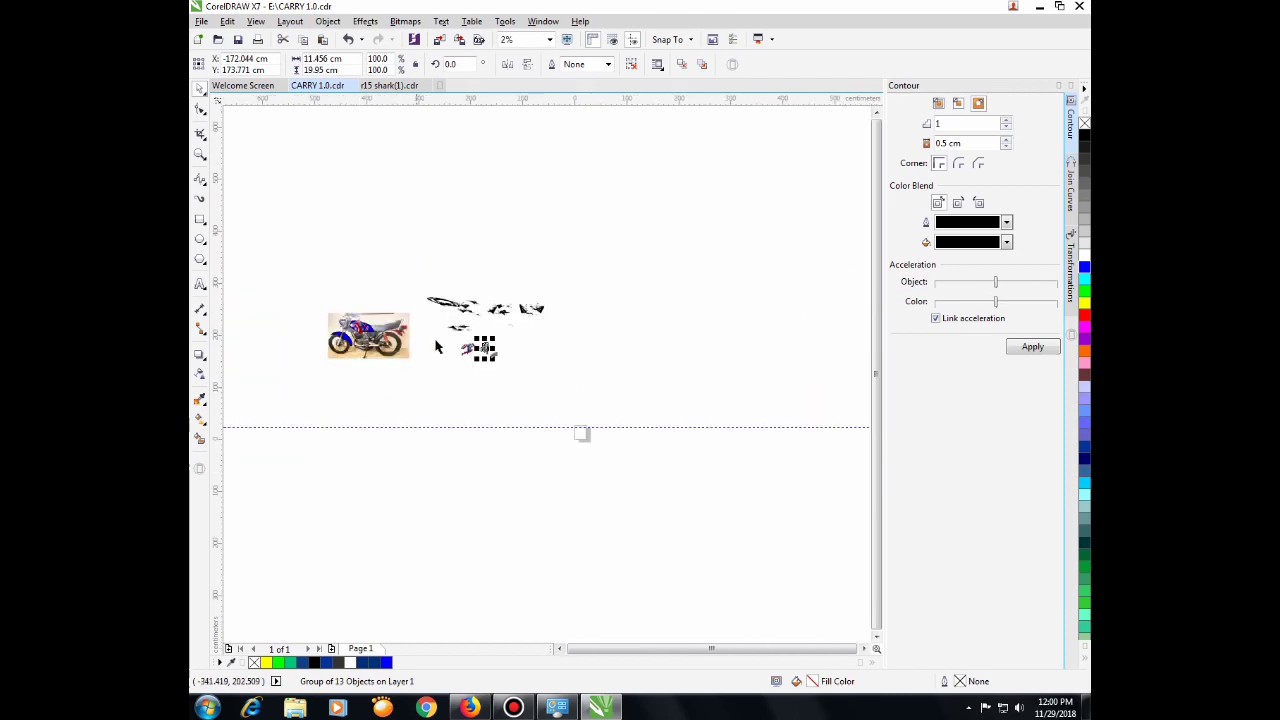
Step: Move the long black brush splatter onto the motorcycle tank and bring it to the front of the page
scroll(450, 308, up, 2)
click(445, 298)
scroll(543, 318, down, 1)
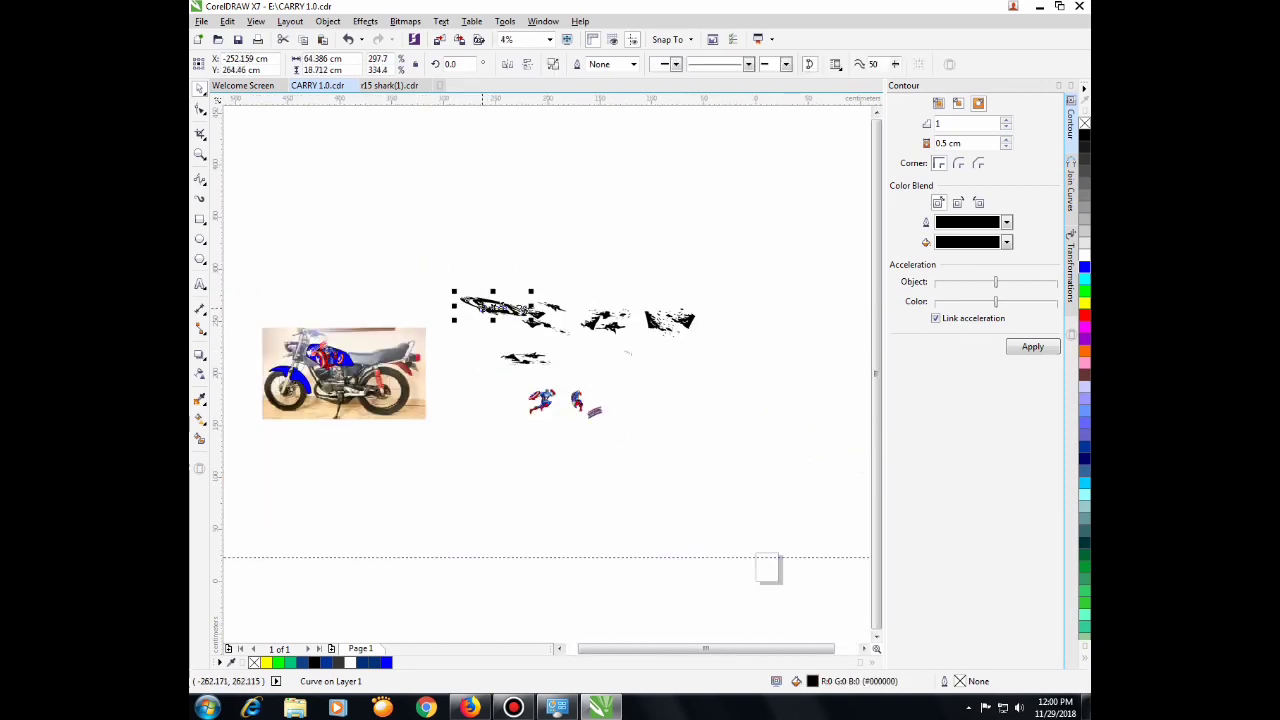
drag(480, 305, 307, 350)
scroll(307, 350, up, 2)
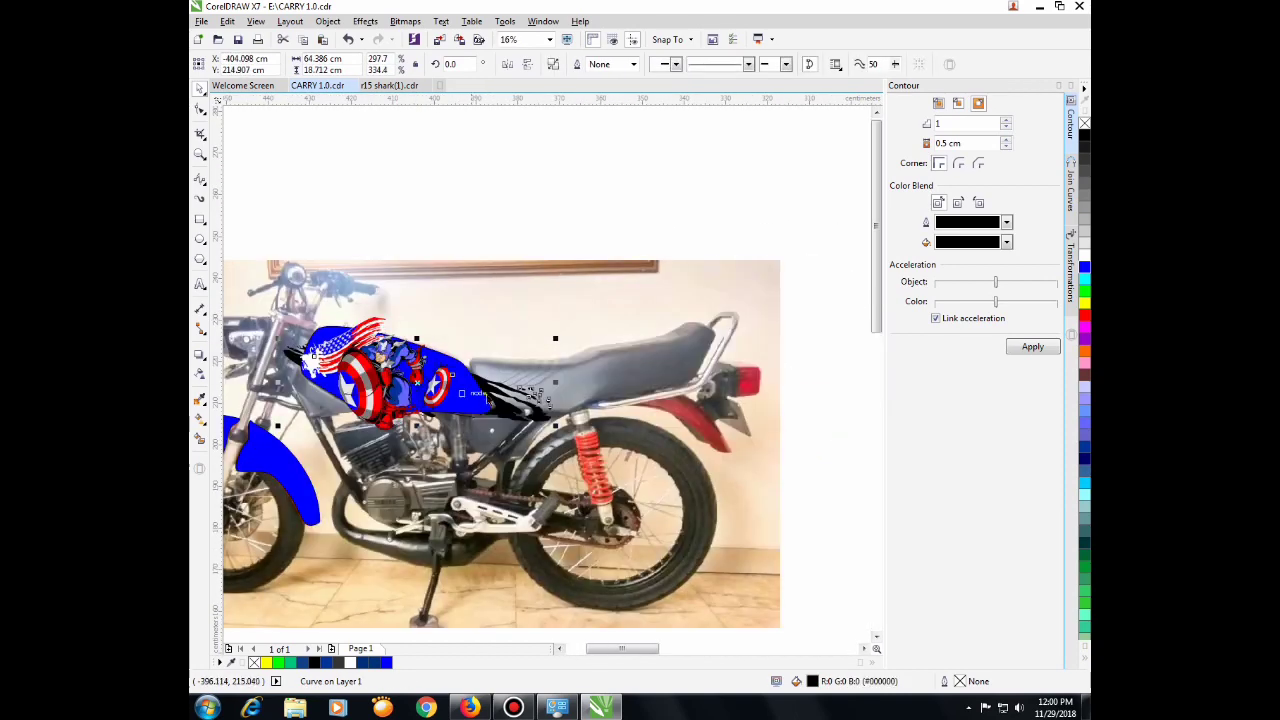
right_click(500, 396)
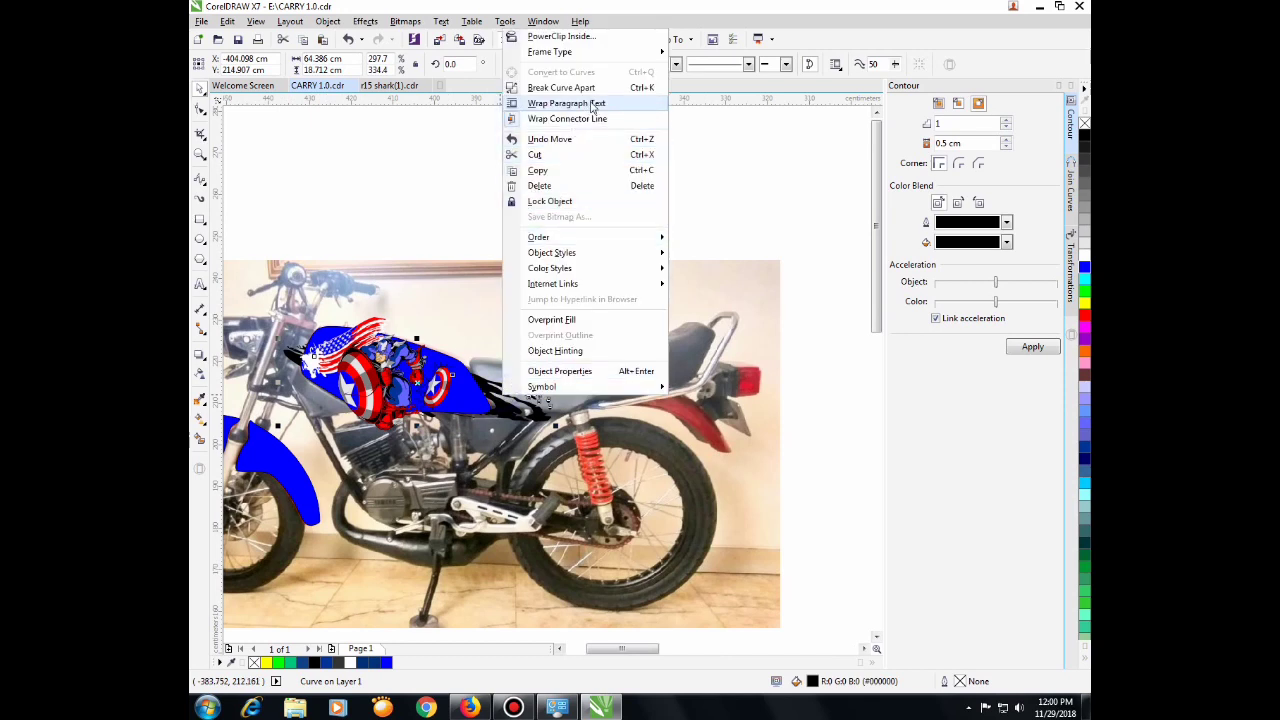
mouse_move(605, 244)
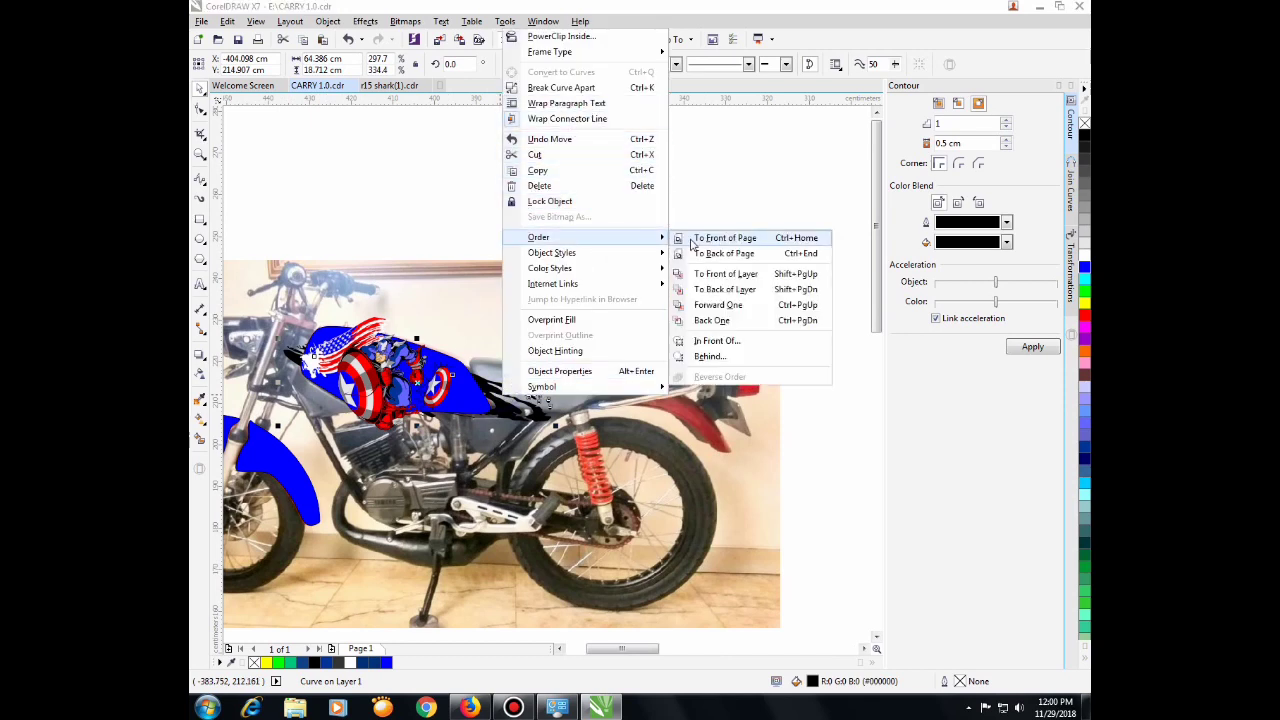
click(706, 240)
click(676, 368)
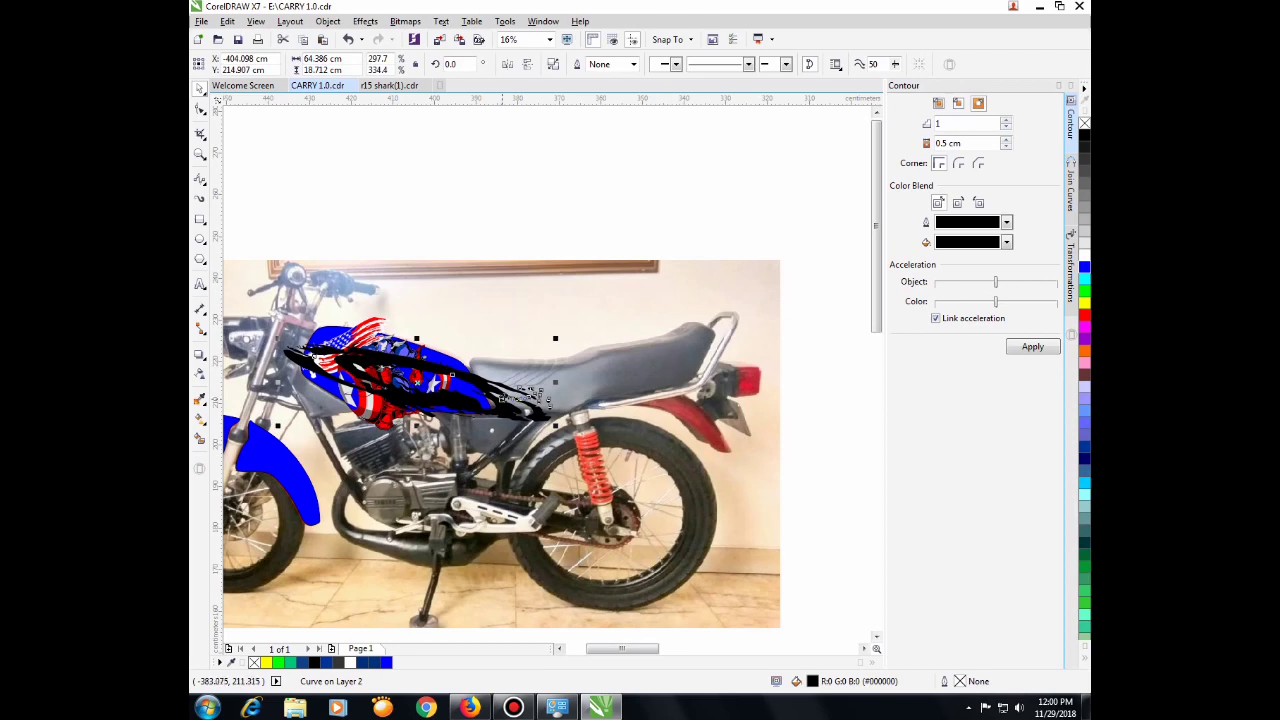
Step: Move the black splatter off the tank to above the photo and group the flag, hero and shield artwork on the tank
drag(509, 384, 573, 223)
scroll(387, 343, up, 1)
scroll(483, 341, down, 1)
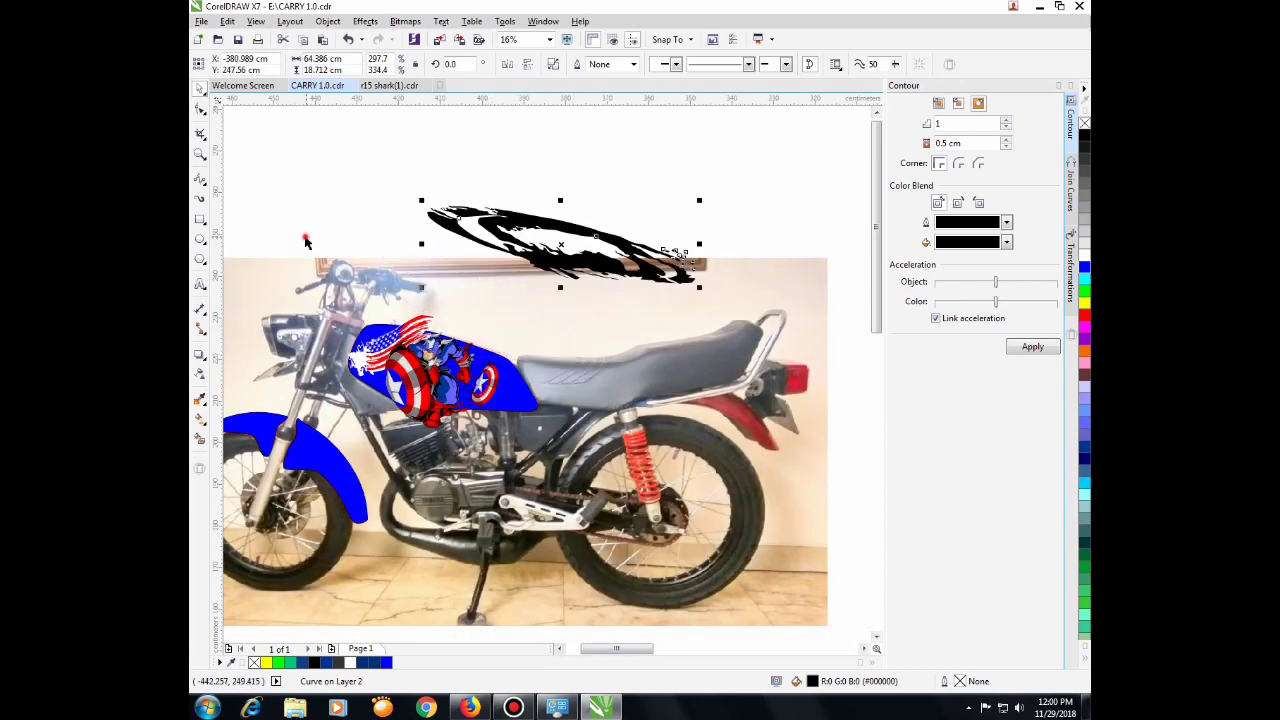
drag(305, 238, 514, 445)
right_click(414, 382)
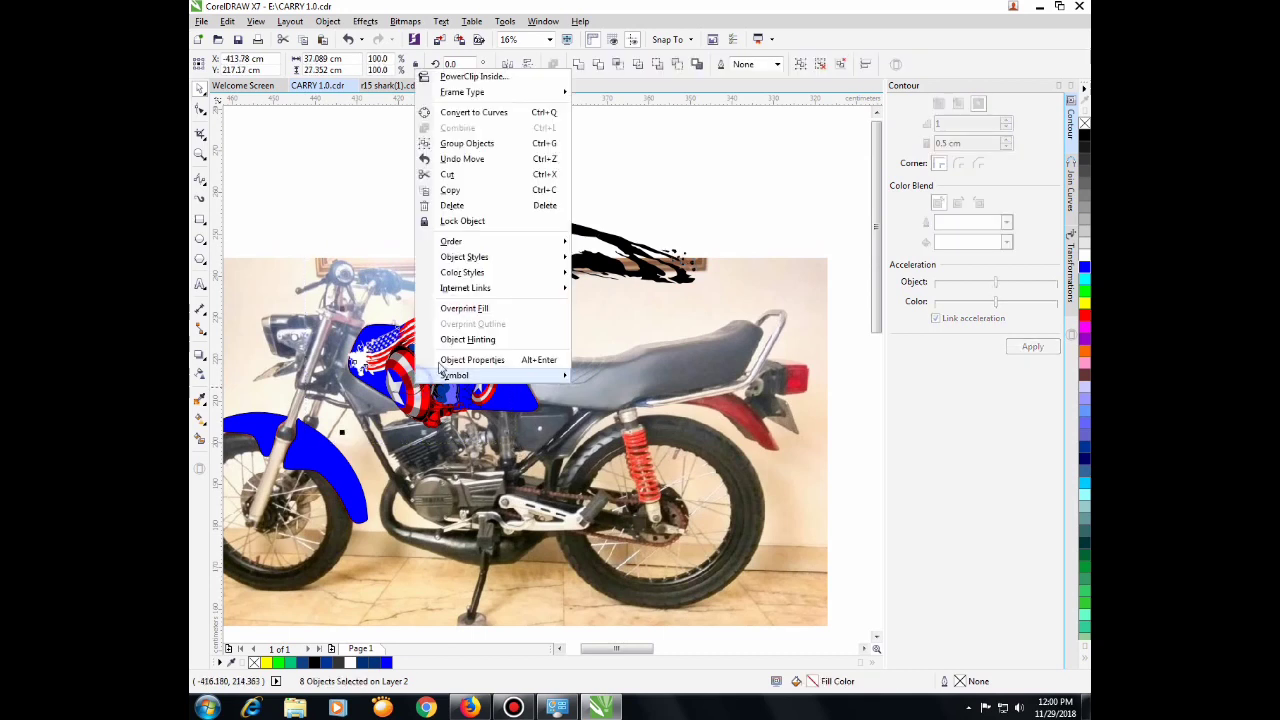
click(467, 143)
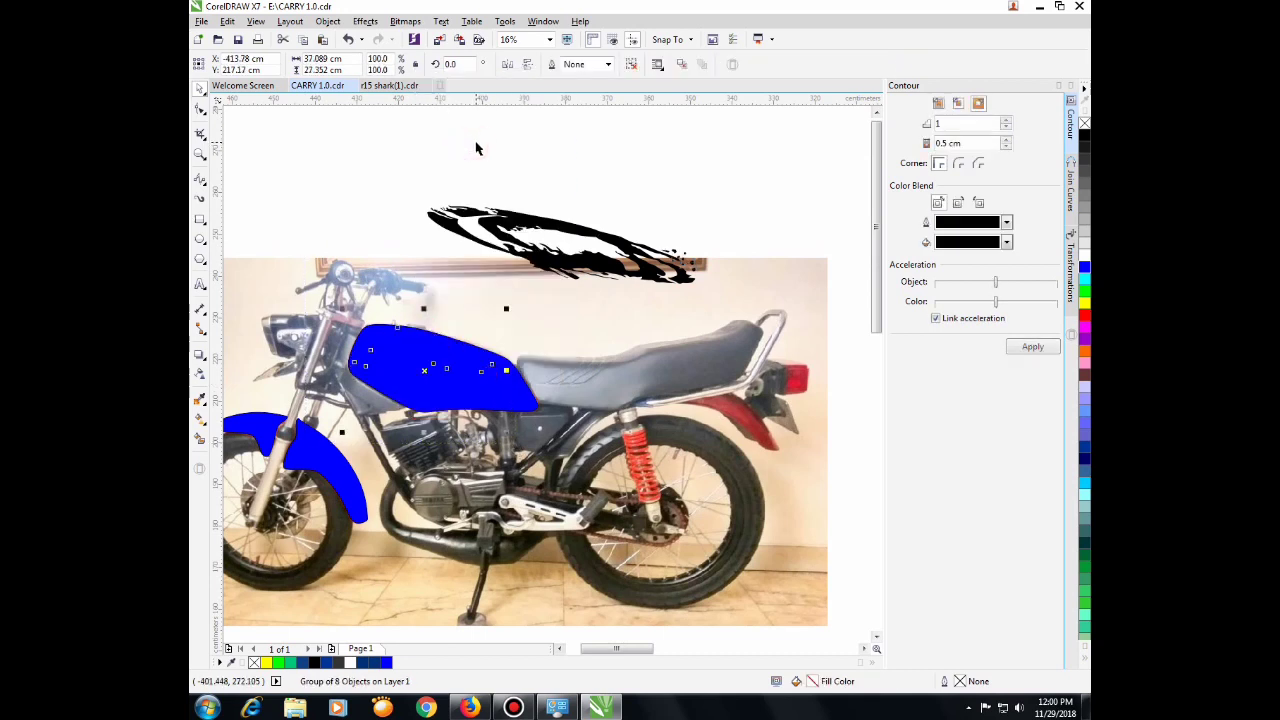
Step: Bring the grouped tank artwork to the front of the page, accepting its move to another layer
right_click(436, 374)
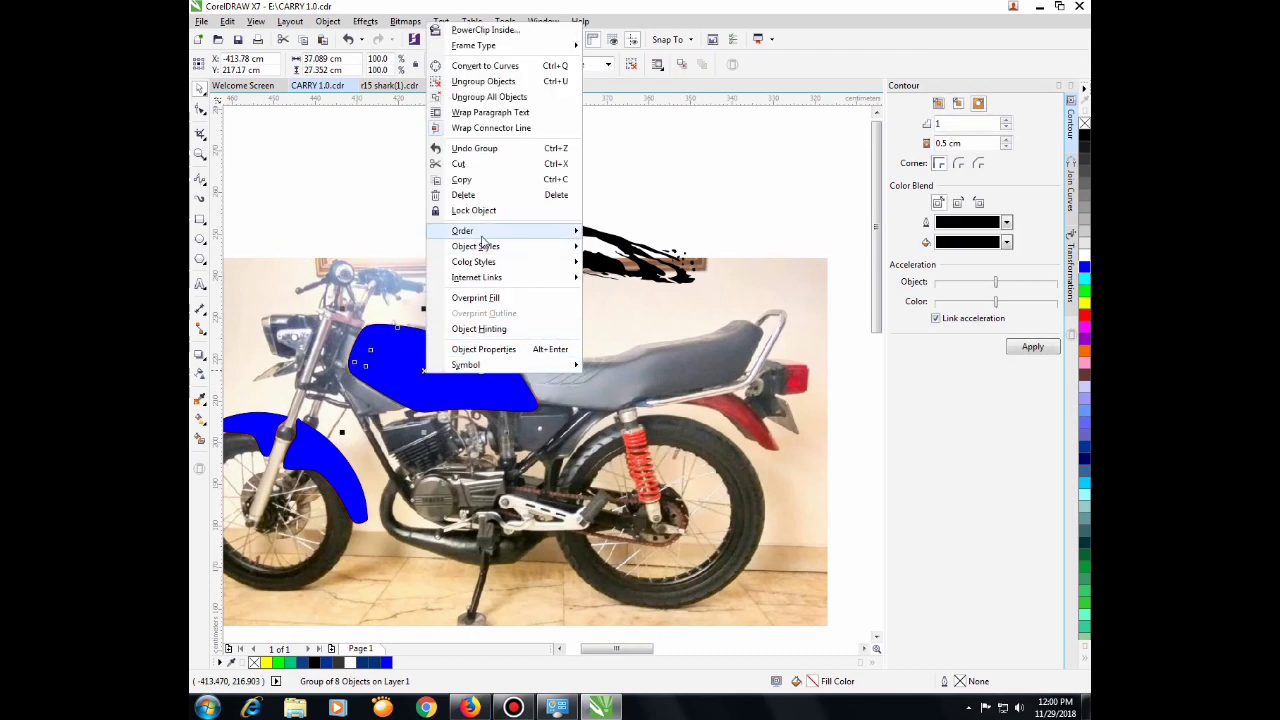
mouse_move(487, 233)
click(632, 232)
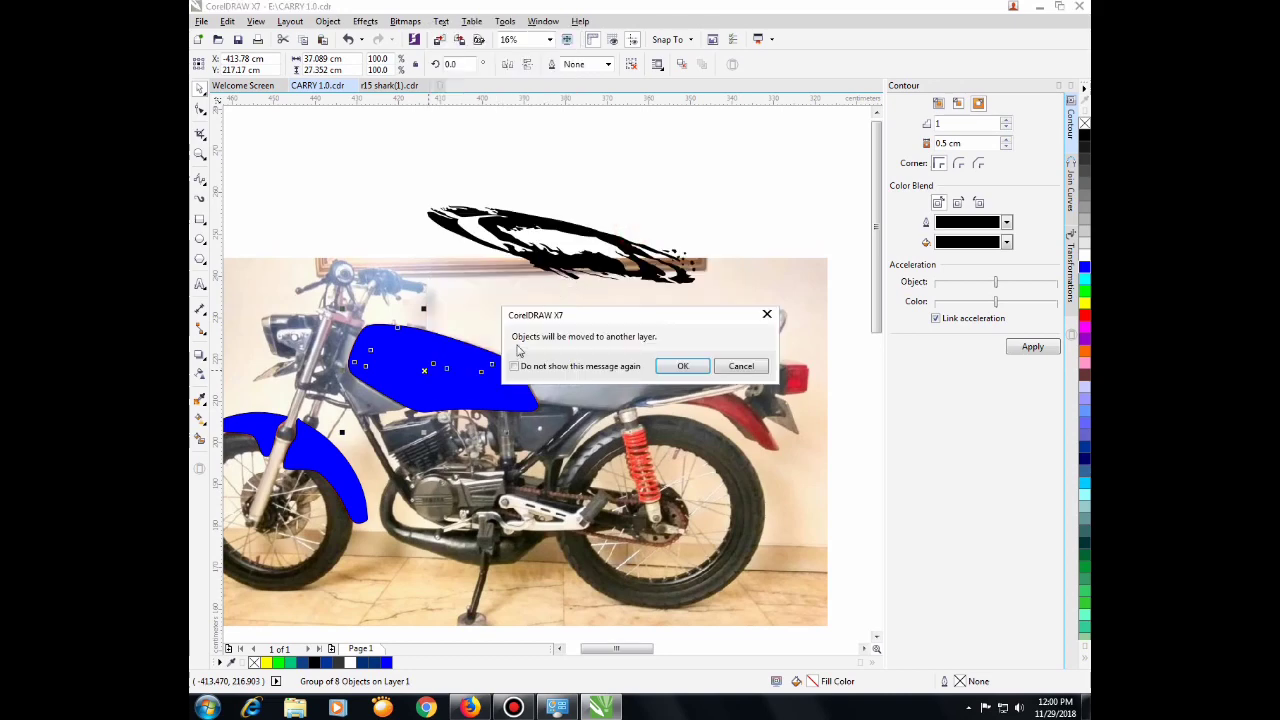
click(680, 366)
Step: Place the long black splatter back on the tank behind the hero group and rotate it to about 19.4°
click(550, 232)
drag(550, 232, 472, 344)
drag(619, 310, 606, 263)
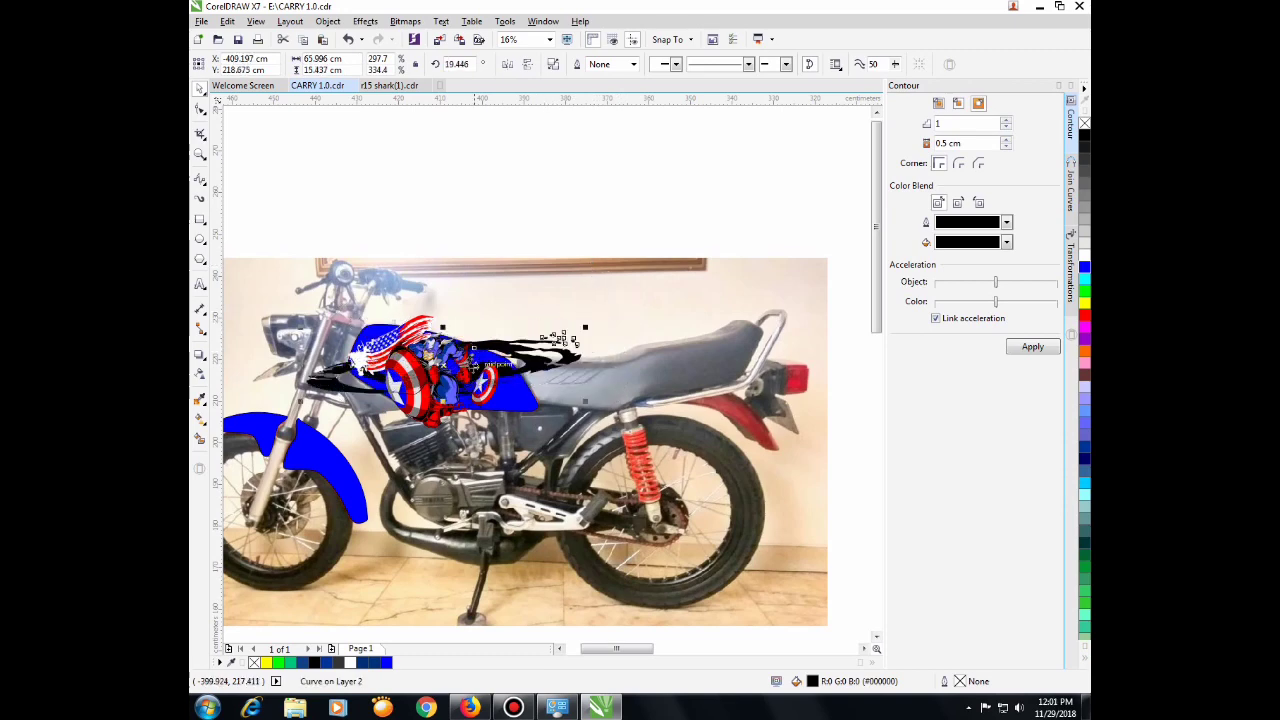
Step: Shrink the splatter to about 23.2 cm wide and place it behind the flag at the front of the tank
scroll(563, 348, up, 2)
drag(686, 303, 520, 326)
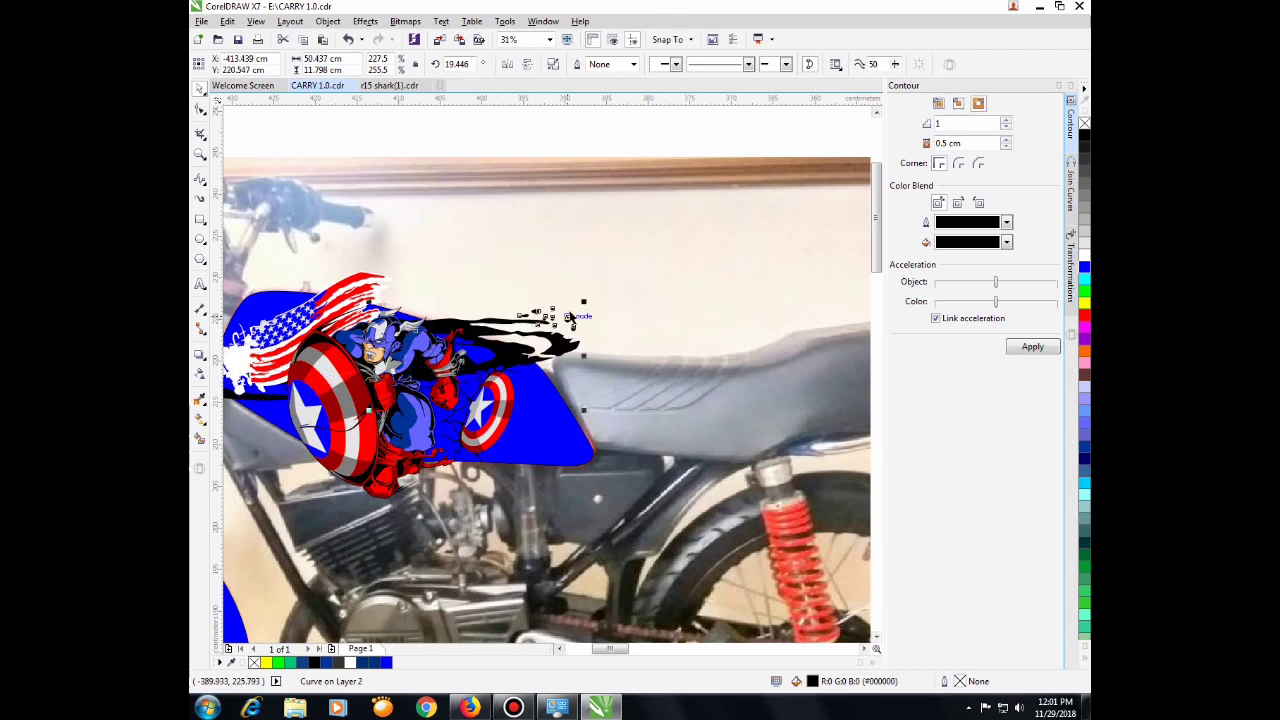
drag(585, 302, 494, 334)
scroll(495, 323, down, 2)
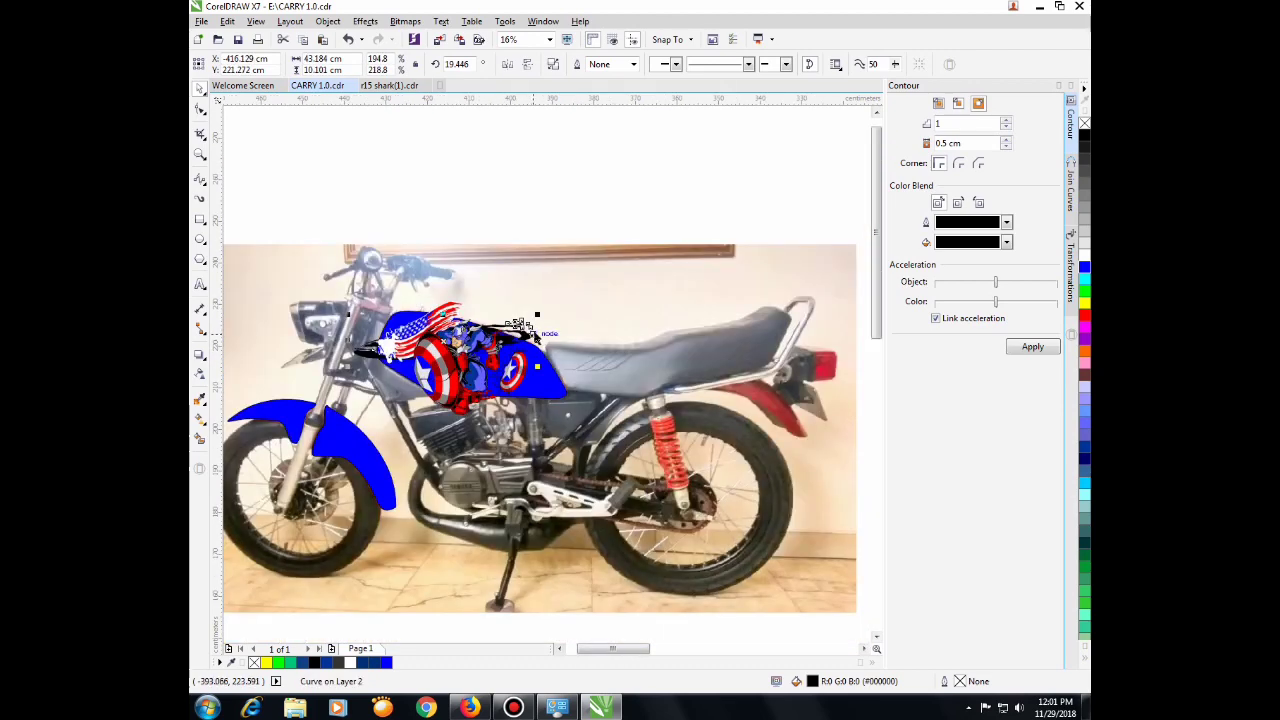
scroll(536, 304, up, 2)
drag(536, 304, 534, 297)
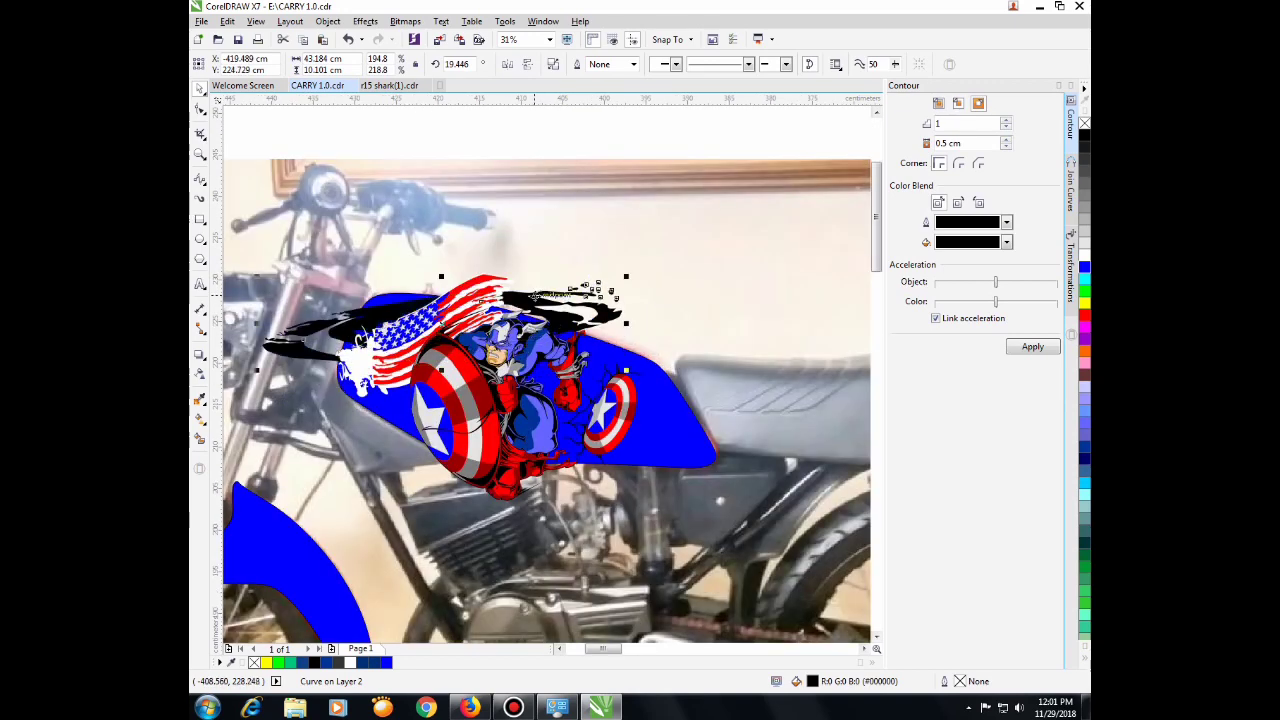
drag(626, 279, 447, 325)
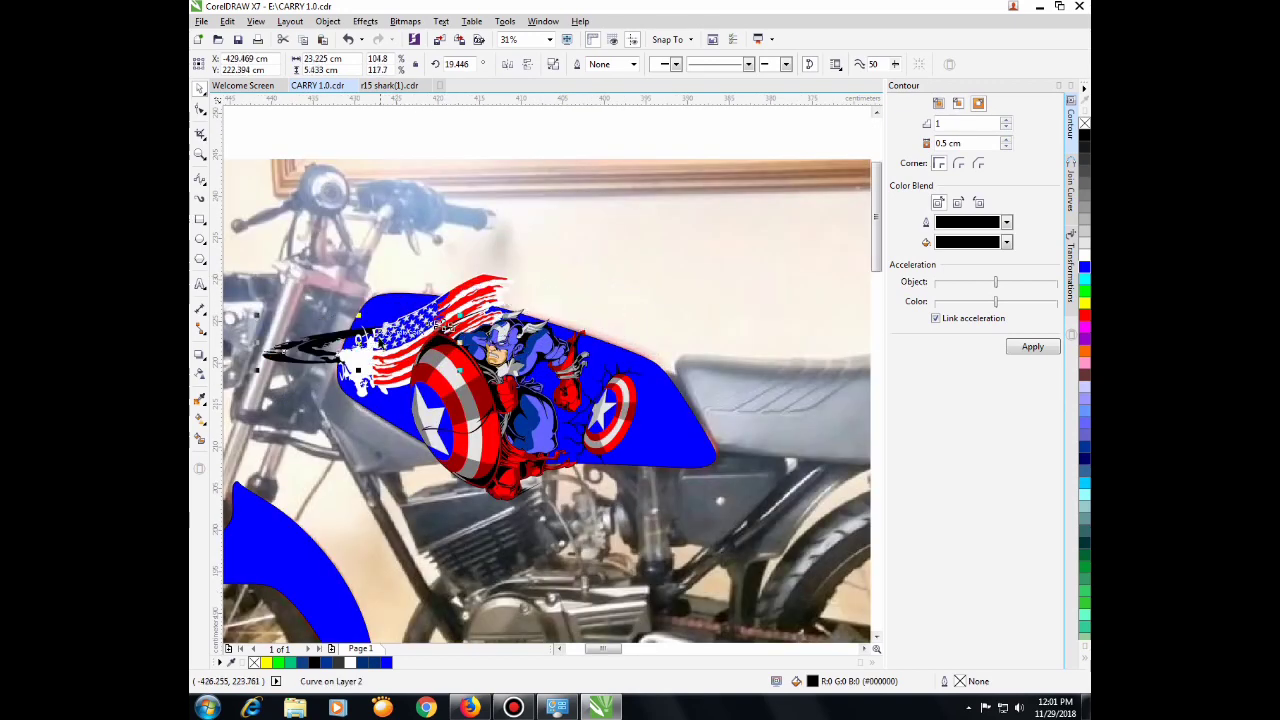
Step: Turn the small splatter to about 206.3° and fit it along the tank's upper edge behind the flag
drag(358, 320, 427, 311)
scroll(404, 291, up, 2)
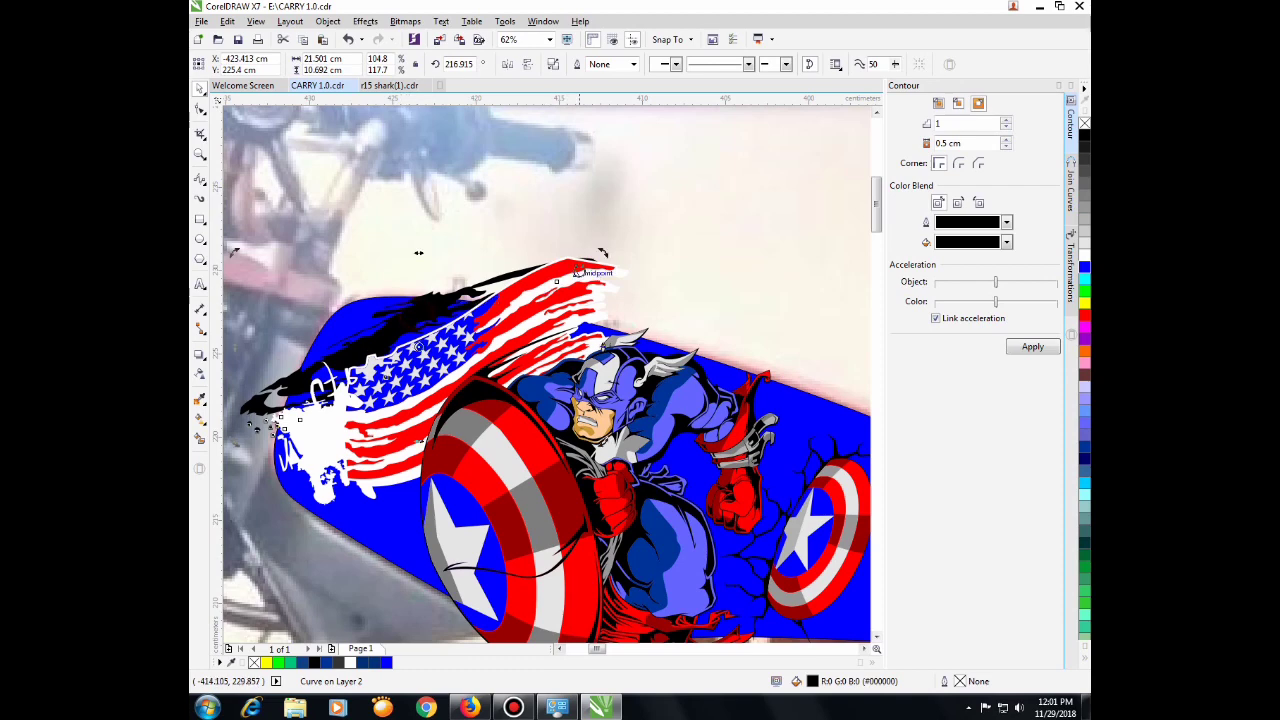
drag(605, 255, 597, 285)
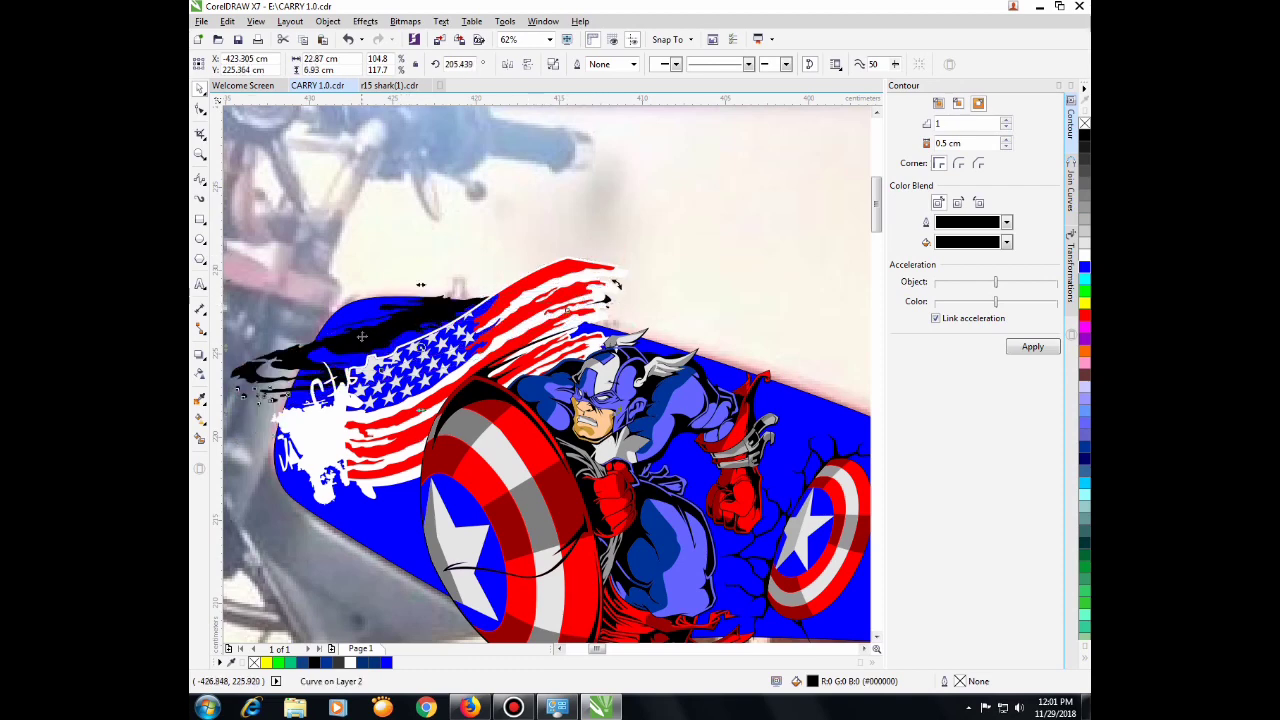
scroll(522, 325, up, 2)
scroll(515, 330, down, 2)
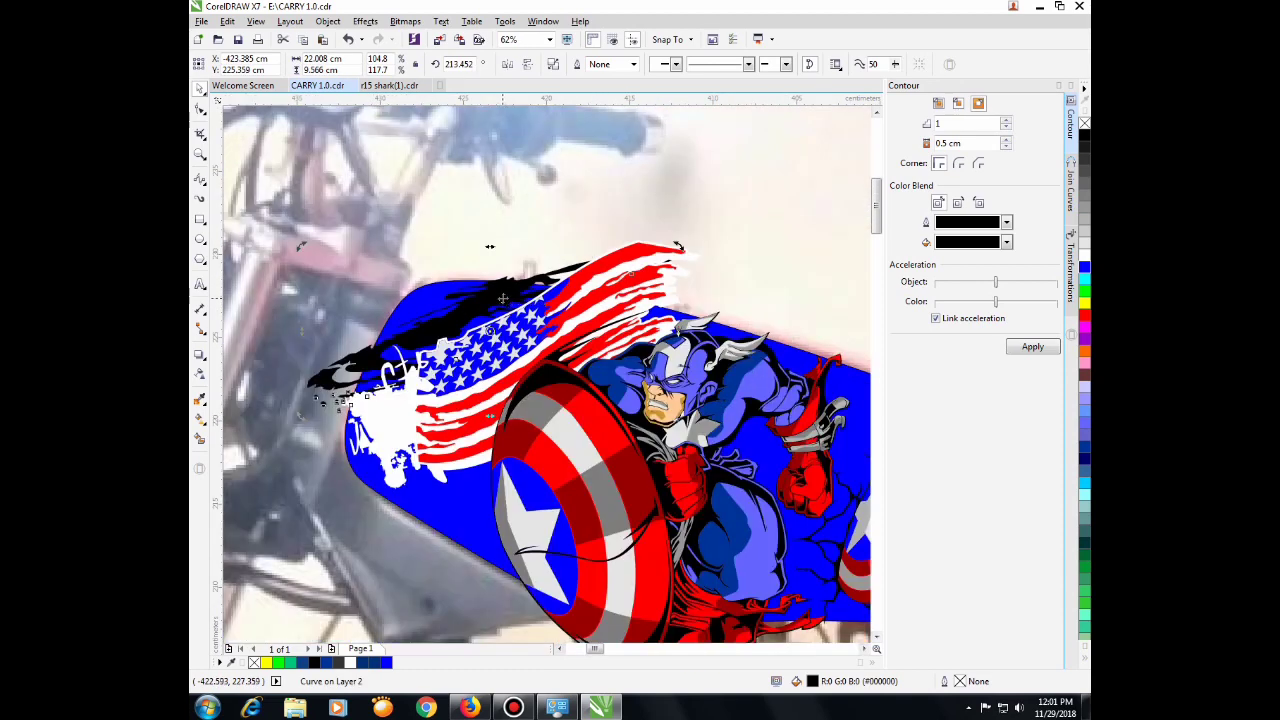
click(509, 288)
drag(679, 246, 686, 265)
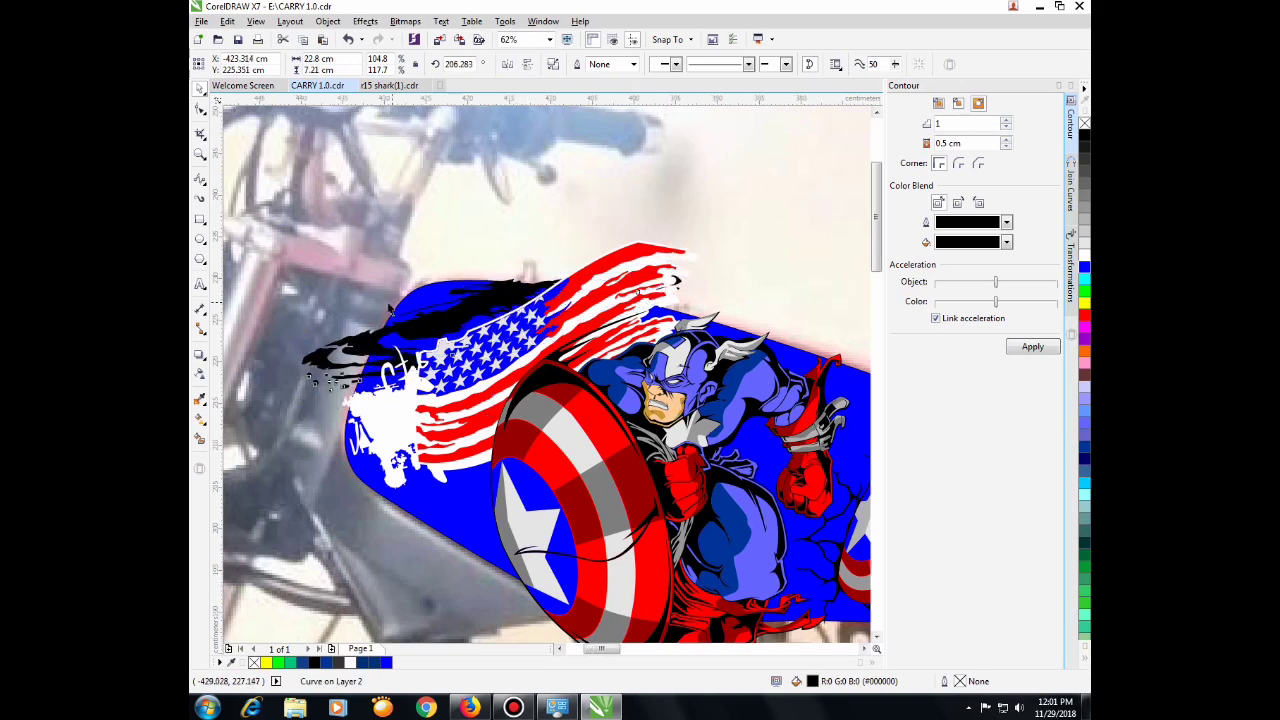
Step: Move the pointed black splatter from the spare artwork beside the photo to just above the rear of the tank
scroll(453, 318, down, 6)
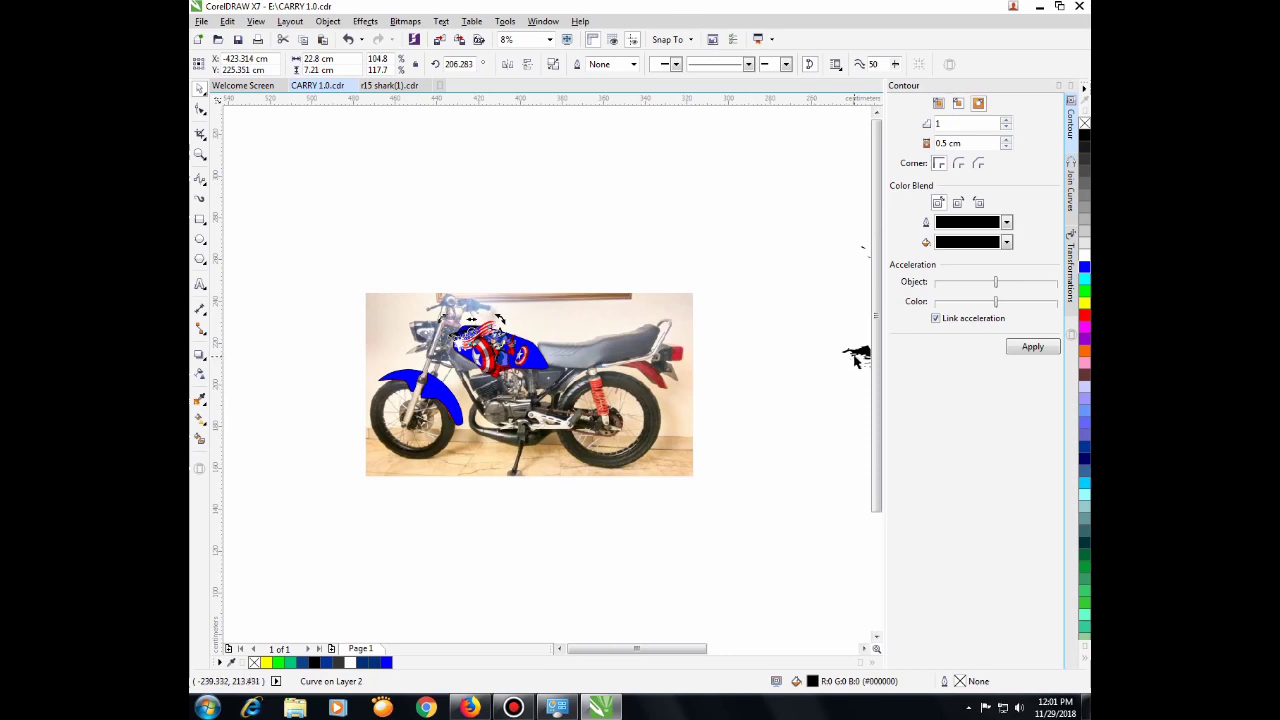
click(855, 360)
scroll(850, 360, up, 4)
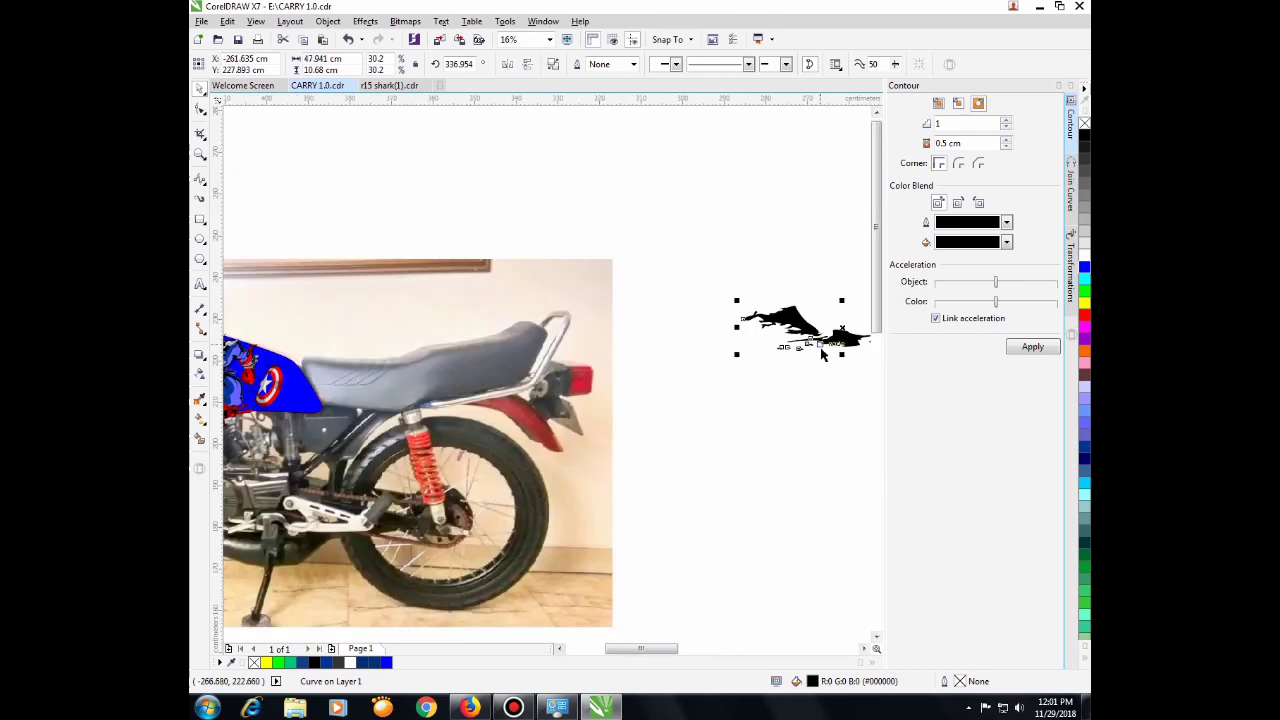
scroll(822, 352, down, 2)
scroll(840, 307, up, 2)
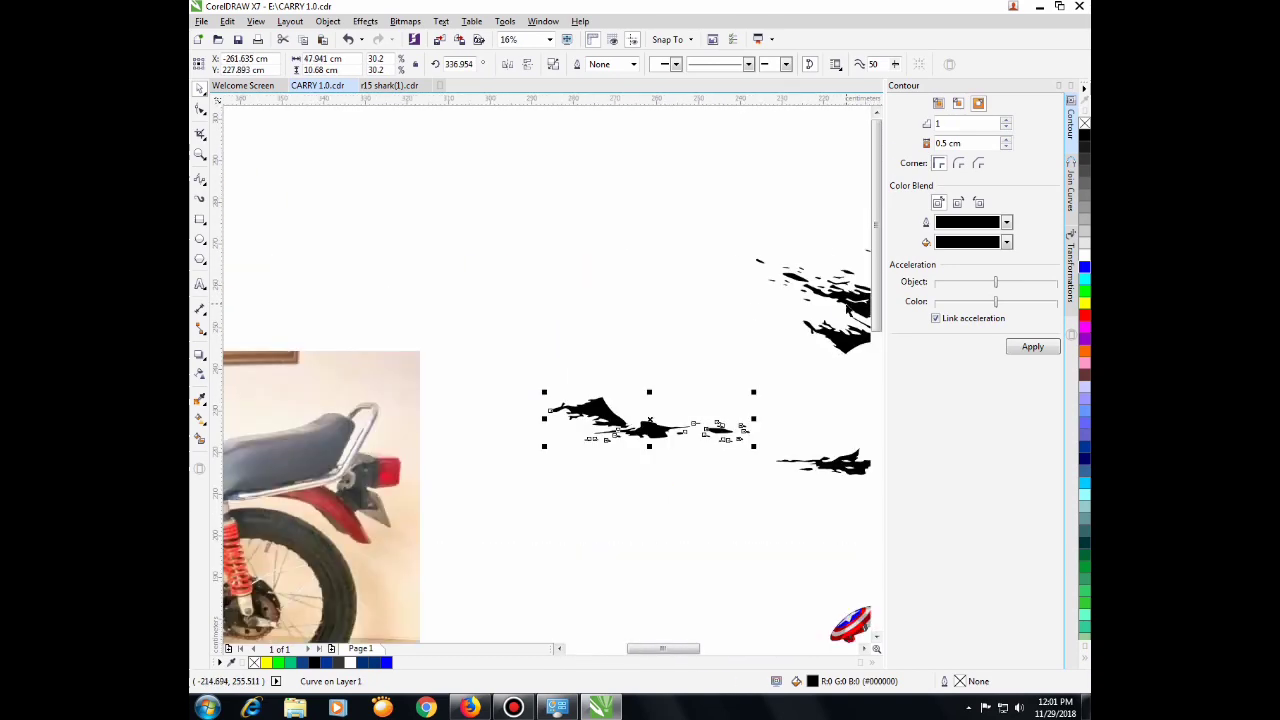
click(851, 306)
scroll(841, 306, down, 1)
drag(855, 304, 458, 330)
scroll(458, 330, up, 4)
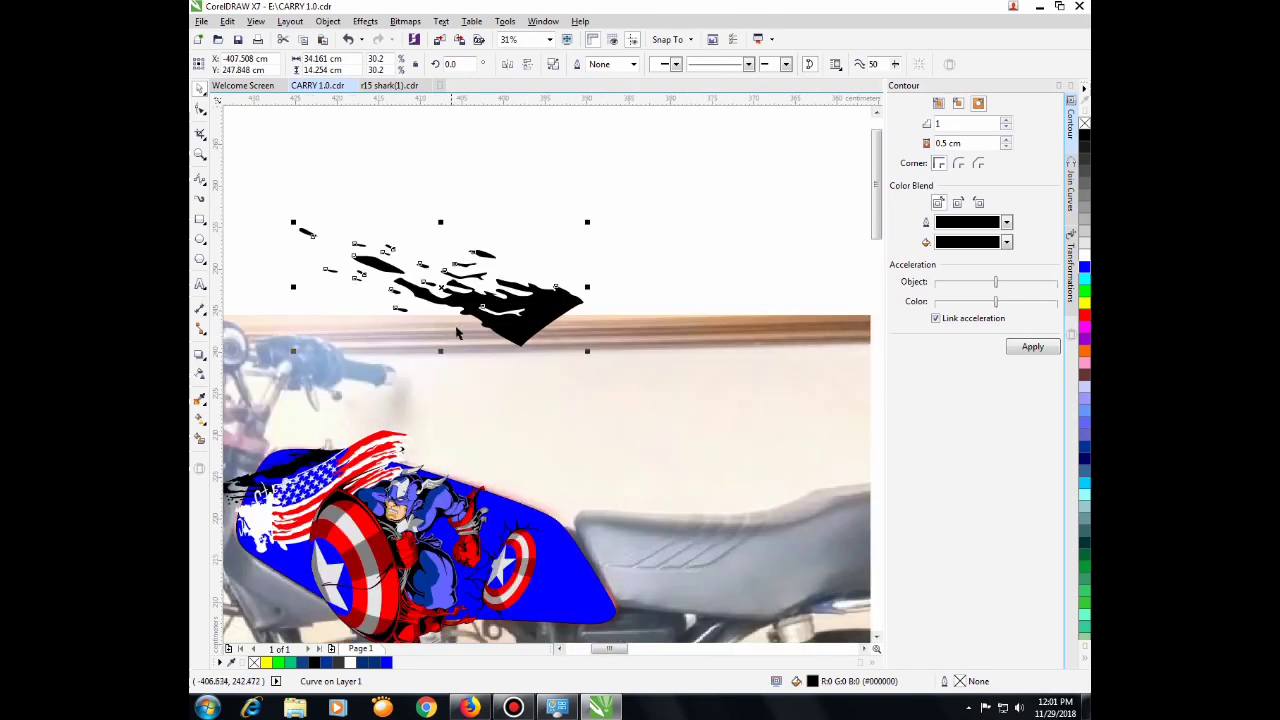
drag(519, 299, 606, 462)
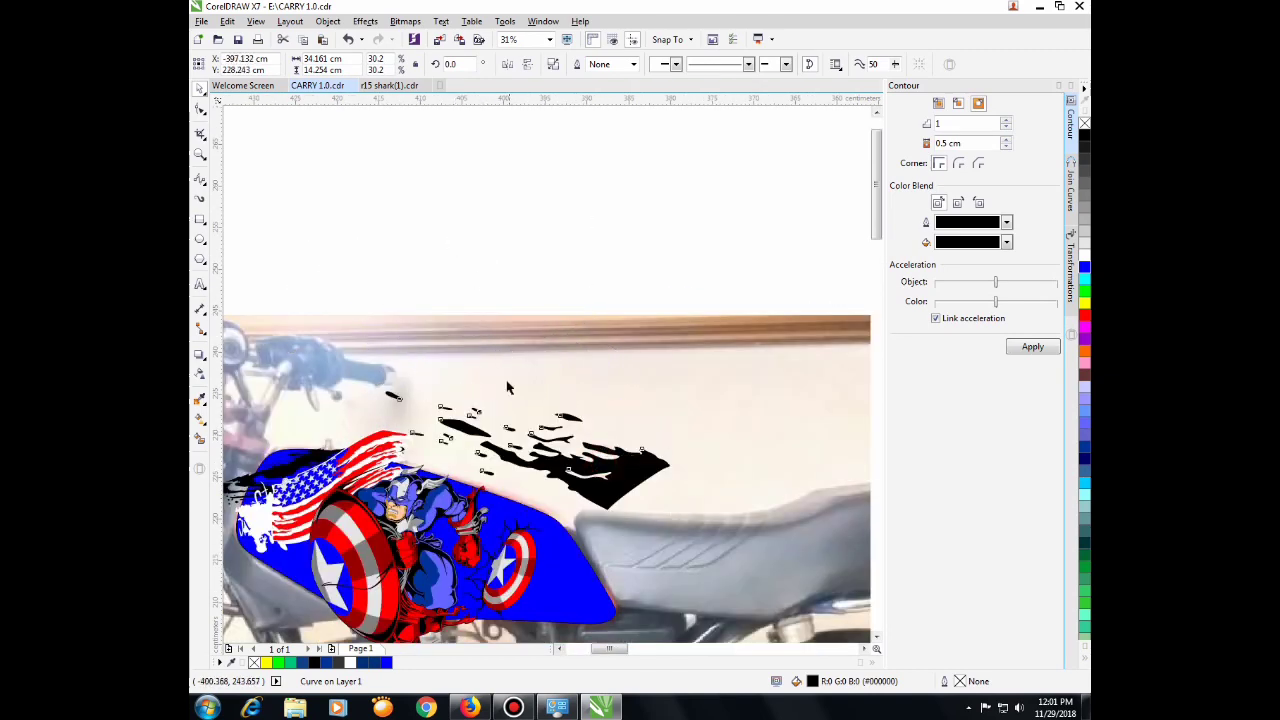
Step: Mirror the pointed splatter horizontally and undo the accidental change made while repositioning it
click(511, 418)
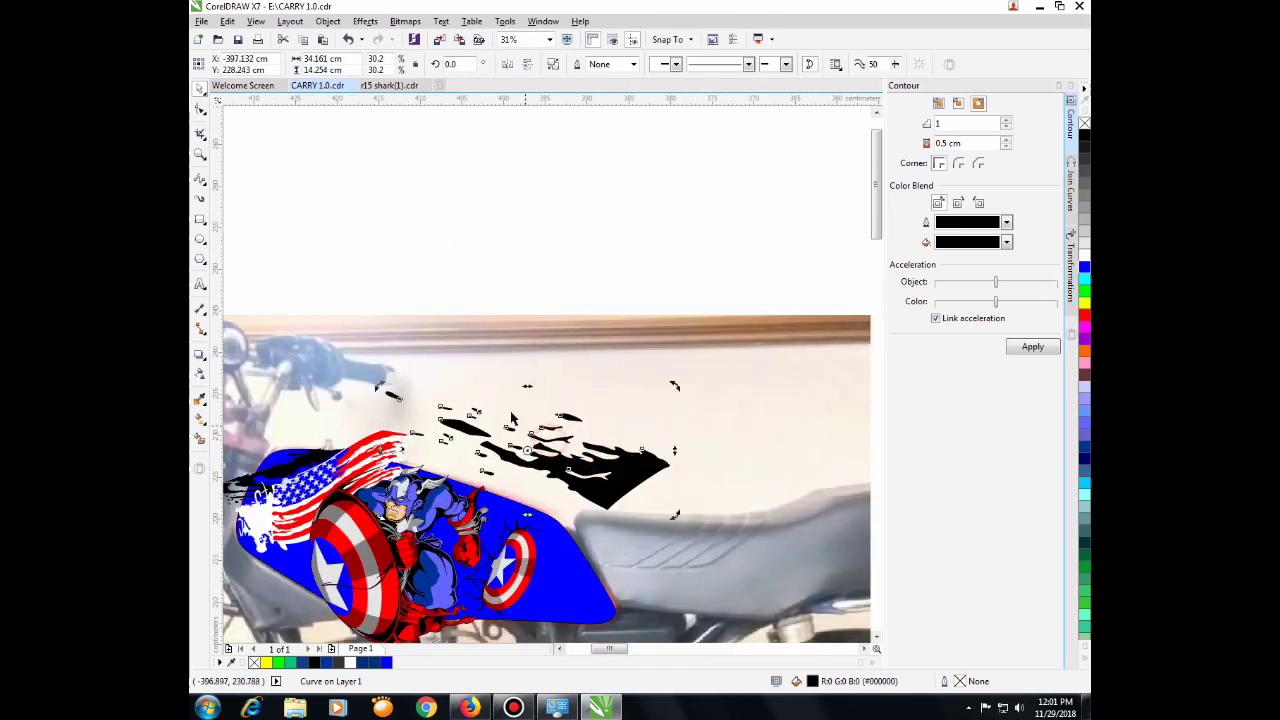
click(507, 64)
scroll(597, 385, up, 1)
scroll(597, 385, down, 1)
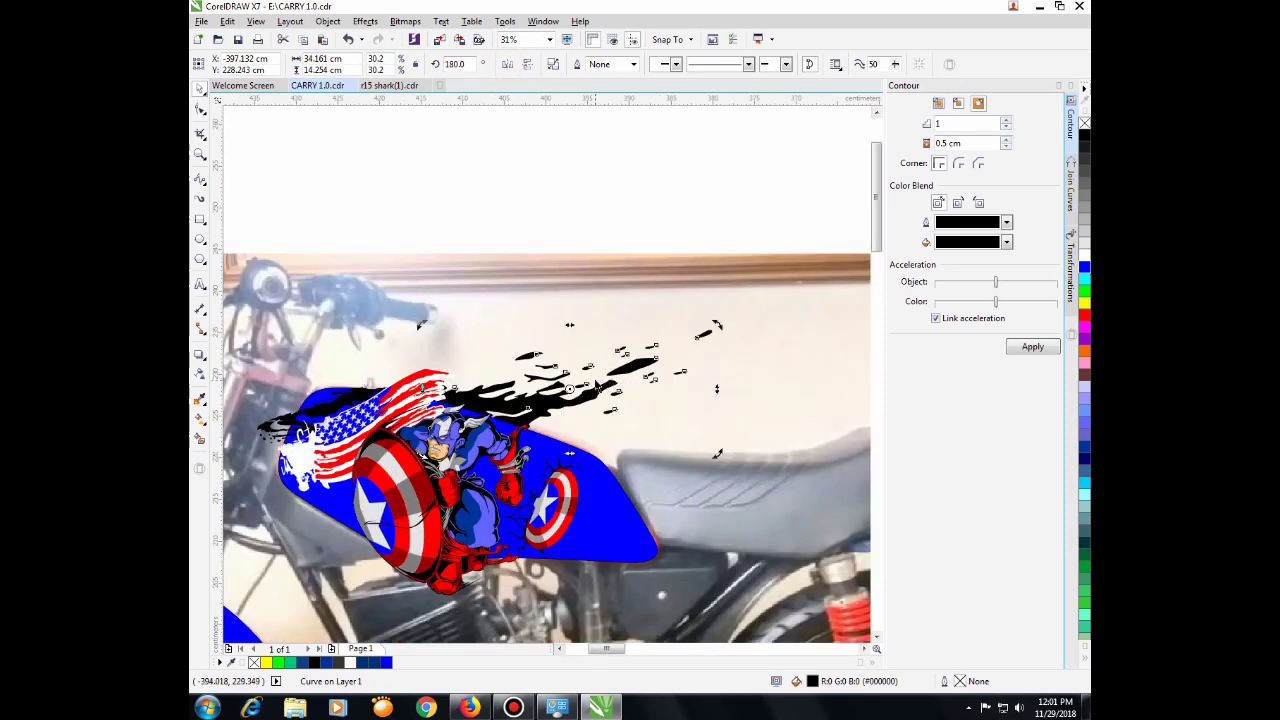
drag(580, 358, 600, 398)
key(ctrl+z)
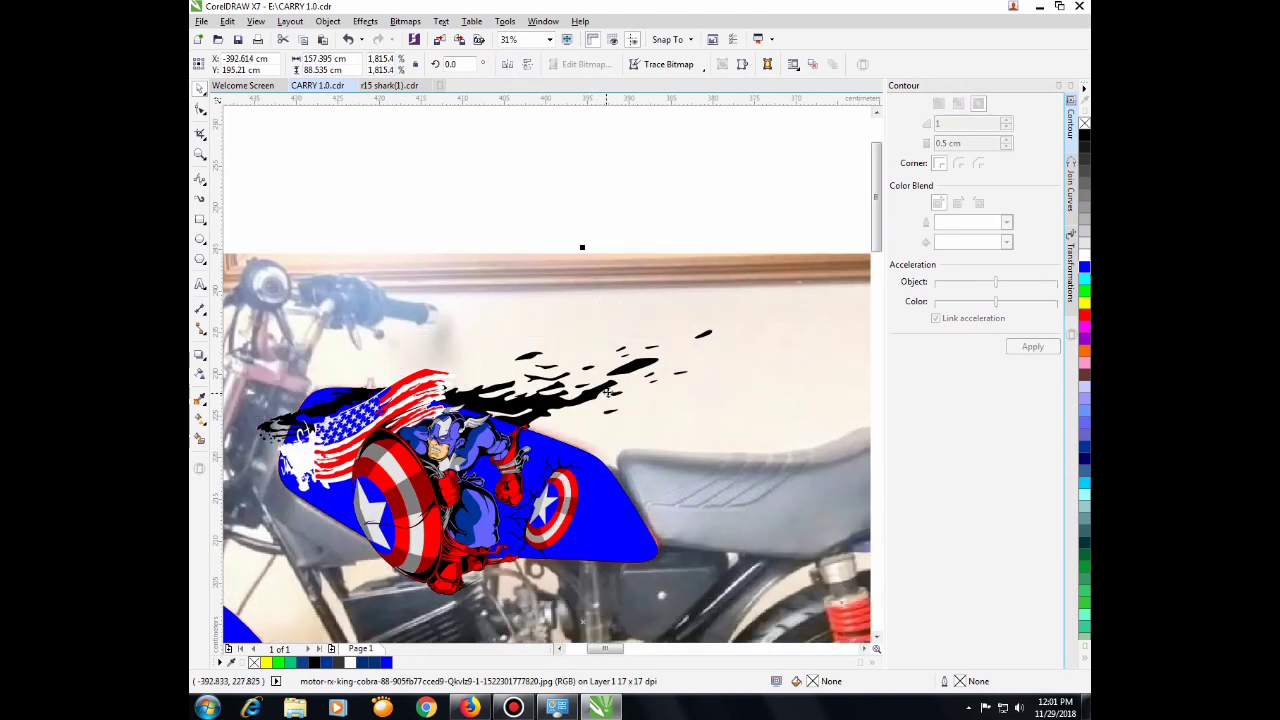
Step: Scale the mirrored splatter to about 27.6 cm wide and move it onto the rear part of the tank
click(594, 392)
drag(714, 325, 652, 352)
drag(556, 400, 594, 458)
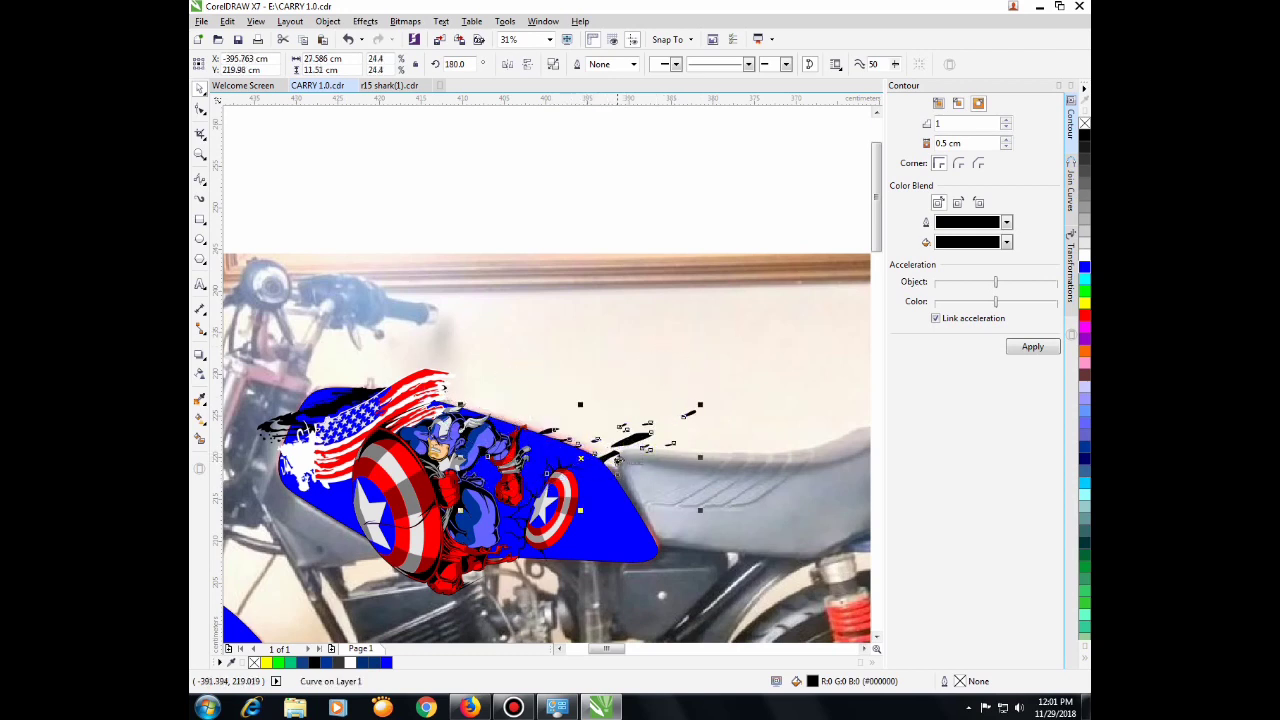
right_click(628, 448)
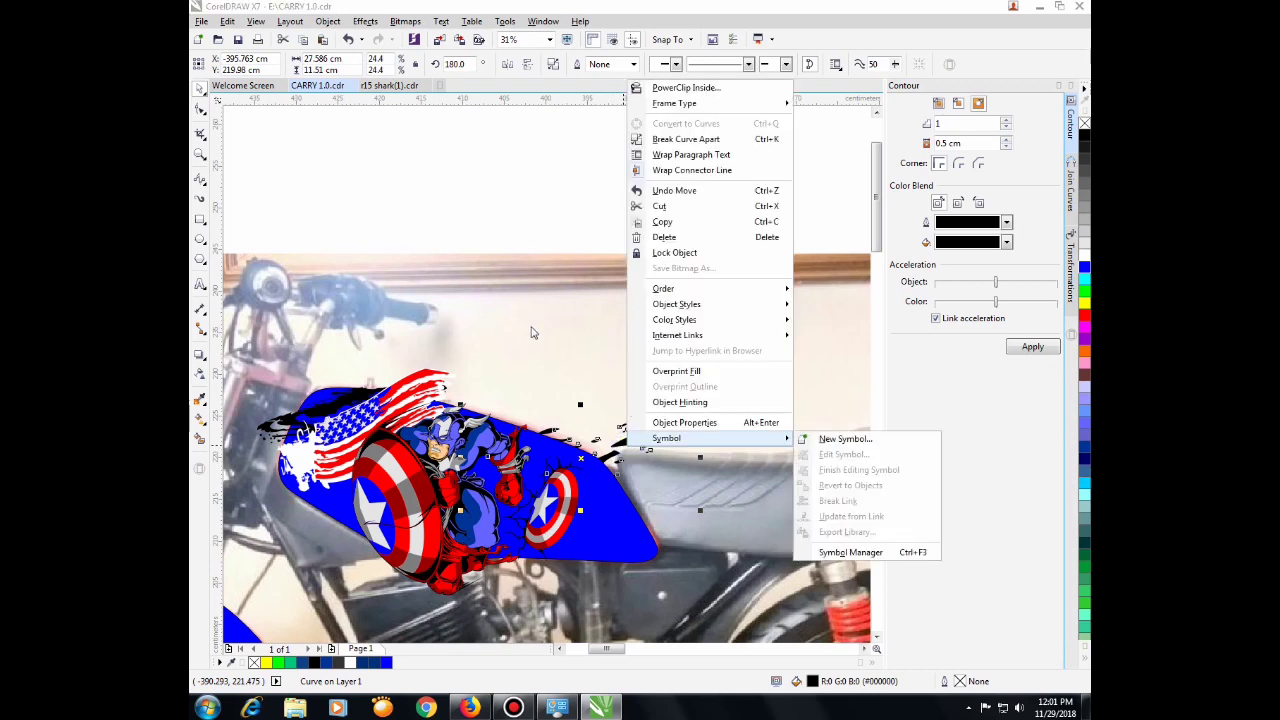
click(460, 227)
Step: Move the mirrored splatter above the tank and bring it to the front of the page, accepting the layer change
drag(688, 413, 652, 242)
right_click(576, 279)
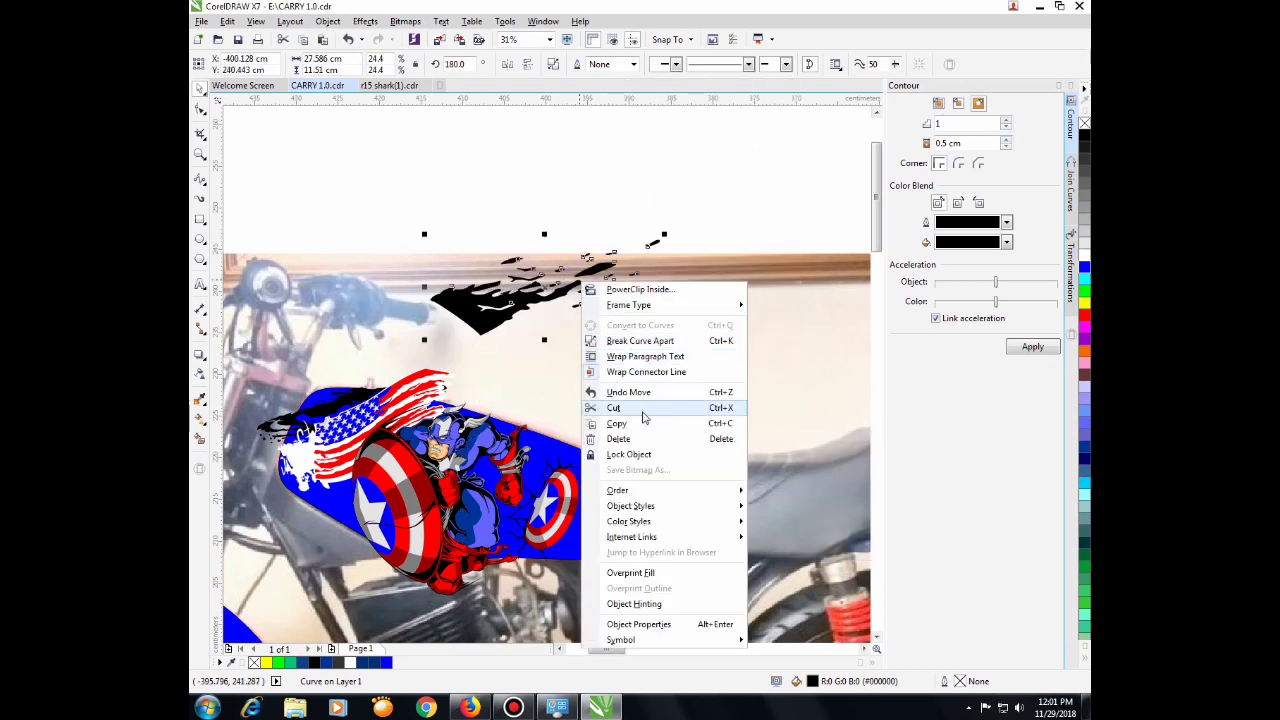
mouse_move(683, 491)
click(790, 490)
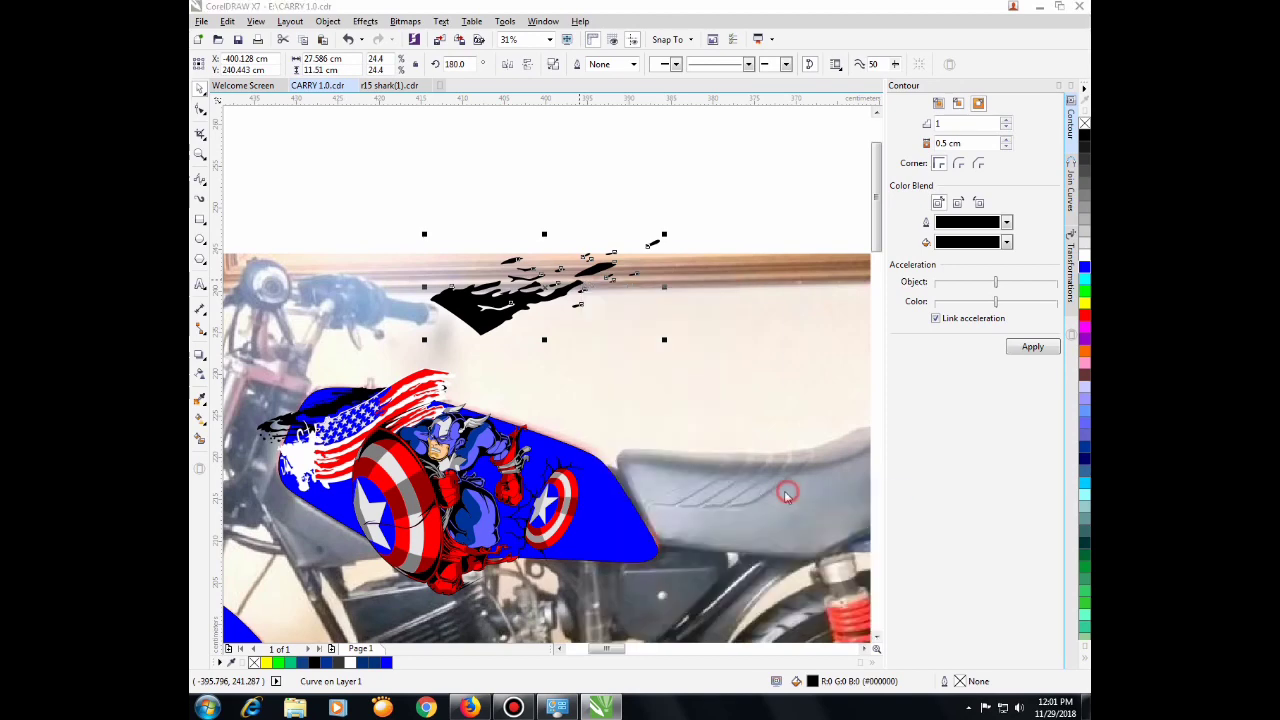
click(680, 367)
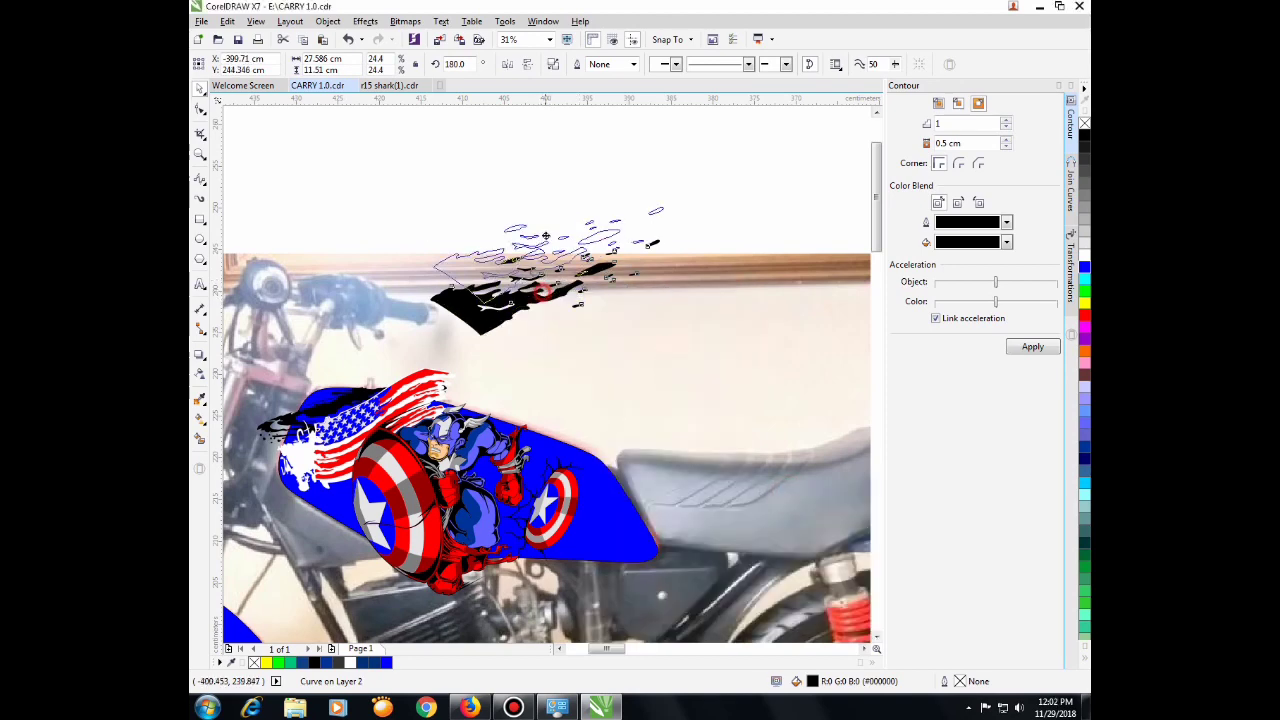
Step: Bring the tank artwork group and flag splatter to the front of the page, and place the mirrored splatter behind the hero and small shield
scroll(561, 313, down, 2)
drag(684, 272, 408, 475)
drag(505, 450, 511, 456)
drag(372, 279, 572, 470)
right_click(483, 411)
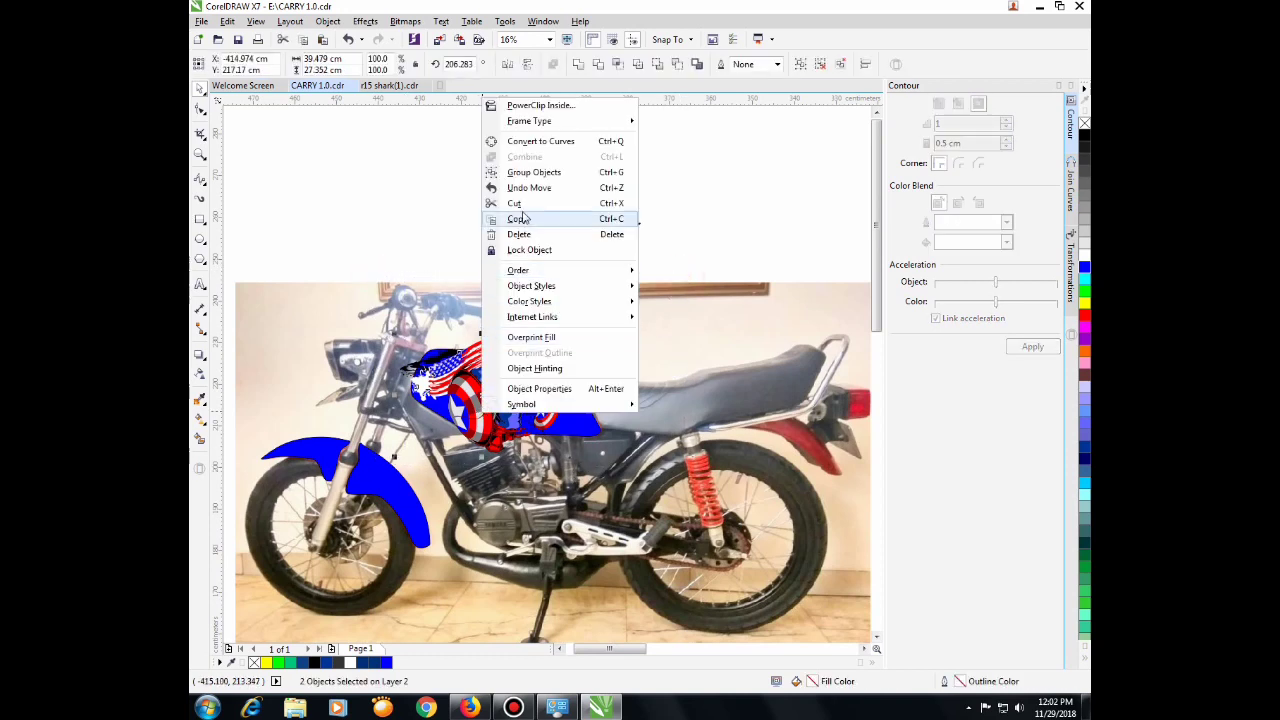
mouse_move(571, 272)
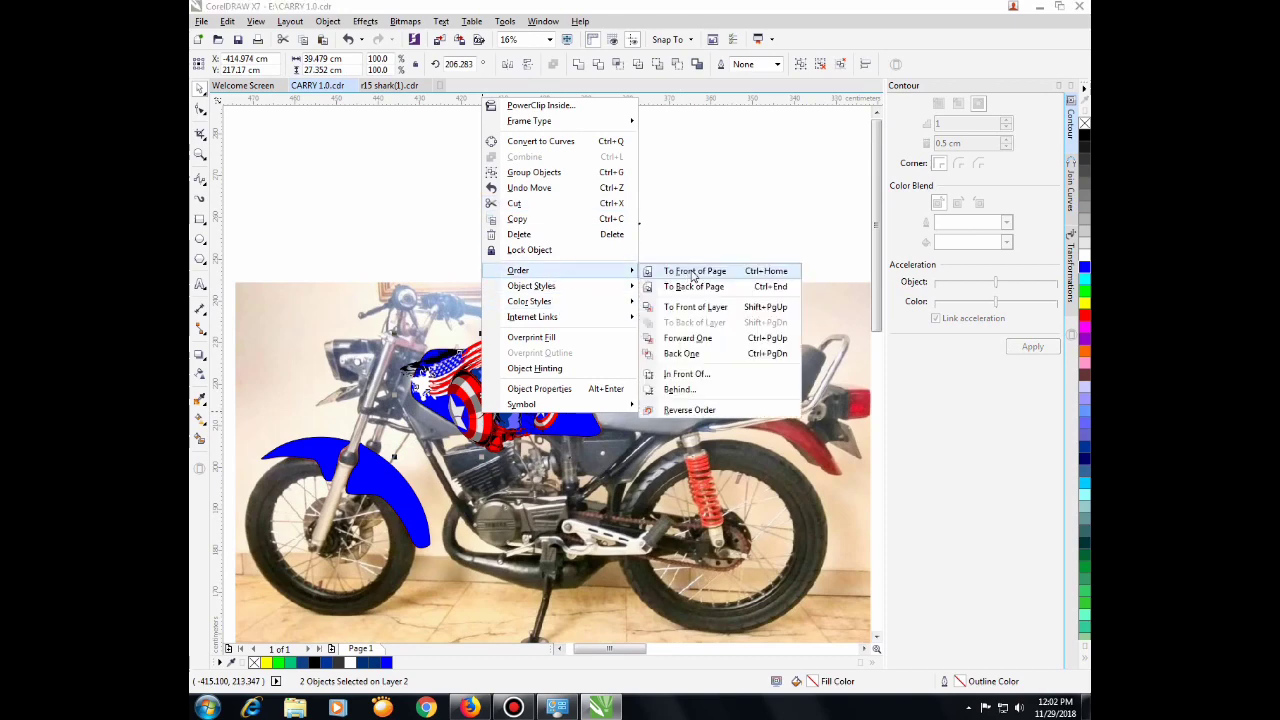
click(673, 272)
drag(660, 204, 542, 397)
scroll(542, 392, up, 2)
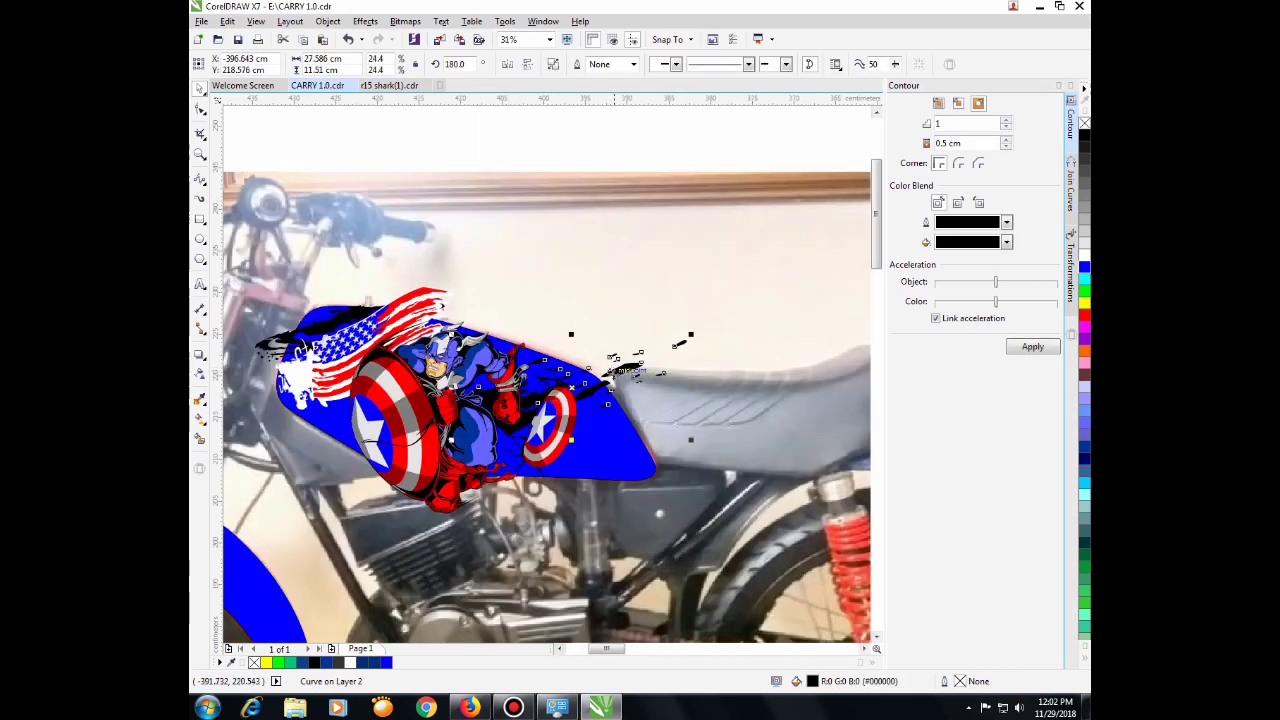
Step: Move the mirrored black splatter onto the tank's rear part and rotate it to about 161.6°
drag(620, 371, 600, 378)
click(606, 376)
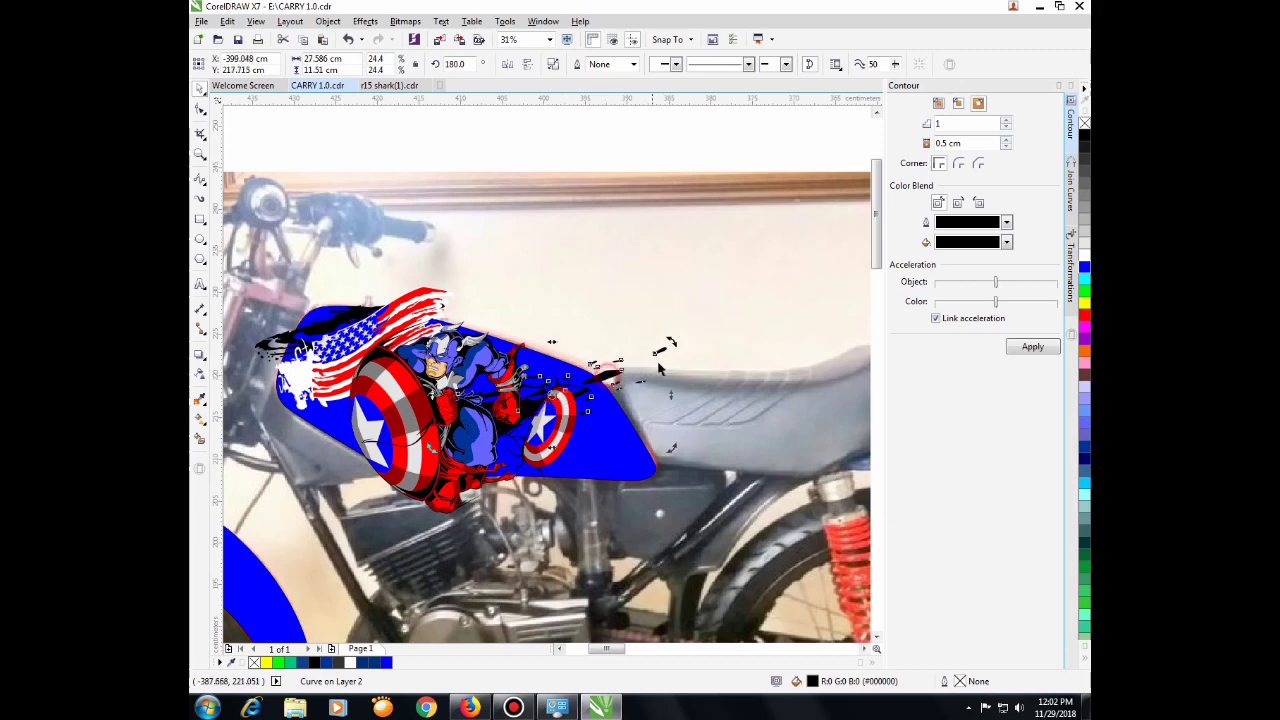
drag(672, 342, 646, 390)
scroll(520, 376, up, 1)
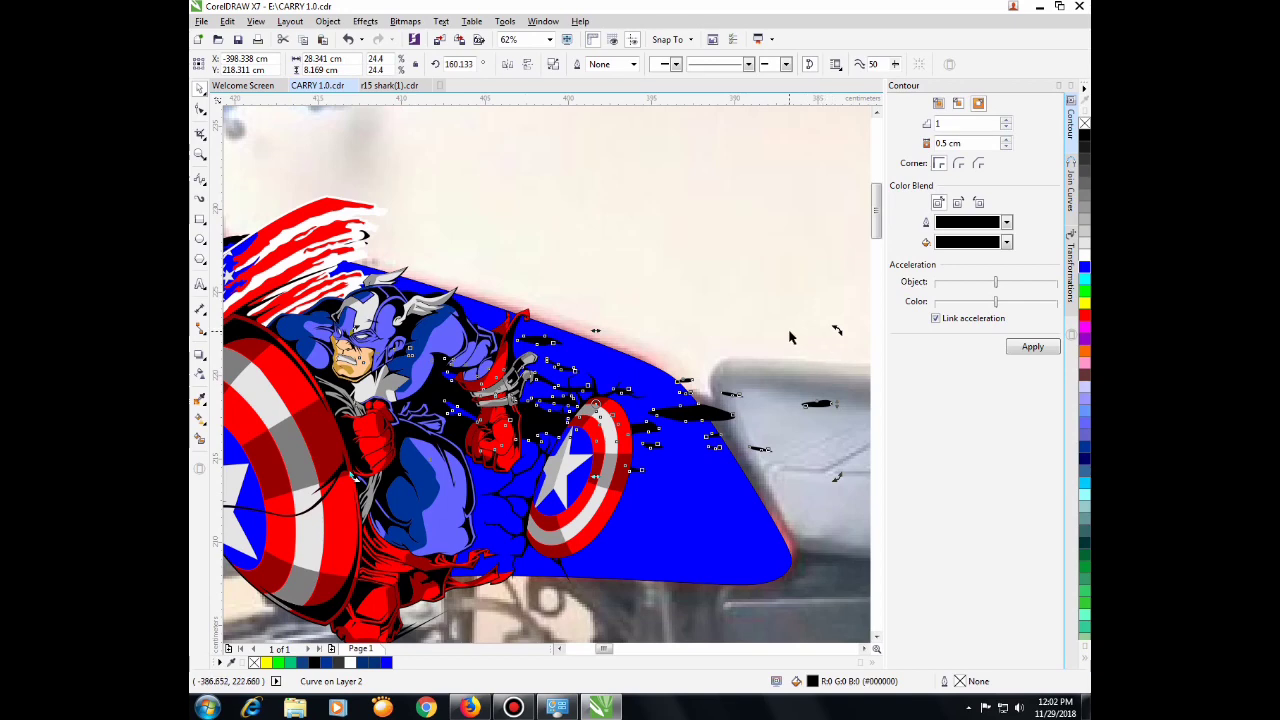
mouse_move(837, 330)
mouse_down()
mouse_move(831, 343)
mouse_move(837, 330)
mouse_up()
Step: Duplicate the rotated splatter just below the original and send the copy to the back of the page
click(703, 413)
drag(703, 413, 696, 511)
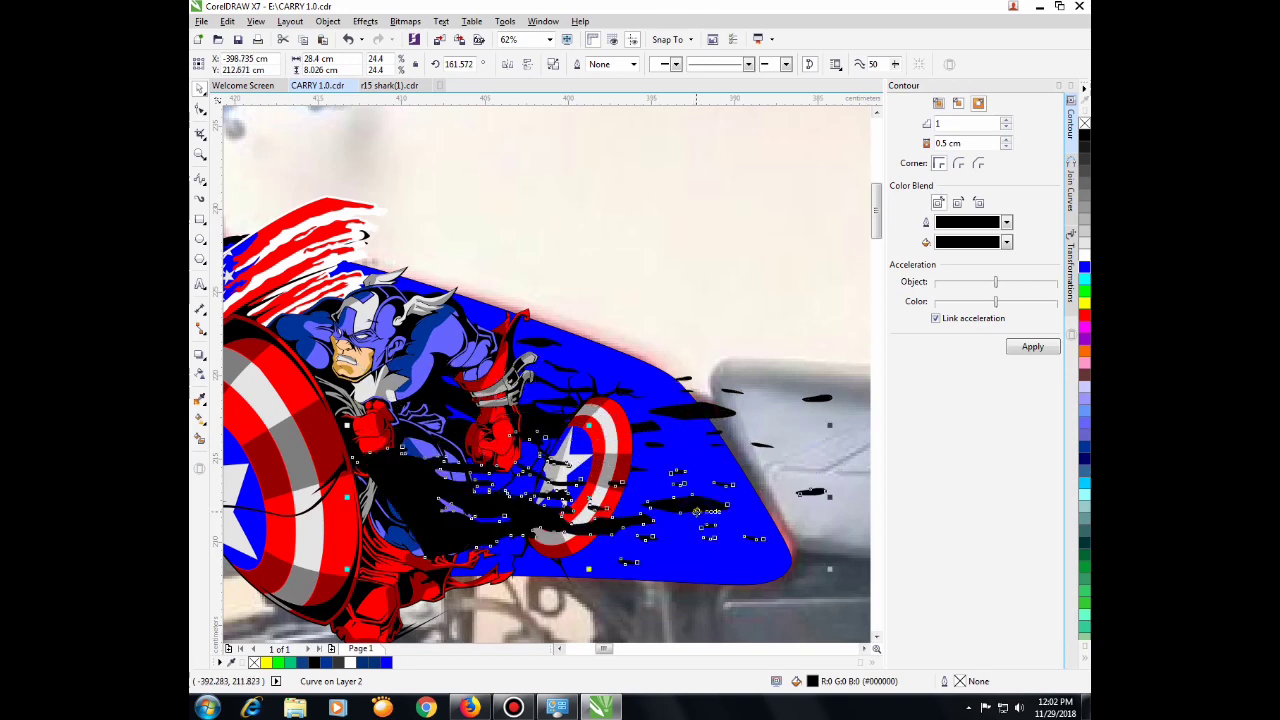
scroll(510, 492, down, 3)
right_click(507, 490)
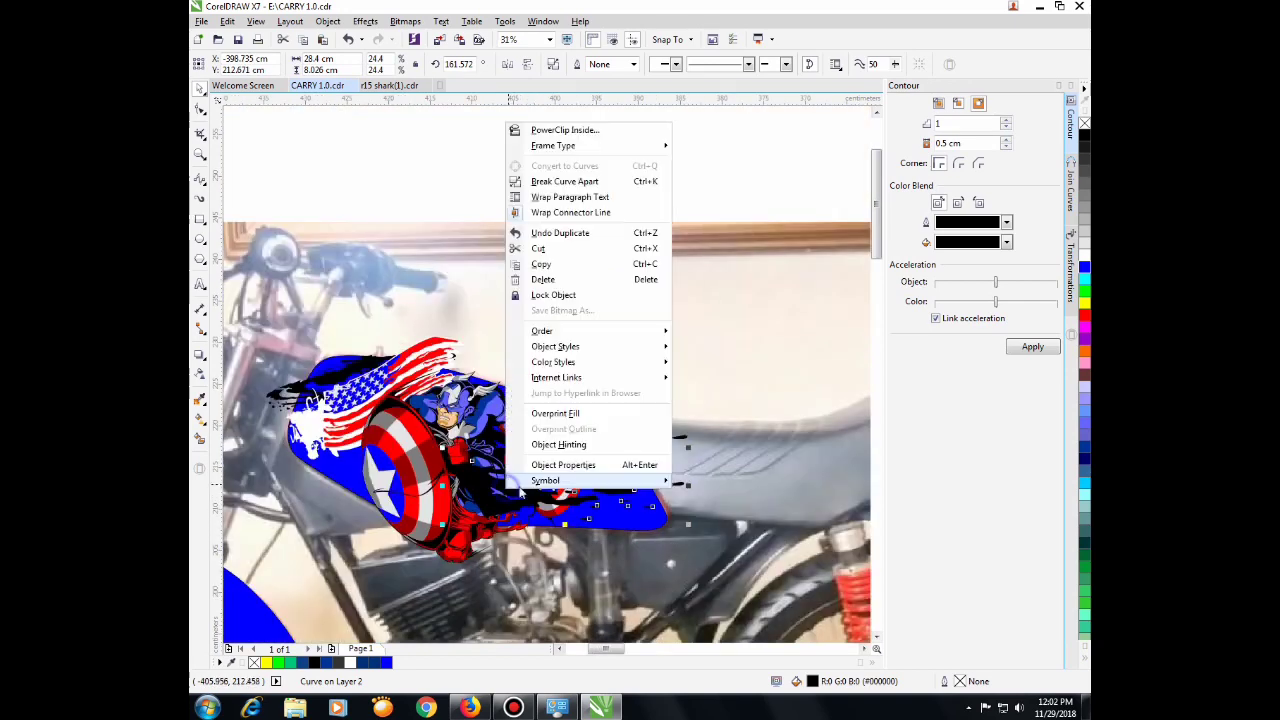
mouse_move(600, 331)
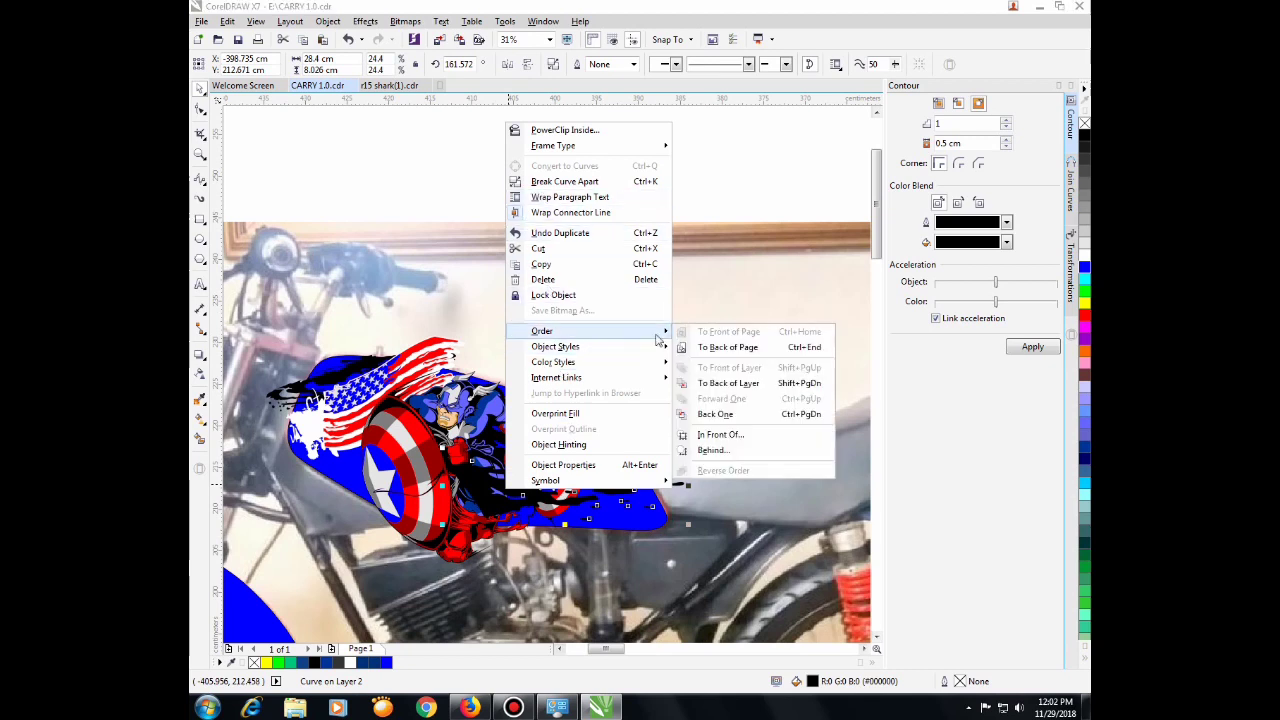
click(725, 344)
click(676, 368)
Step: Send the motorcycle photo and the blue tank shape together to the back of the page
click(646, 349)
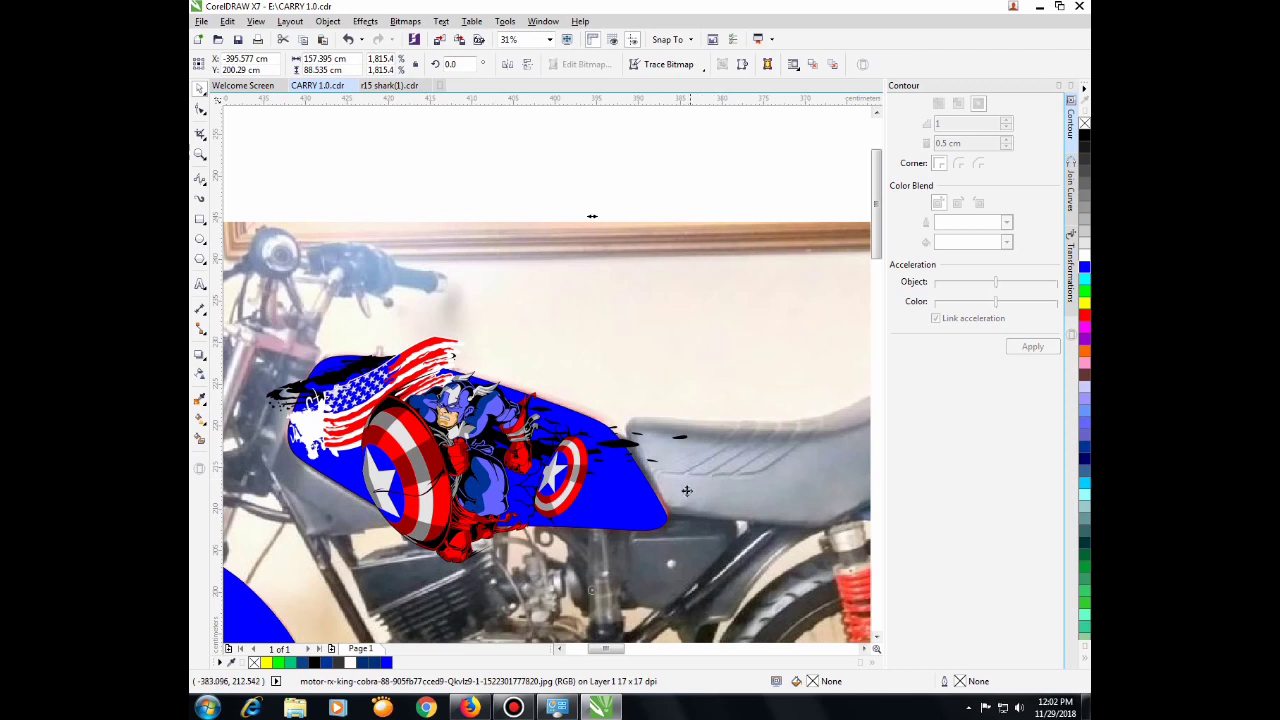
shift+click(628, 500)
right_click(628, 497)
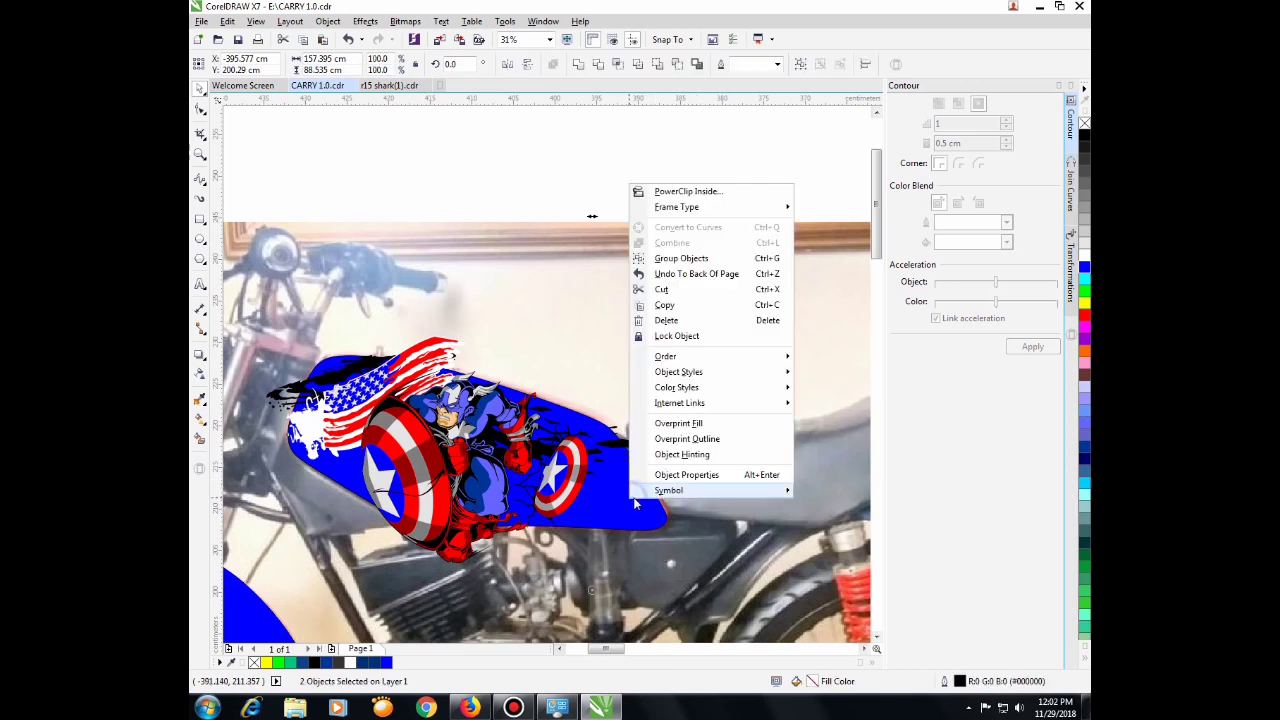
mouse_move(680, 357)
click(812, 374)
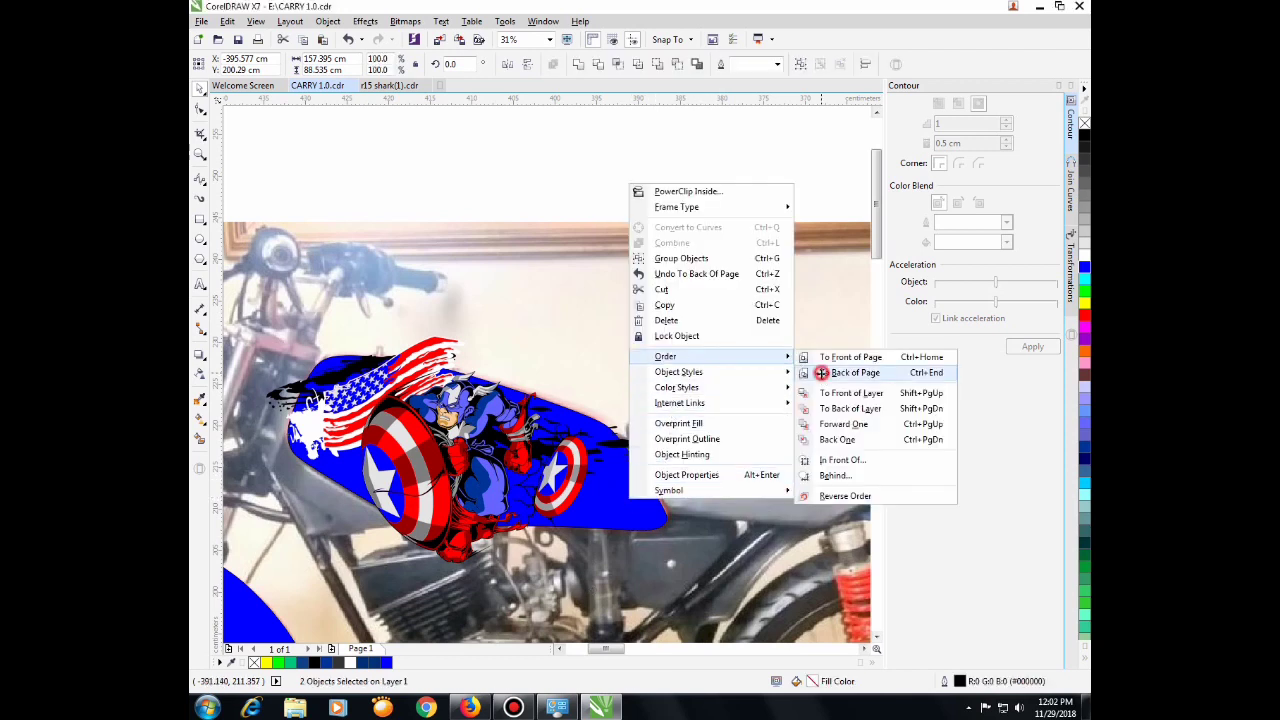
Step: Move the lower splatter copy toward the tank's rear corner and fill it light grey
click(630, 497)
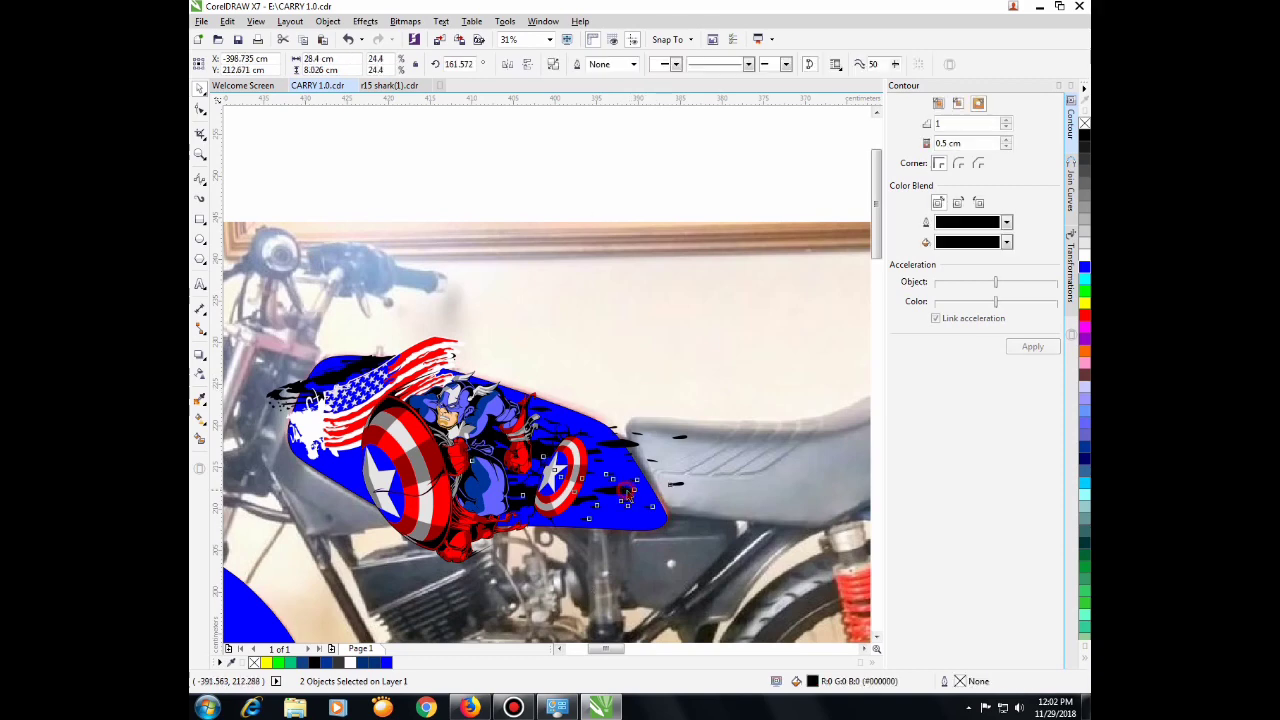
scroll(650, 497, up, 1)
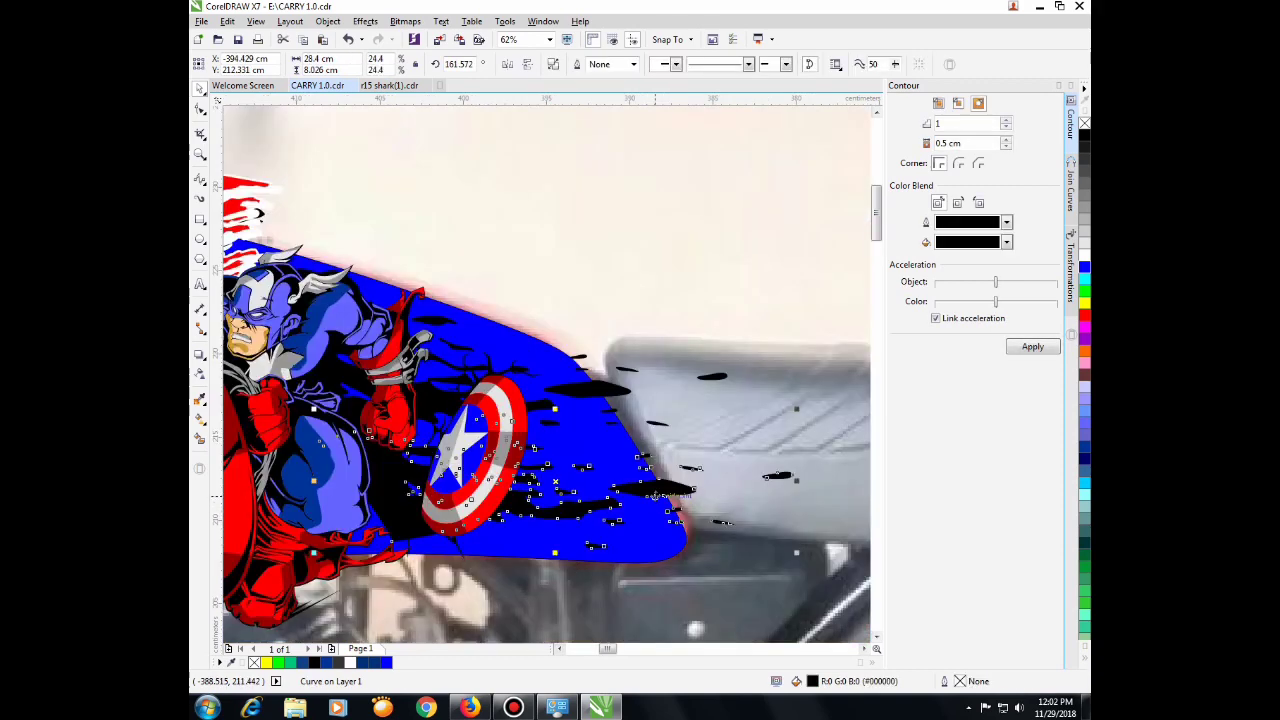
click(662, 494)
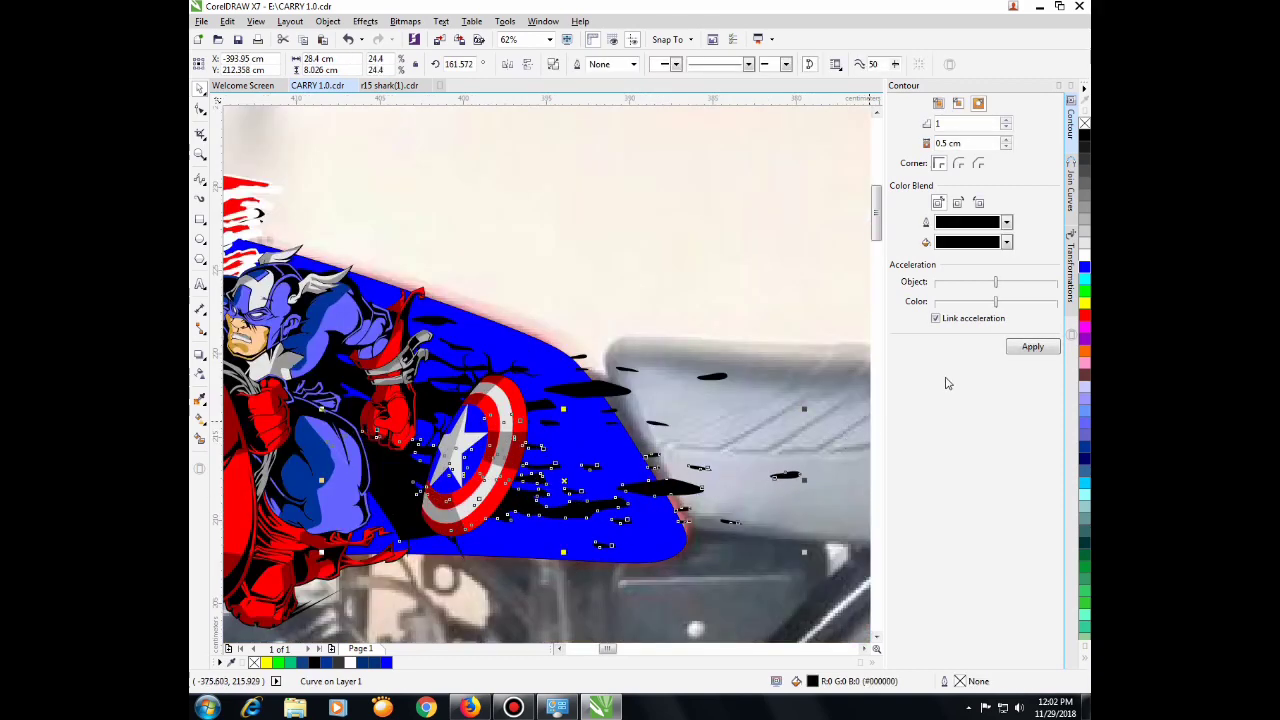
click(1085, 224)
Step: Copy the black splatter behind the flag and place the copy above the motorcycle photo
scroll(765, 379, down, 1)
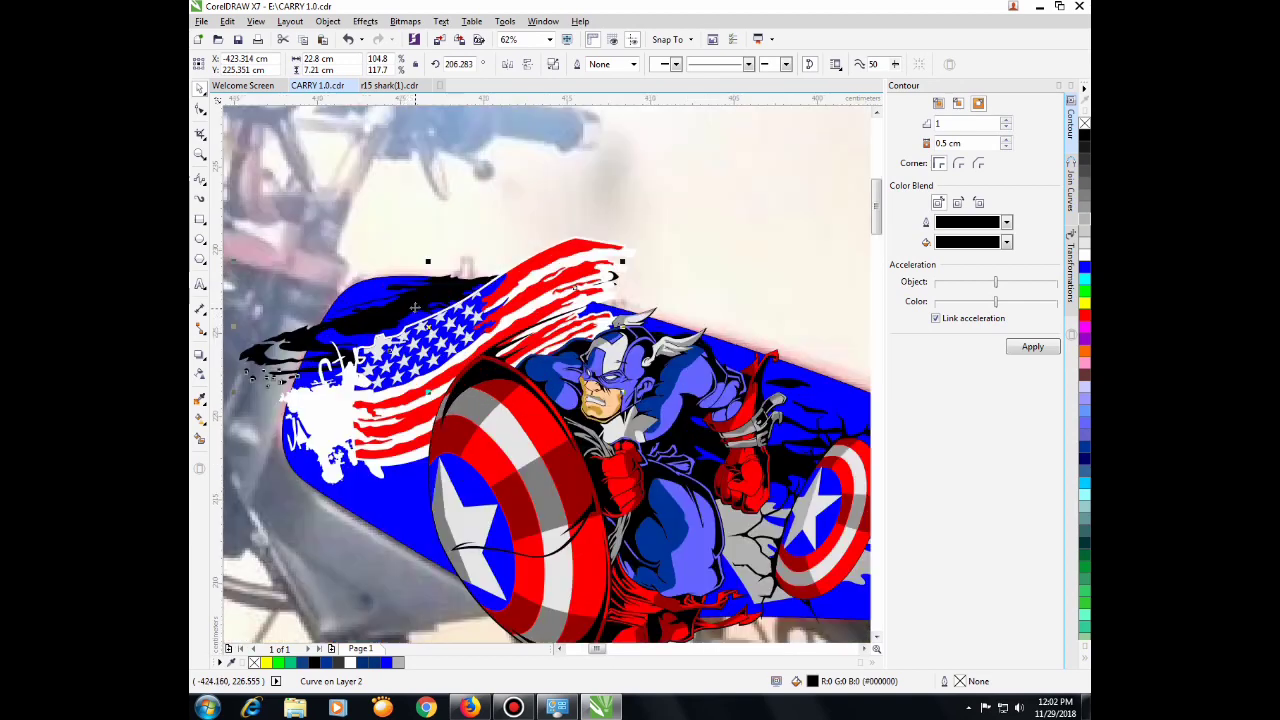
scroll(405, 306, up, 1)
drag(363, 493, 251, 507)
right_click(251, 507)
scroll(370, 514, up, 1)
drag(354, 497, 686, 170)
scroll(598, 455, down, 1)
scroll(585, 462, down, 1)
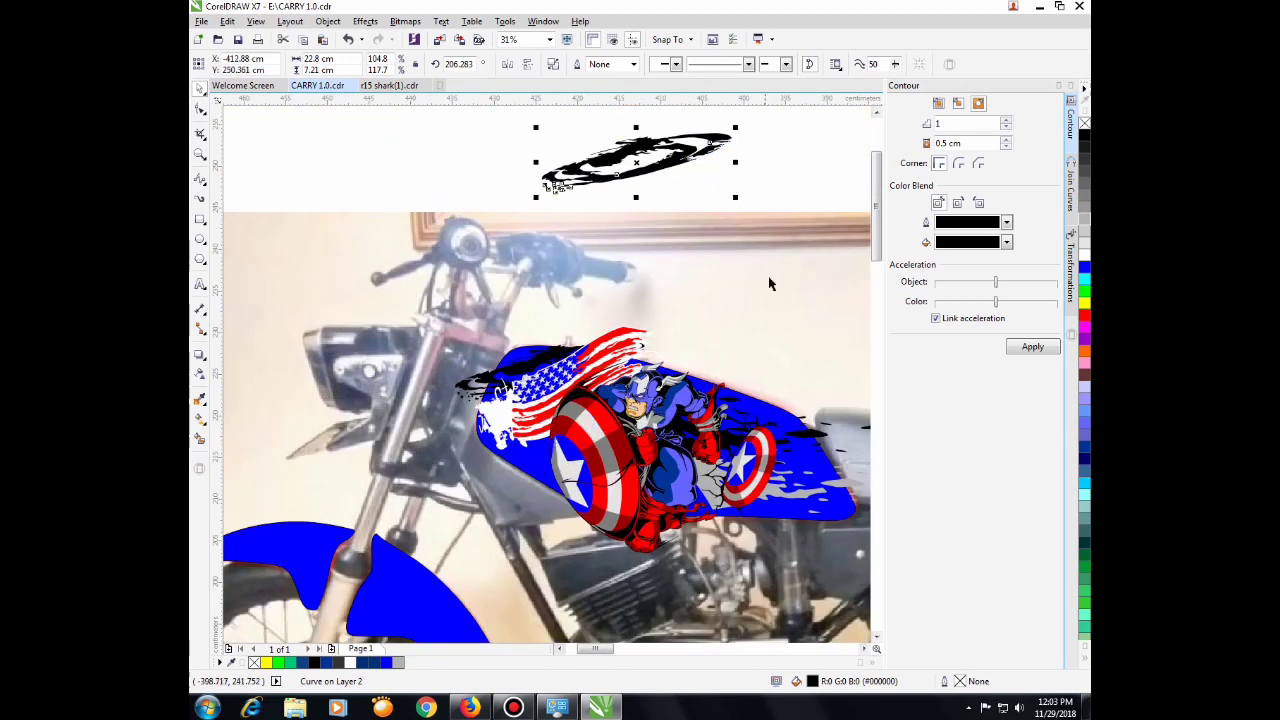
Step: Copy the wide spare splatter from beside the photo onto the front of the tank and mirror it horizontally
scroll(554, 448, down, 3)
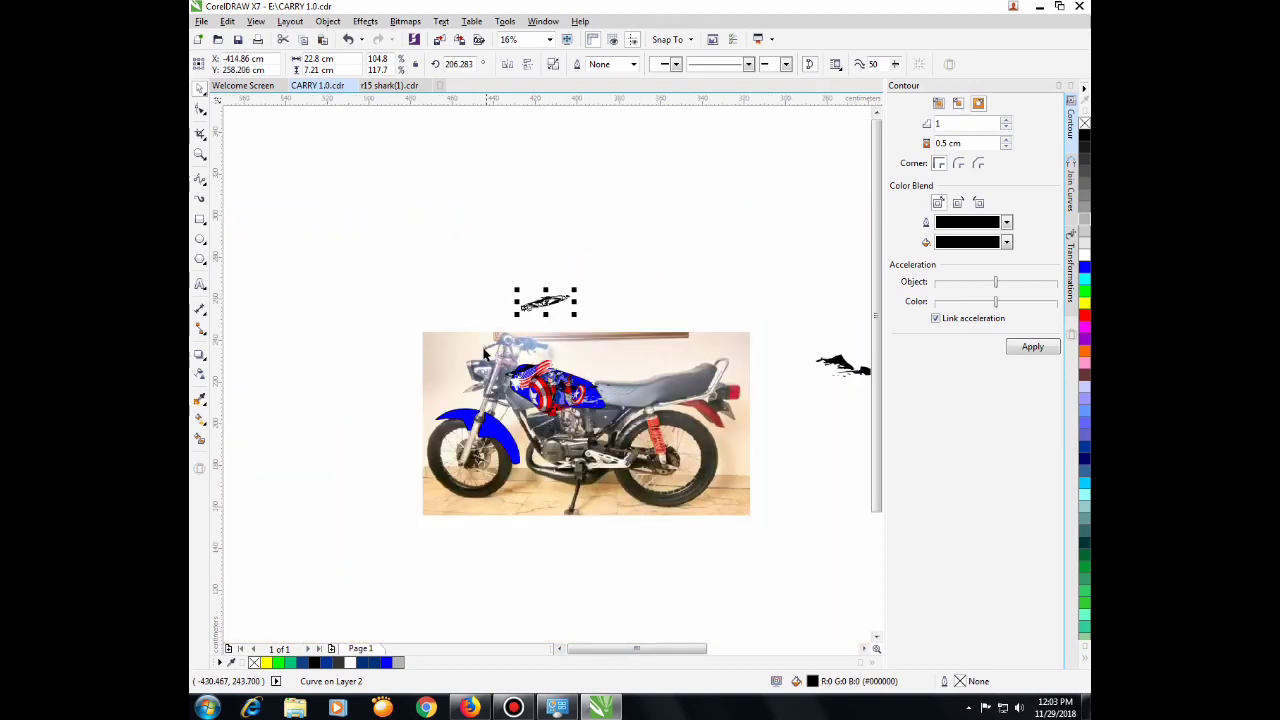
scroll(676, 348, up, 1)
click(774, 327)
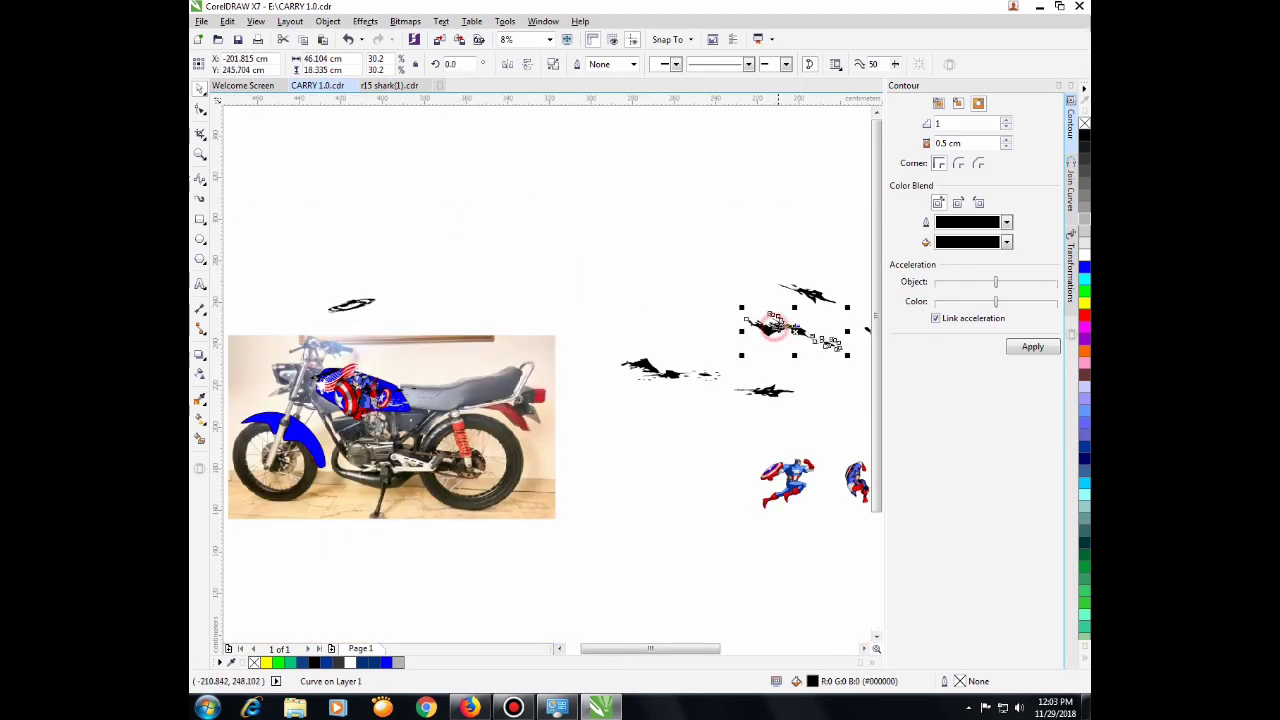
scroll(786, 328, up, 2)
scroll(786, 328, down, 2)
drag(787, 328, 305, 405)
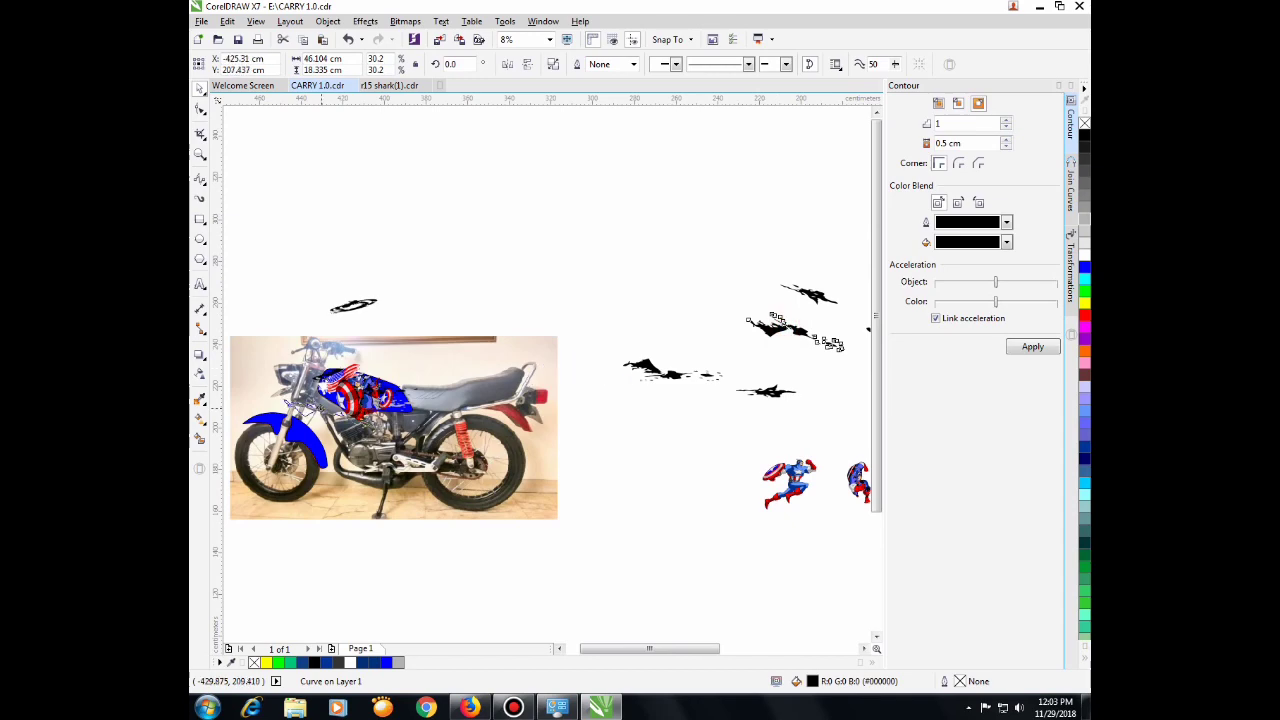
scroll(302, 404, up, 2)
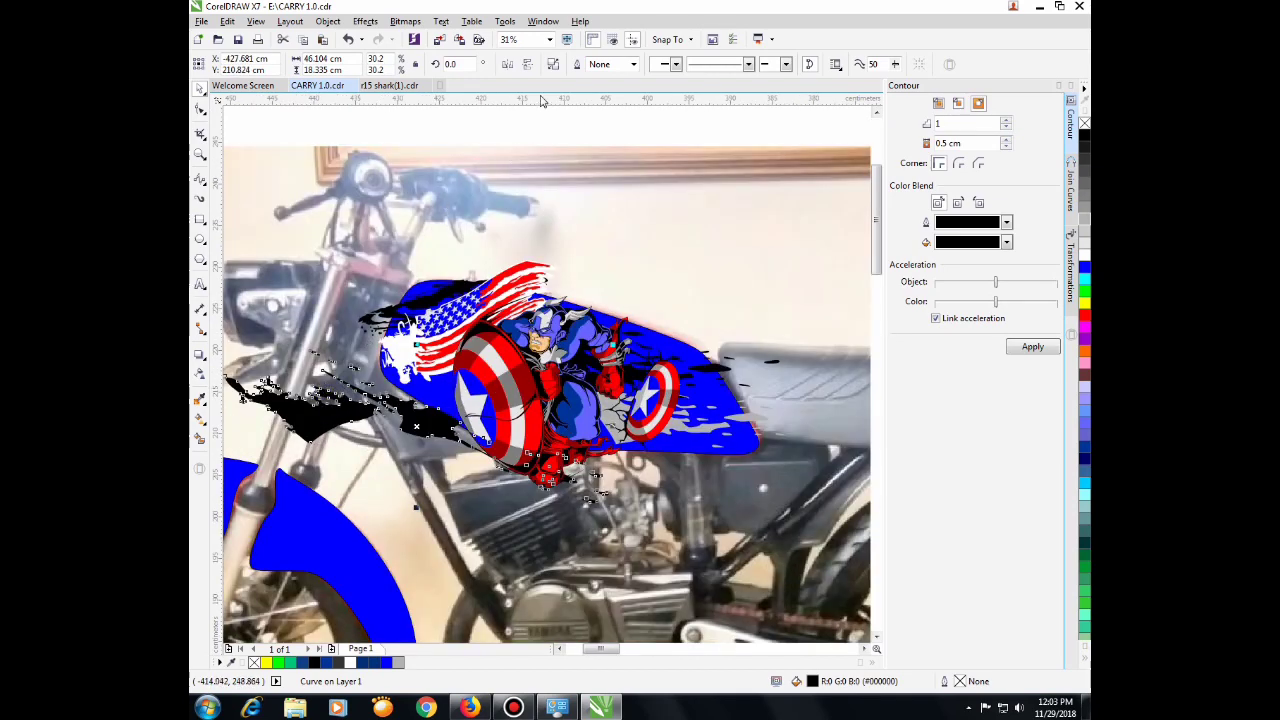
click(510, 65)
Step: Scale the mirrored wide splatter to about 35 cm wide and position it at the tank's lower front edge
scroll(414, 425, down, 1)
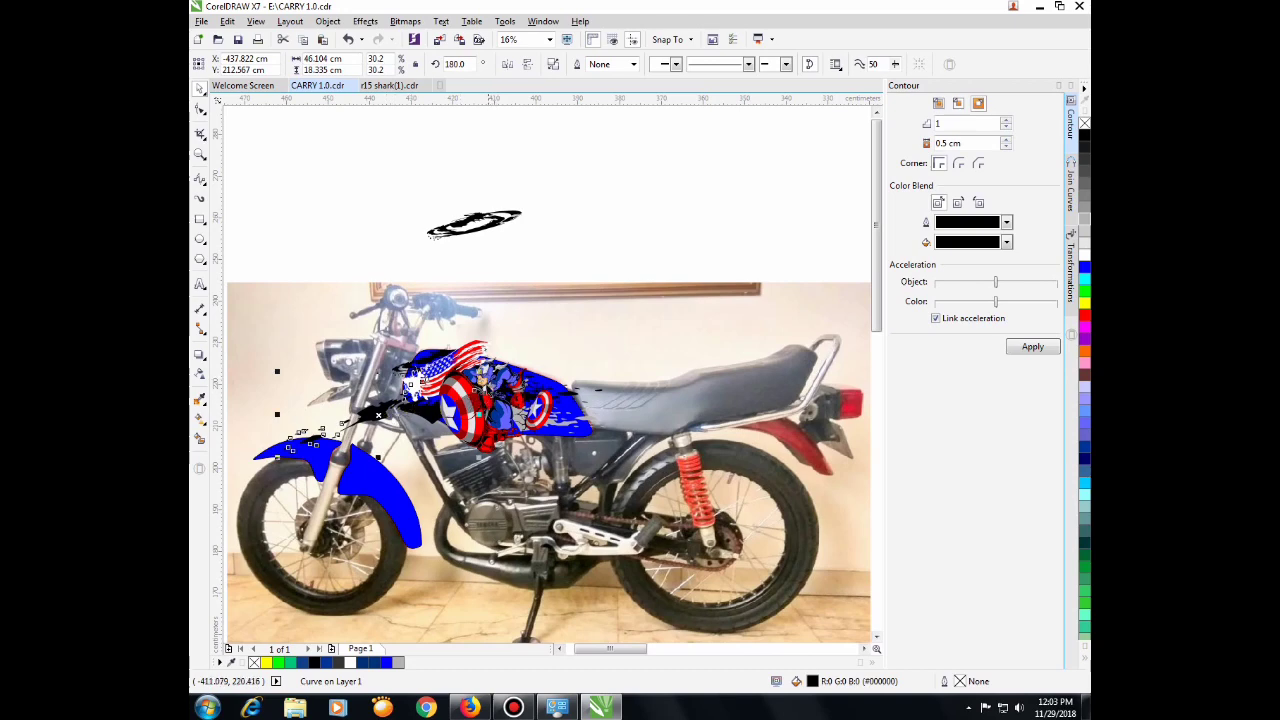
scroll(430, 406, up, 1)
scroll(484, 383, up, 1)
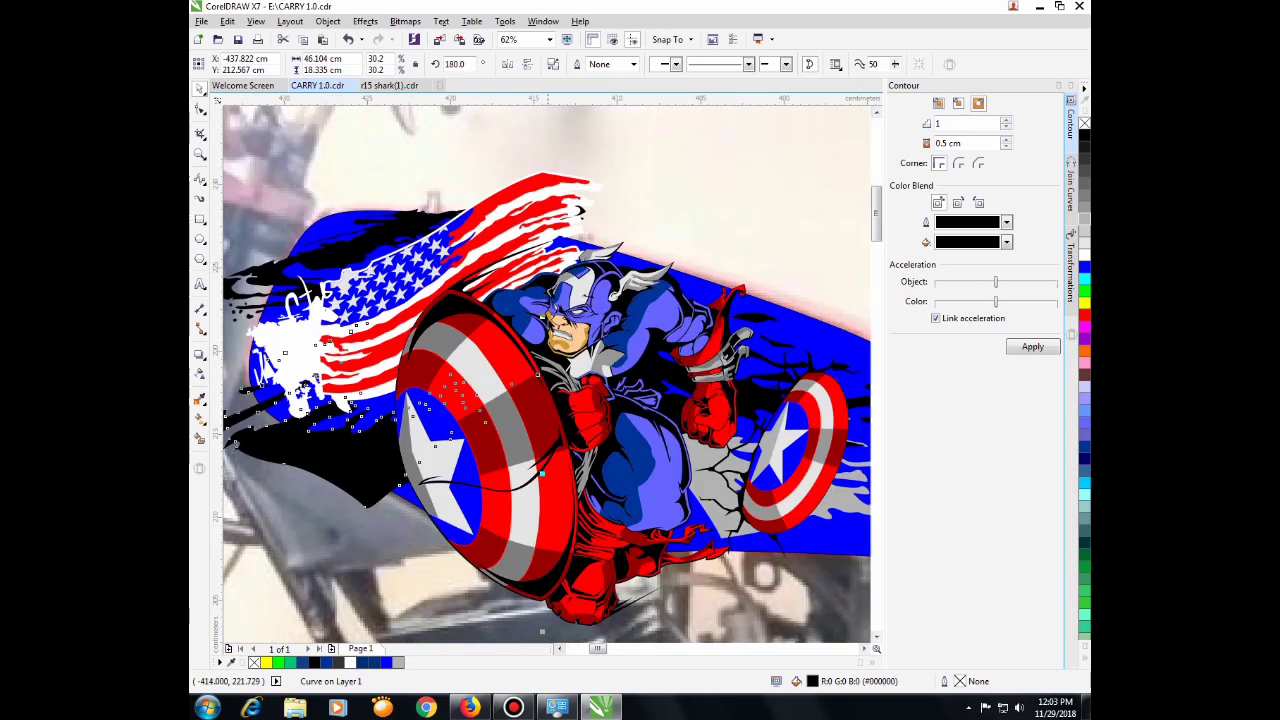
drag(543, 318, 455, 352)
drag(342, 445, 348, 433)
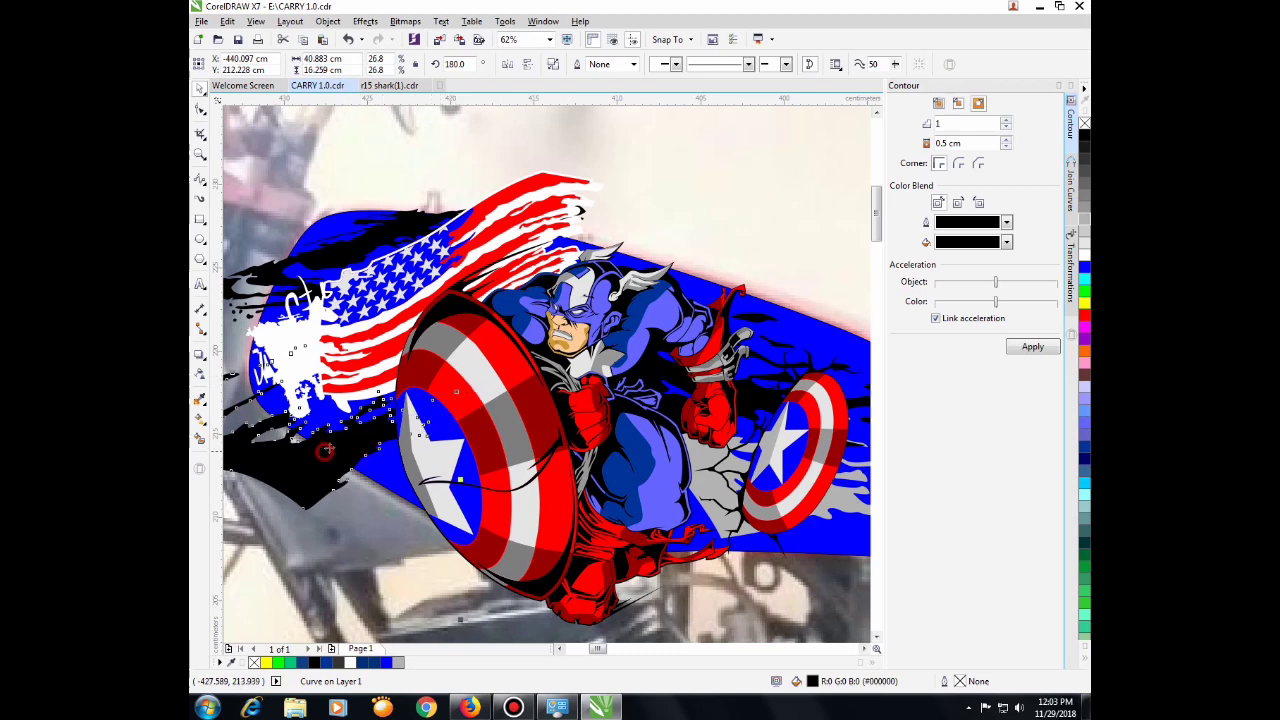
scroll(342, 451, down, 2)
scroll(325, 443, up, 2)
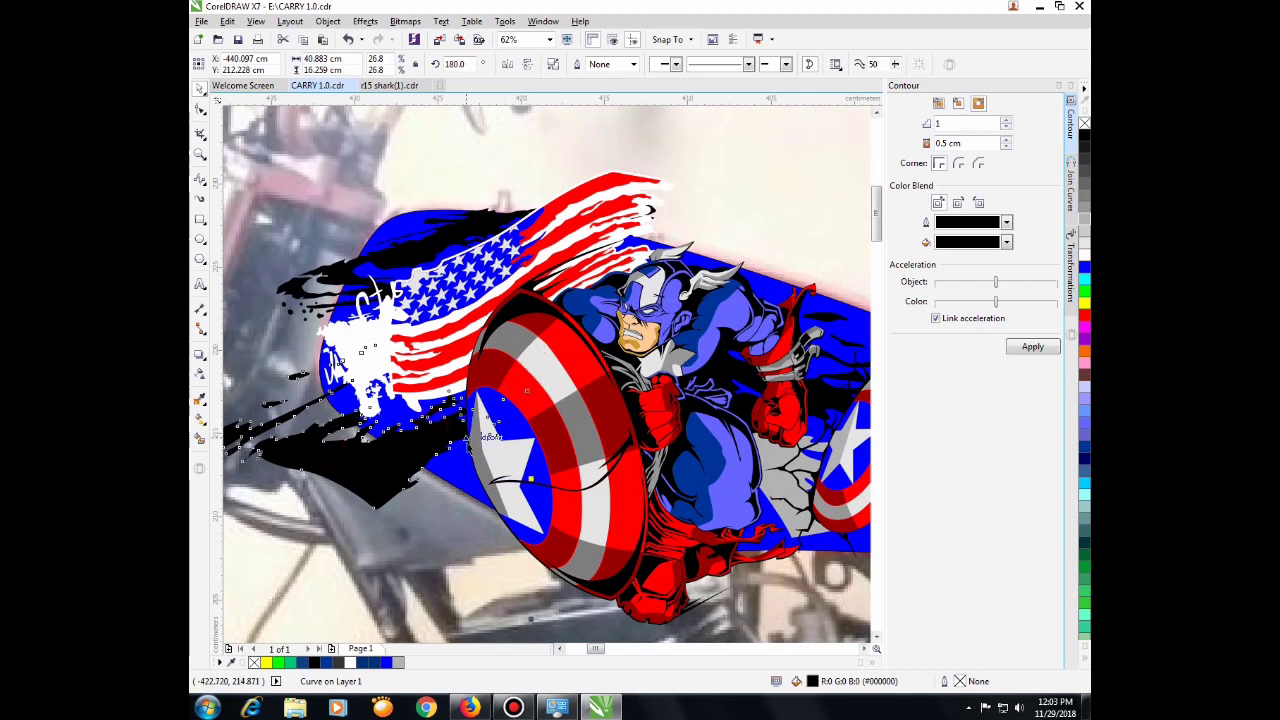
scroll(470, 447, down, 2)
drag(505, 540, 465, 493)
drag(400, 432, 434, 440)
Step: Rotate the wide splatter to about 168.6° and fit it along the tank's lower front edge behind the large shield
scroll(432, 440, up, 1)
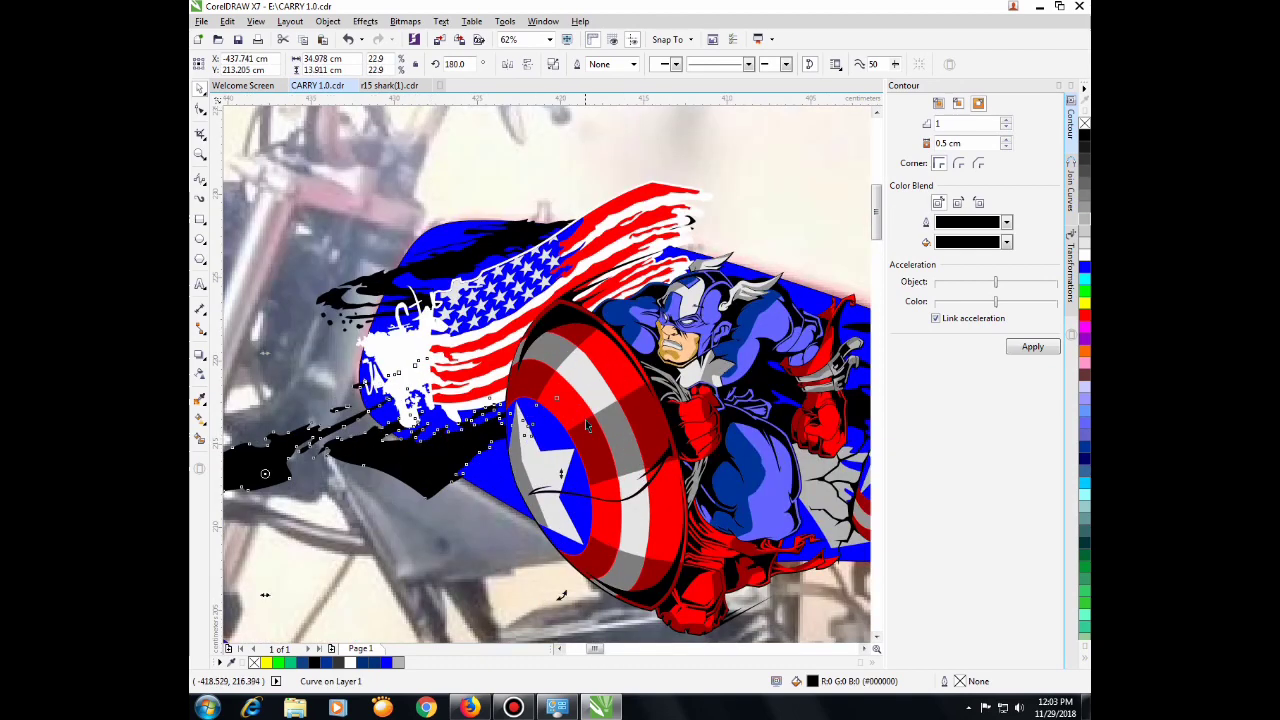
drag(555, 599, 505, 610)
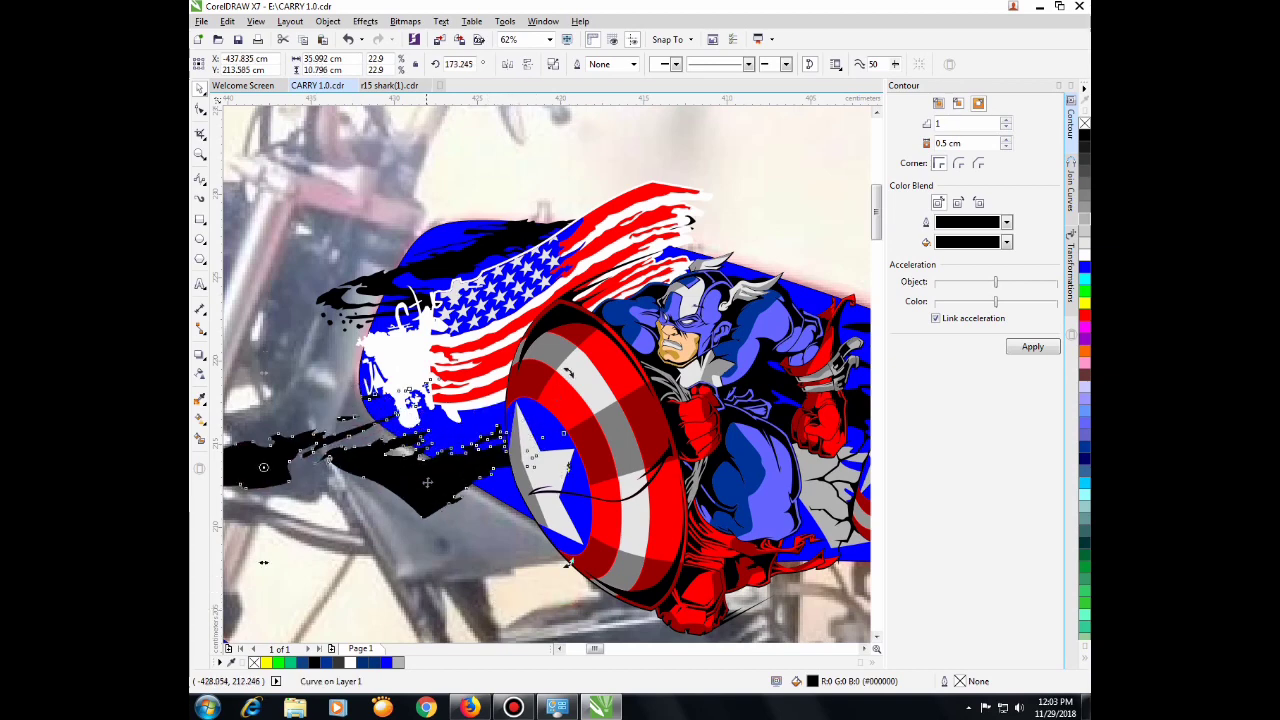
drag(425, 482, 430, 459)
click(430, 459)
drag(571, 350, 577, 367)
click(411, 464)
drag(396, 457, 412, 446)
scroll(439, 421, down, 1)
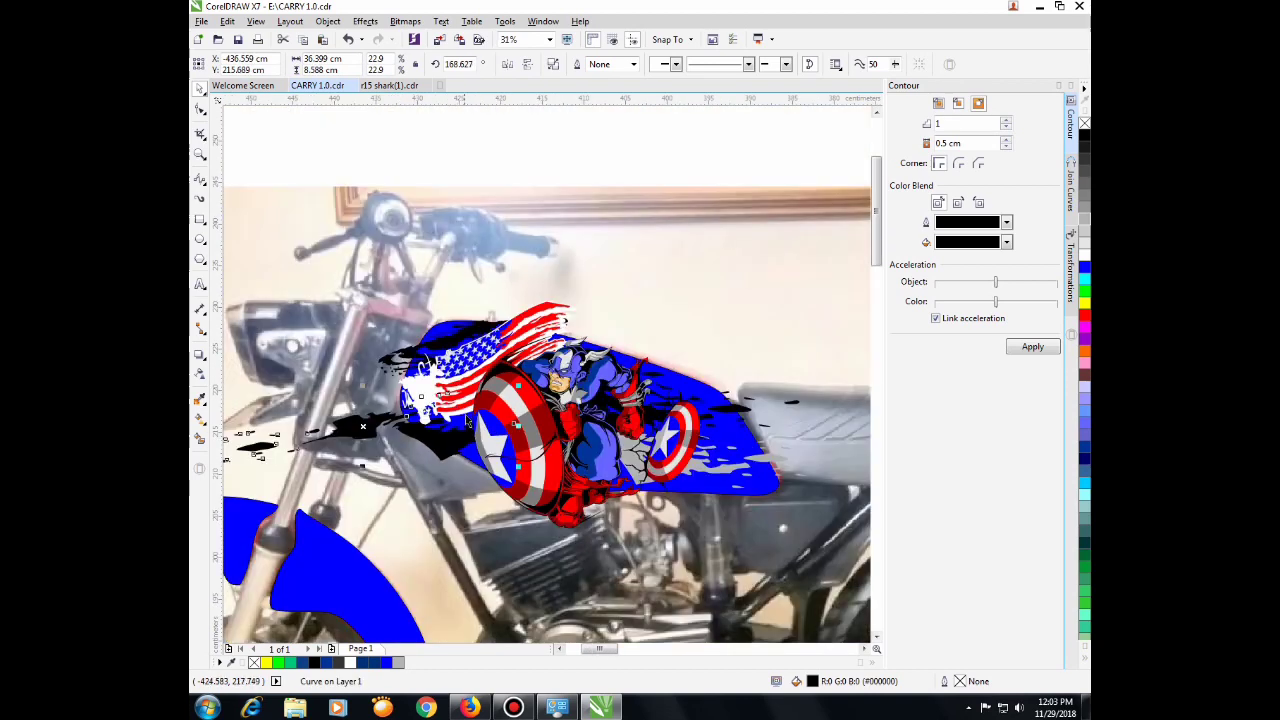
scroll(472, 412, down, 1)
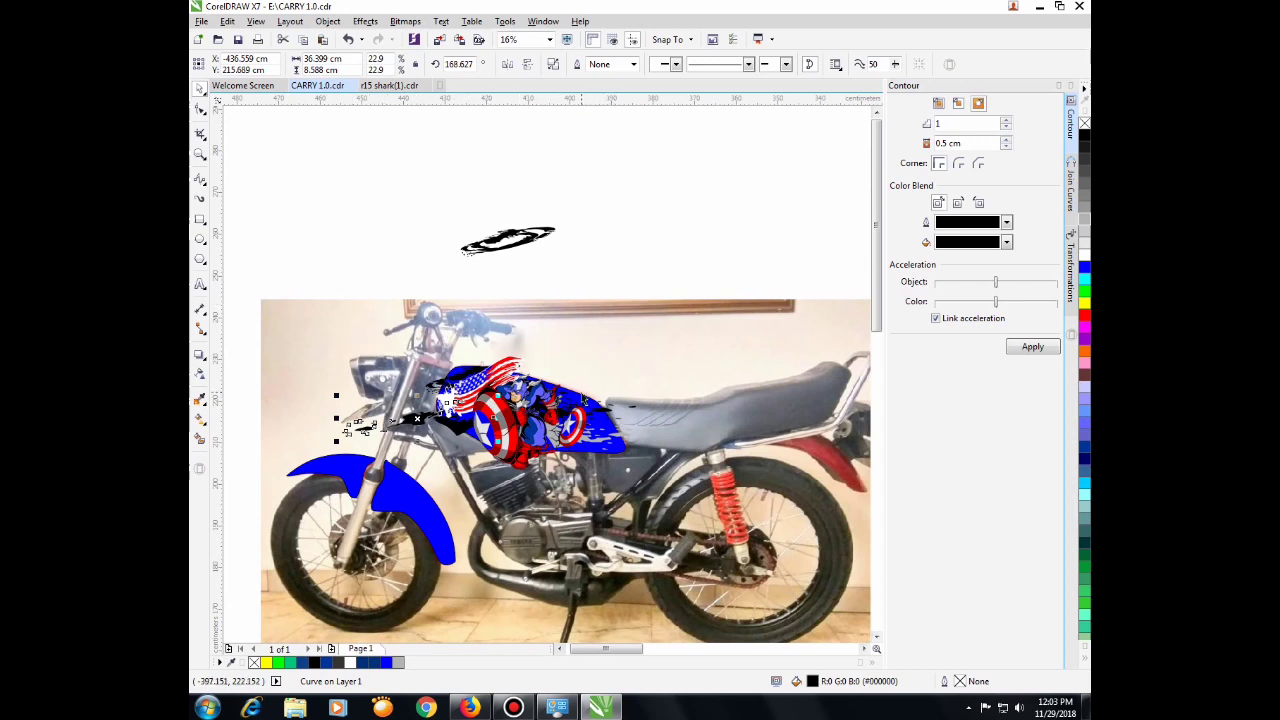
Step: Move the blue tank shape aside over the rear wheel and group the five artwork objects on the tank
drag(584, 400, 754, 418)
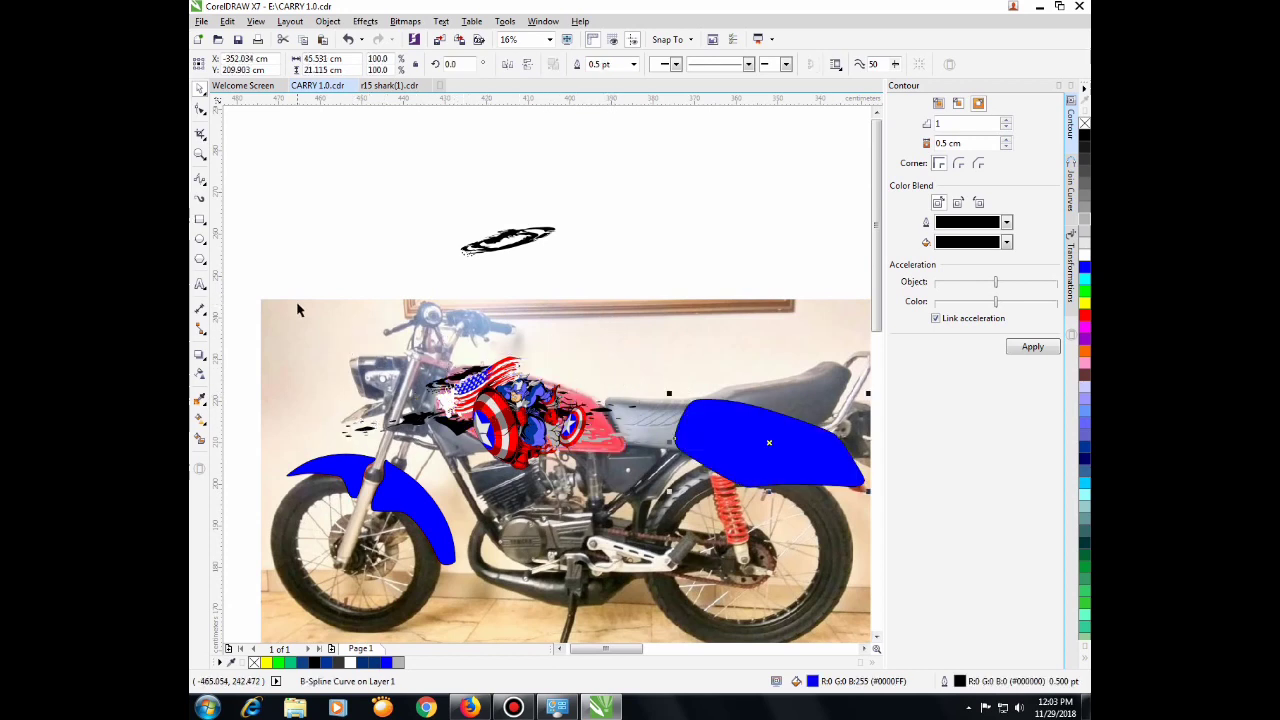
drag(289, 286, 665, 480)
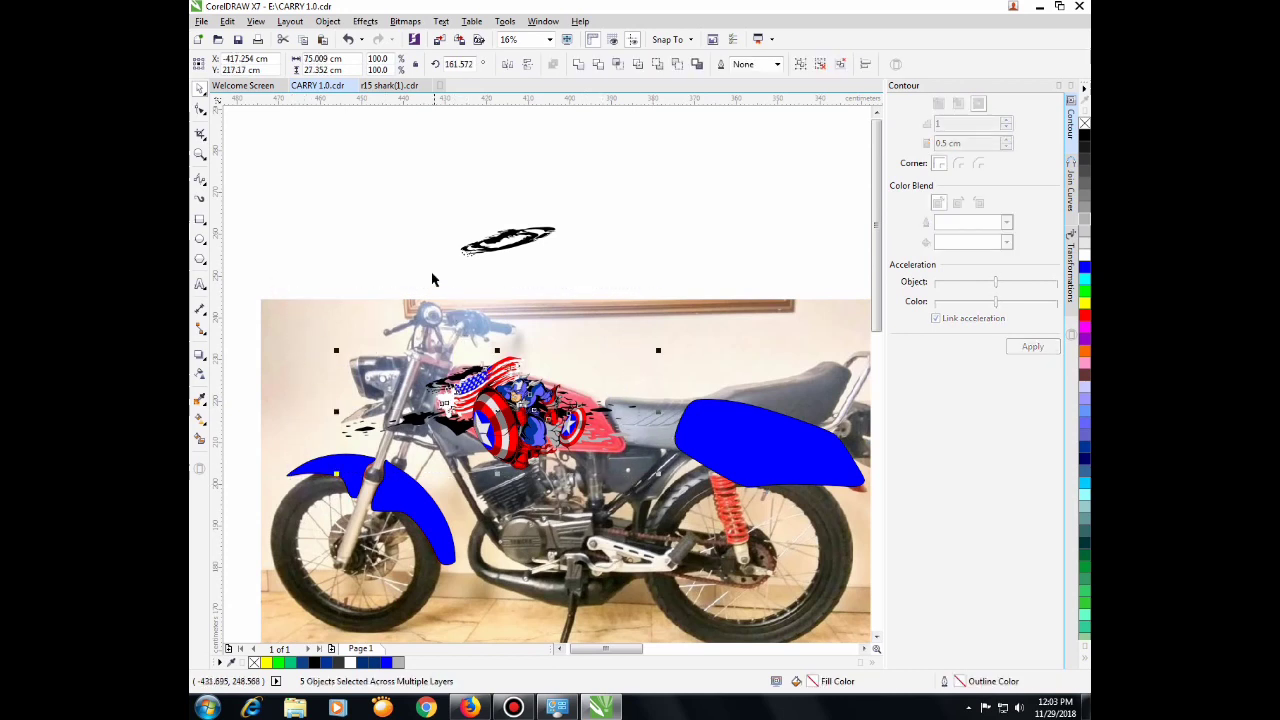
click(328, 22)
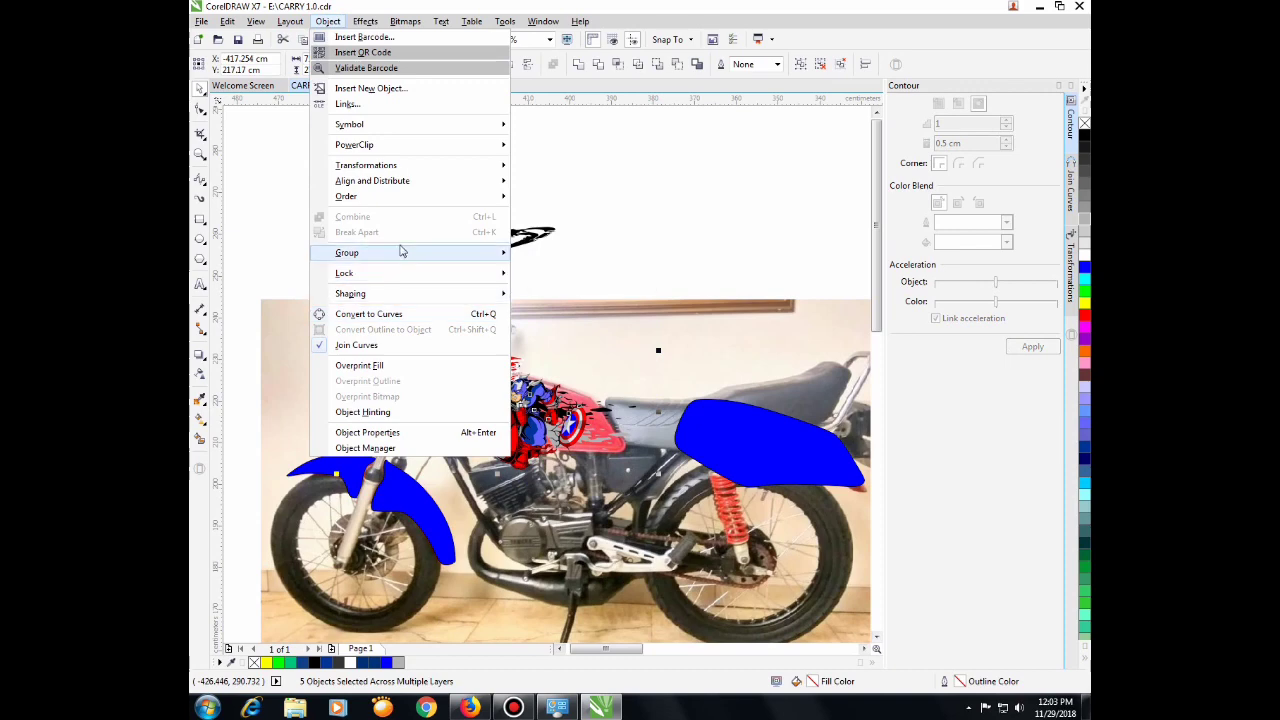
click(563, 253)
Step: Move the blue shape back behind the grouped artwork and align it with the tank outline in the photo
drag(721, 436, 480, 400)
scroll(546, 386, up, 2)
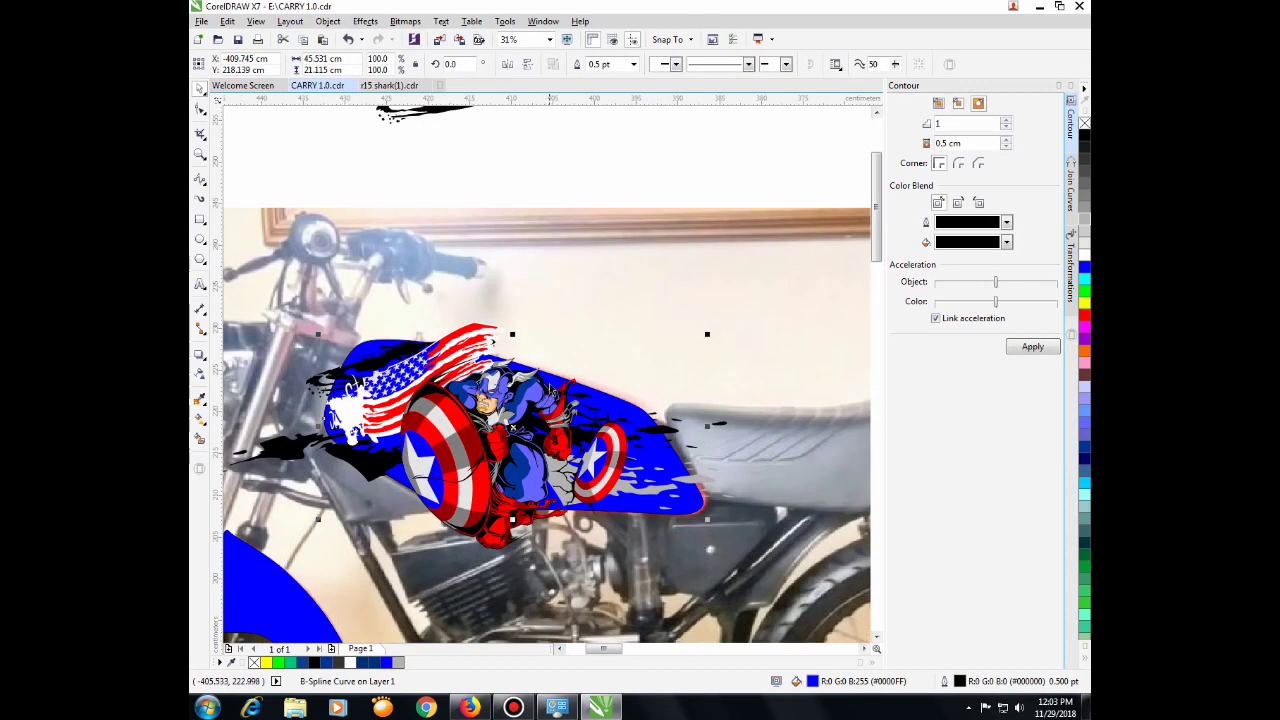
scroll(638, 422, up, 2)
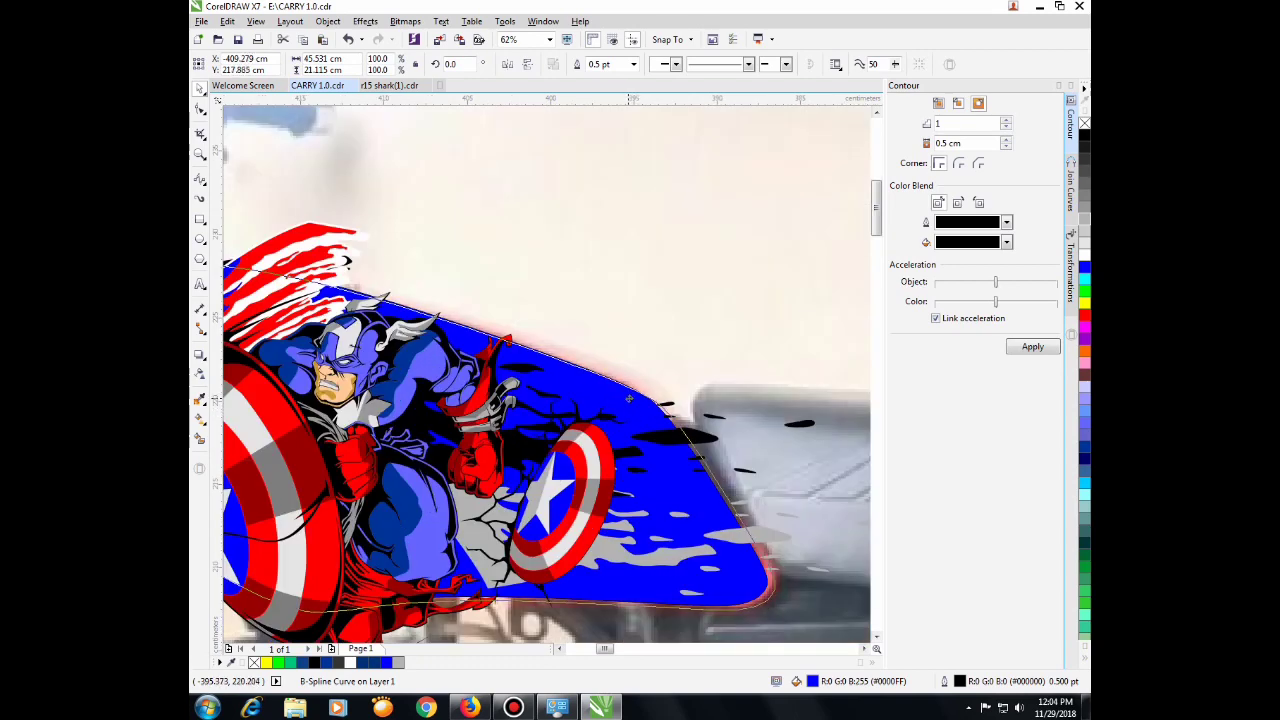
scroll(622, 394, down, 2)
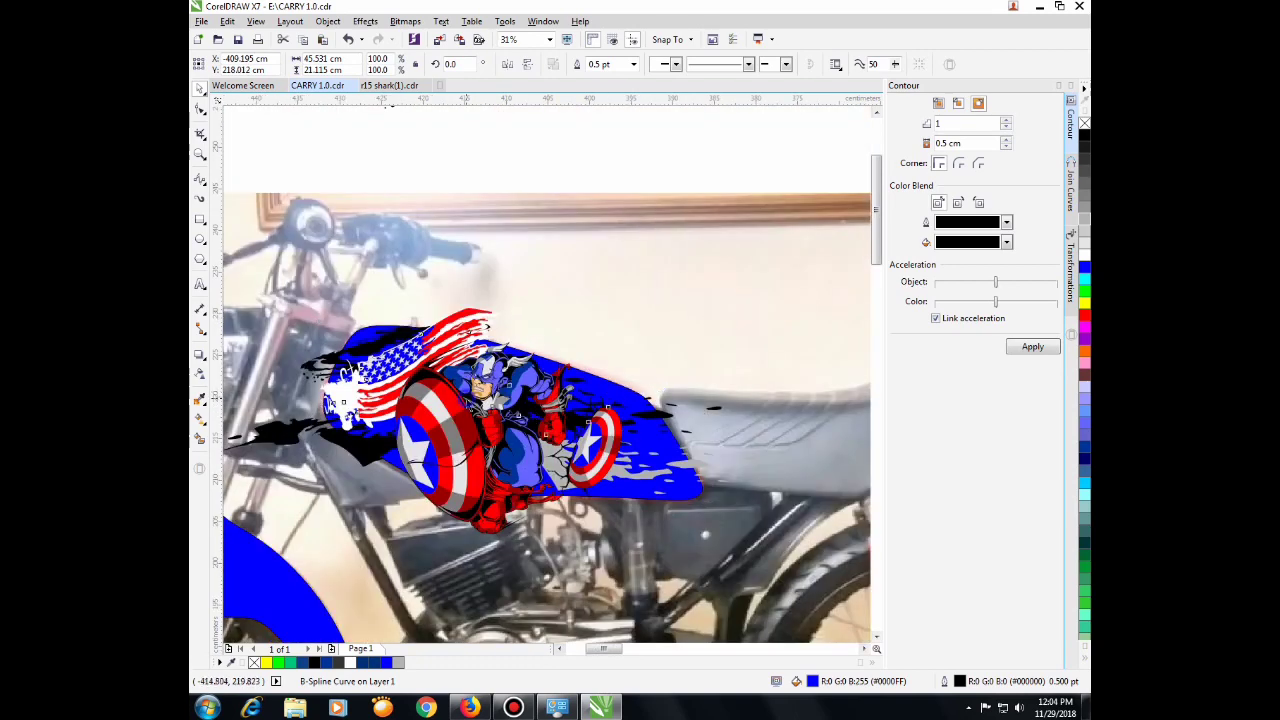
Step: PowerClip the grouped artwork inside the blue tank shape and deselect the shape
right_click(462, 388)
click(521, 53)
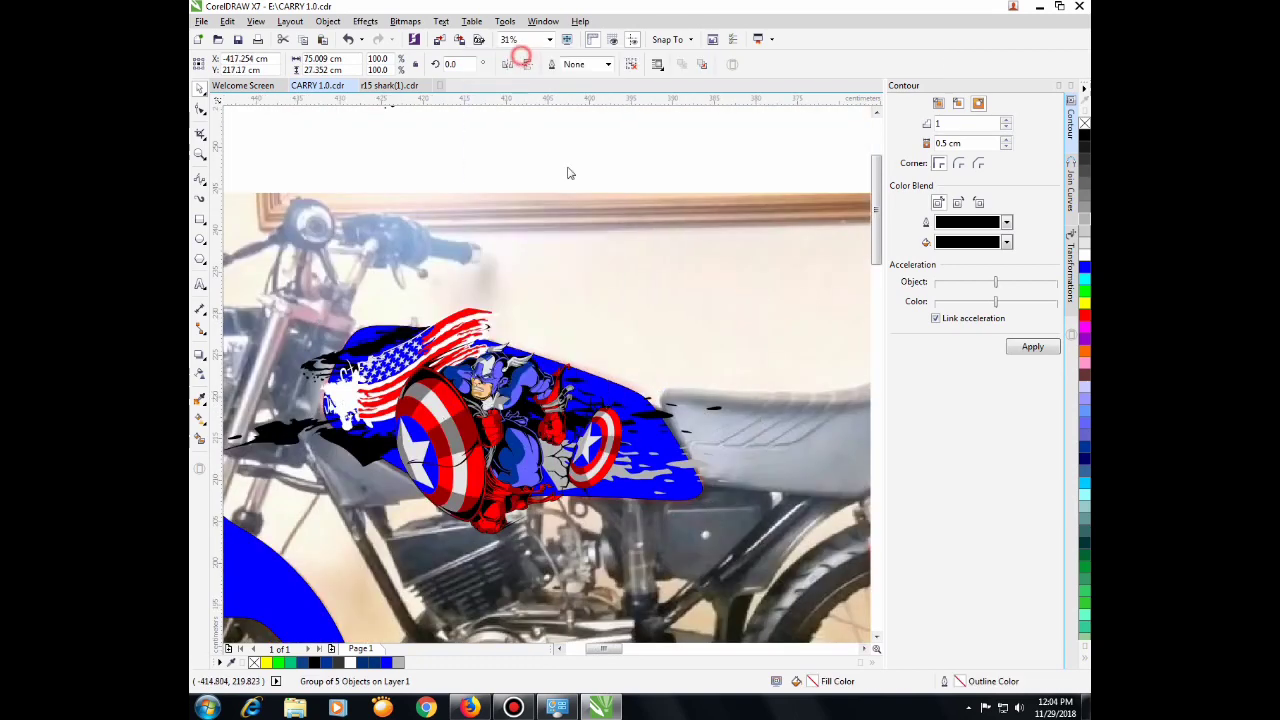
click(578, 386)
click(580, 308)
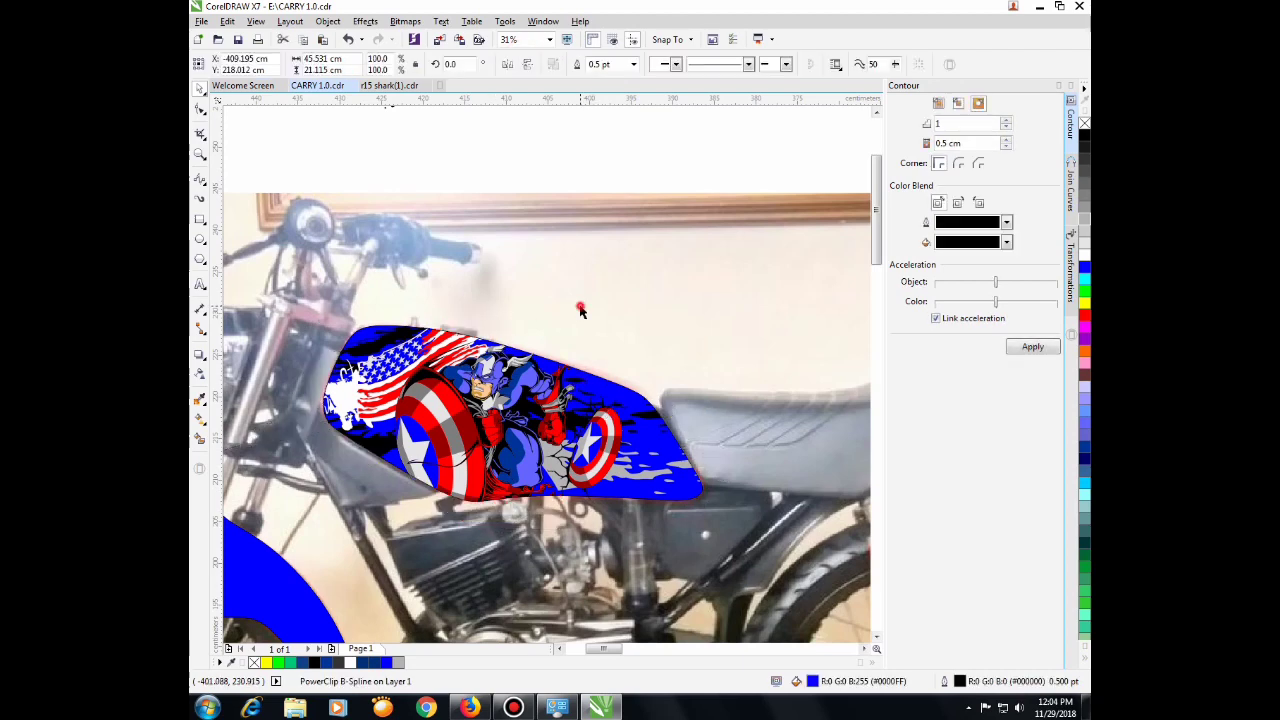
scroll(465, 410, up, 2)
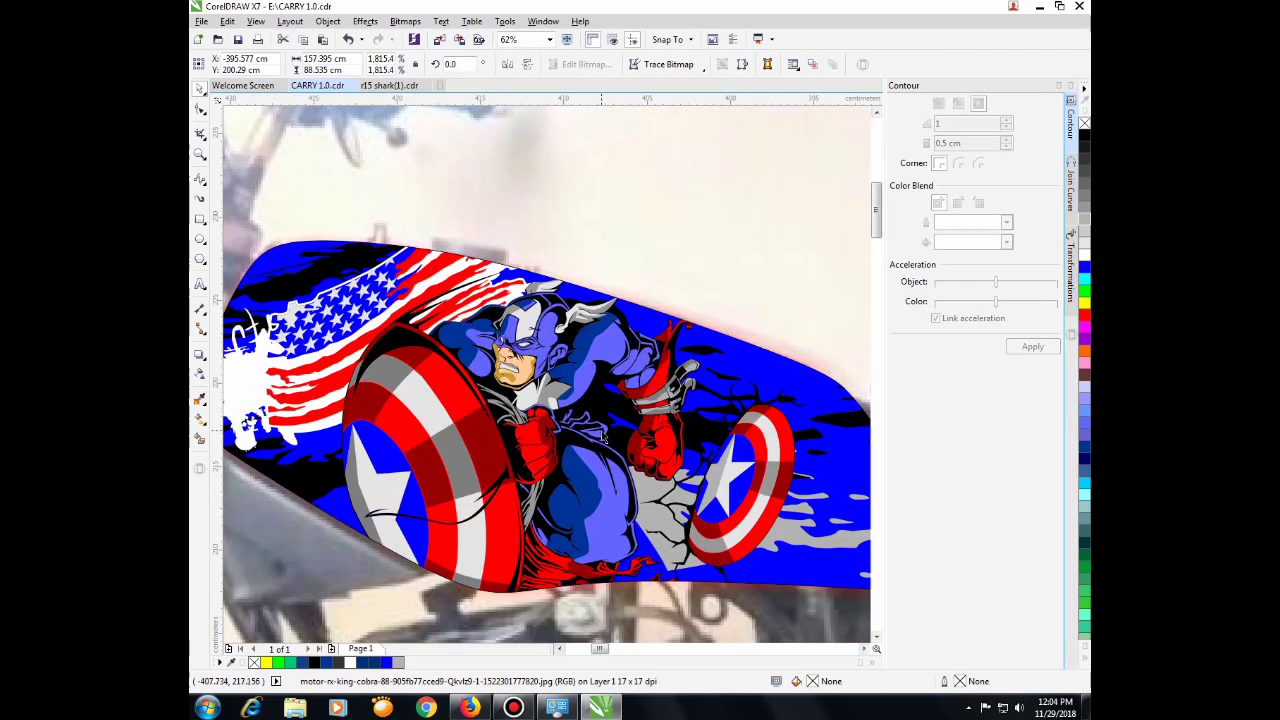
scroll(603, 437, down, 6)
scroll(654, 444, down, 2)
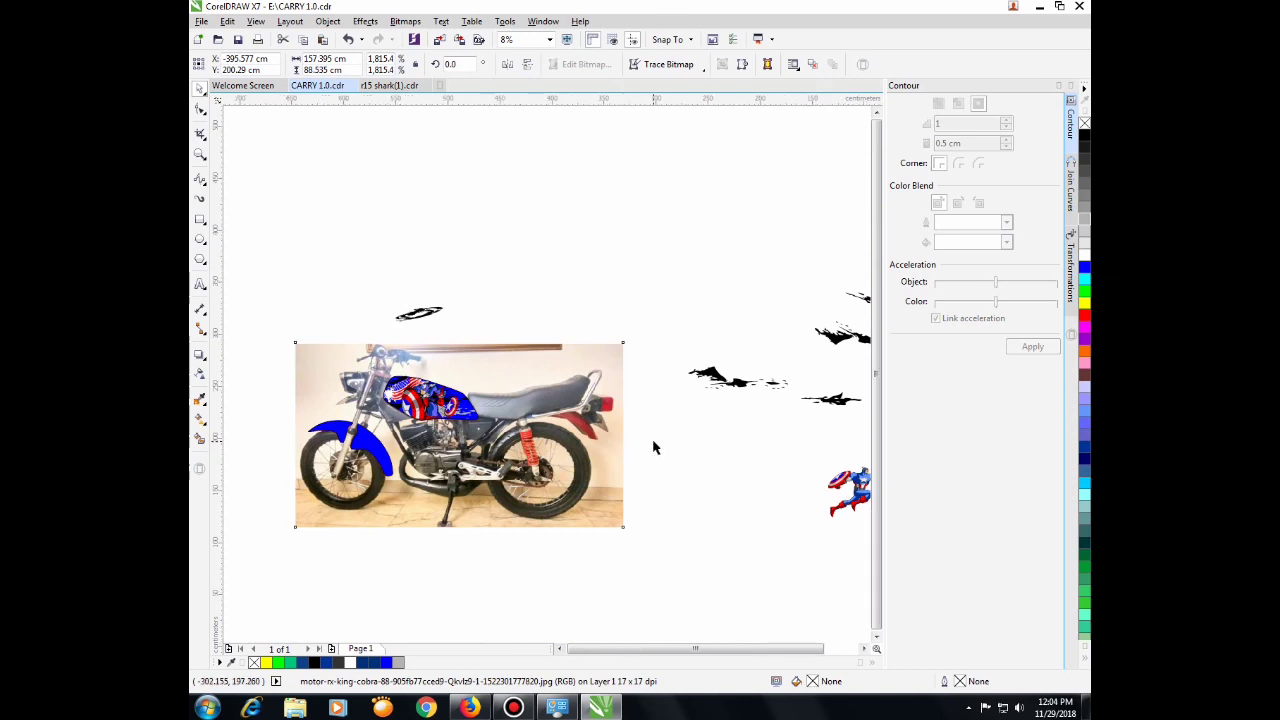
Step: Move the four-object Captain America lettering group from the spare artwork onto the front of the tank
scroll(717, 450, up, 1)
drag(769, 464, 720, 490)
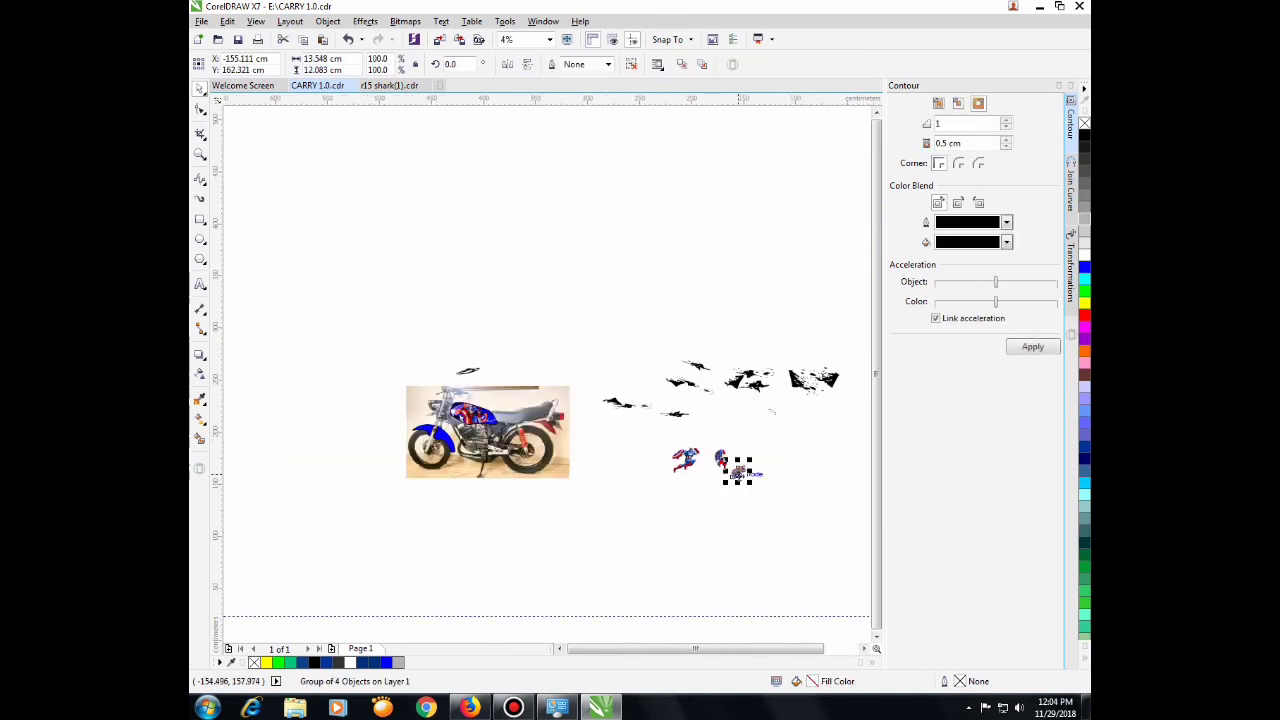
scroll(738, 476, up, 1)
scroll(839, 484, down, 1)
drag(799, 480, 459, 386)
scroll(515, 412, up, 4)
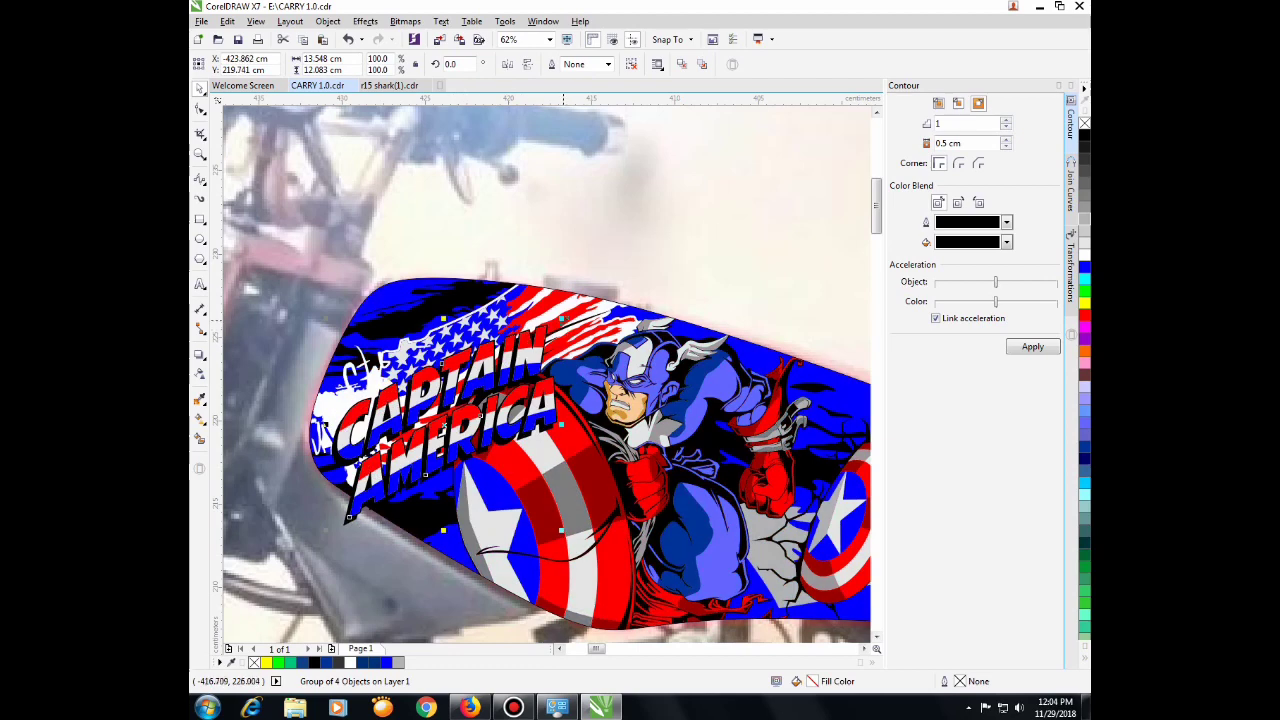
Step: Scale the lettering to 82.7%, about 11.21 by 10 cm, fit it between the flag and the large shield, and deselect it
drag(563, 319, 534, 343)
drag(450, 393, 469, 381)
drag(555, 329, 543, 340)
drag(478, 388, 486, 385)
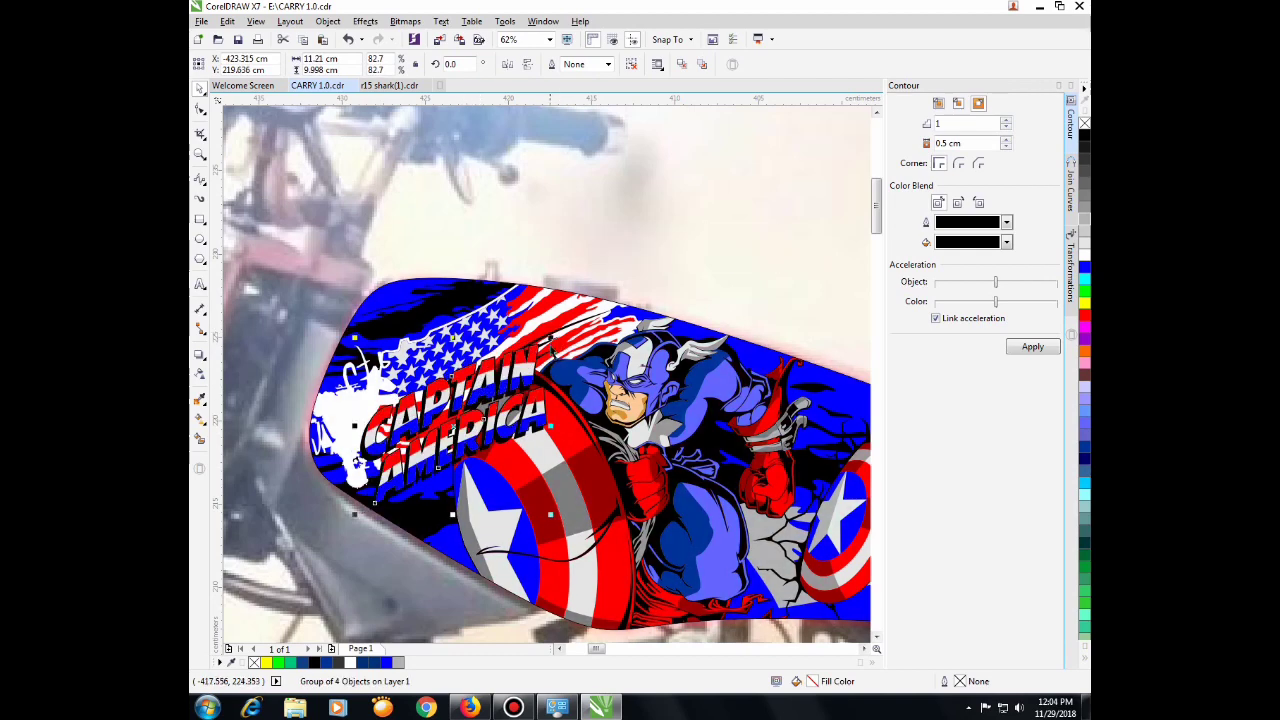
scroll(495, 395, down, 2)
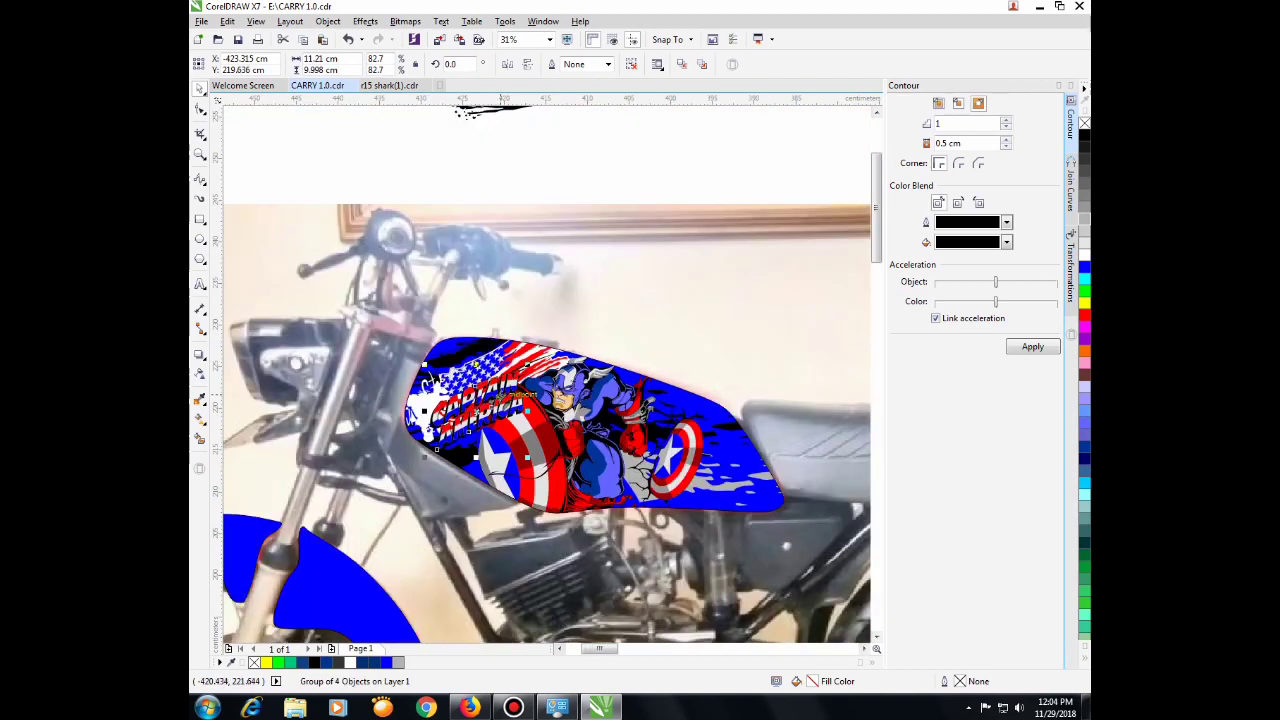
click(645, 335)
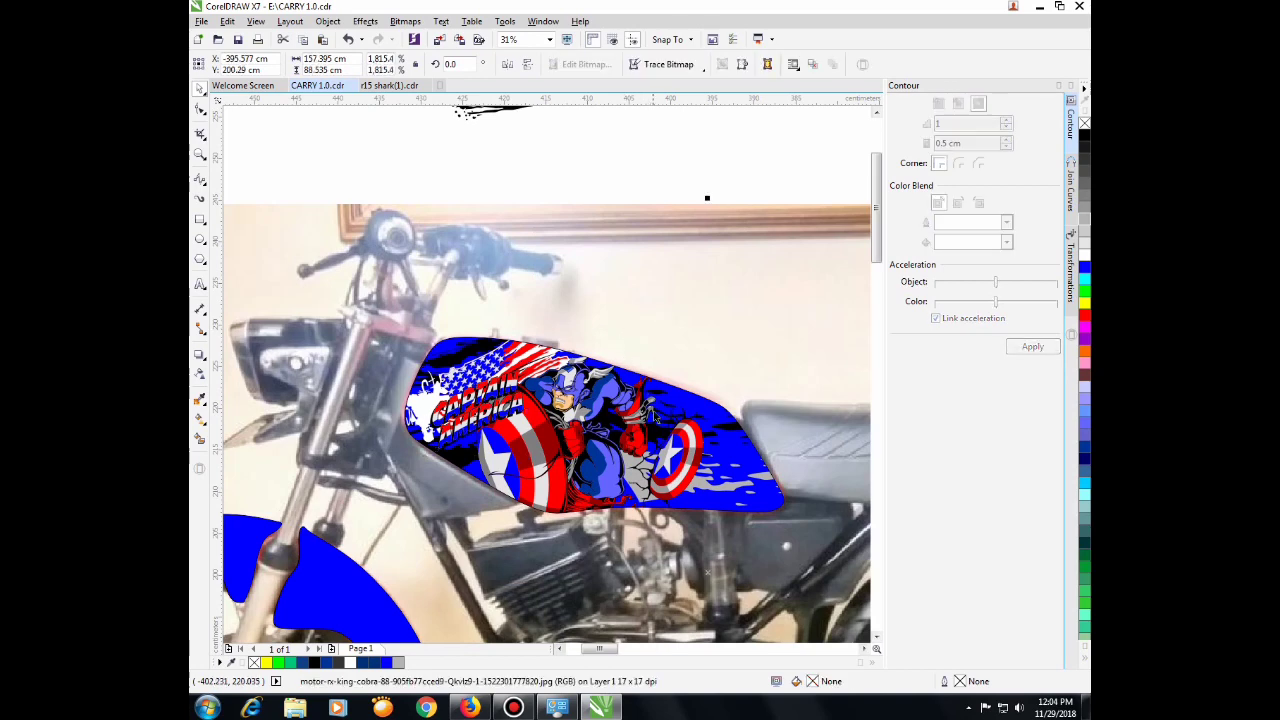
Step: Edit the tank's PowerClip contents, shift the grouped artwork about 1.1 cm toward the seat, and finish editing
click(605, 433)
right_click(605, 433)
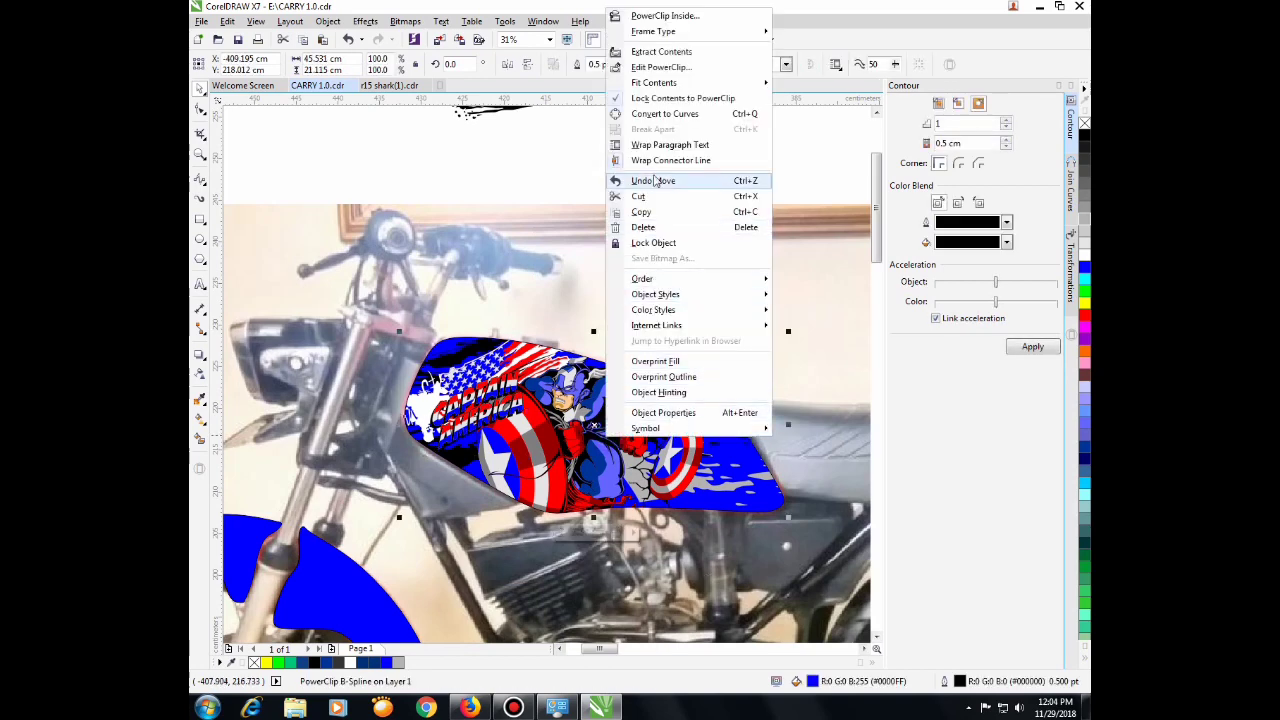
click(660, 67)
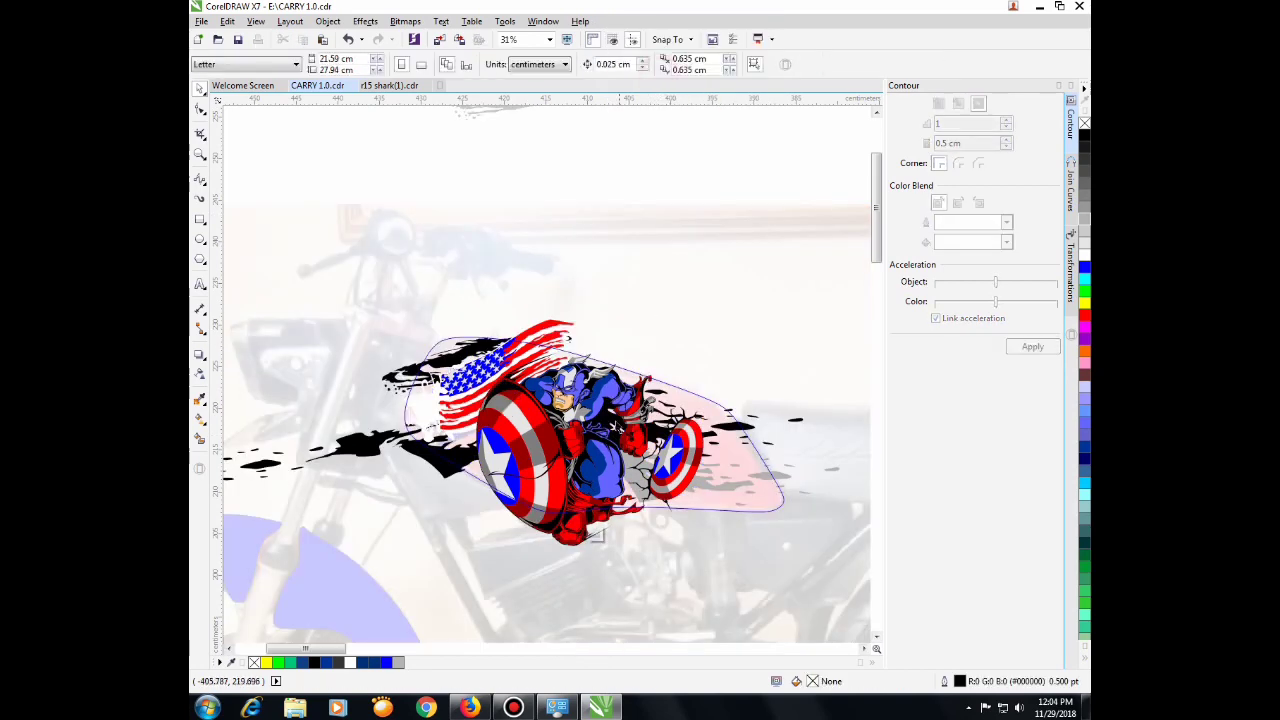
scroll(565, 447, up, 2)
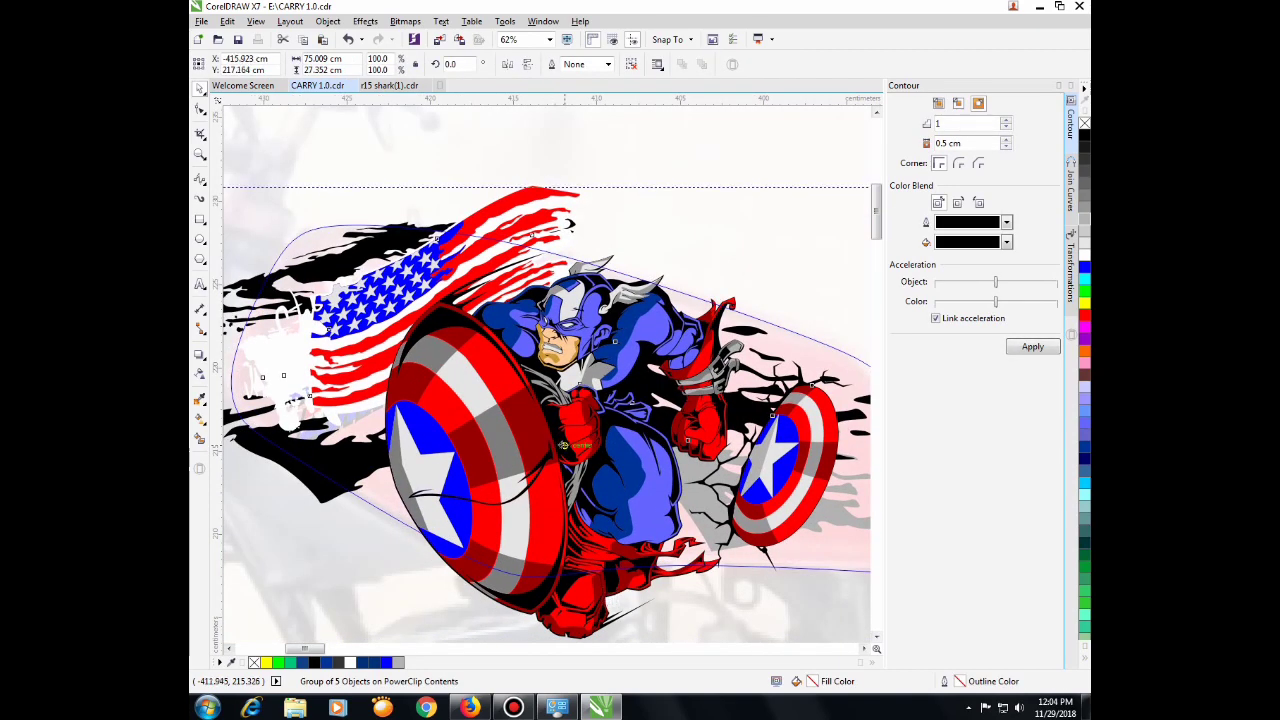
drag(555, 440, 573, 458)
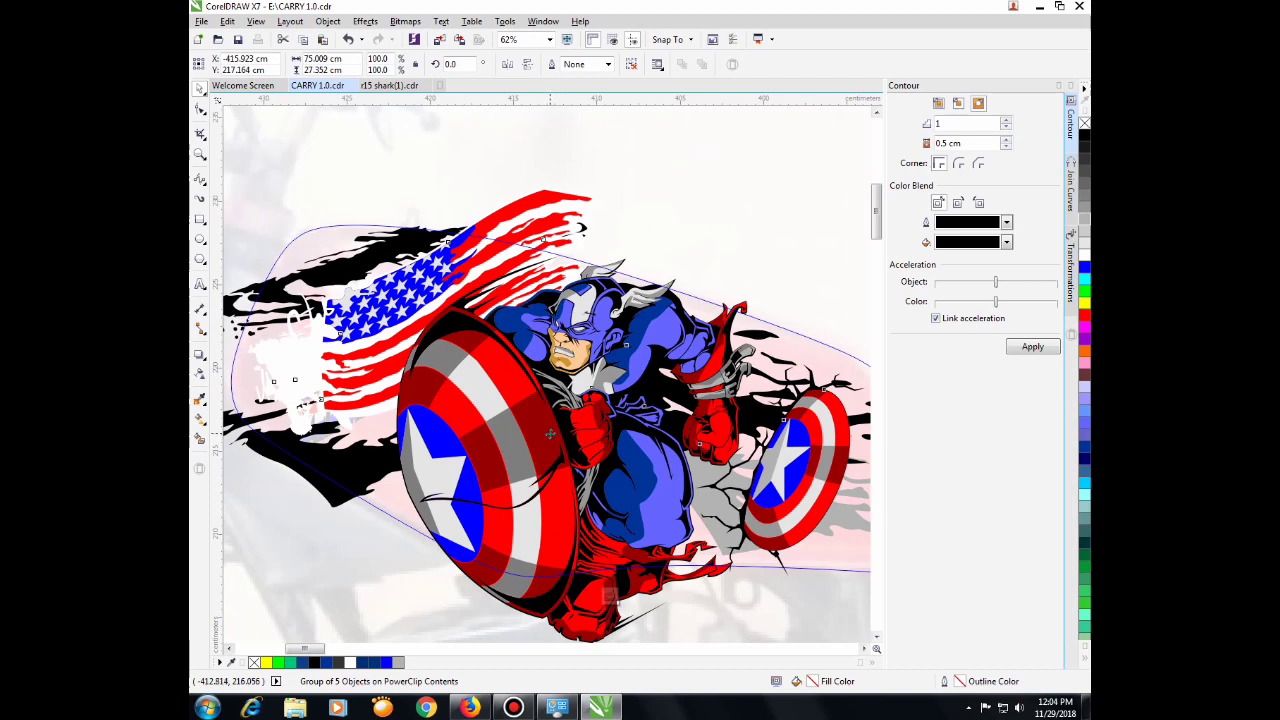
drag(550, 434, 551, 428)
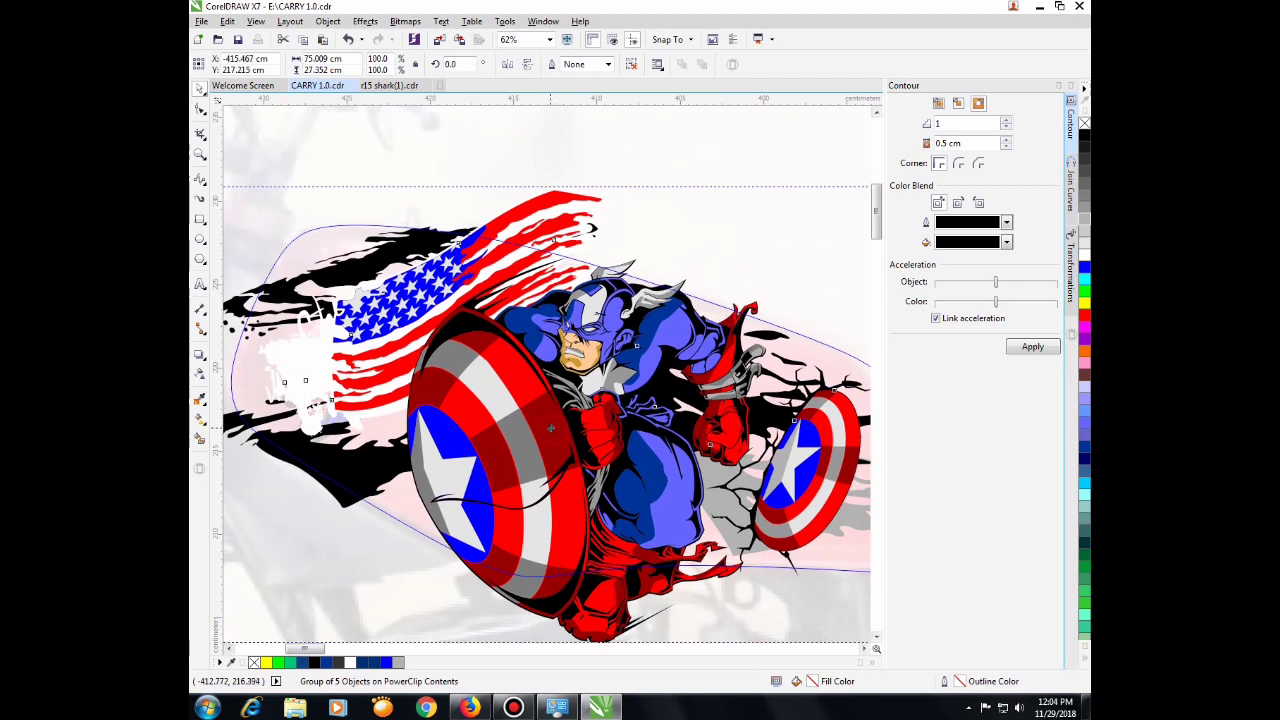
right_click(550, 430)
click(580, 104)
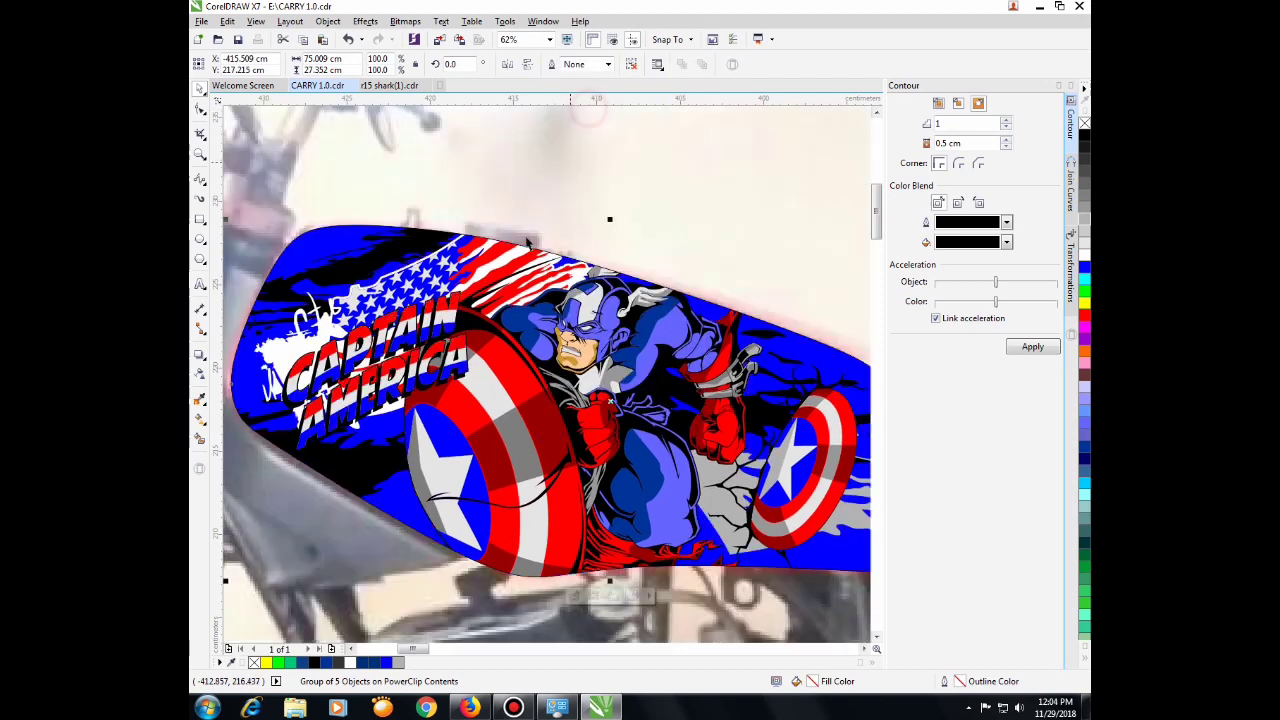
scroll(444, 315, down, 2)
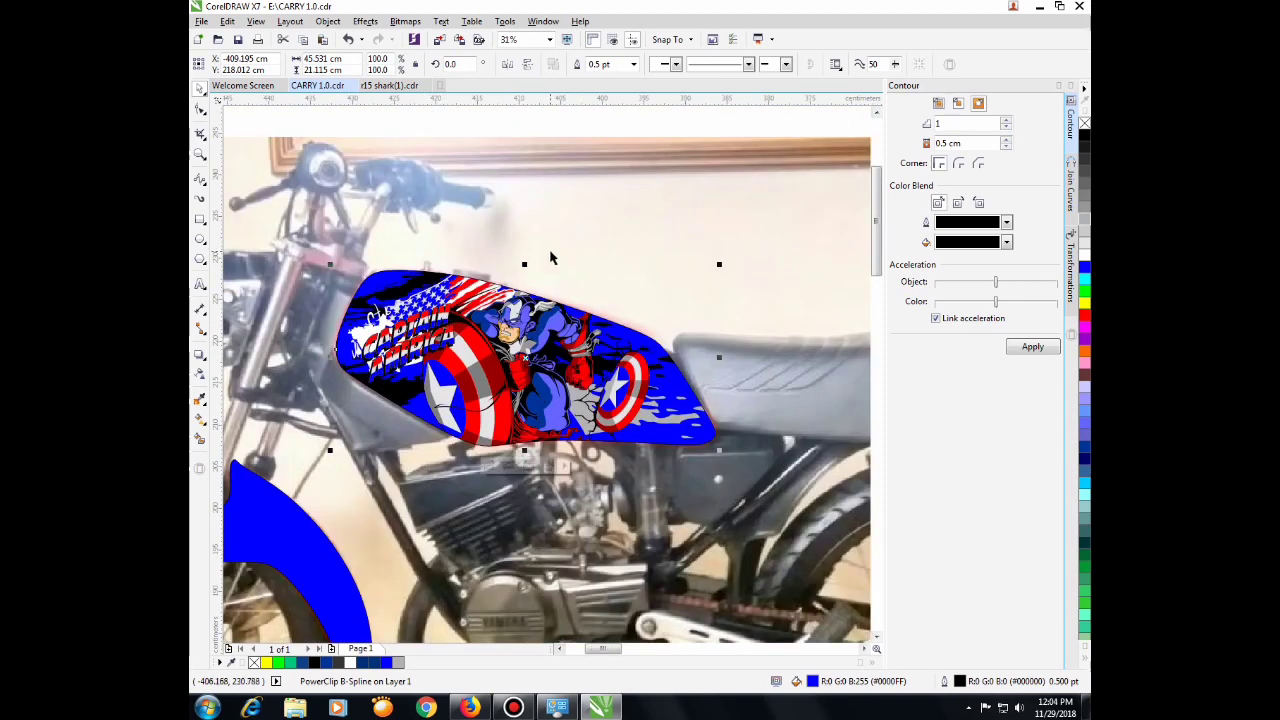
click(550, 250)
Step: Enlarge the Captain America lettering to 89.9% and move it slightly up and forward on the tank
click(391, 346)
scroll(391, 346, up, 2)
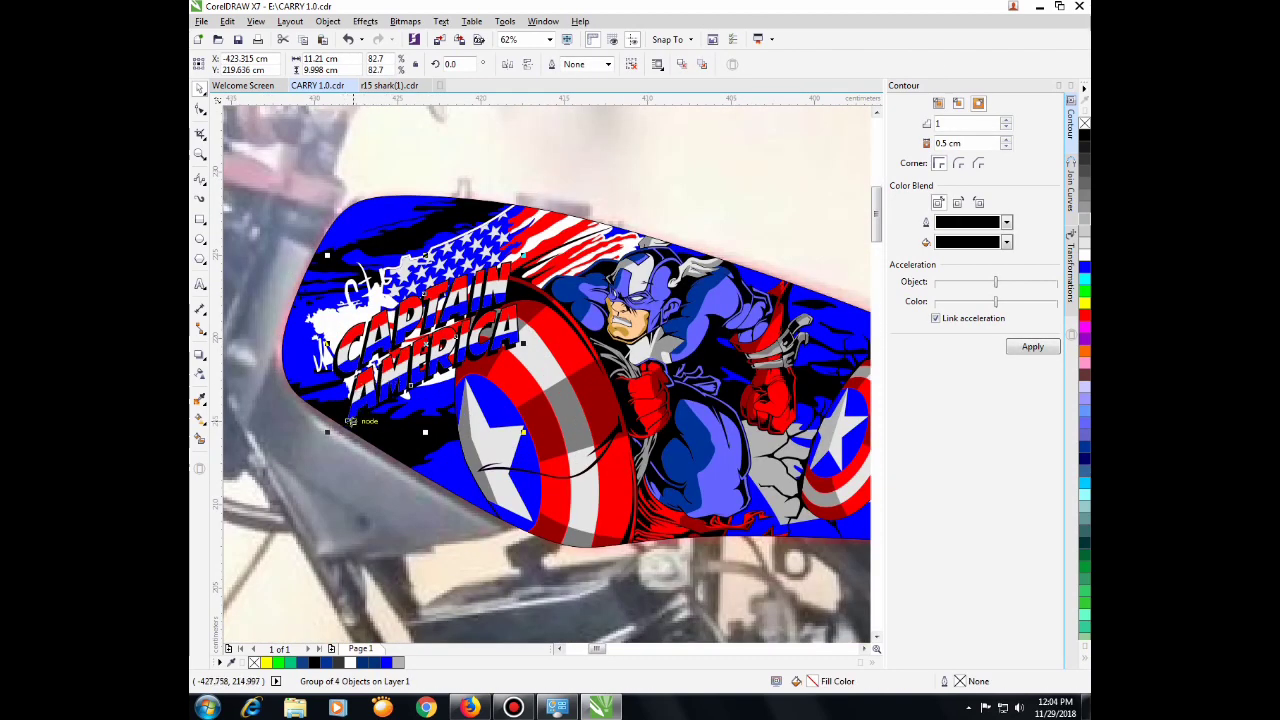
drag(328, 433, 305, 449)
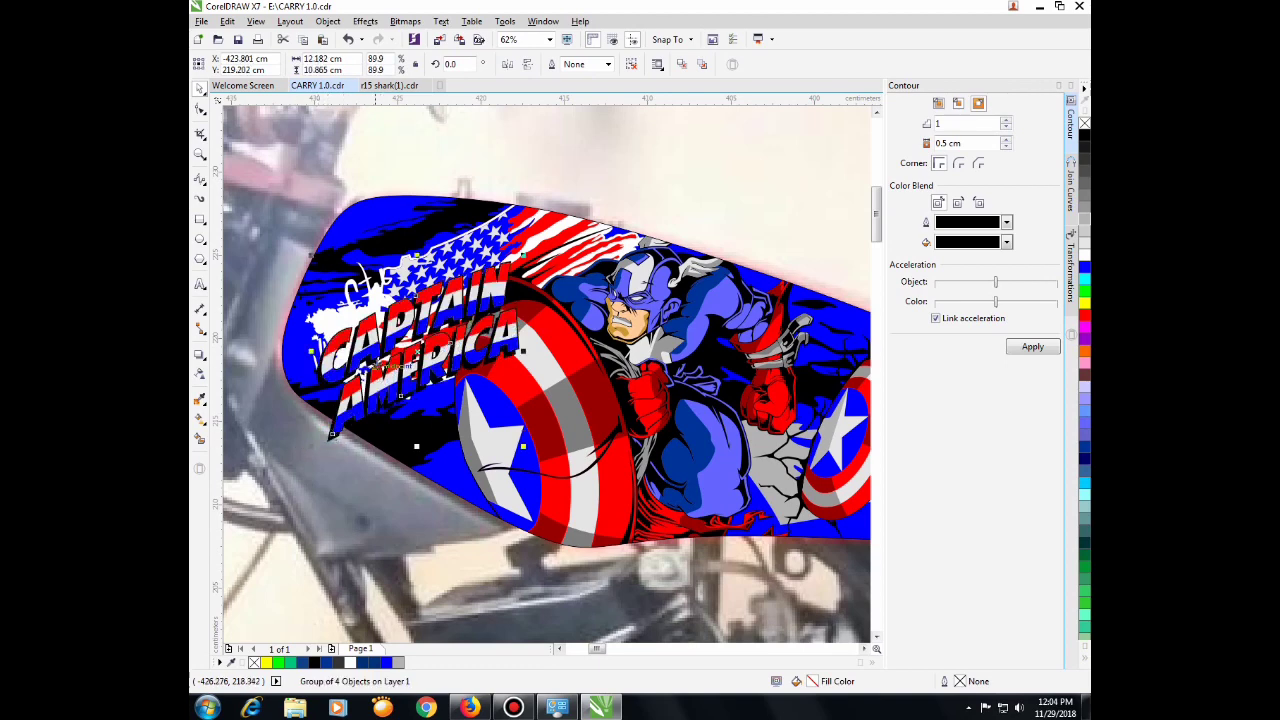
scroll(378, 363, up, 1)
drag(380, 364, 374, 338)
scroll(380, 338, down, 1)
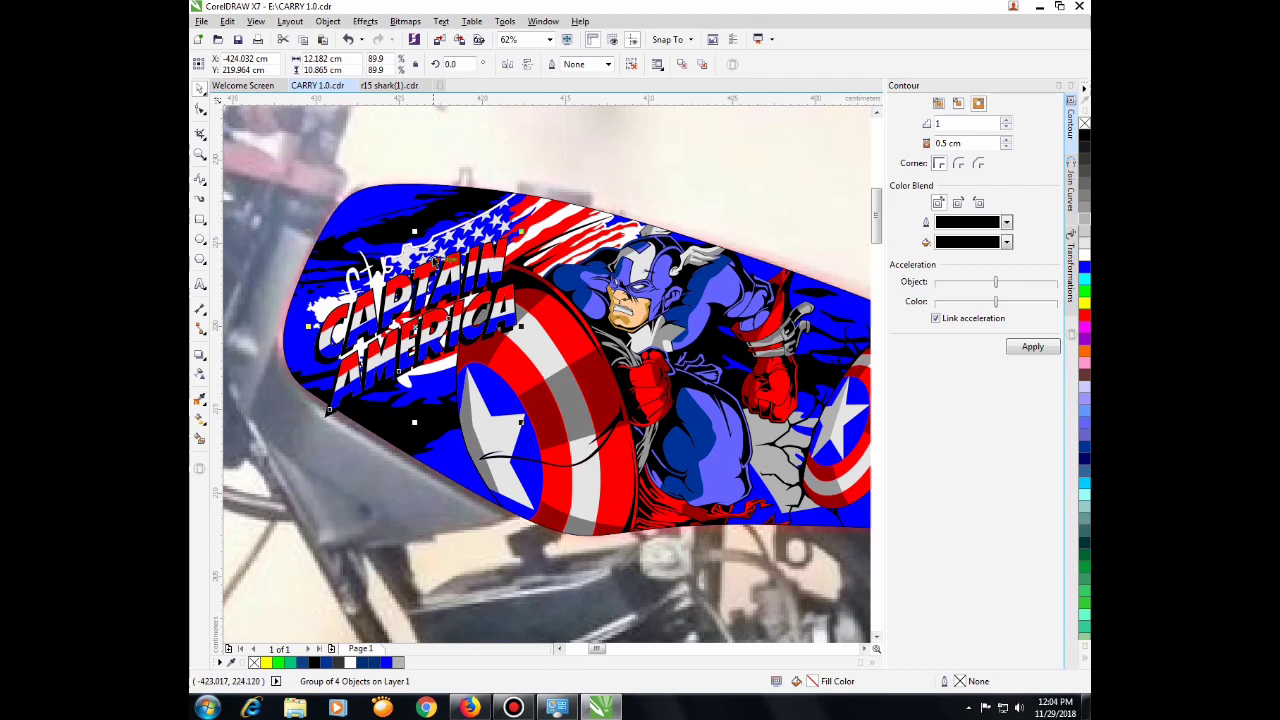
Step: Reopen the tank's PowerClip contents, try shifting the grouped artwork forward, and undo the move
right_click(424, 240)
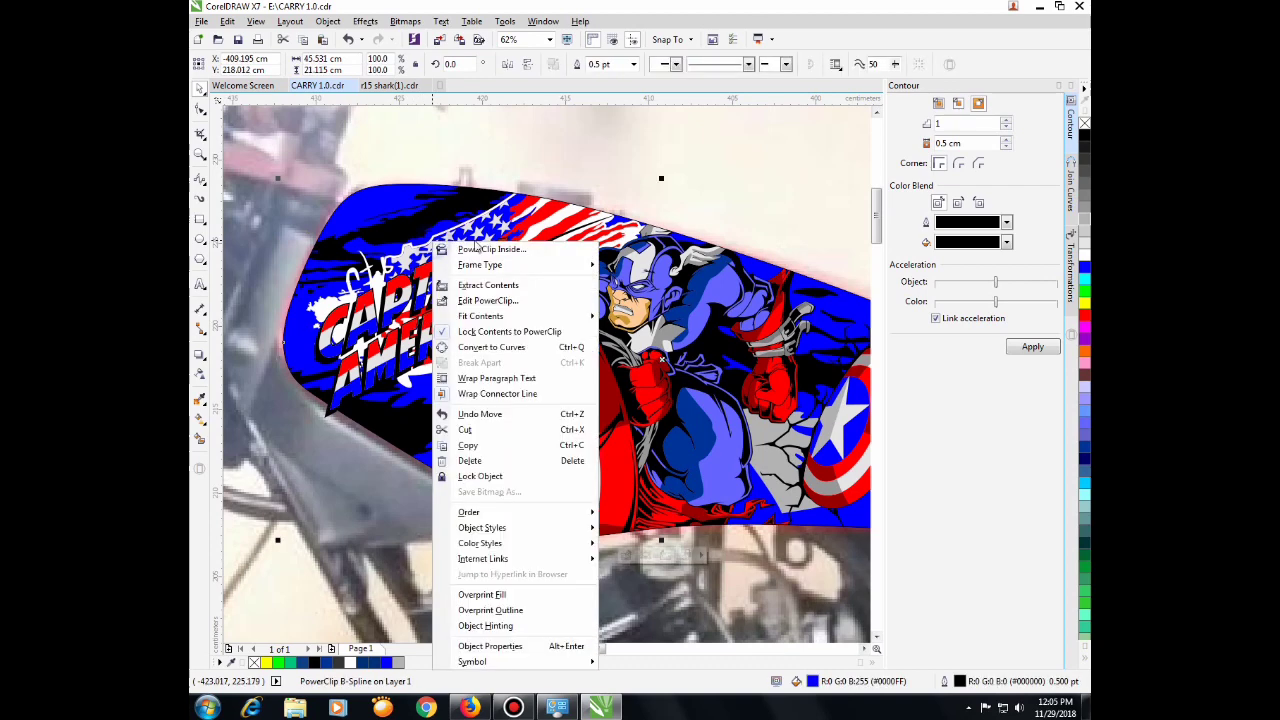
click(492, 301)
click(430, 263)
drag(431, 273, 411, 265)
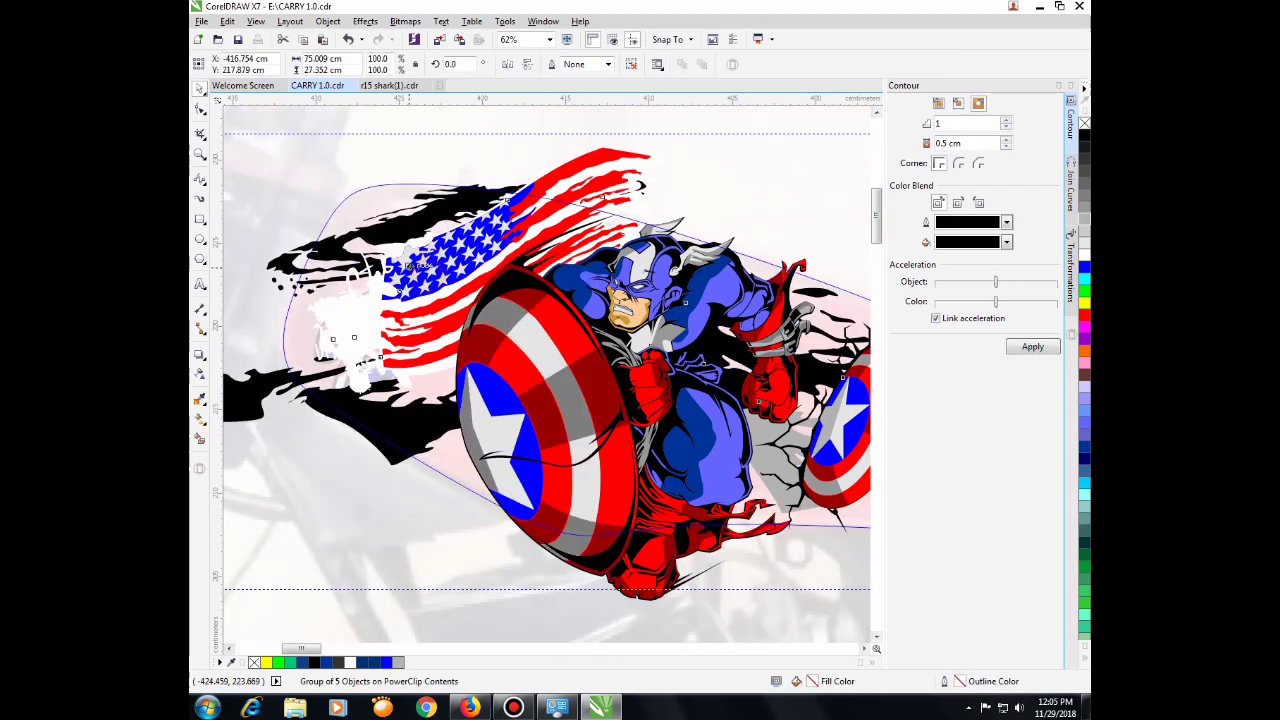
key(ctrl+z)
Step: Ungroup all the clipped artwork and try moving the flag pieces forward over the white splatter
right_click(446, 268)
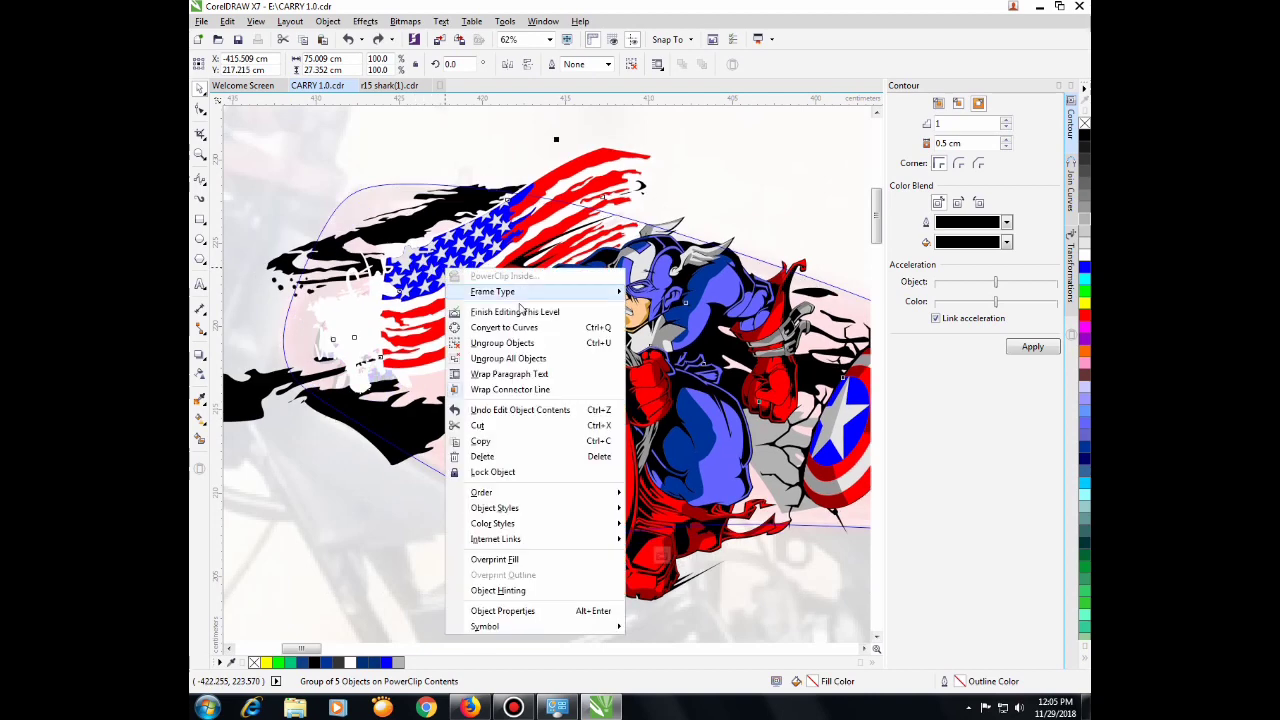
click(508, 358)
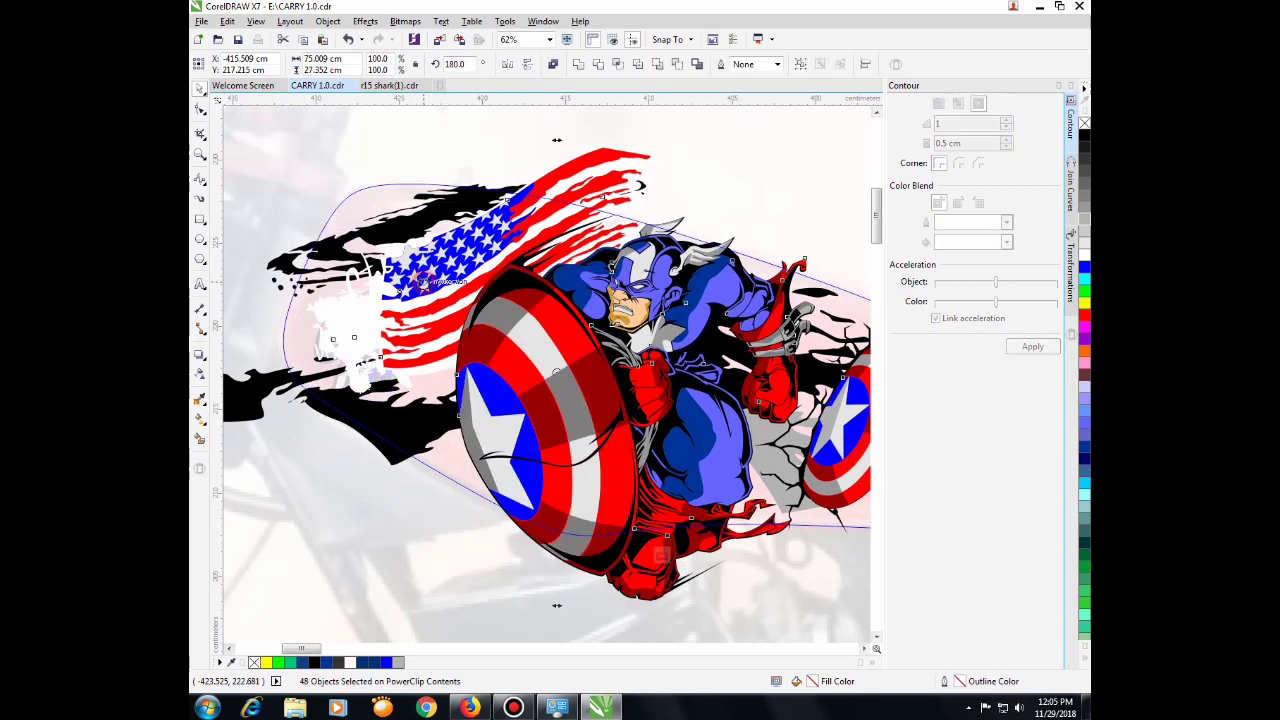
click(529, 152)
click(528, 187)
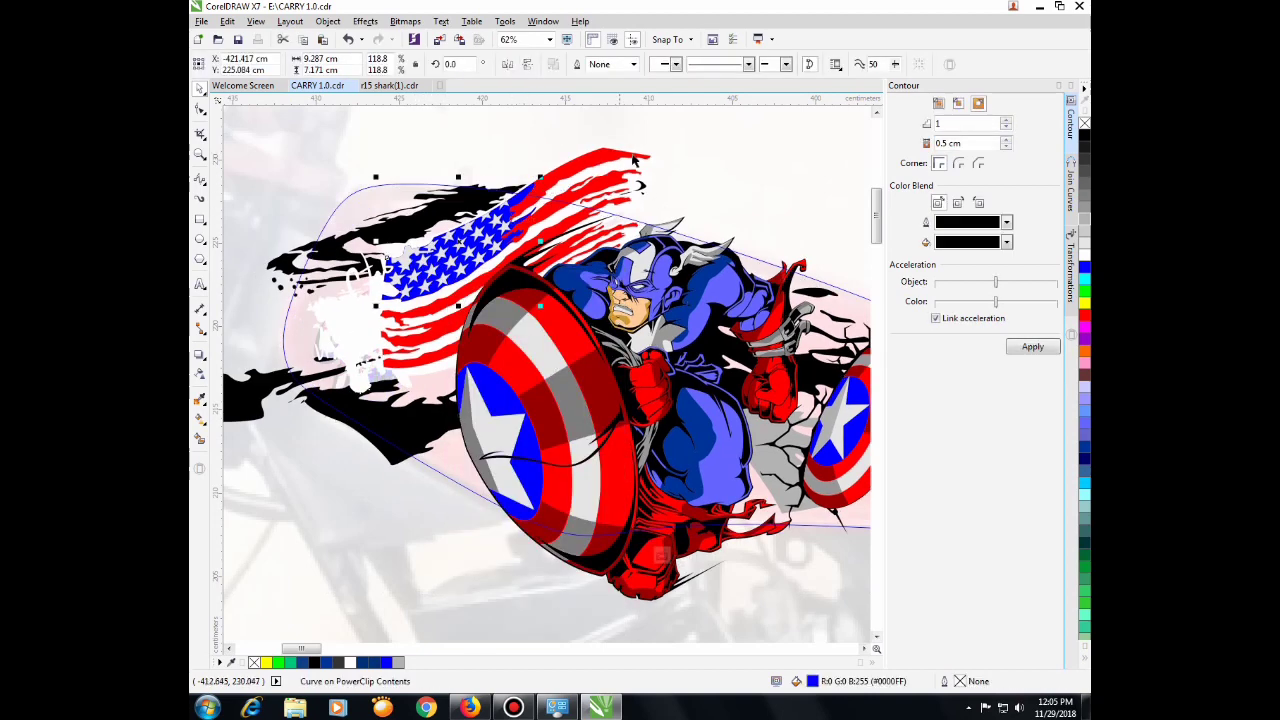
drag(684, 124, 350, 376)
scroll(433, 281, up, 3)
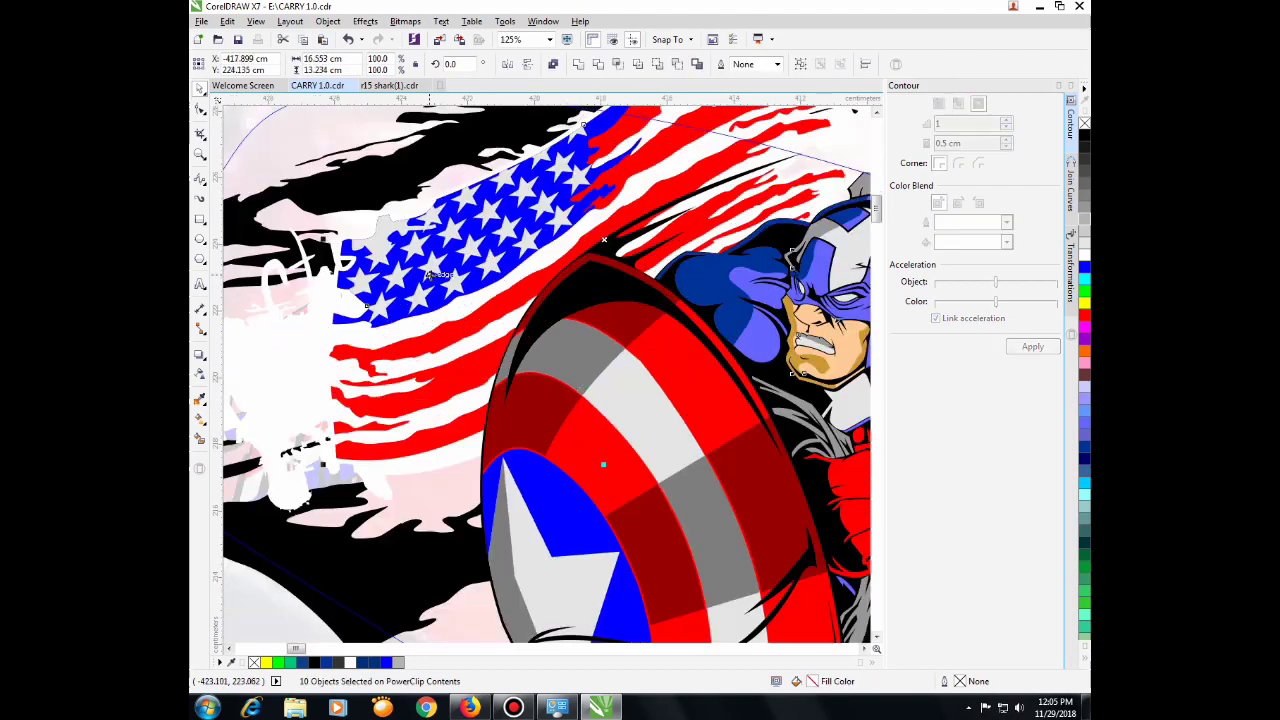
drag(436, 282, 398, 273)
scroll(398, 273, right, 2)
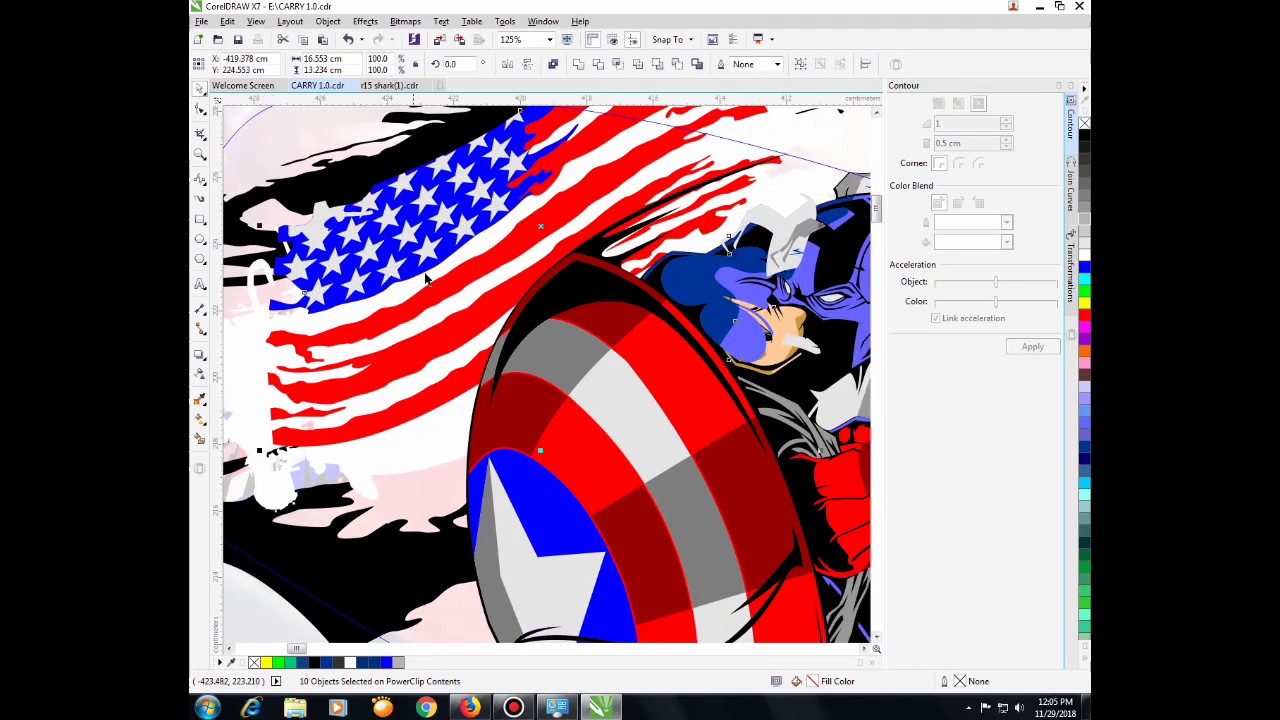
Step: Undo the flag move, ungrouping, lettering enlargement and artwork shift on the tank, and deselect the tank shape
scroll(494, 296, down, 4)
click(588, 201)
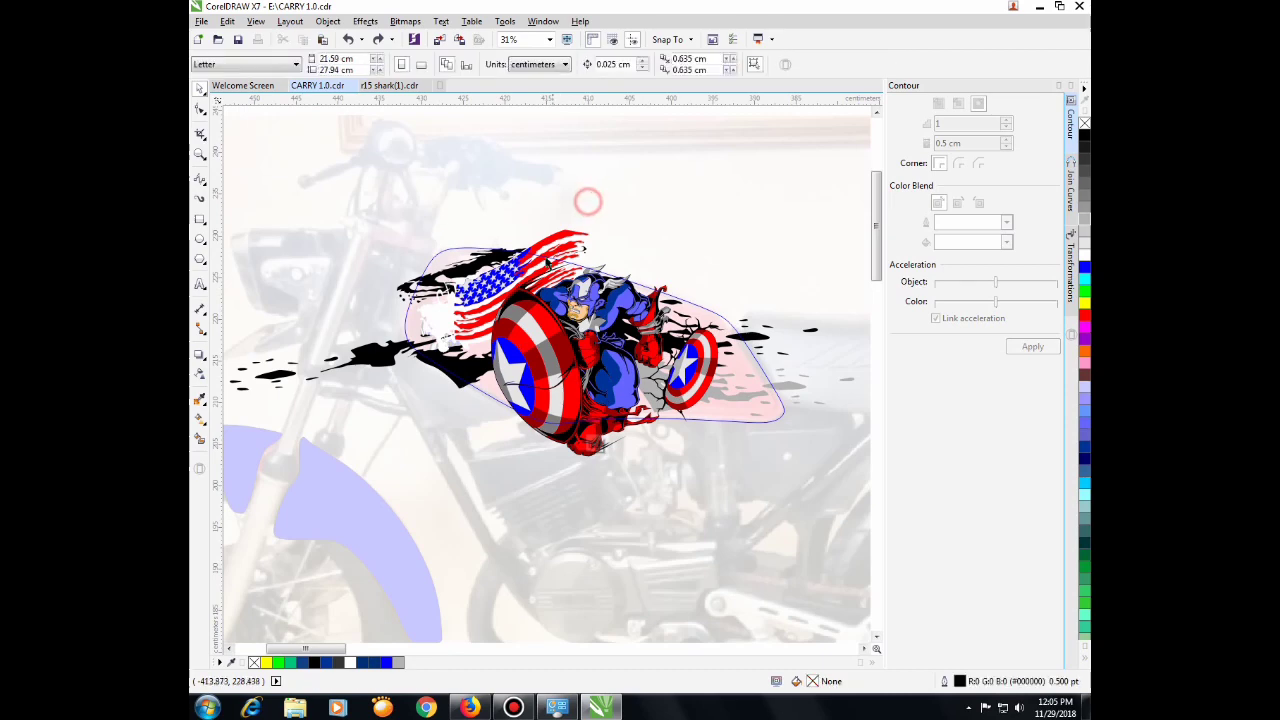
ctrl+click(541, 248)
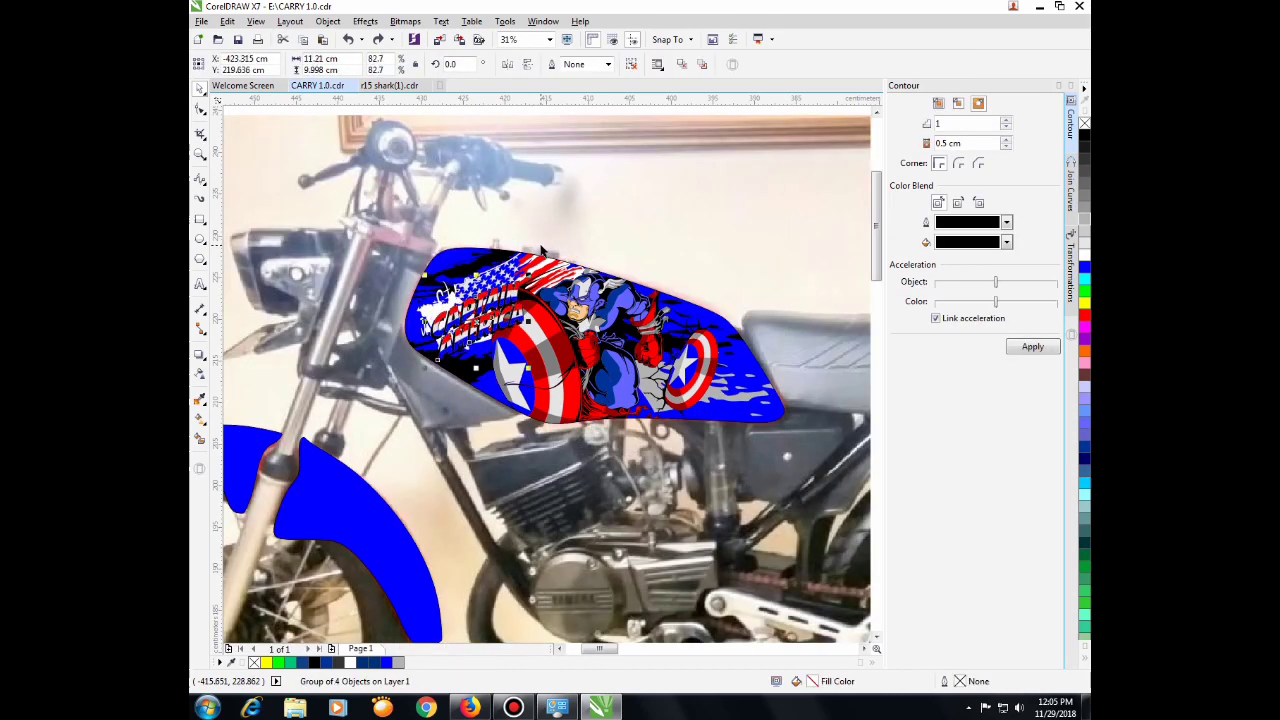
ctrl+click(541, 248)
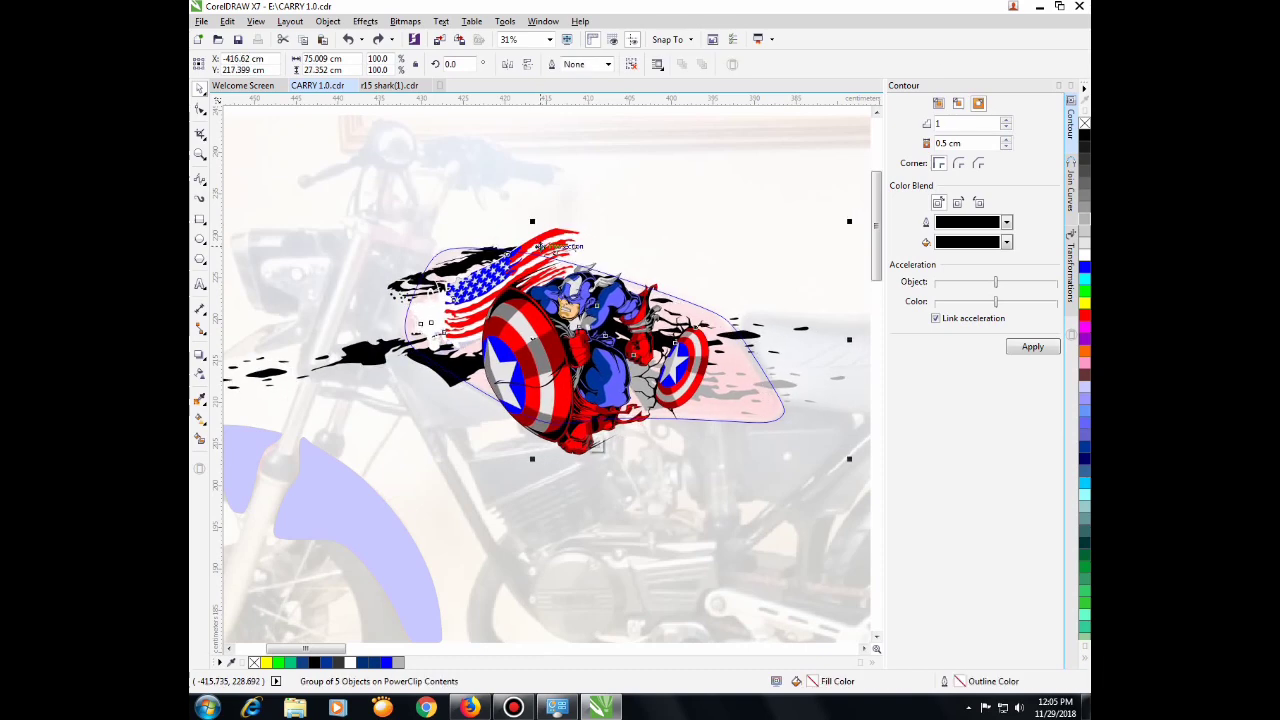
ctrl+click(541, 249)
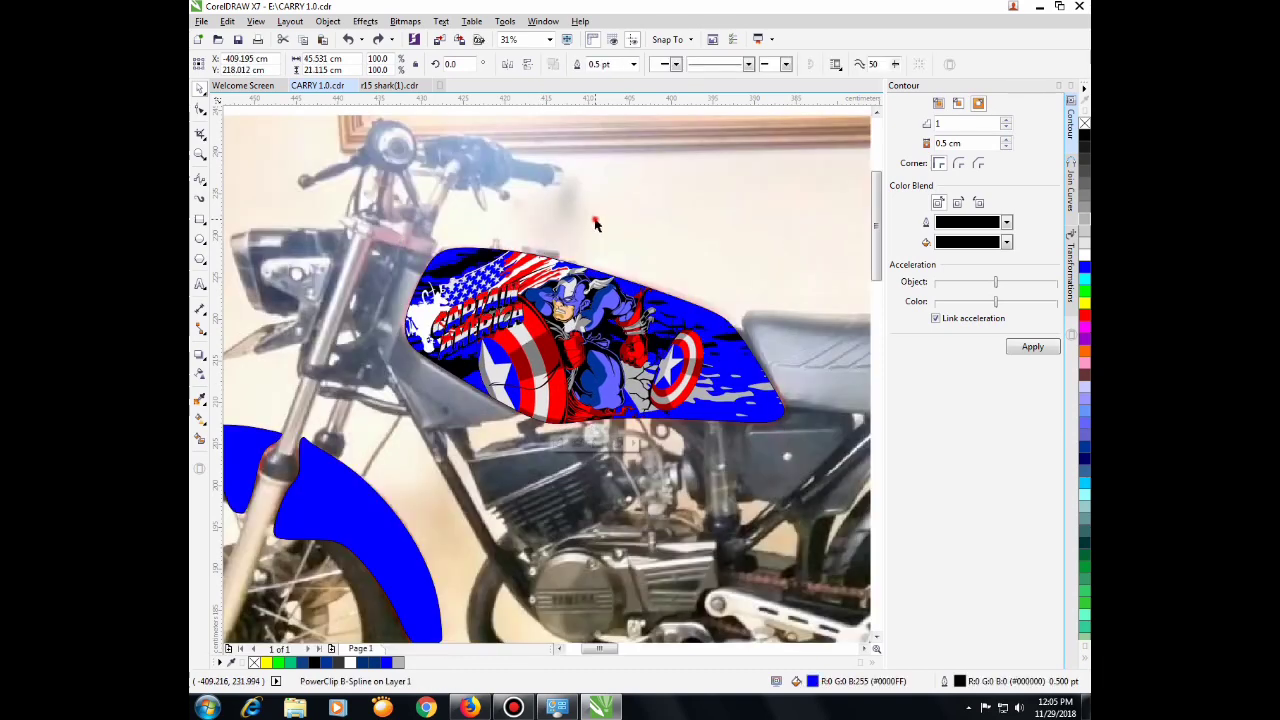
click(594, 222)
Step: Examine the lettering, flag and white splatter at the front of the tank, and check the overall livery
scroll(466, 304, up, 2)
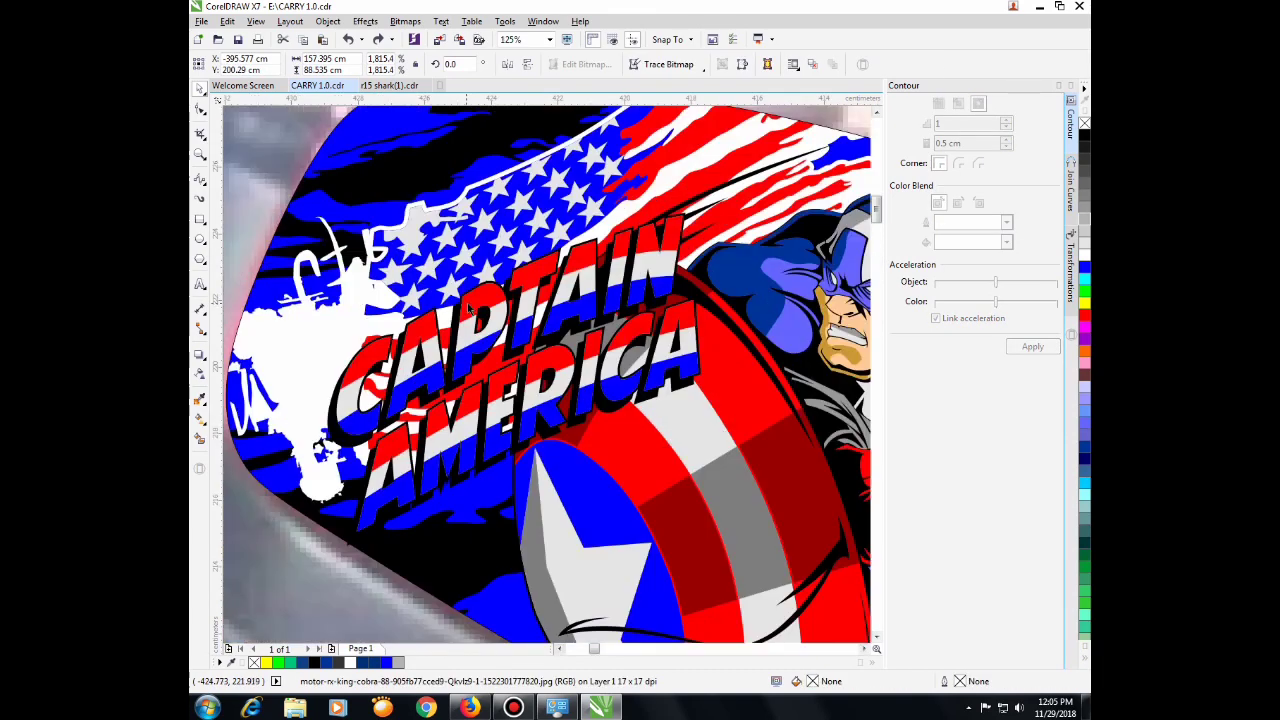
scroll(640, 339, down, 1)
click(578, 345)
scroll(468, 323, up, 1)
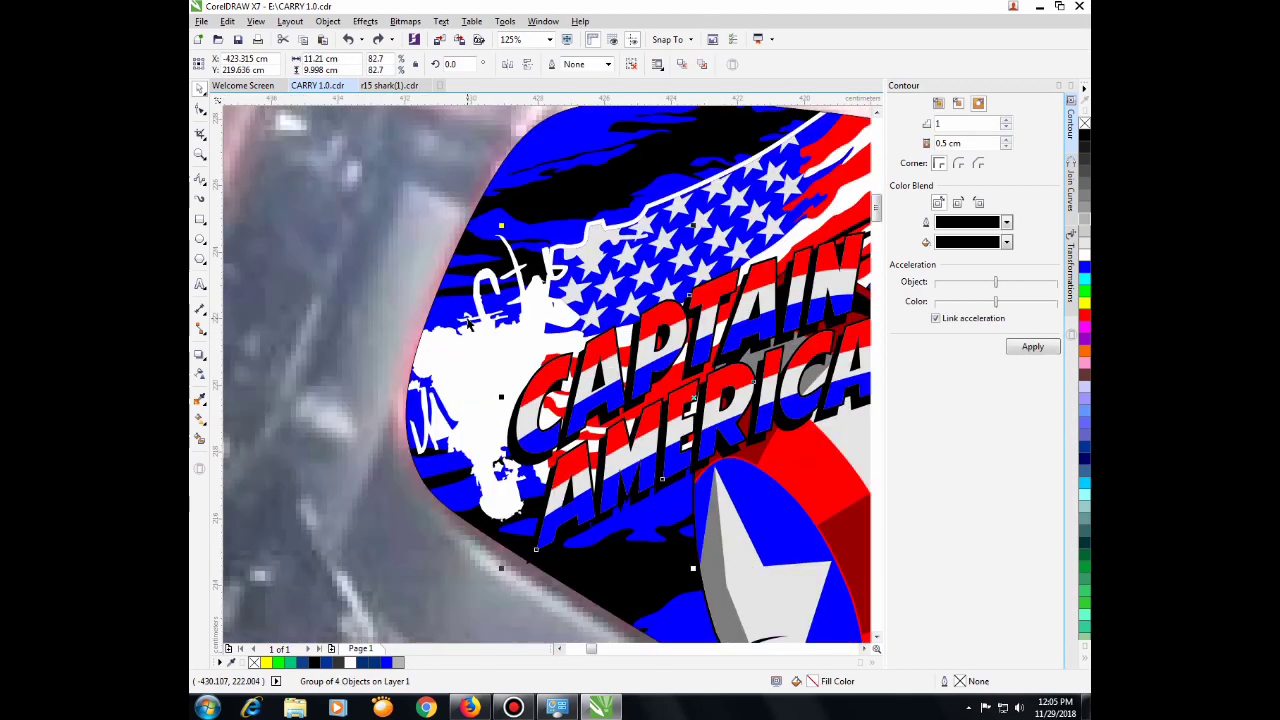
scroll(580, 316, down, 2)
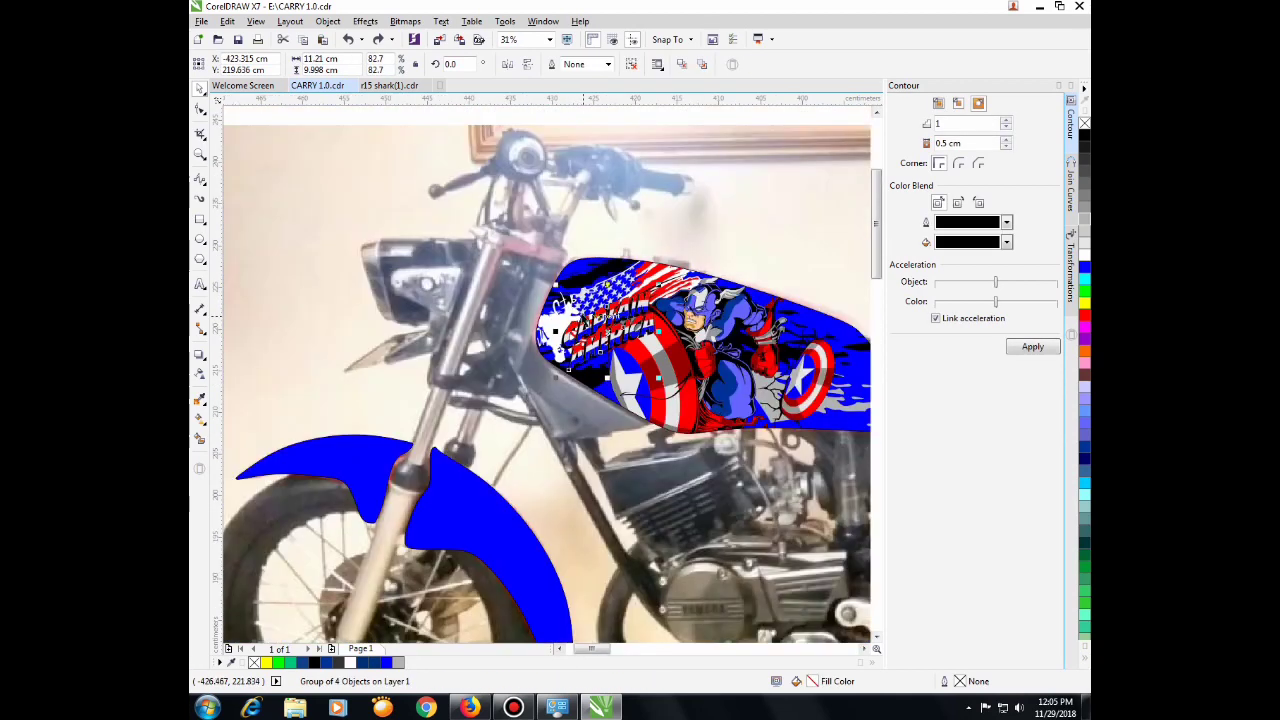
click(665, 207)
scroll(626, 349, down, 2)
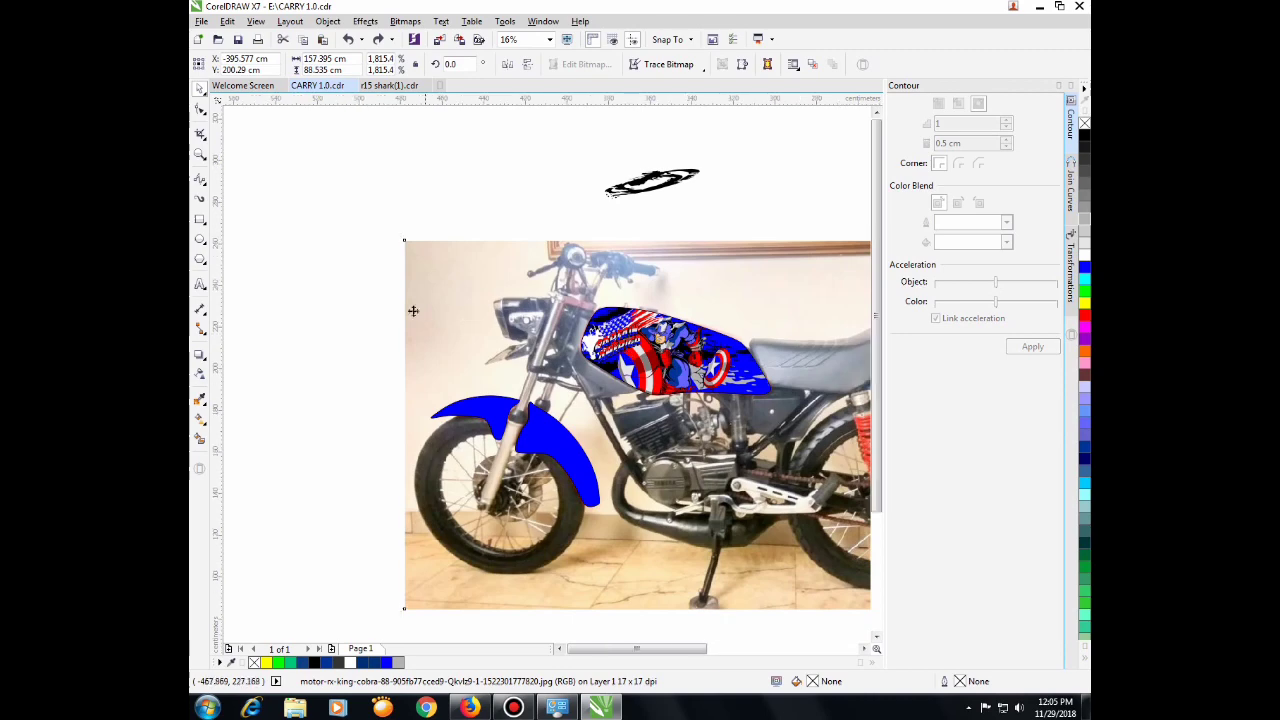
scroll(409, 308, down, 1)
scroll(482, 313, up, 1)
Step: Move the nearest black splatter curve to the photo's upper front corner and break it apart into separate pieces
click(634, 249)
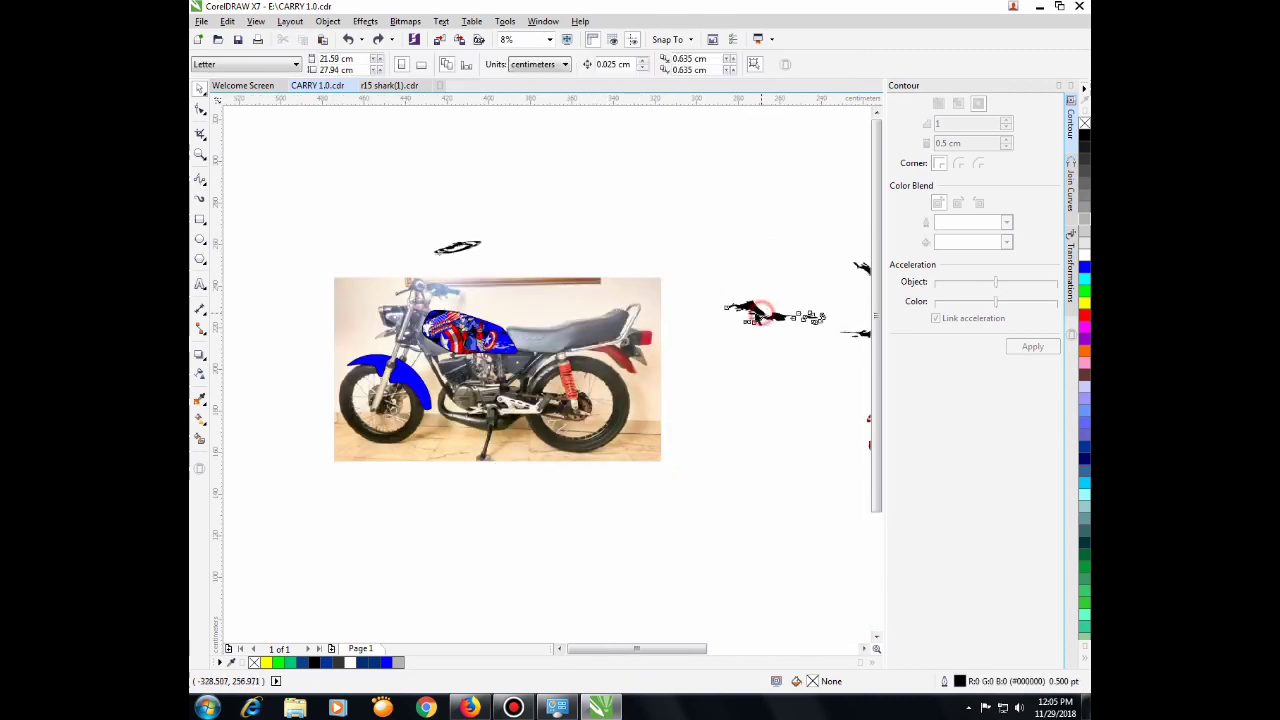
click(750, 310)
drag(750, 310, 322, 275)
scroll(322, 275, up, 2)
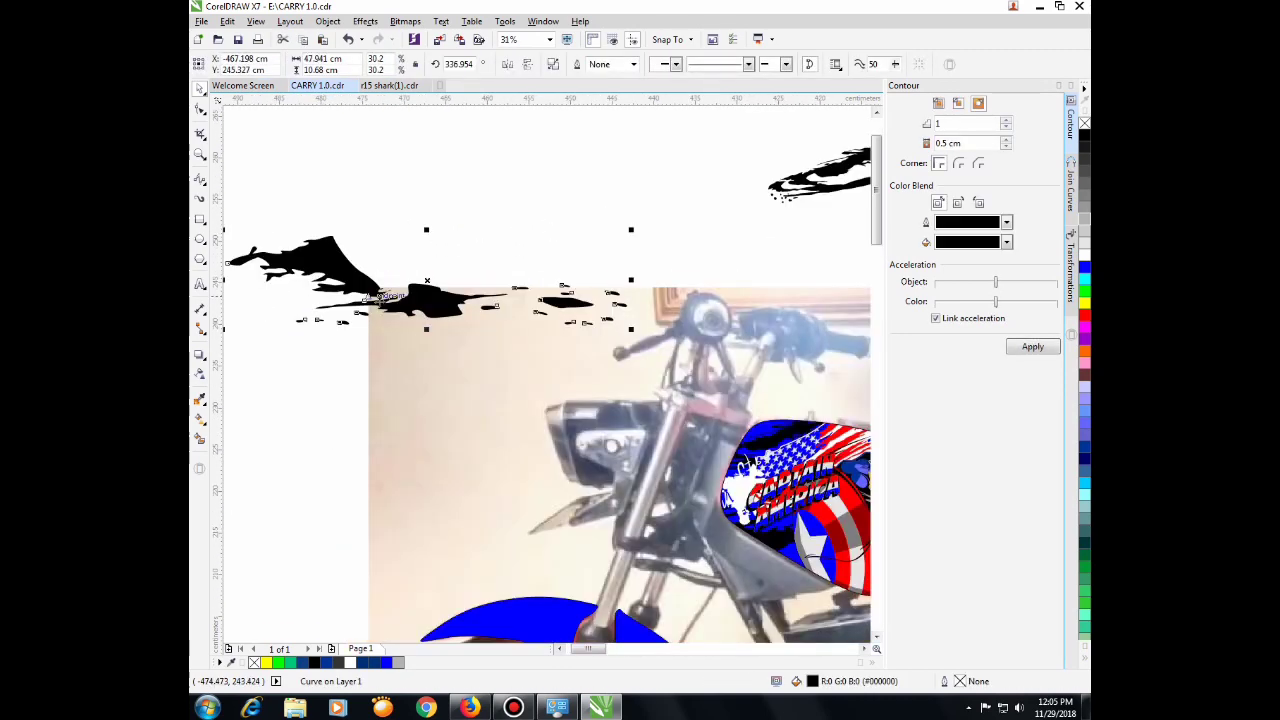
right_click(433, 310)
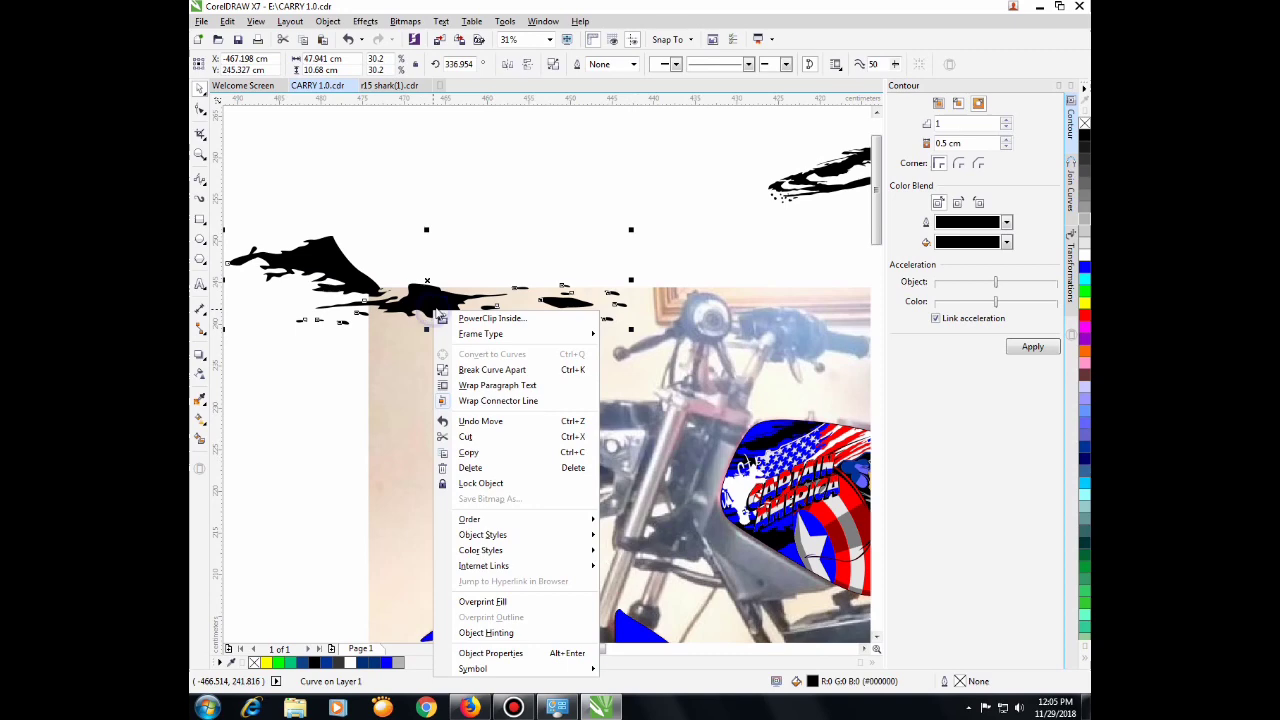
click(493, 370)
click(497, 312)
click(455, 300)
Step: Move the large pointed piece of the broken-apart splatter onto the blue front fender
scroll(455, 295, down, 1)
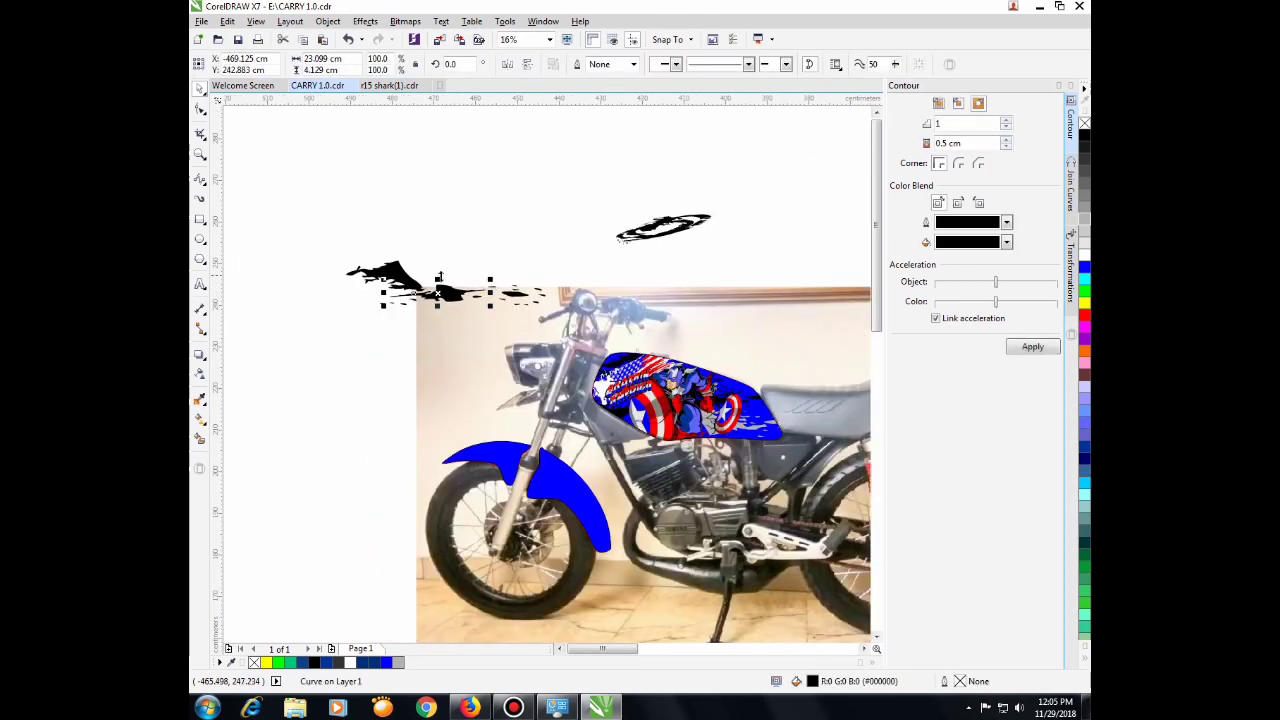
drag(345, 271, 497, 443)
scroll(512, 487, up, 1)
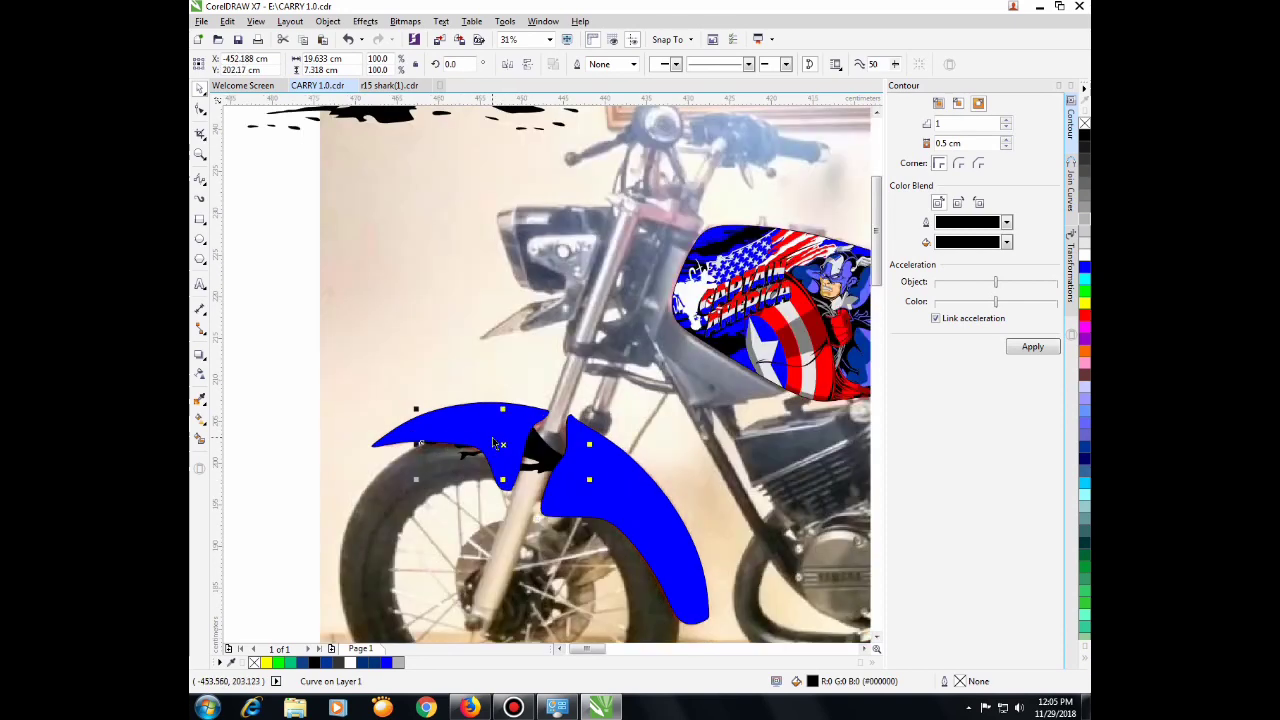
Step: Bring the black splatter piece on the front fender to the front of the page, accepting the layer change
right_click(525, 451)
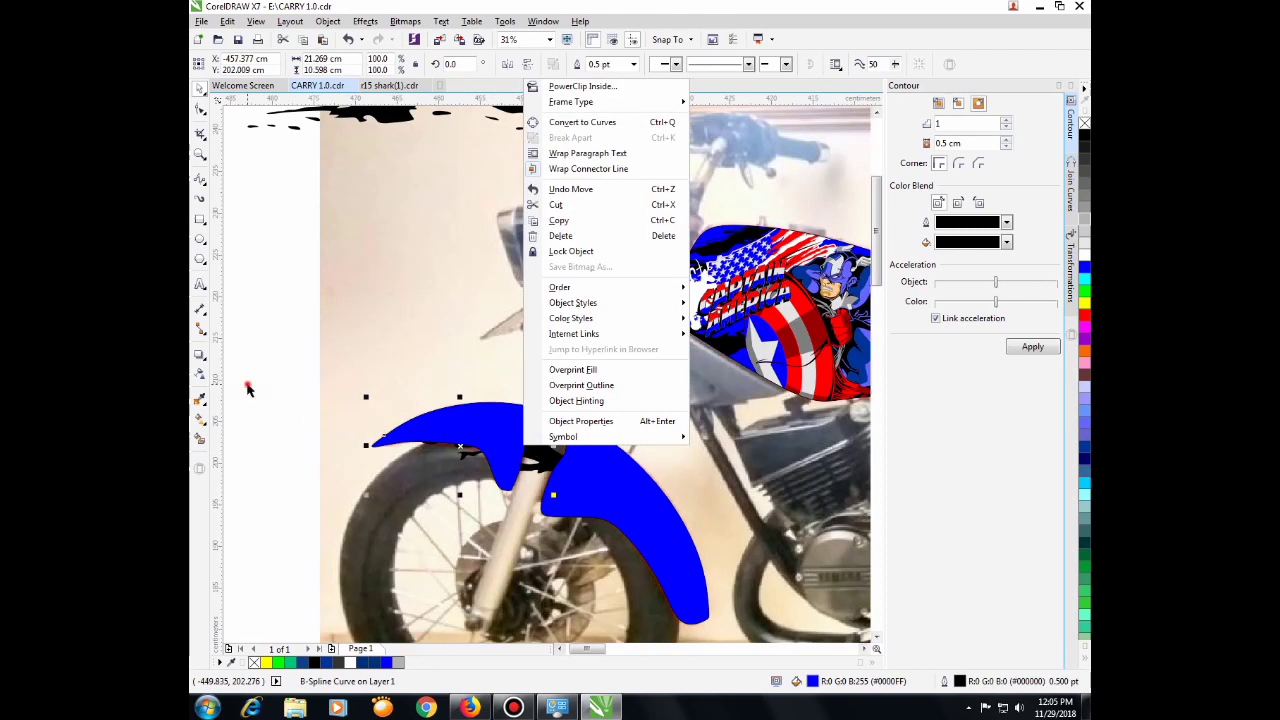
click(248, 386)
click(549, 462)
right_click(549, 462)
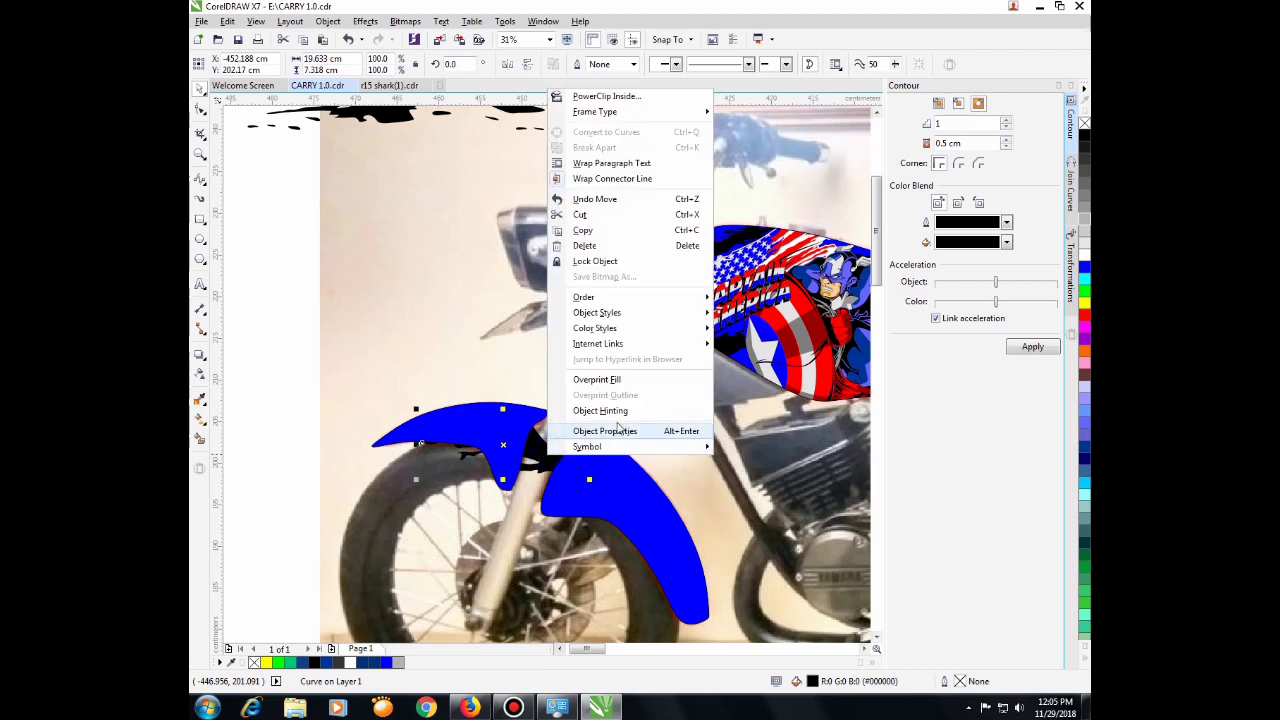
mouse_move(616, 300)
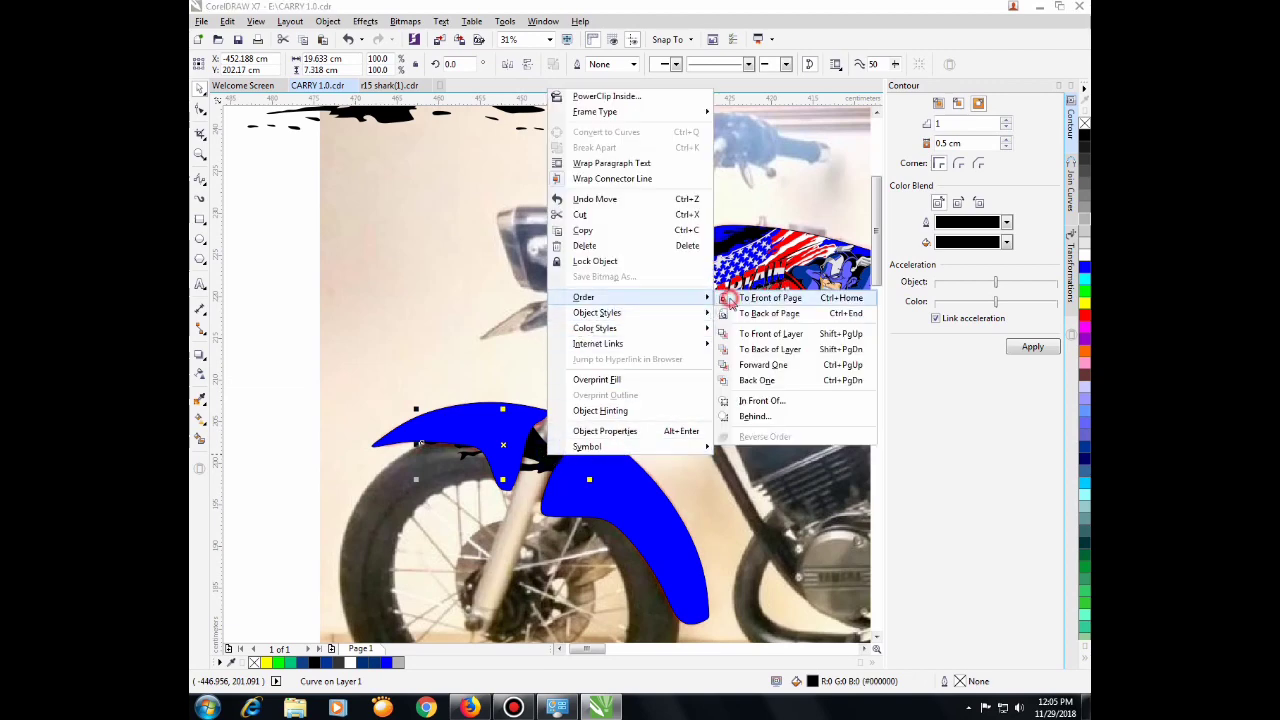
click(766, 298)
click(683, 366)
scroll(535, 455, down, 2)
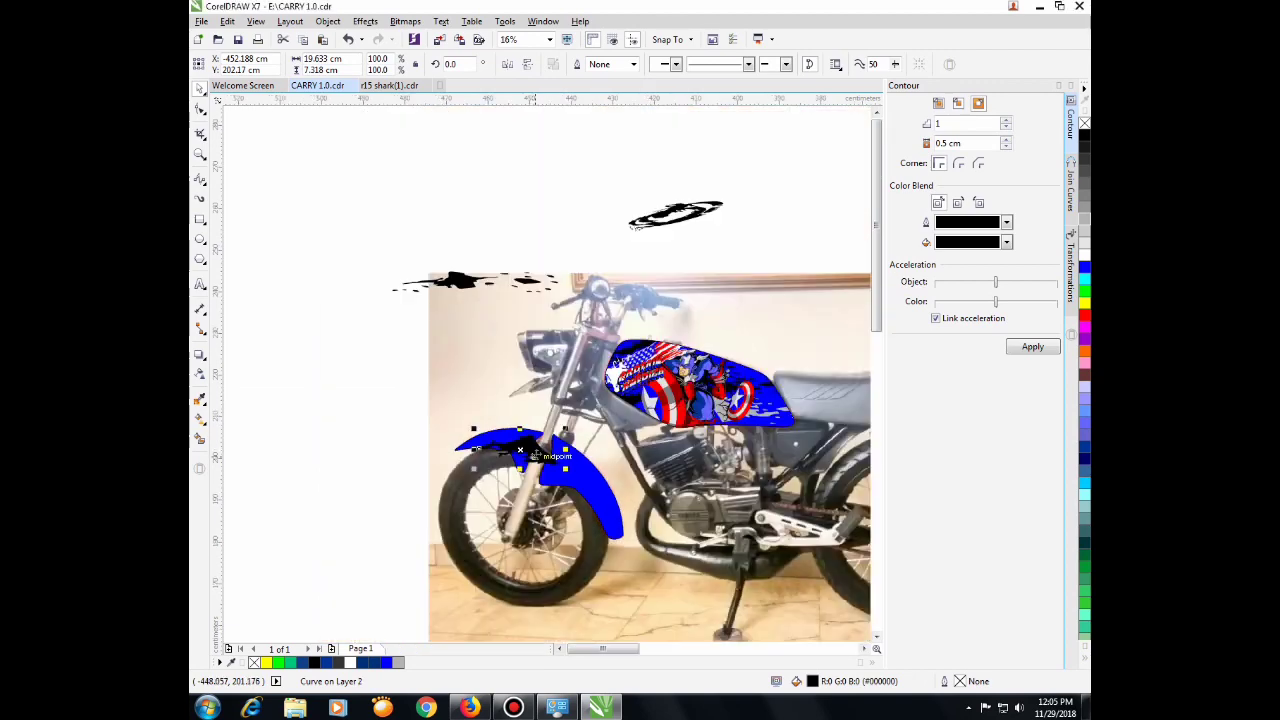
Step: Mirror the black splatter piece horizontally and shift it along the lower edge of the front fender
click(478, 448)
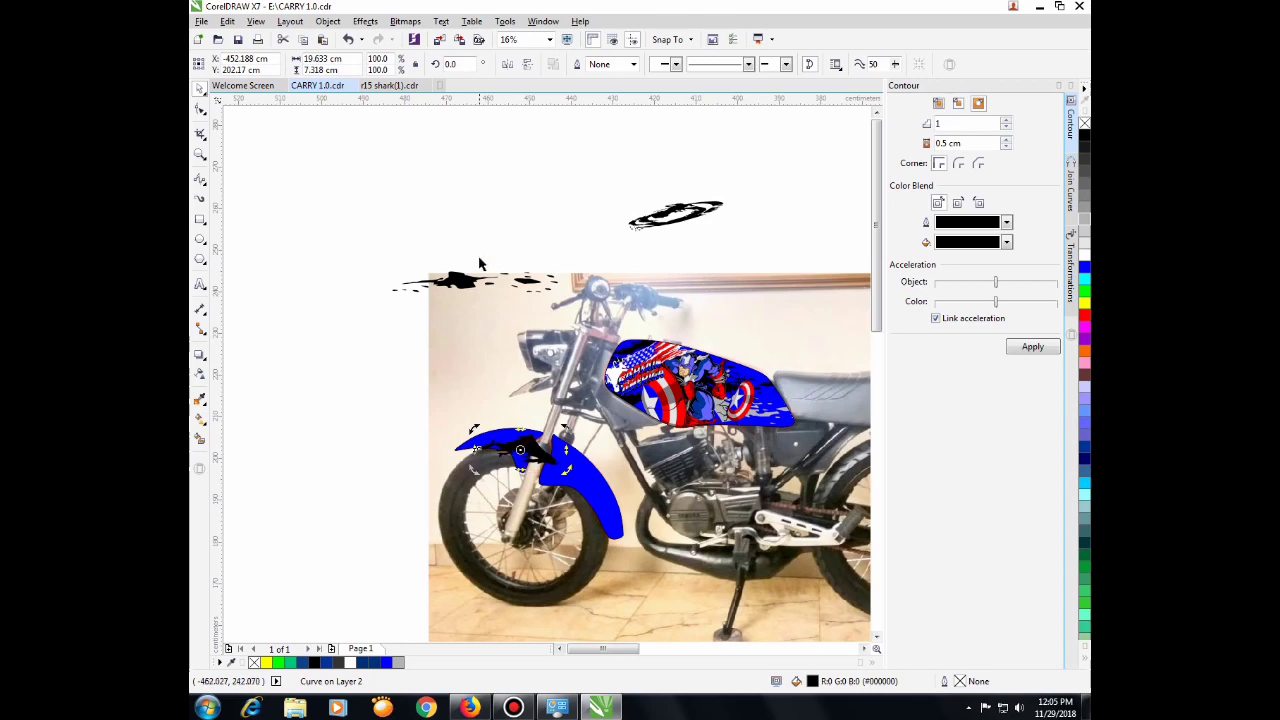
click(507, 65)
scroll(520, 452, up, 2)
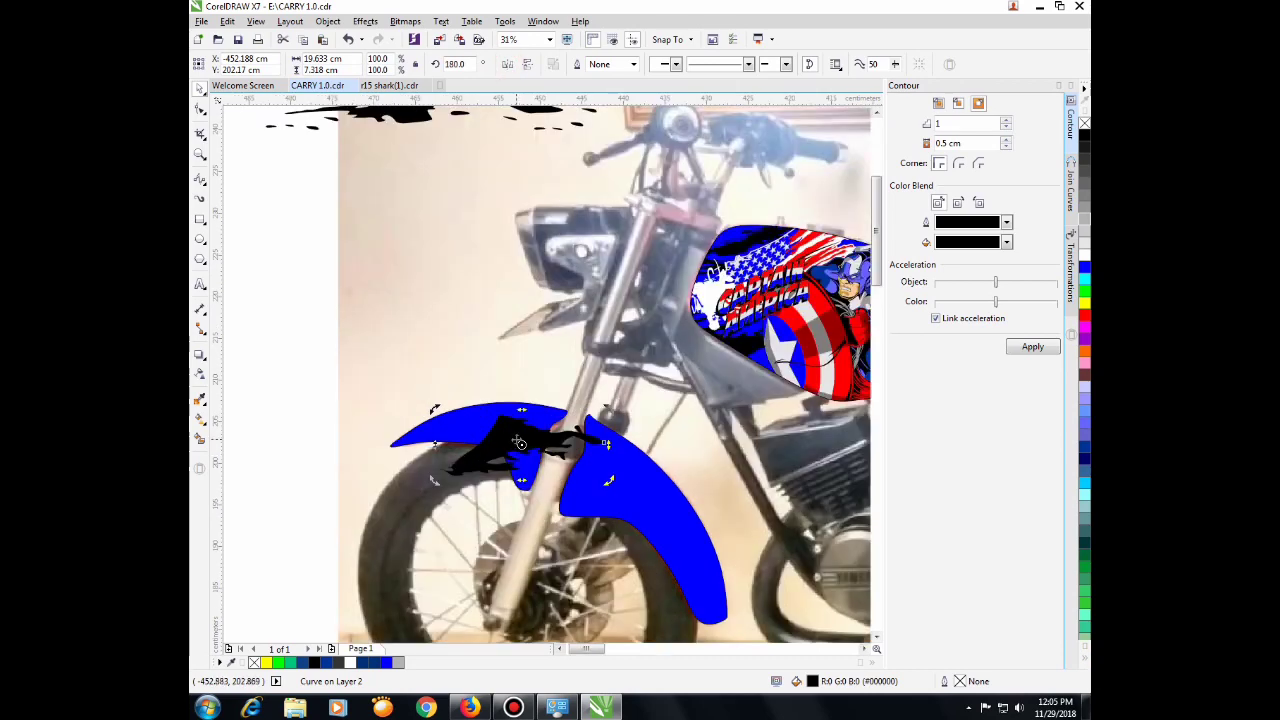
drag(520, 443, 493, 452)
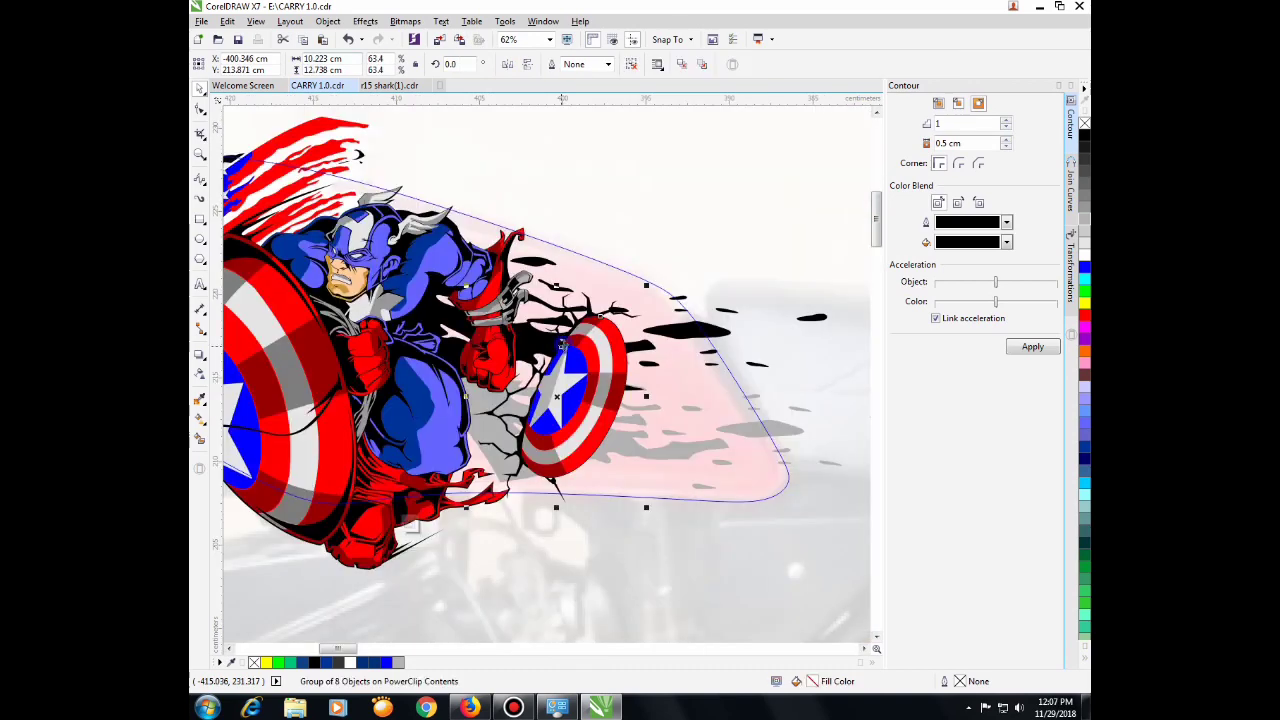
Step: Finish editing the tank's clipped contents, paste a copy of the cracked star shield group, and move it onto the front fender
right_click(566, 331)
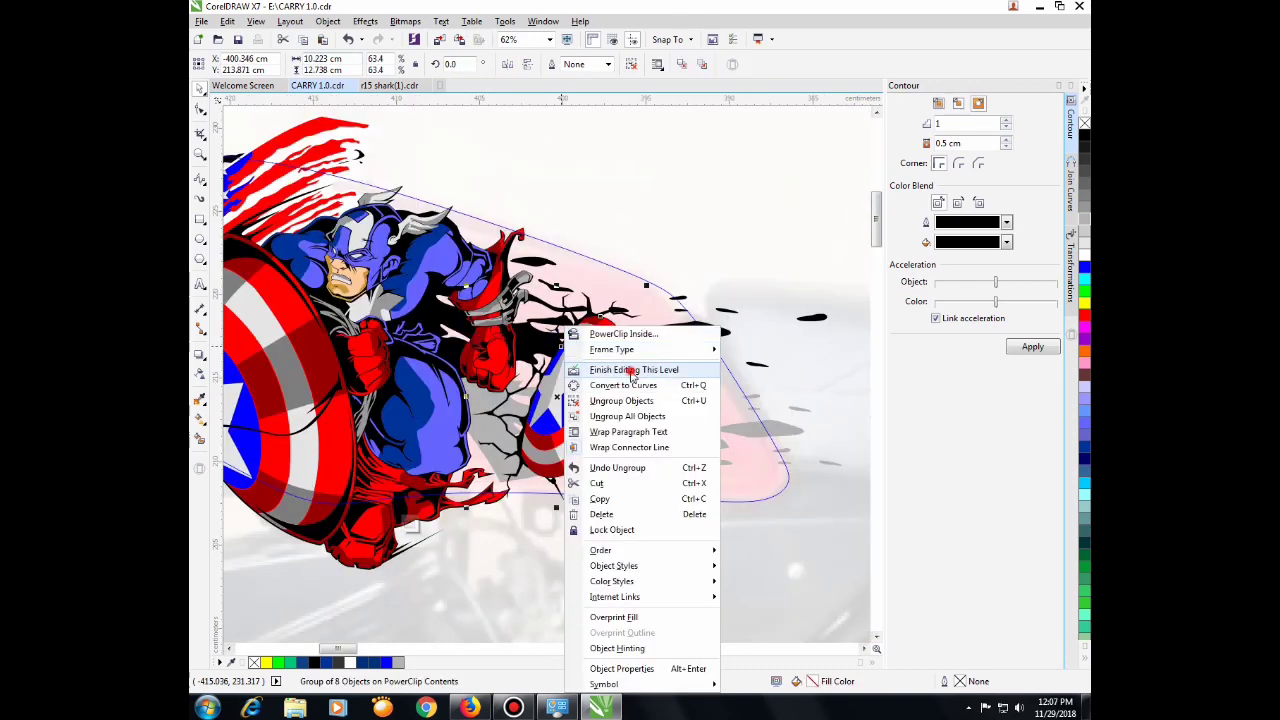
click(632, 371)
scroll(477, 407, down, 6)
scroll(477, 407, up, 2)
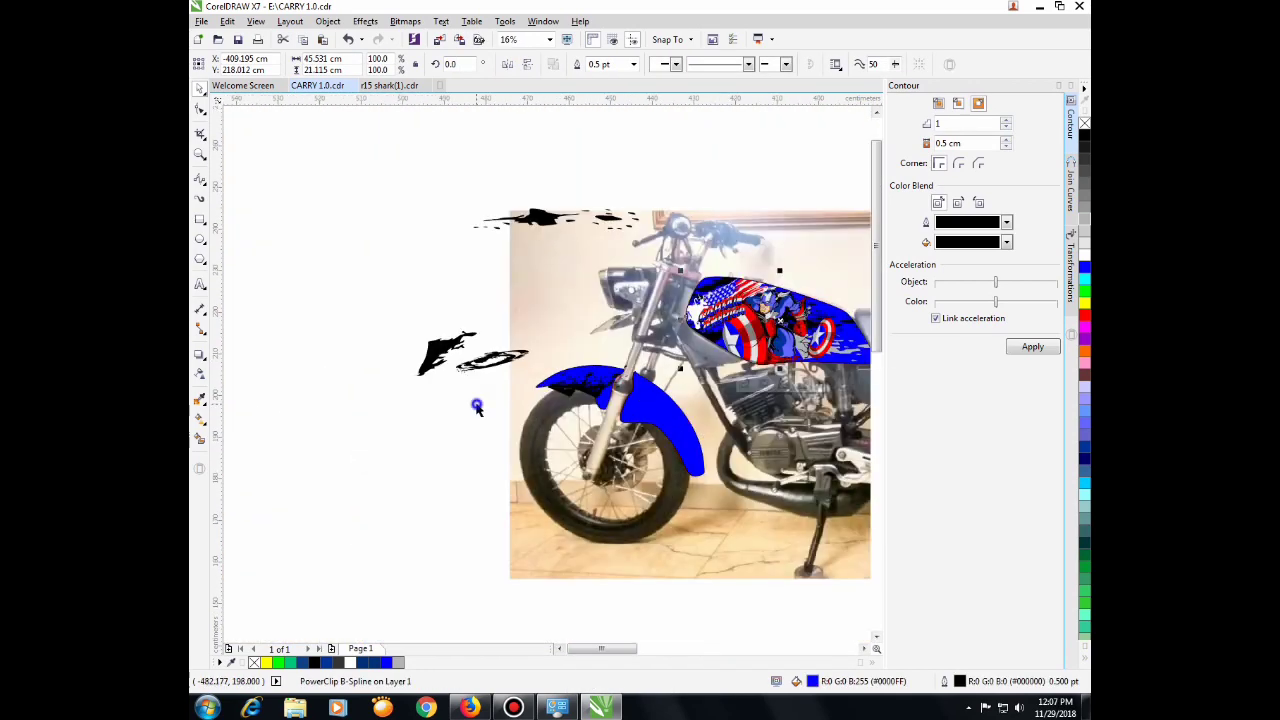
right_click(477, 407)
click(513, 495)
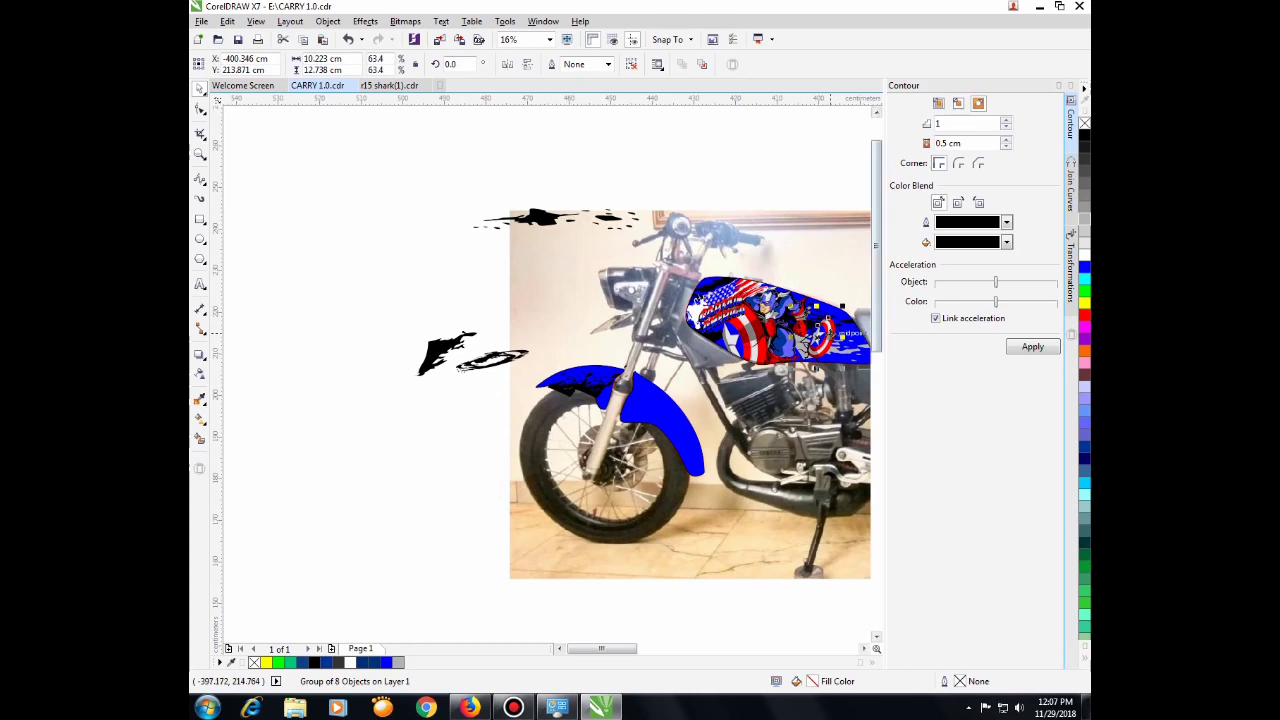
drag(843, 330, 617, 380)
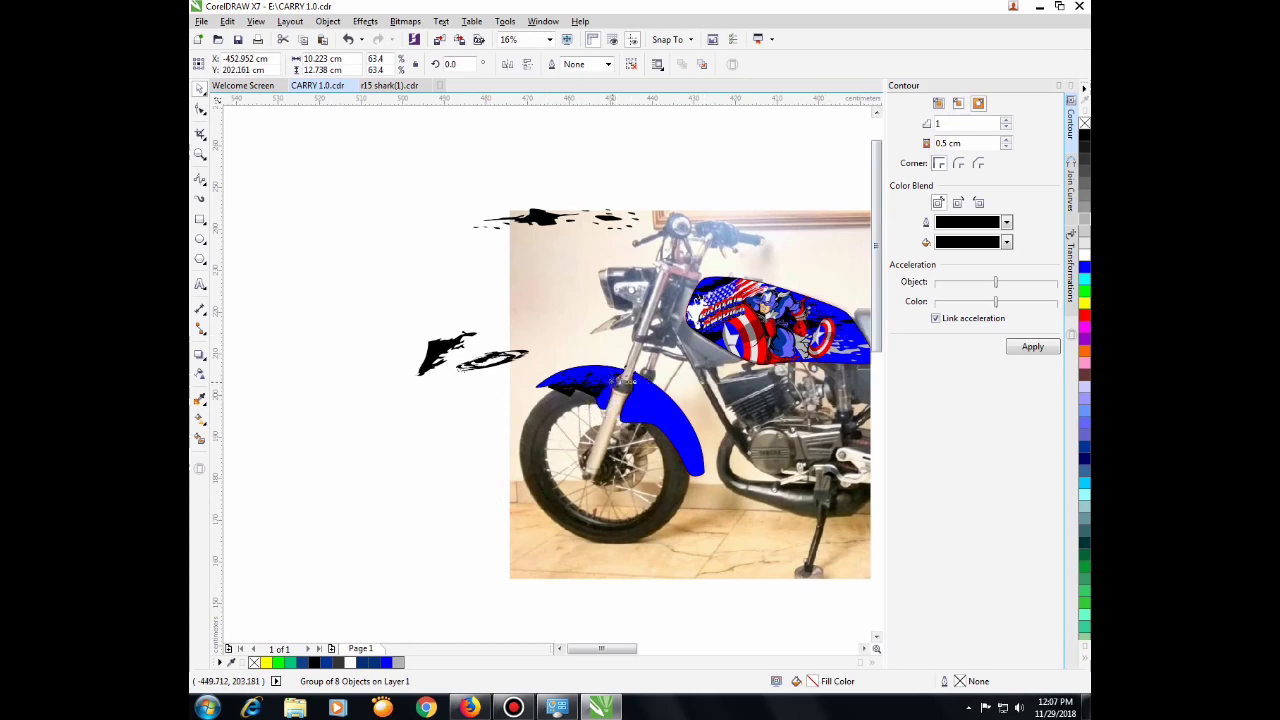
Step: Scale the pasted shield group to about 54.1% and bring it to the front of the page above the splatter
scroll(617, 380, up, 3)
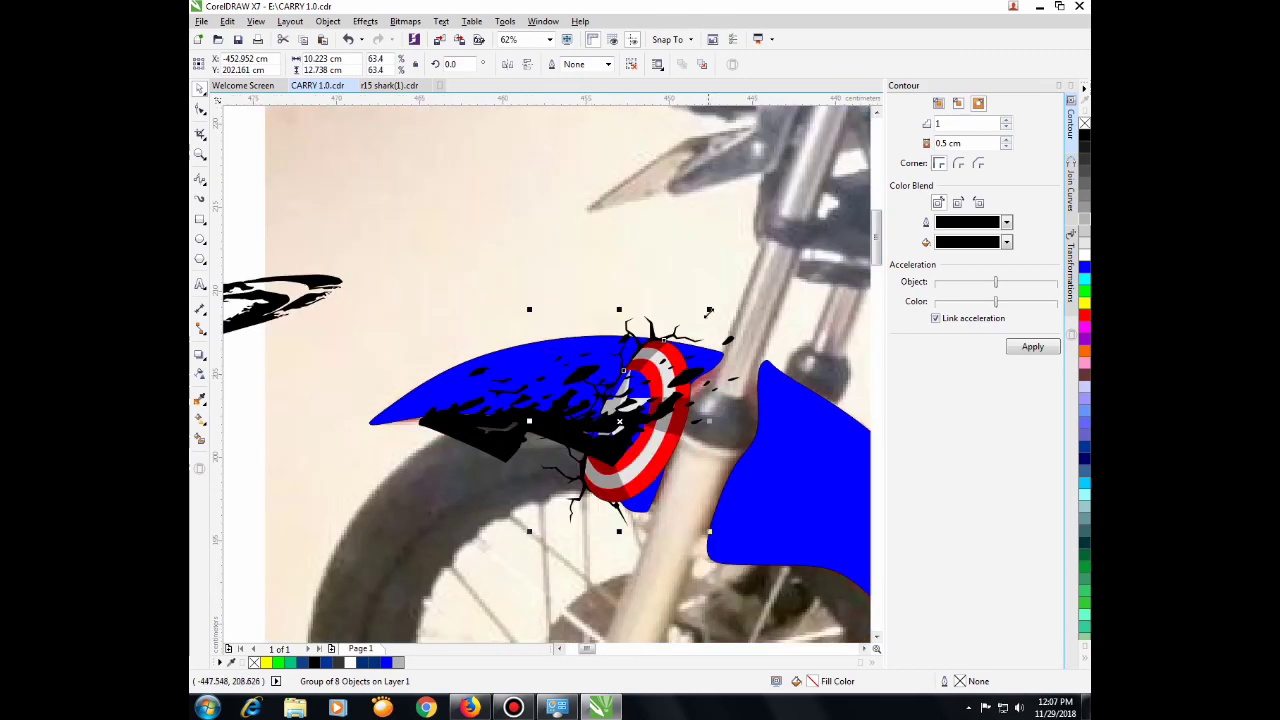
drag(708, 310, 685, 339)
drag(630, 401, 637, 376)
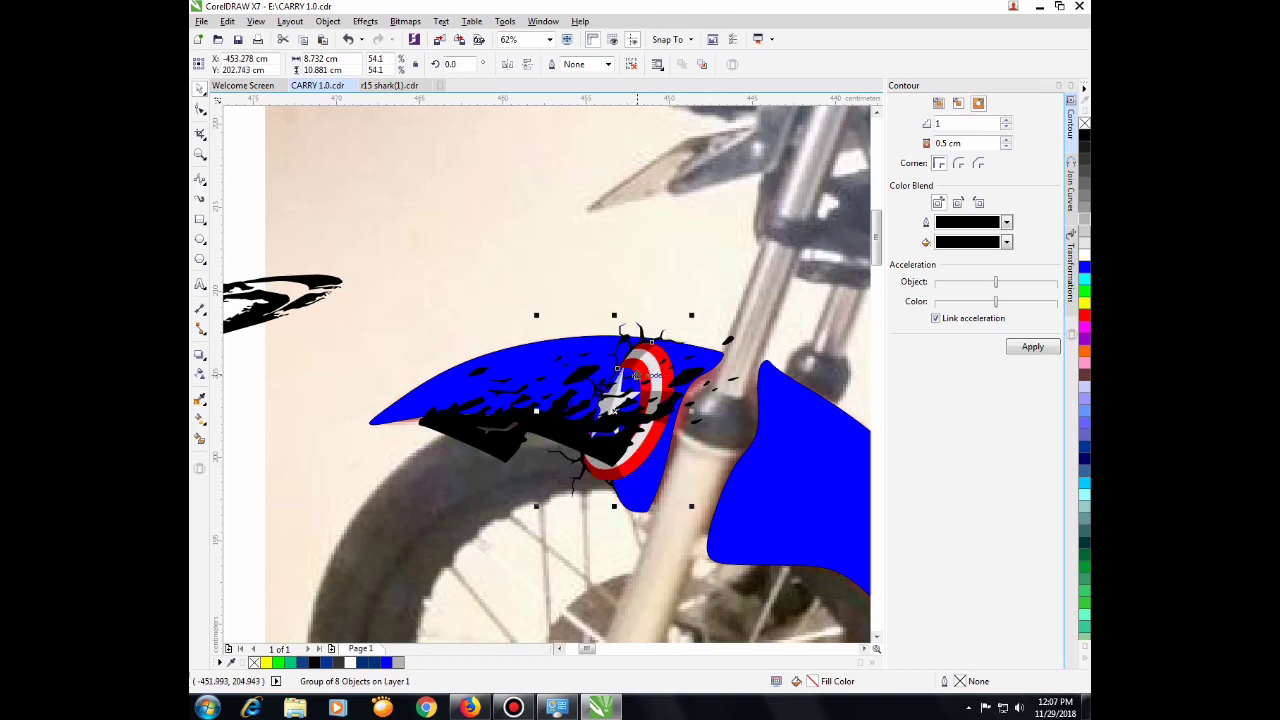
right_click(637, 376)
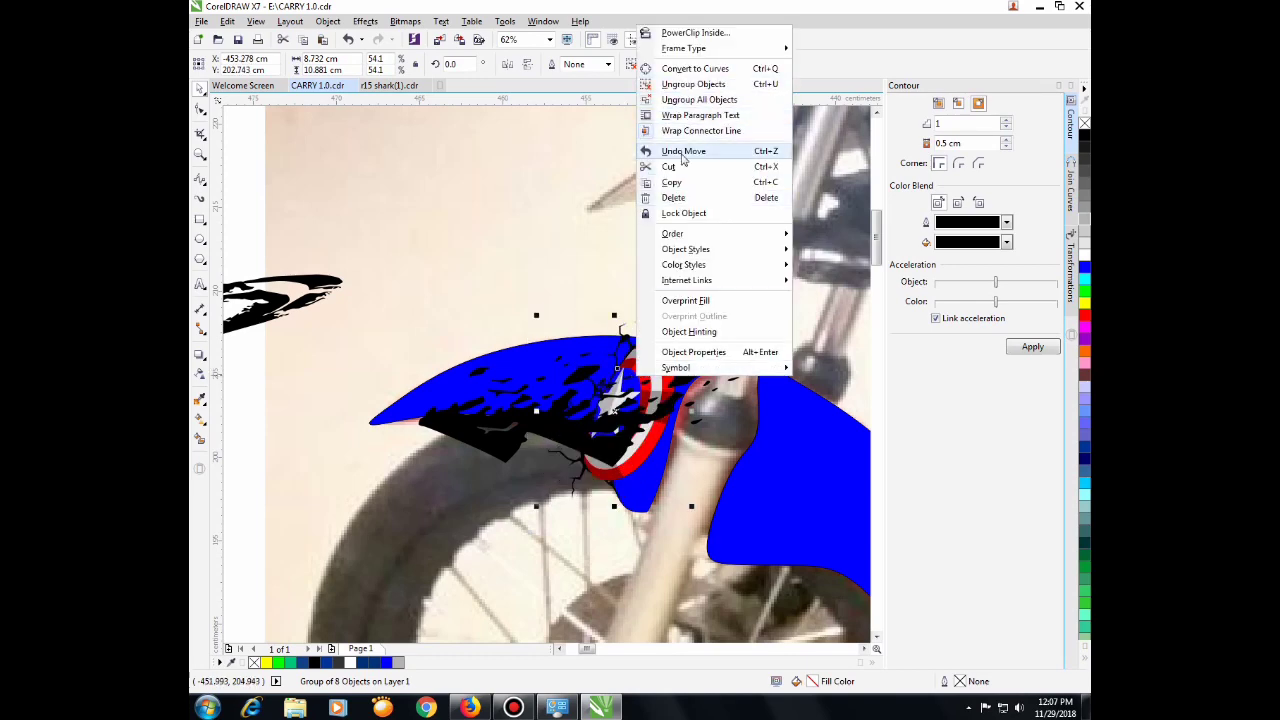
mouse_move(730, 236)
click(827, 238)
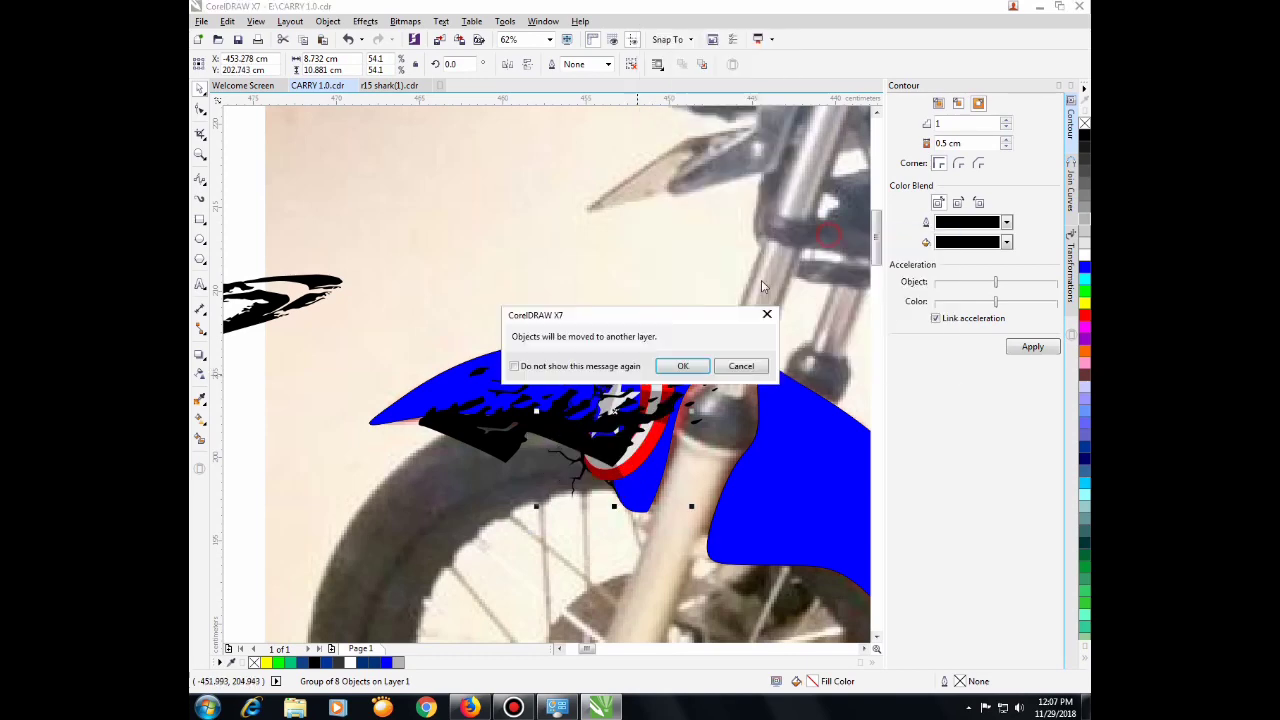
click(682, 368)
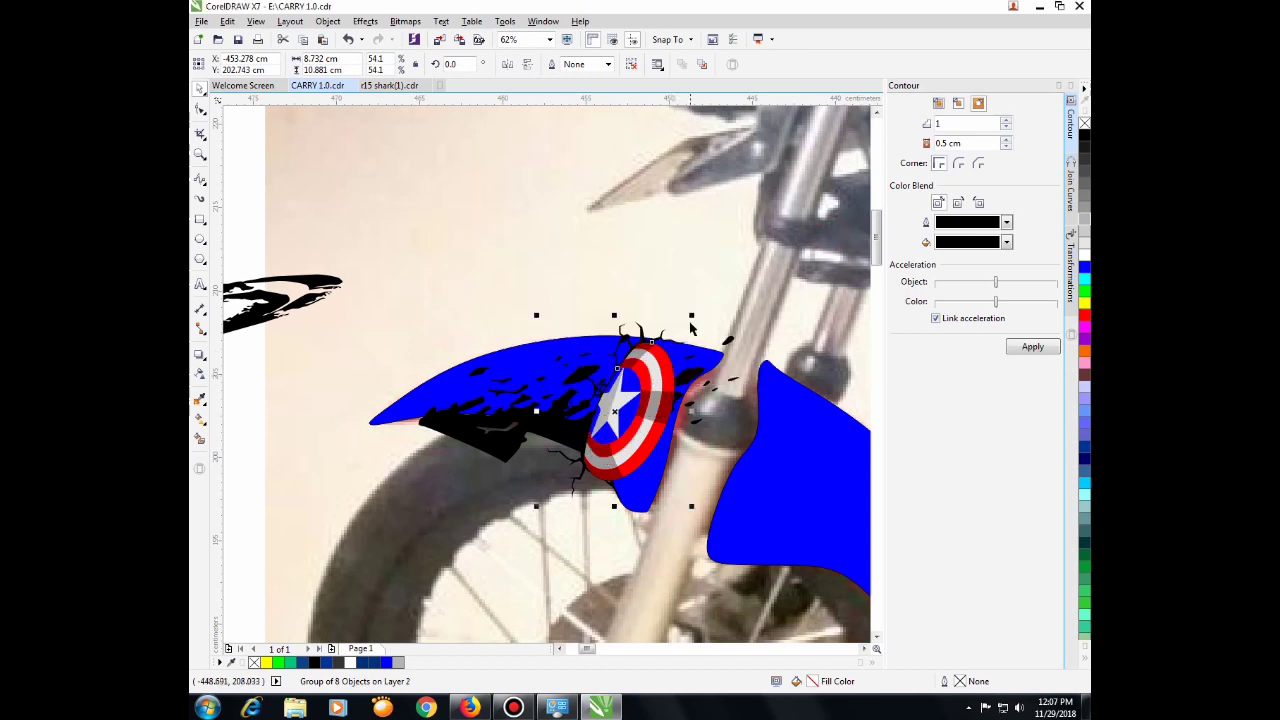
Step: Rotate the fender shield to about 315.8° and shrink it to about 45.5%, placing it over the splatter
click(651, 368)
drag(690, 316, 640, 382)
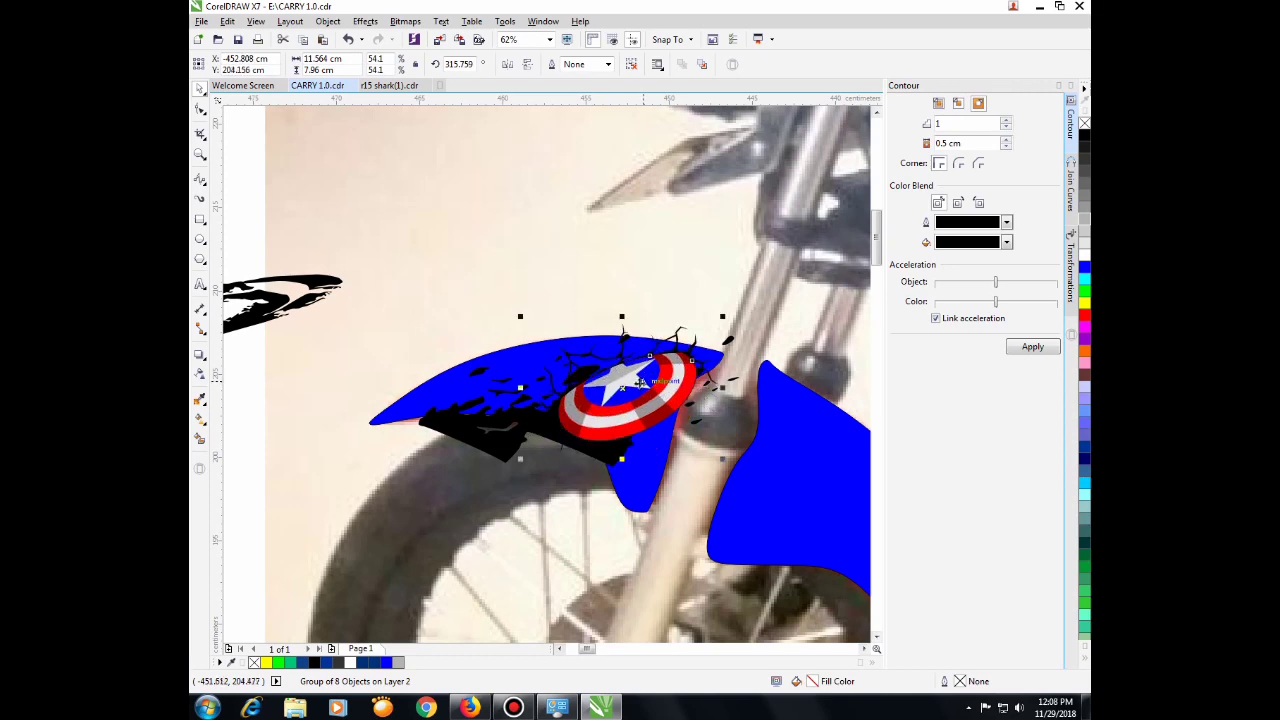
drag(722, 316, 692, 337)
drag(615, 390, 607, 375)
scroll(607, 375, up, 2)
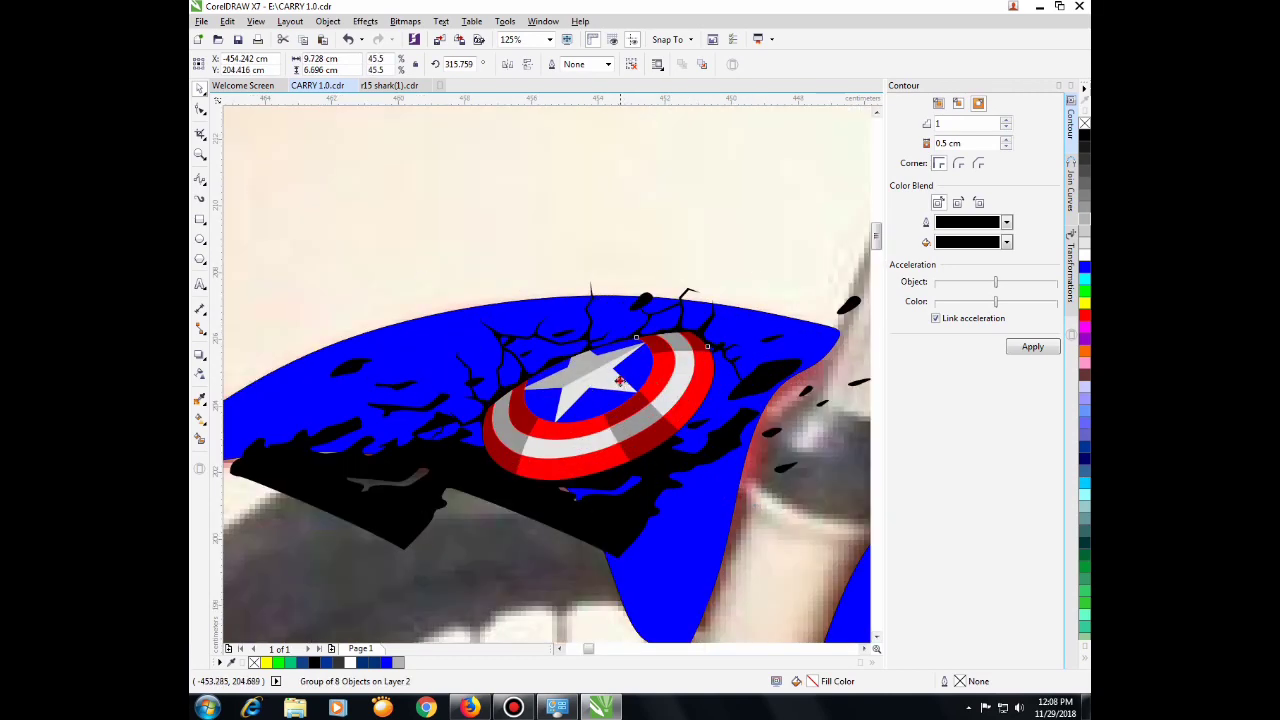
scroll(428, 369, down, 5)
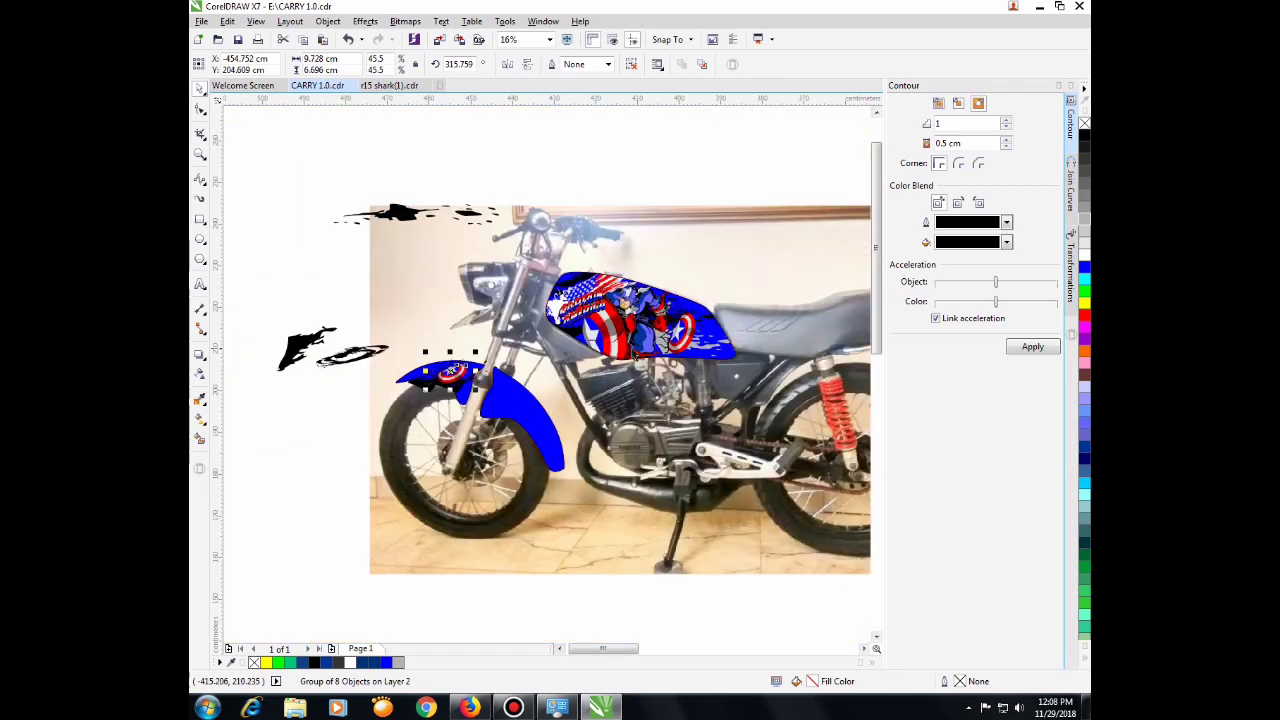
Step: Move the running Captain America figure from outside the photo to the blank area ahead of the front wheel
scroll(634, 355, down, 2)
scroll(812, 395, up, 1)
click(832, 393)
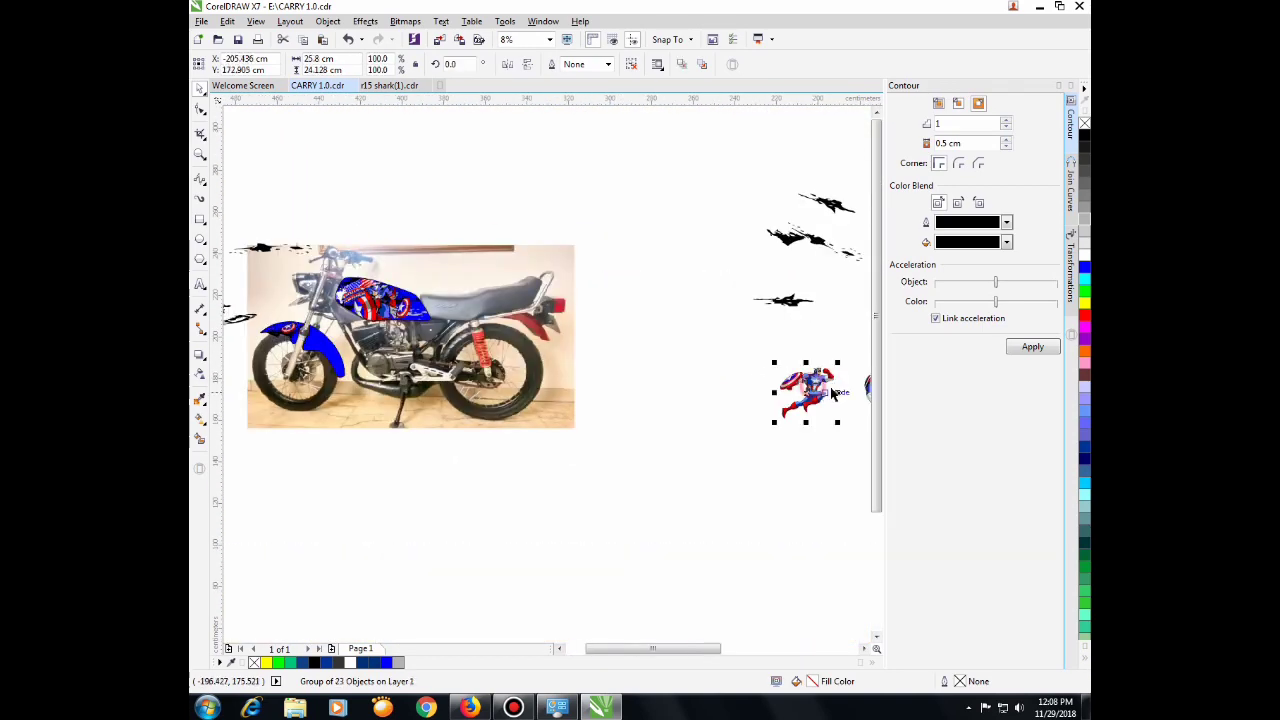
scroll(832, 393, down, 1)
drag(832, 393, 560, 366)
scroll(600, 367, up, 3)
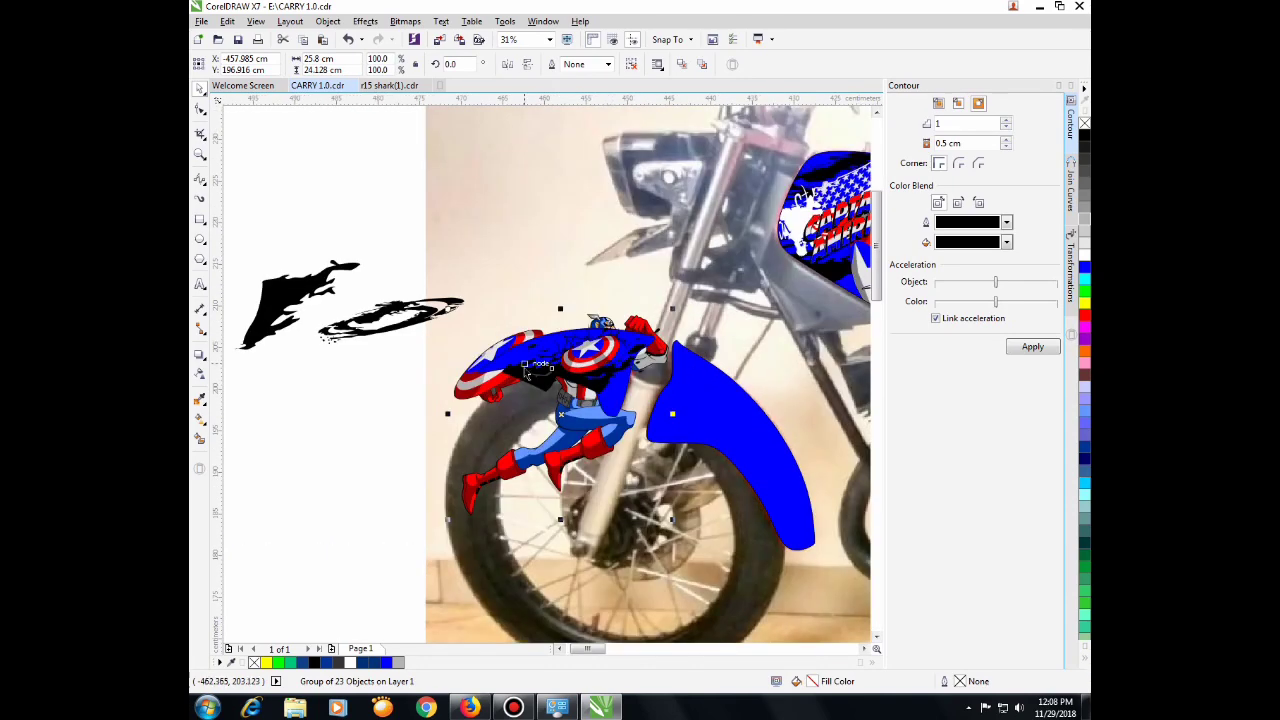
drag(557, 415, 417, 418)
Step: Bring the running Captain America figure to the front of the page, accepting the layer change
right_click(419, 418)
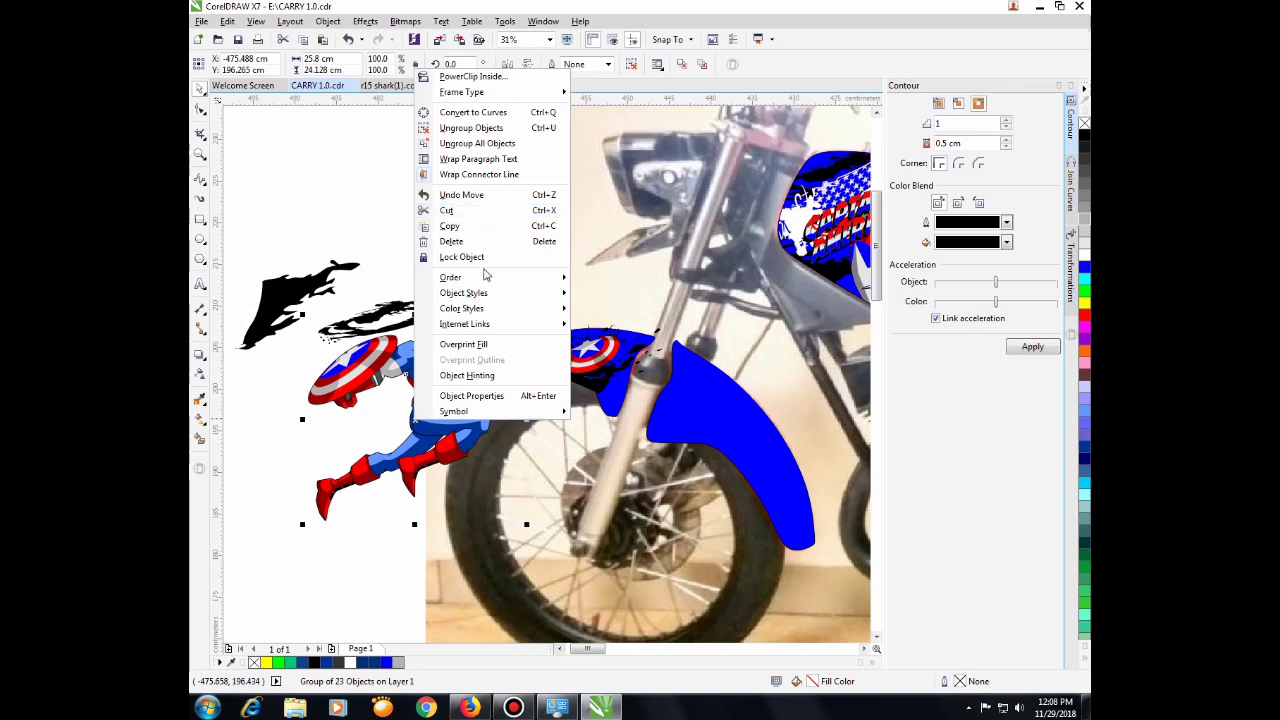
mouse_move(564, 280)
click(604, 279)
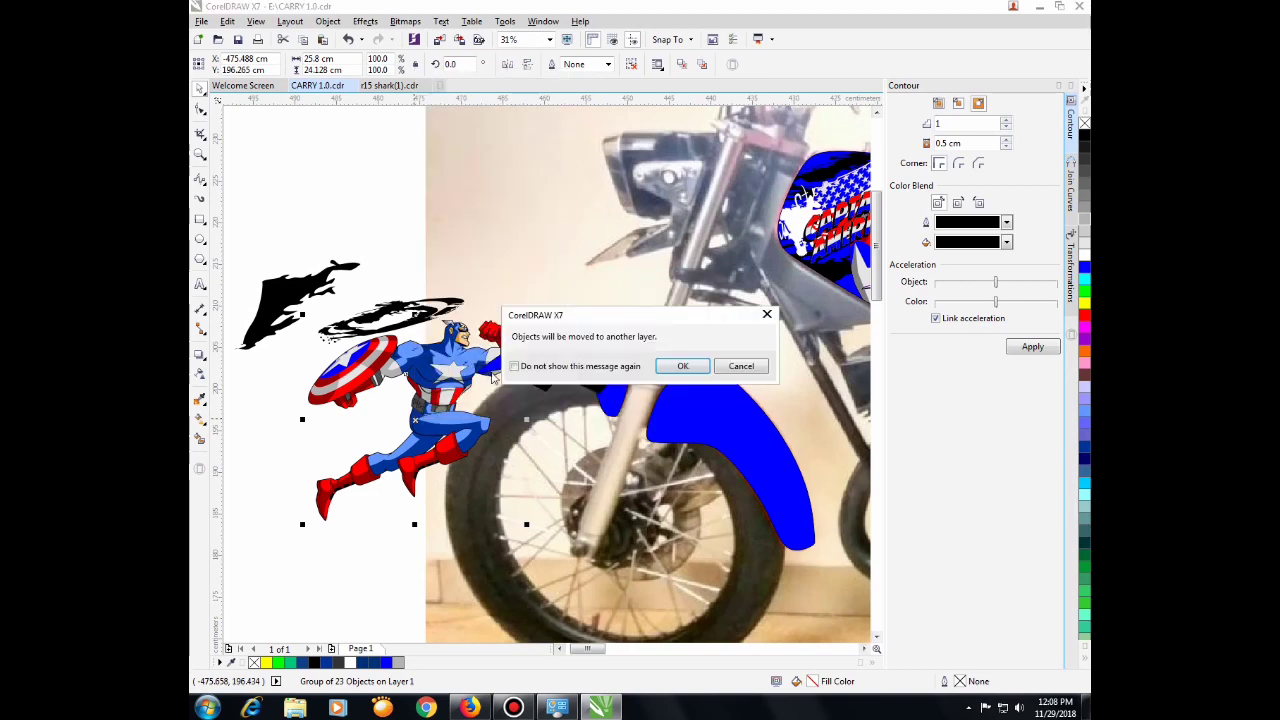
click(675, 365)
Step: Scale the Captain America figure to about 66% and move it onto the front fender
drag(490, 340, 425, 396)
drag(365, 430, 618, 375)
scroll(615, 381, up, 1)
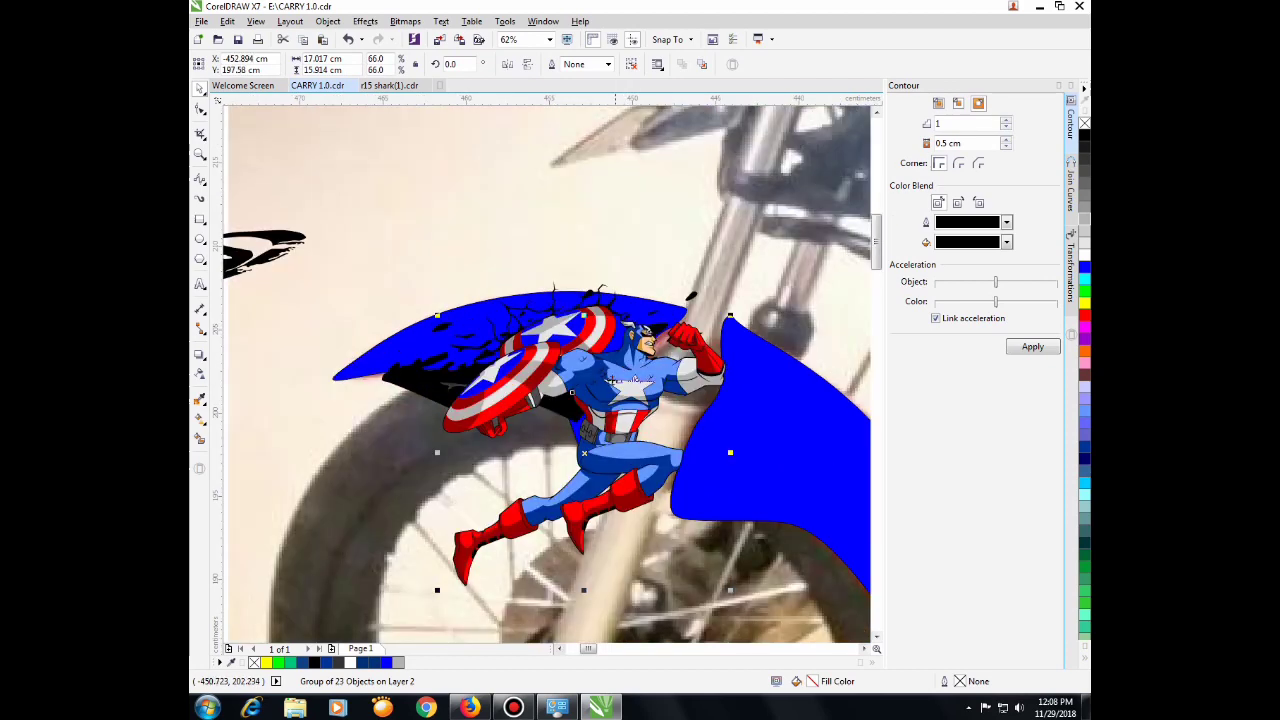
Step: Mirror the Captain America figure horizontally, tilt it to about 182.9°, and shift it toward the fork in front of the shield
click(613, 380)
click(508, 68)
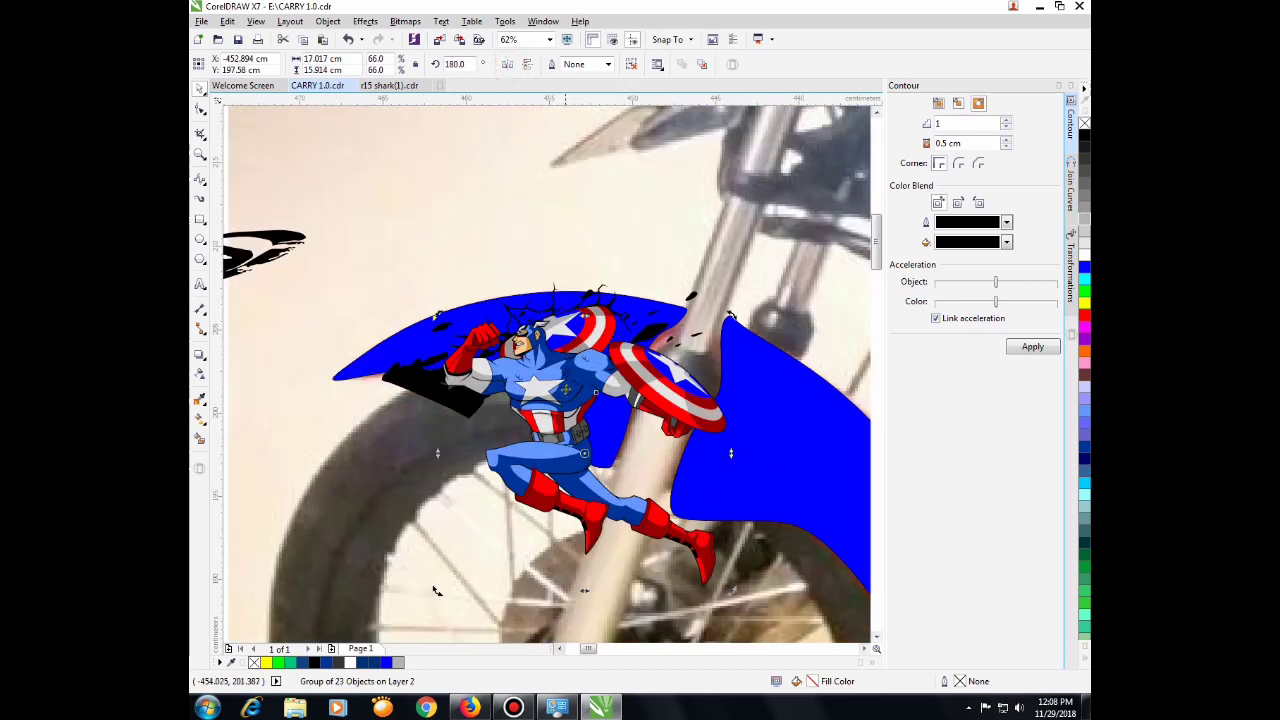
mouse_move(436, 591)
mouse_down()
mouse_move(445, 605)
mouse_move(432, 585)
mouse_up()
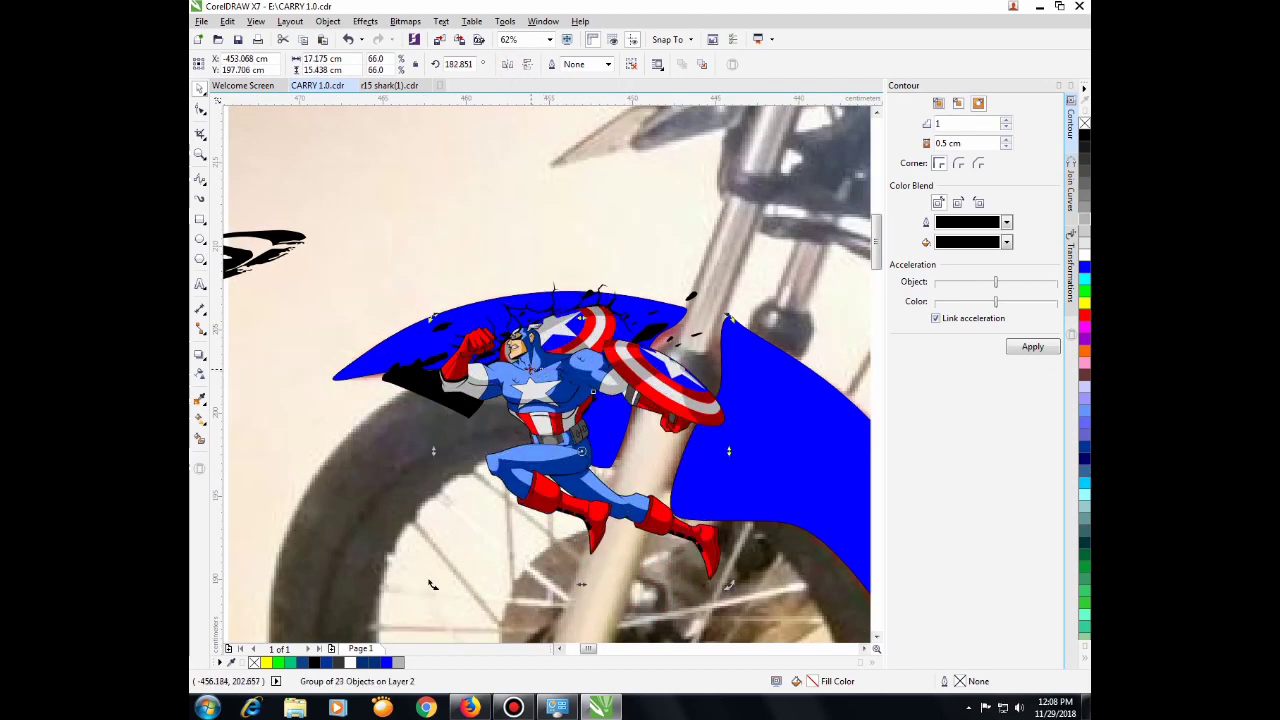
drag(527, 365, 587, 396)
scroll(592, 372, up, 2)
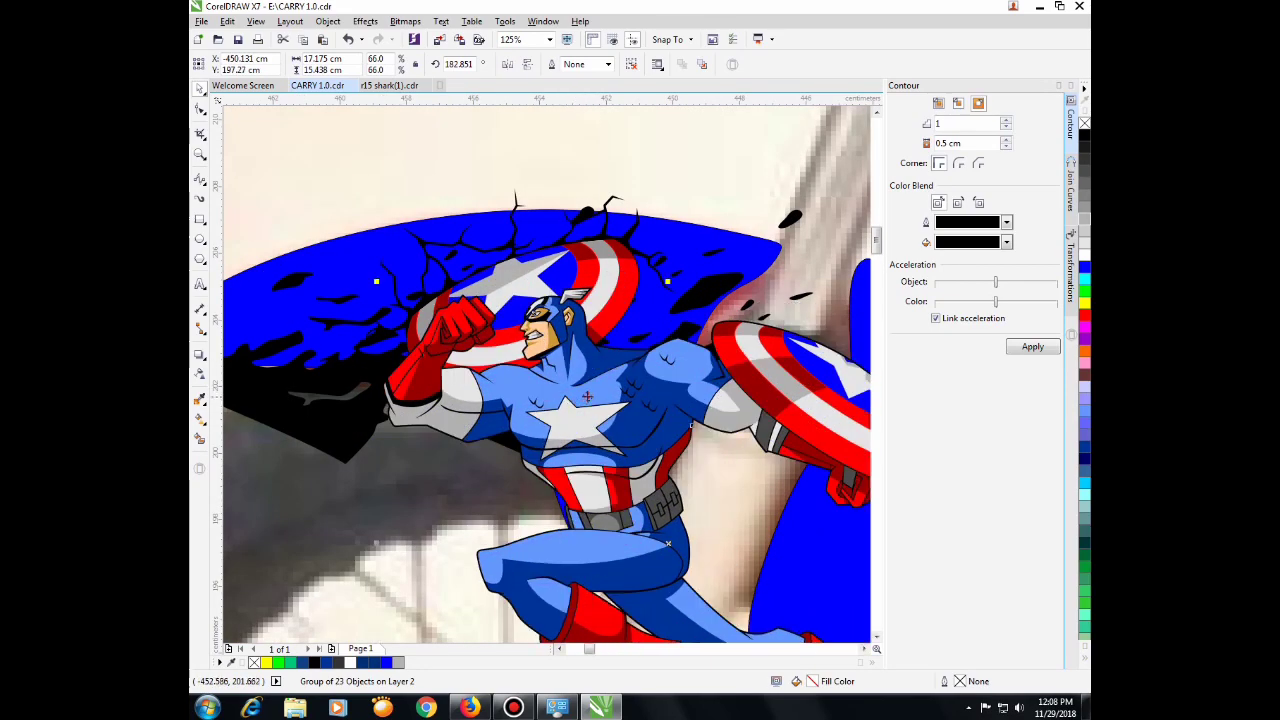
Step: Shift the fender shield toward the fender's tip behind the figure's raised fist and rotate it to about 308.8°
click(605, 278)
click(601, 268)
drag(672, 176, 660, 243)
drag(568, 261, 485, 268)
key(ctrl+z)
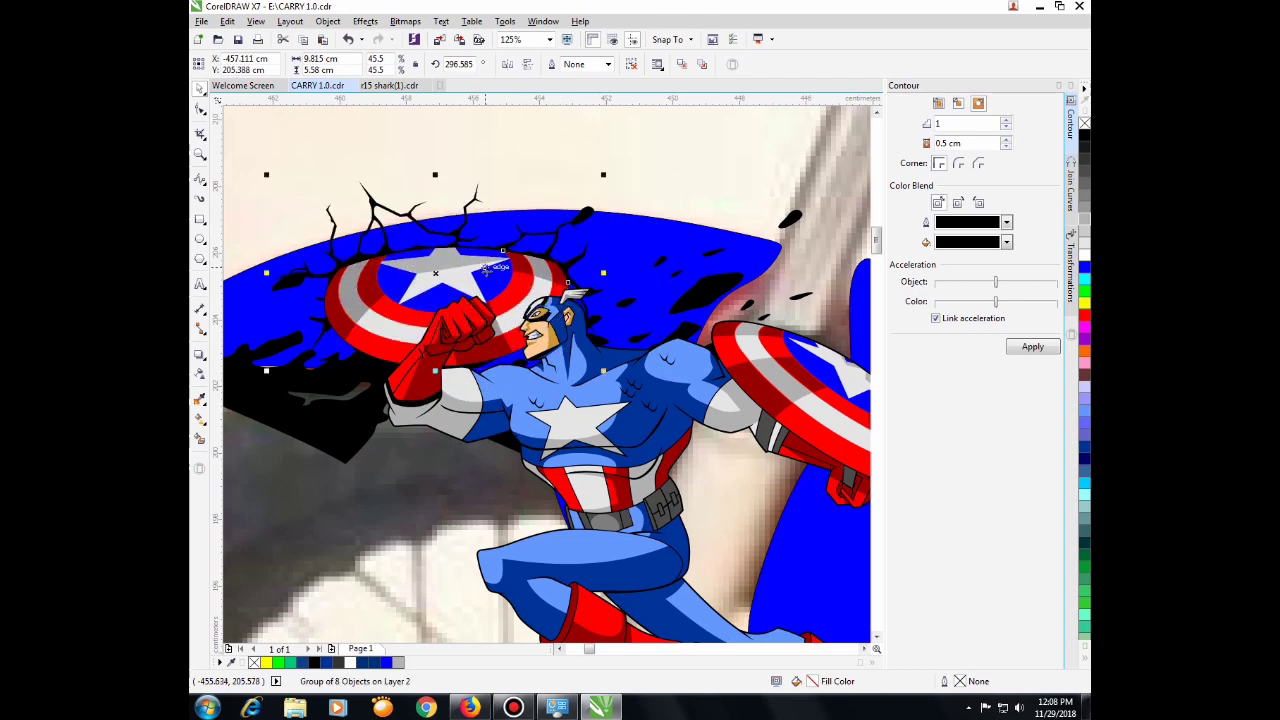
click(485, 268)
drag(605, 178, 525, 242)
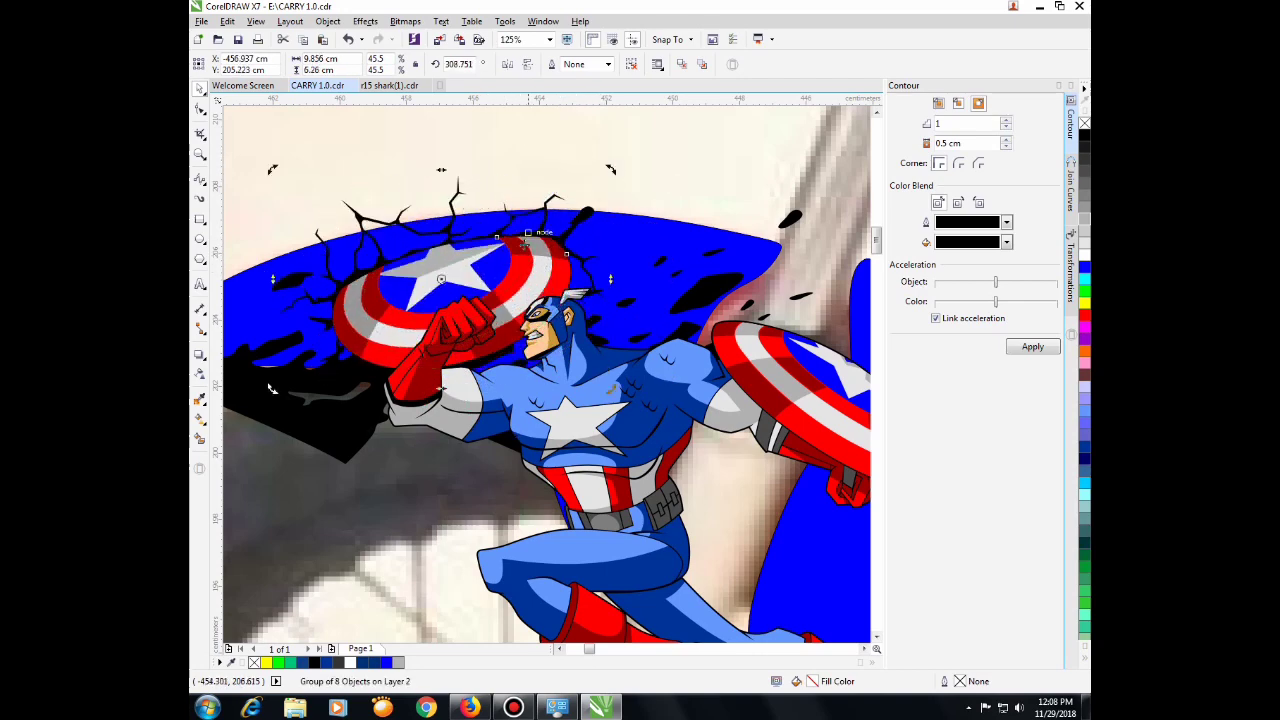
Step: Resize the fender shield to about 40.7% and place it behind the figure's head and raised fist
drag(610, 170, 555, 206)
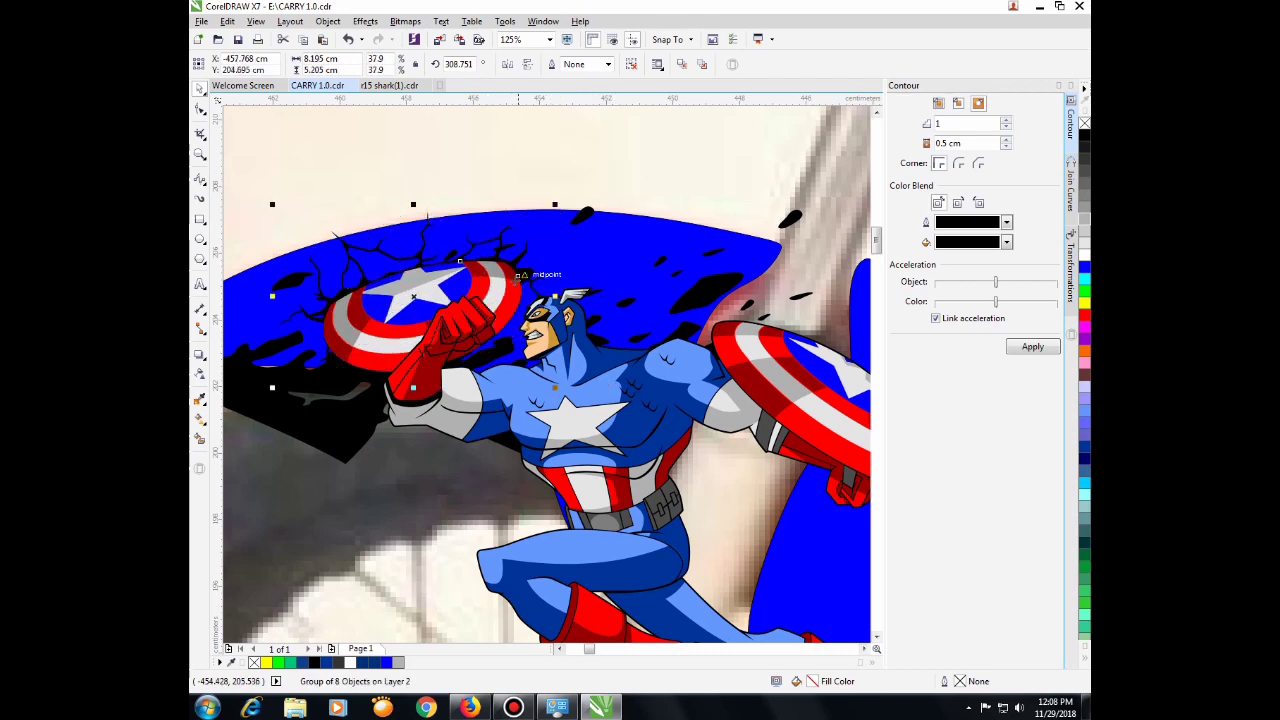
drag(491, 285, 537, 280)
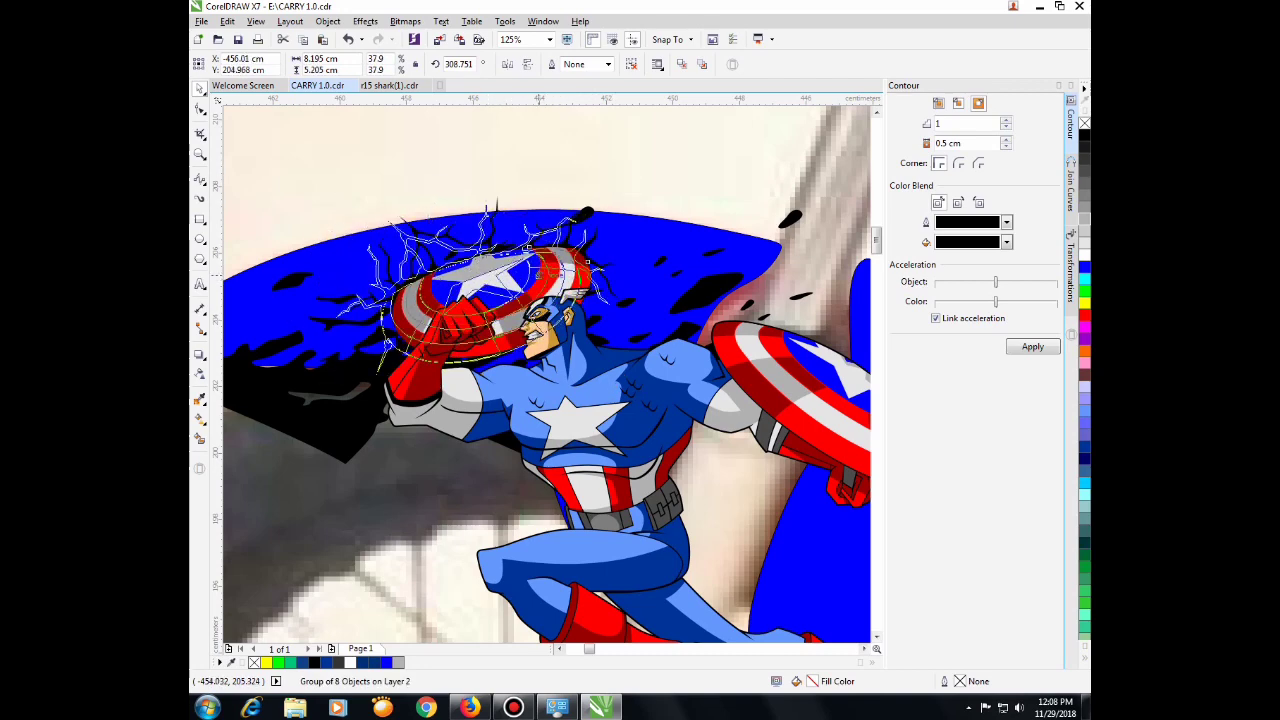
drag(615, 197, 632, 184)
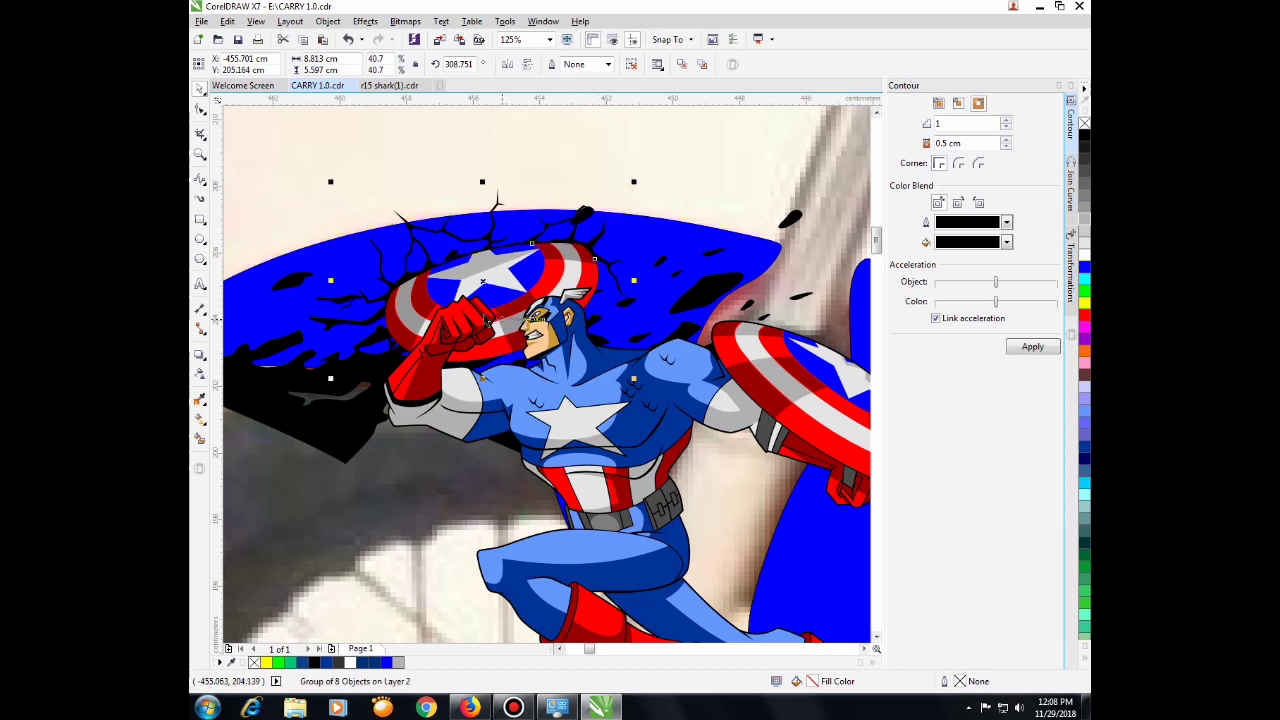
Step: Try to PowerClip the selected hero, shield and splatter artwork inside the front section of the fender
scroll(477, 314, down, 1)
click(553, 358)
scroll(553, 358, down, 1)
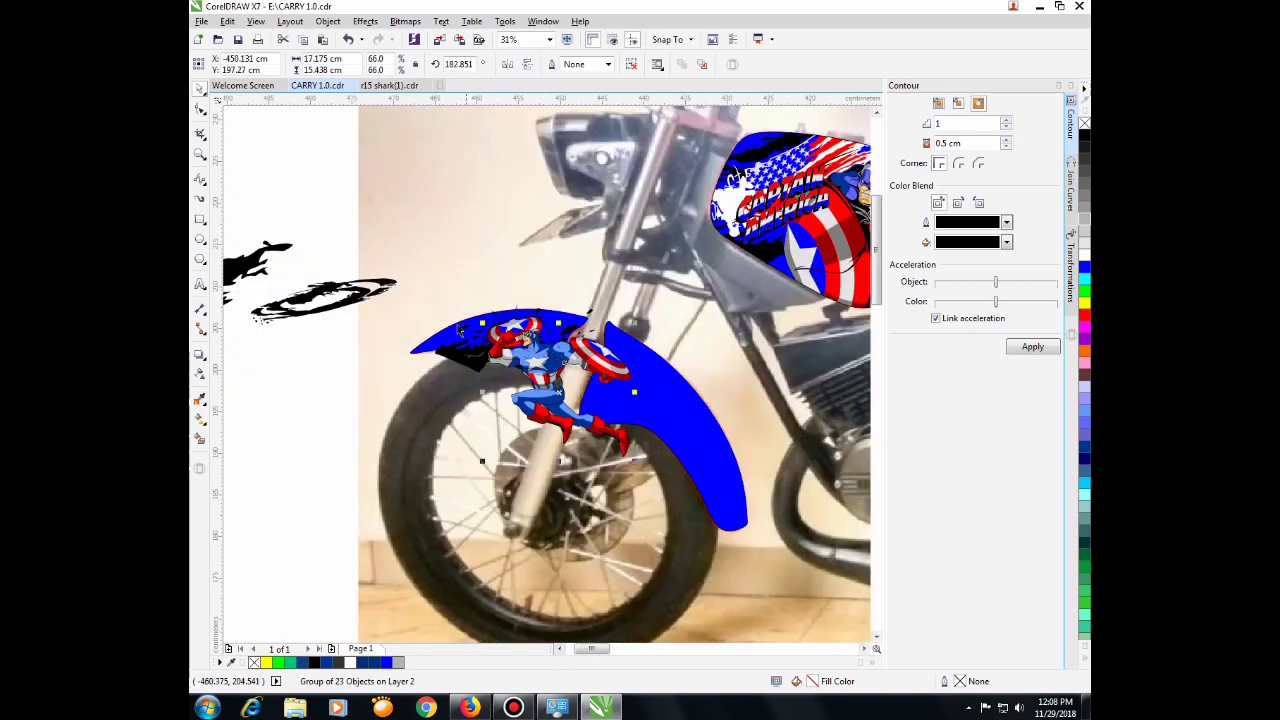
drag(338, 319, 506, 370)
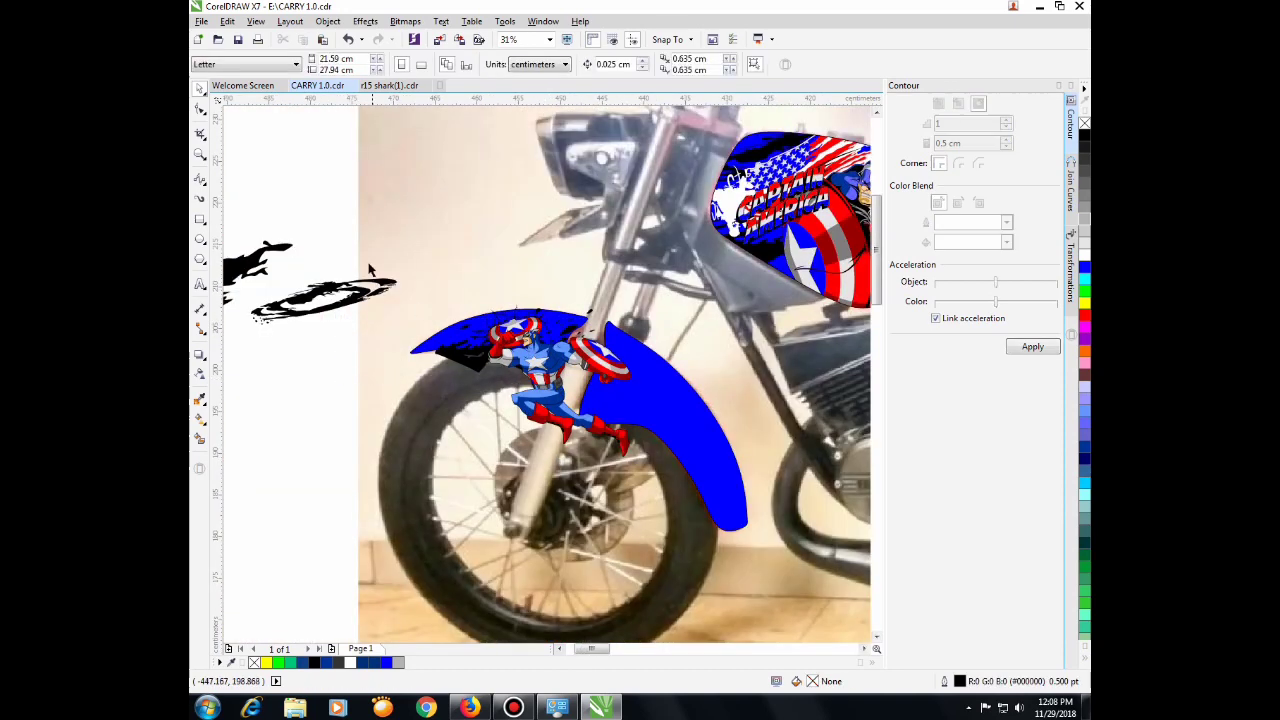
drag(336, 229, 632, 458)
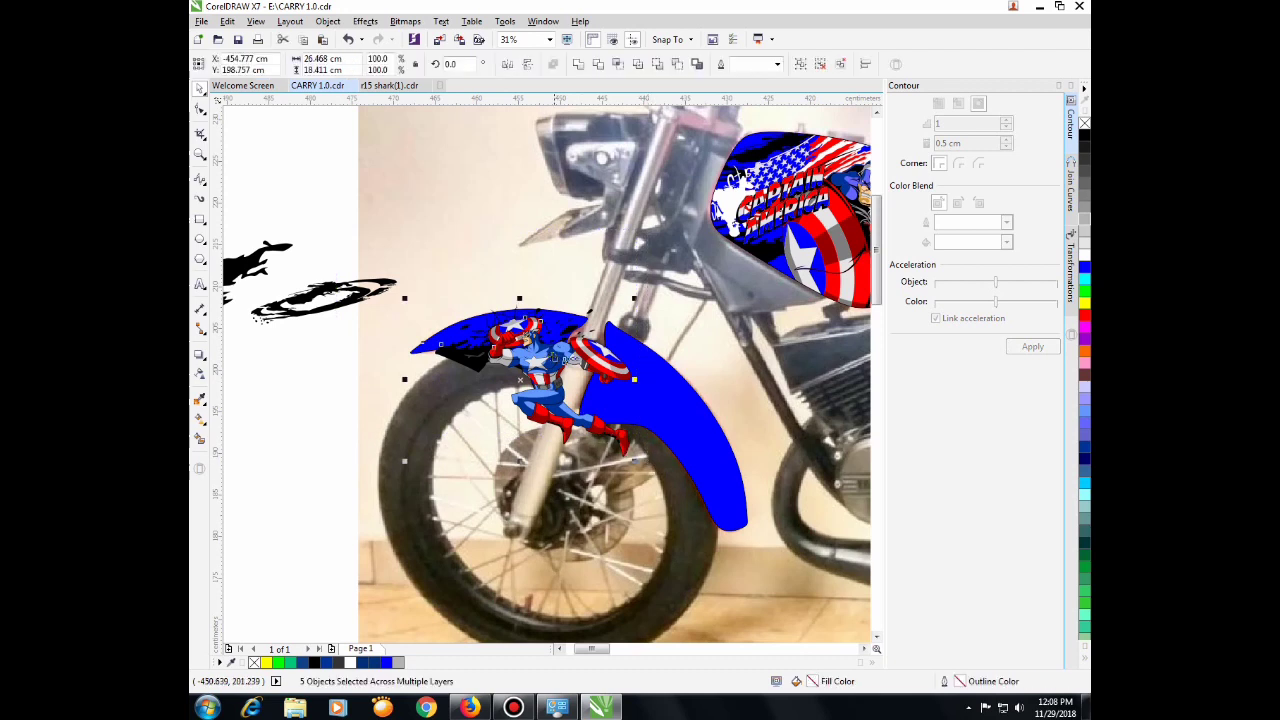
right_click(551, 358)
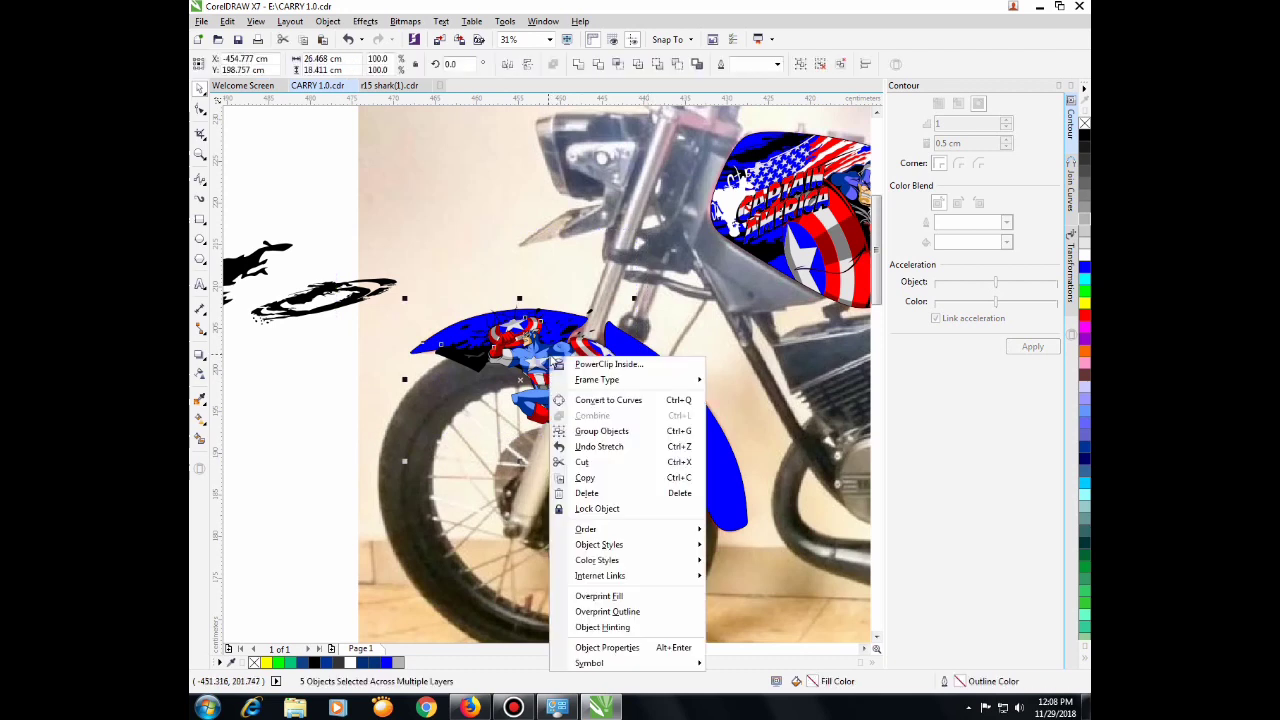
click(605, 364)
click(563, 326)
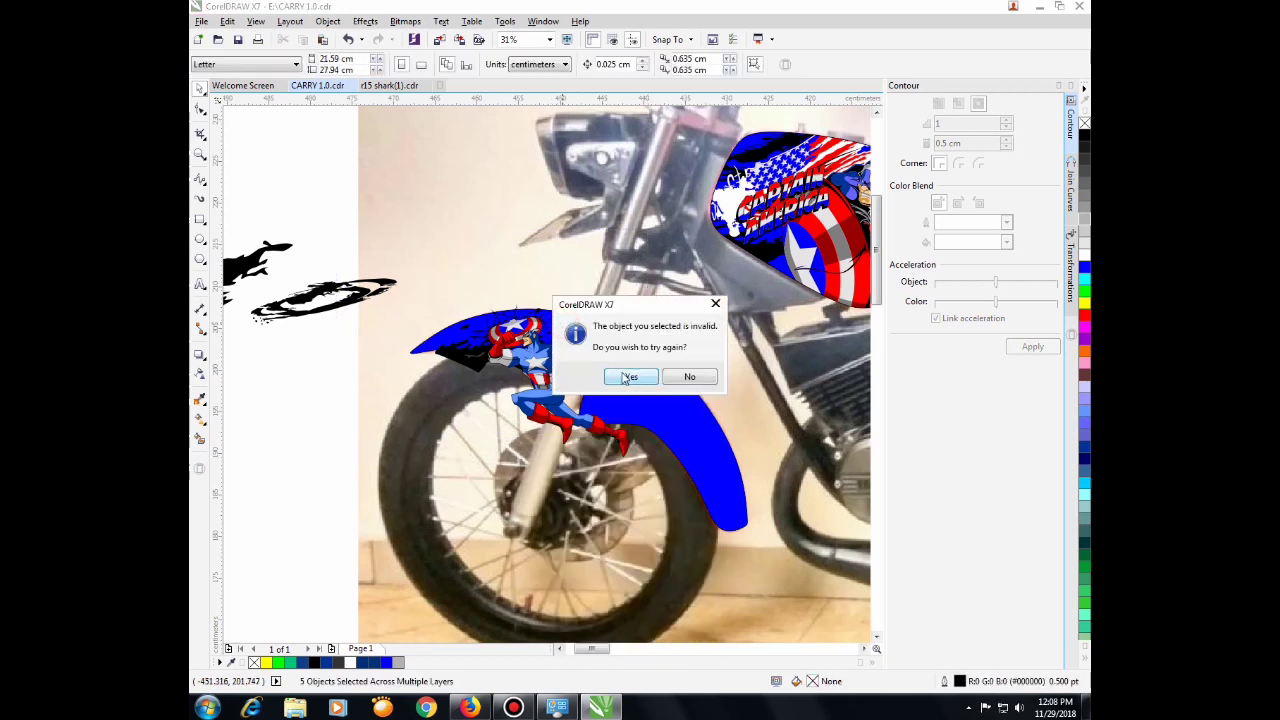
click(628, 377)
click(556, 320)
click(690, 378)
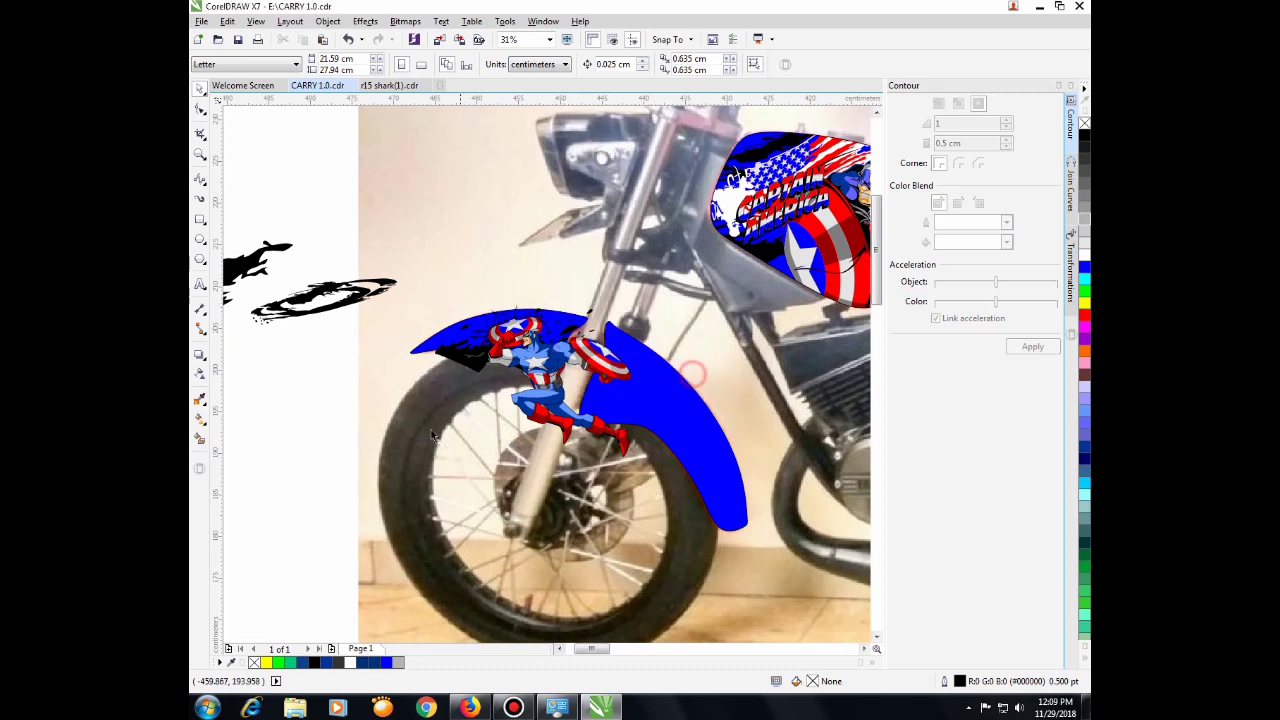
Step: Reselect all the artwork around the fender tip and retry the PowerClip into the fender shape, then cancel it
drag(315, 476, 686, 300)
right_click(560, 358)
click(605, 366)
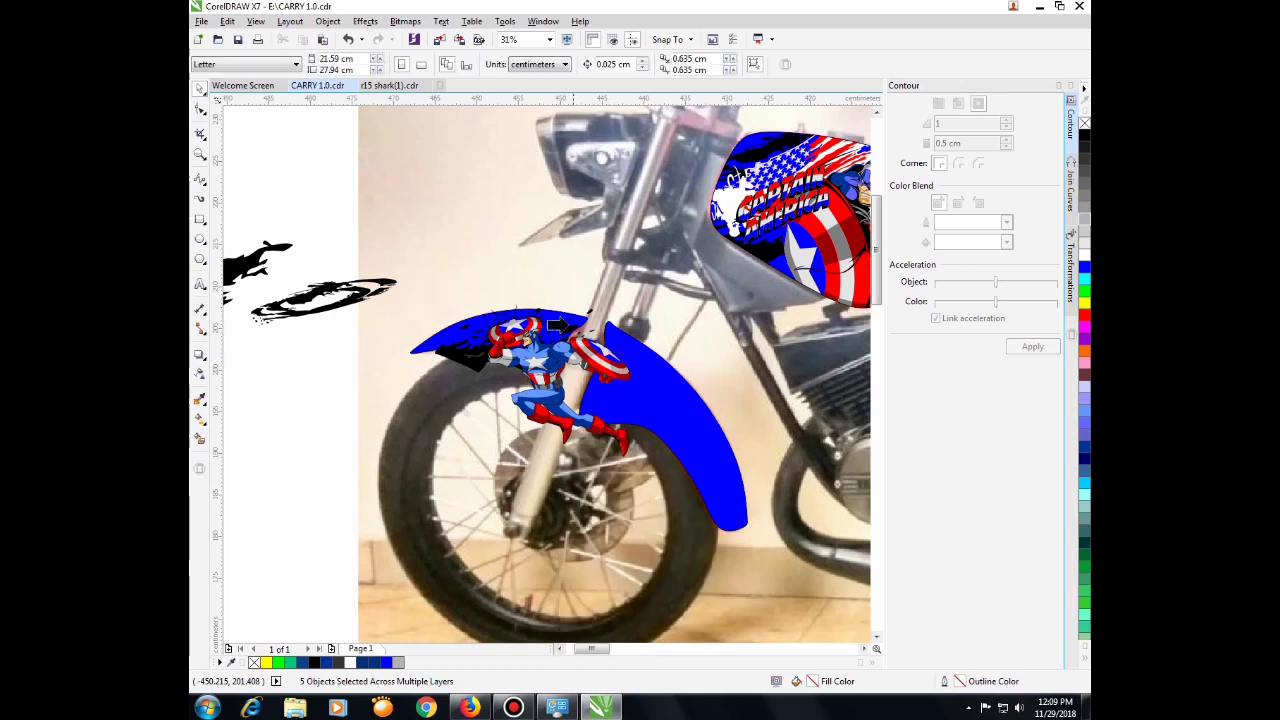
click(560, 318)
click(628, 377)
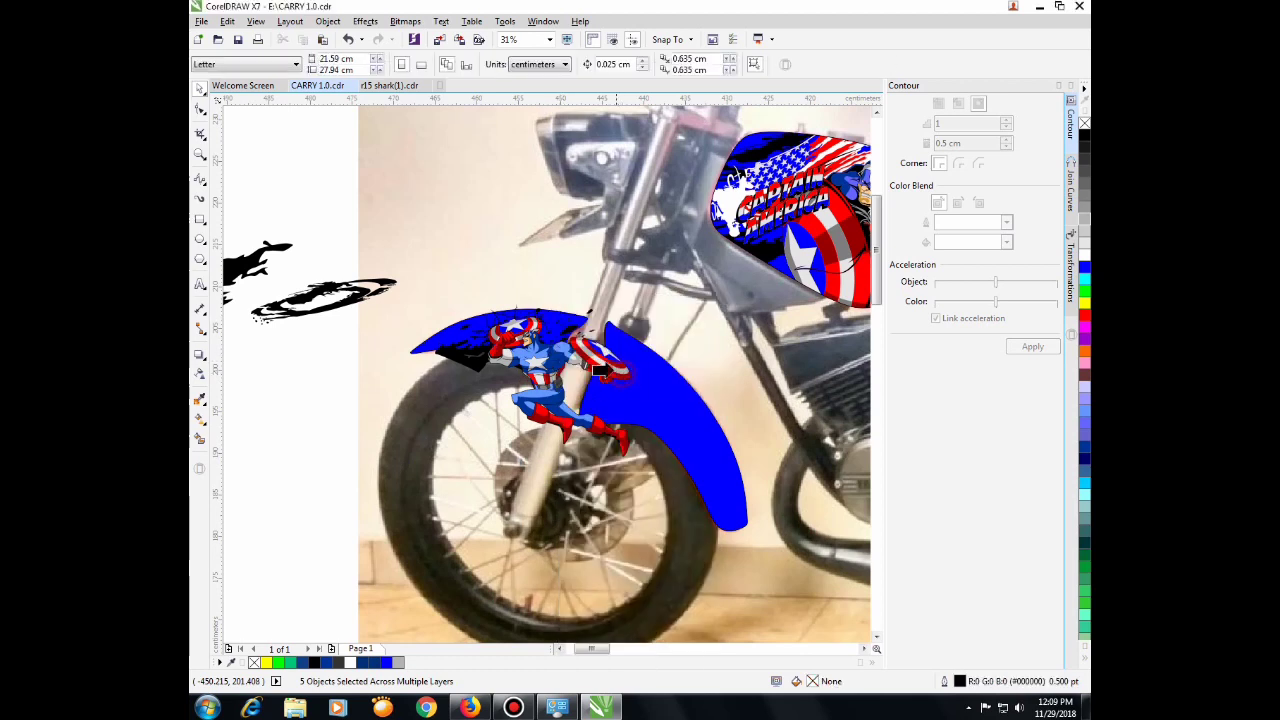
click(450, 330)
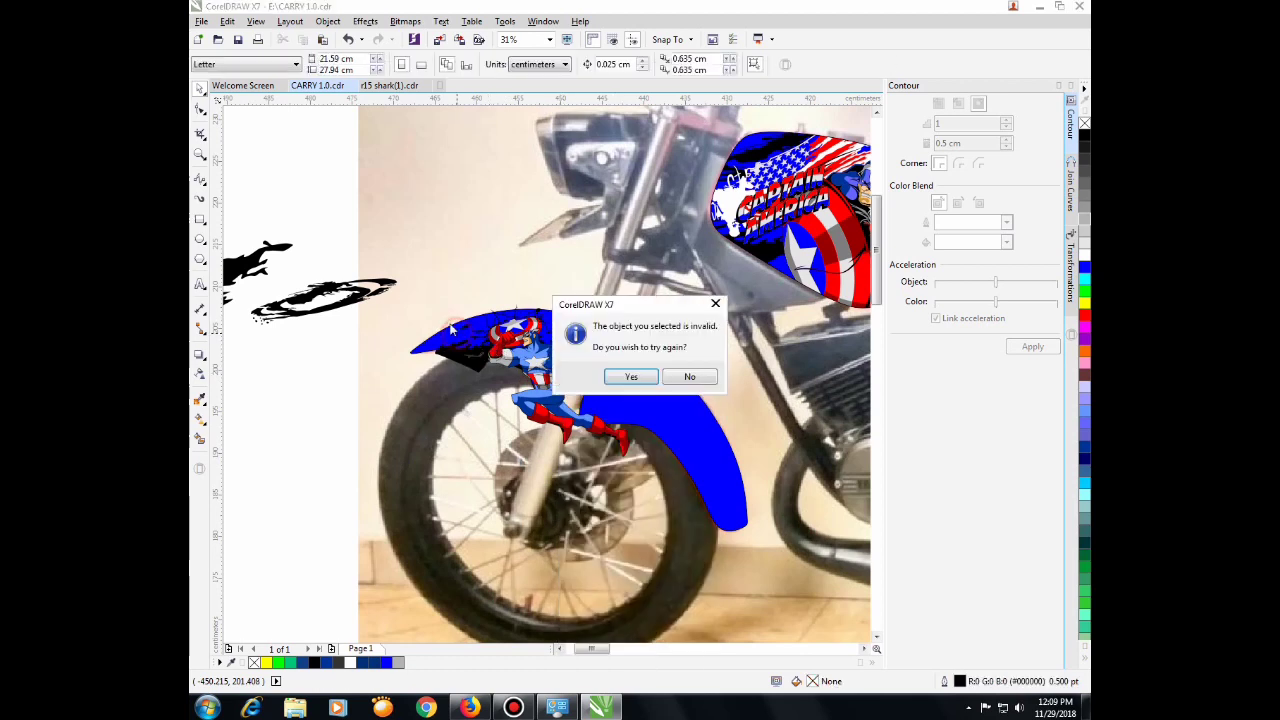
click(690, 376)
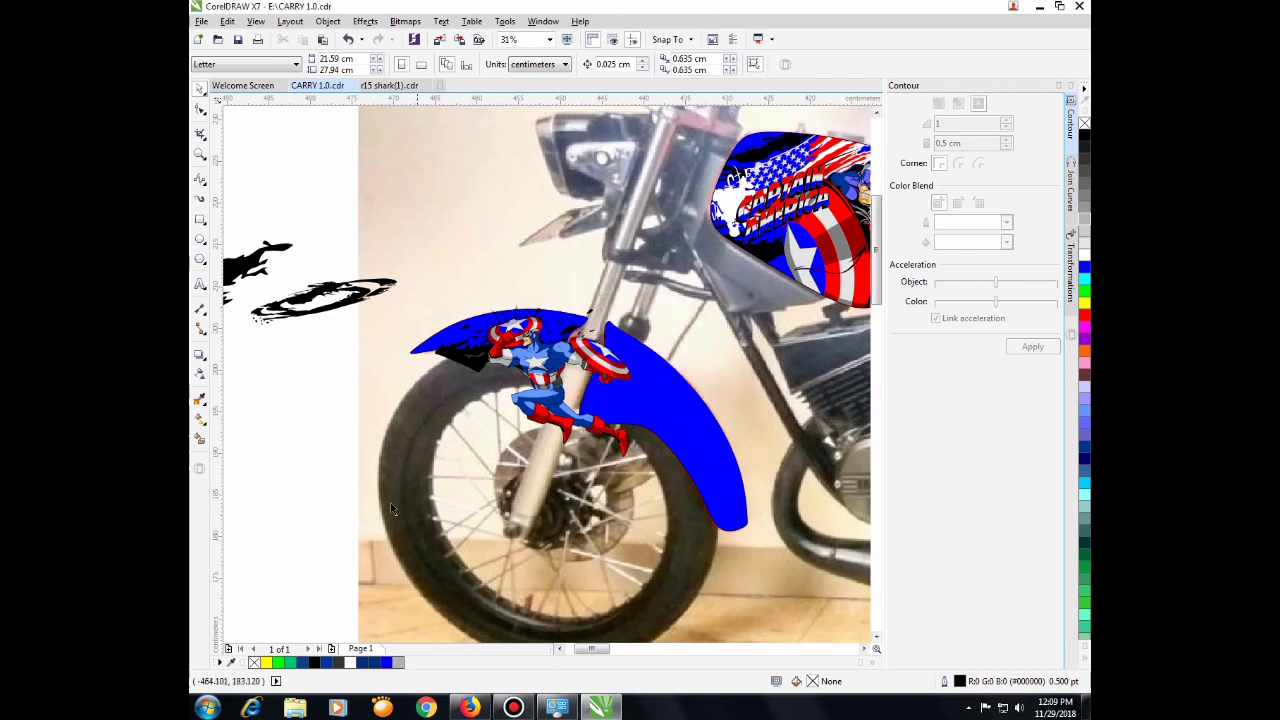
Step: Select only the hero, shield and splatter pieces and PowerClip them inside the fender section in front of the fork
scroll(375, 495, down, 2)
drag(400, 615, 548, 374)
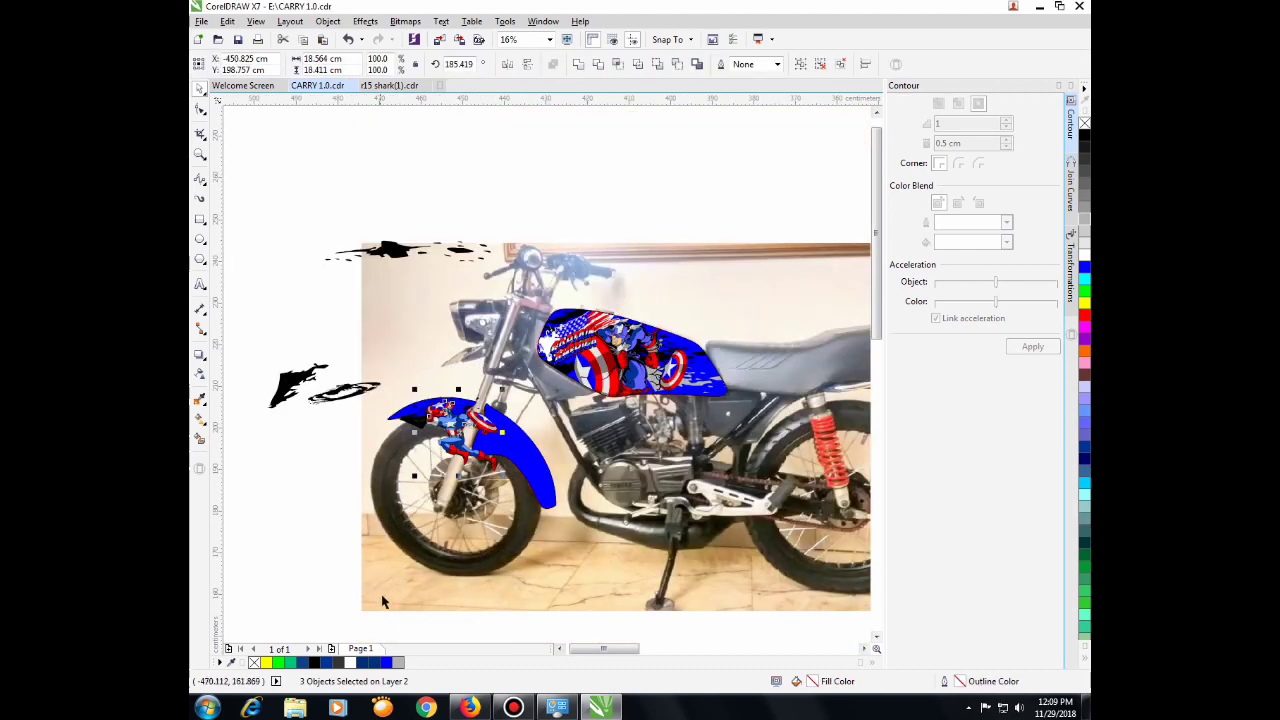
drag(396, 626, 510, 395)
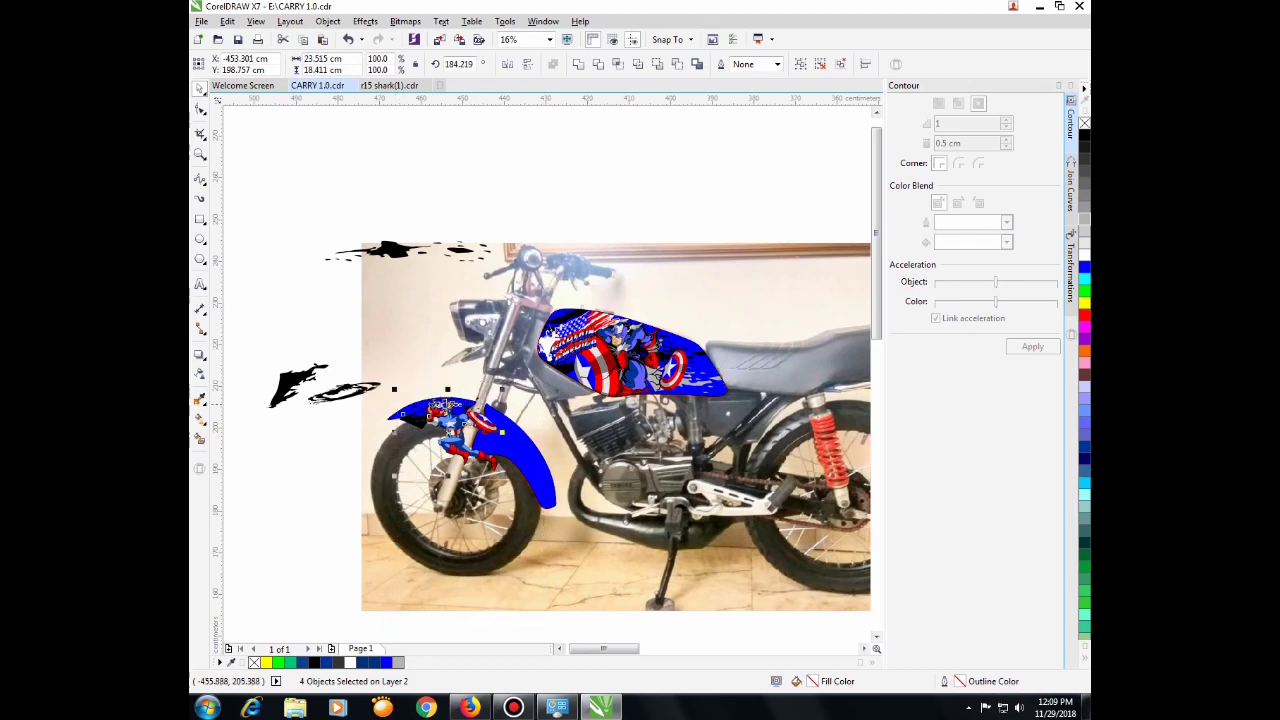
scroll(445, 400, up, 4)
right_click(466, 436)
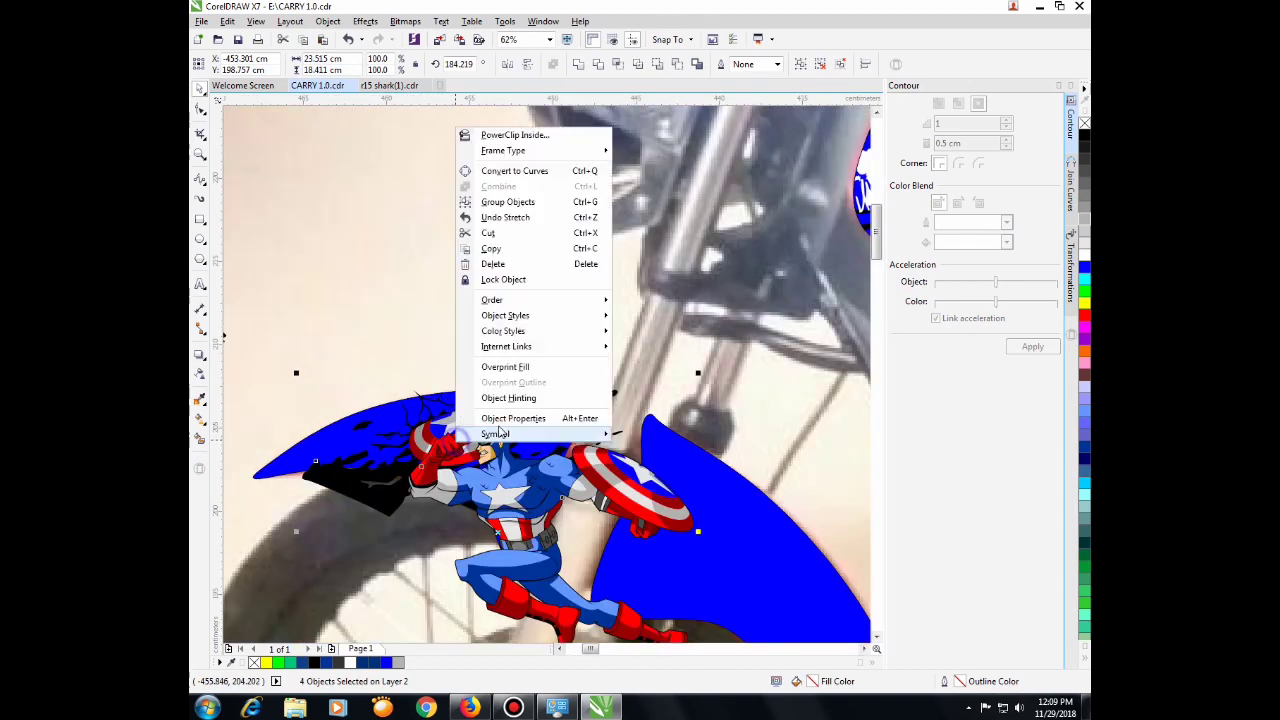
click(505, 131)
click(532, 402)
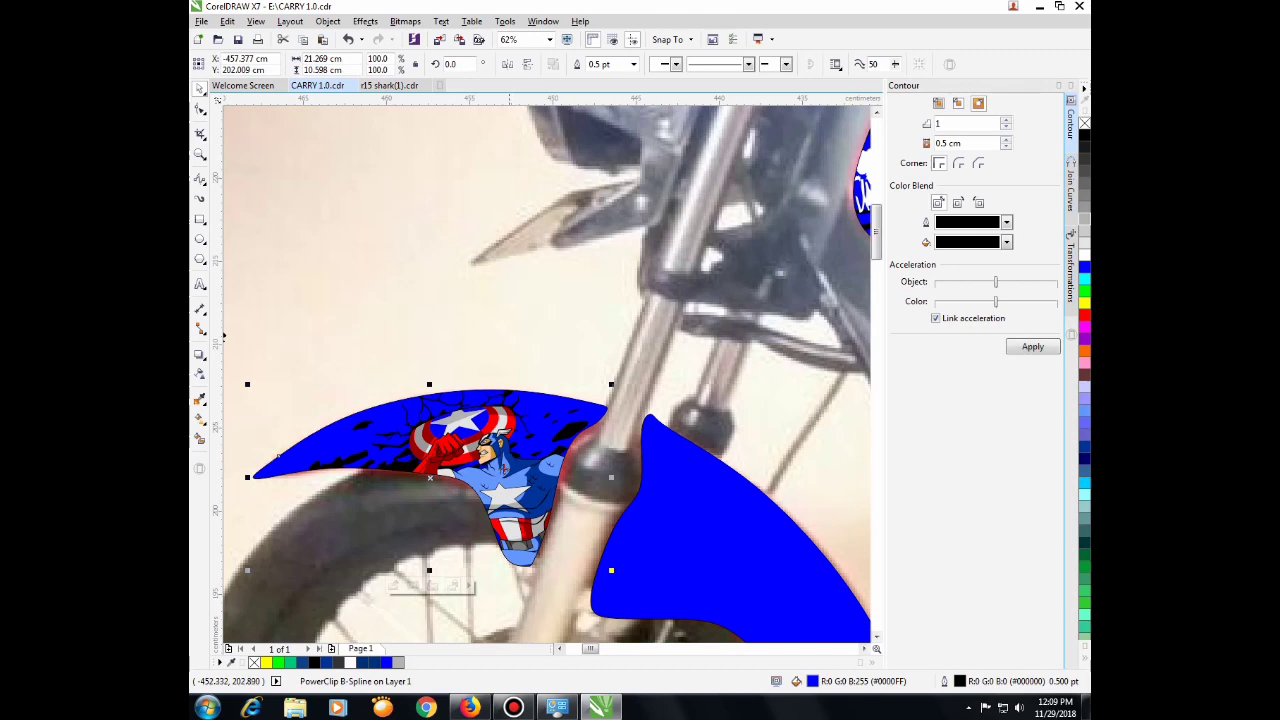
scroll(504, 470, up, 2)
scroll(613, 424, down, 2)
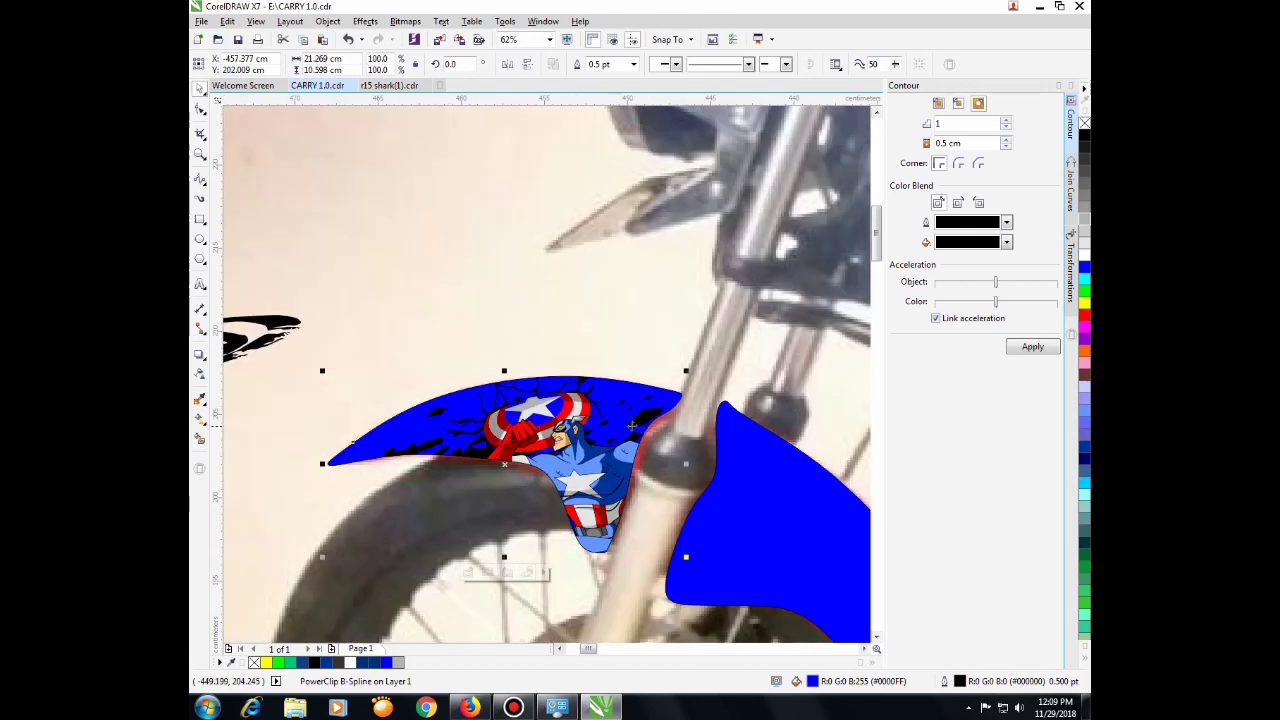
Step: Edit the fender clip's contents, move the cracked shield down to the hero's waist and bring it in front of him
right_click(548, 410)
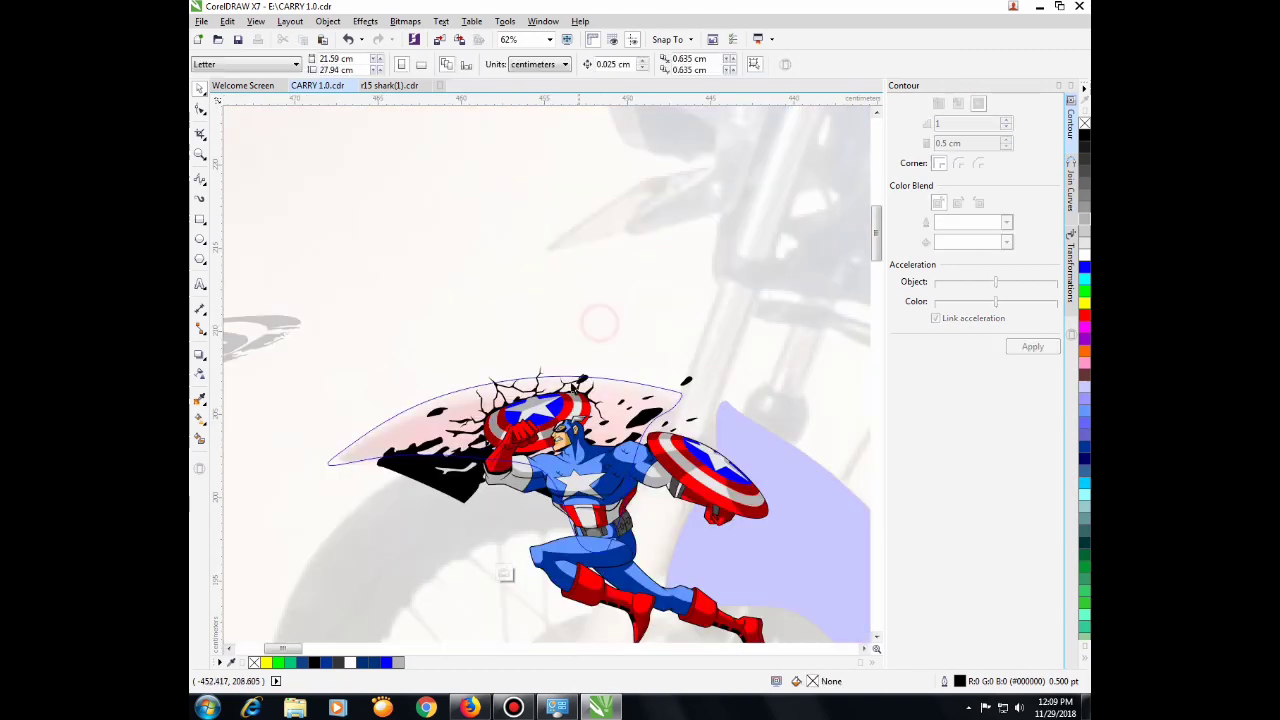
click(598, 324)
drag(555, 411, 612, 496)
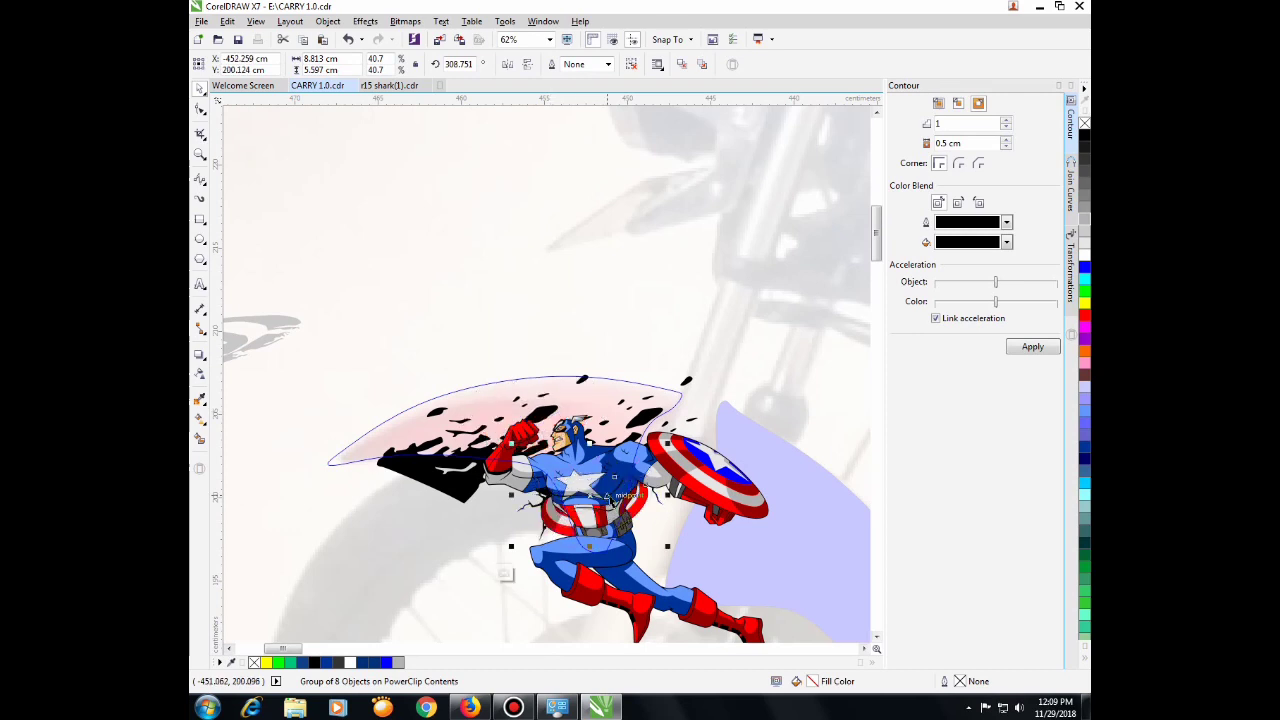
right_click(590, 497)
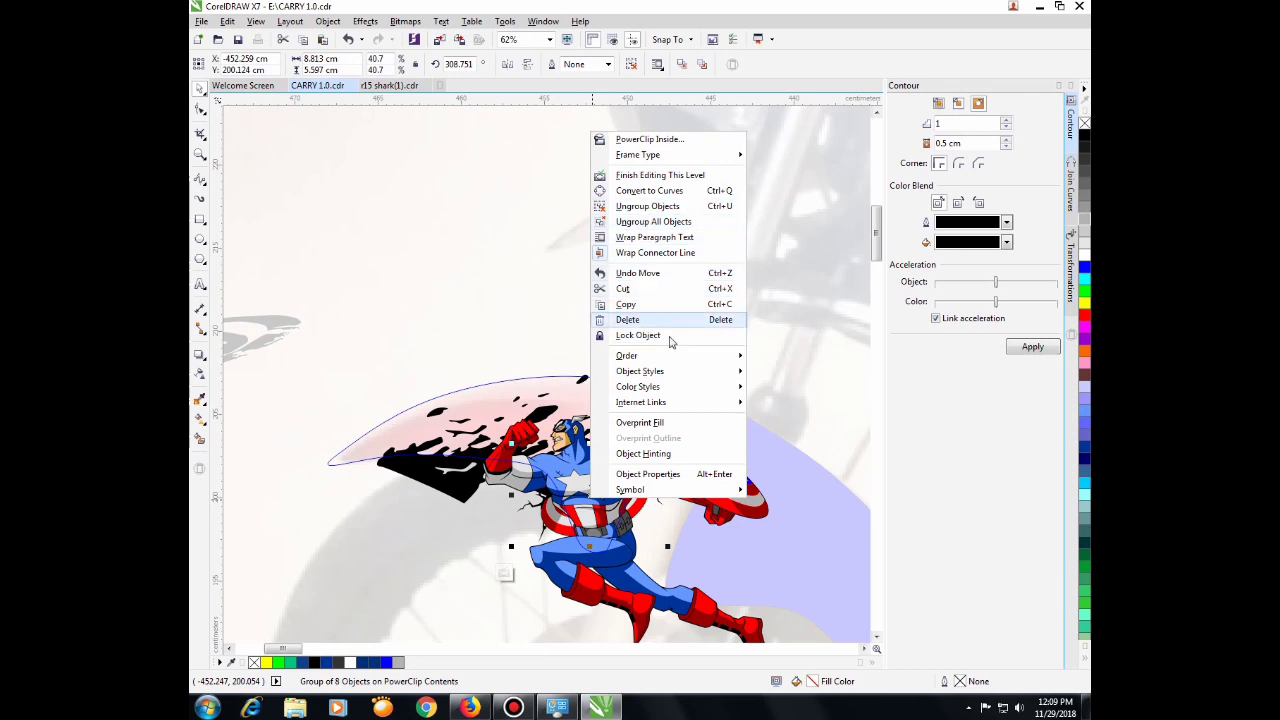
mouse_move(694, 362)
click(790, 392)
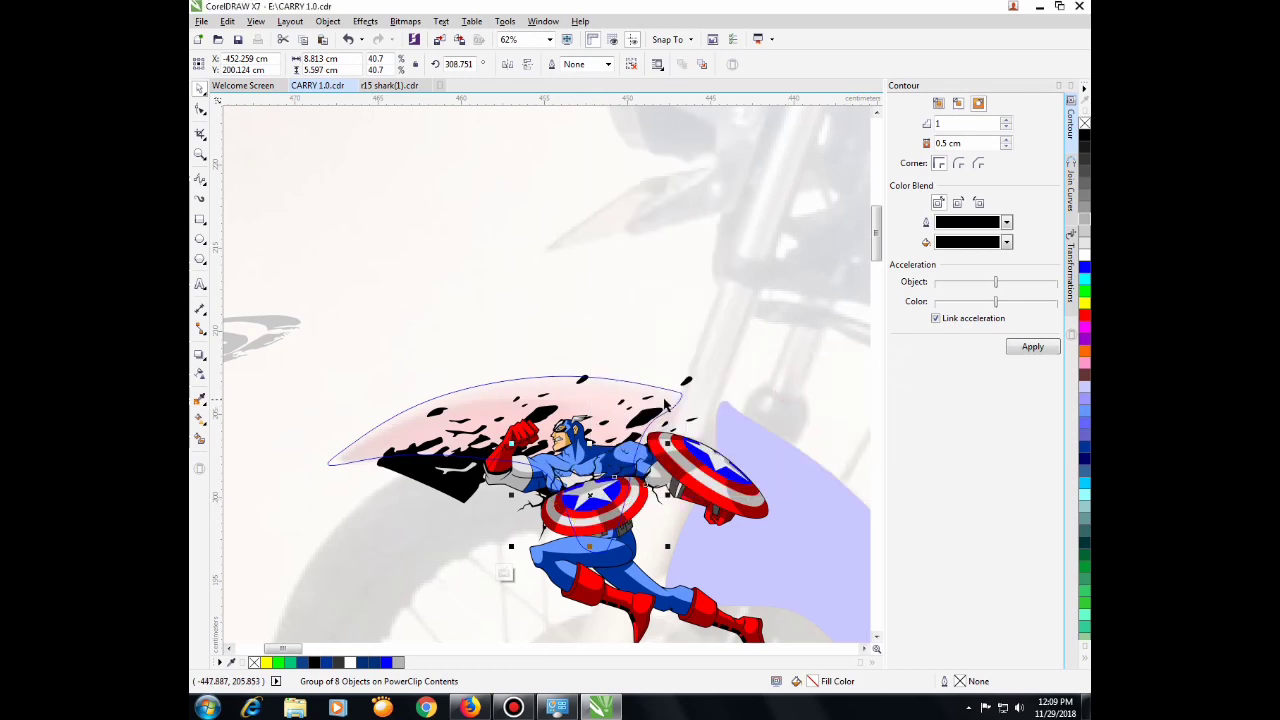
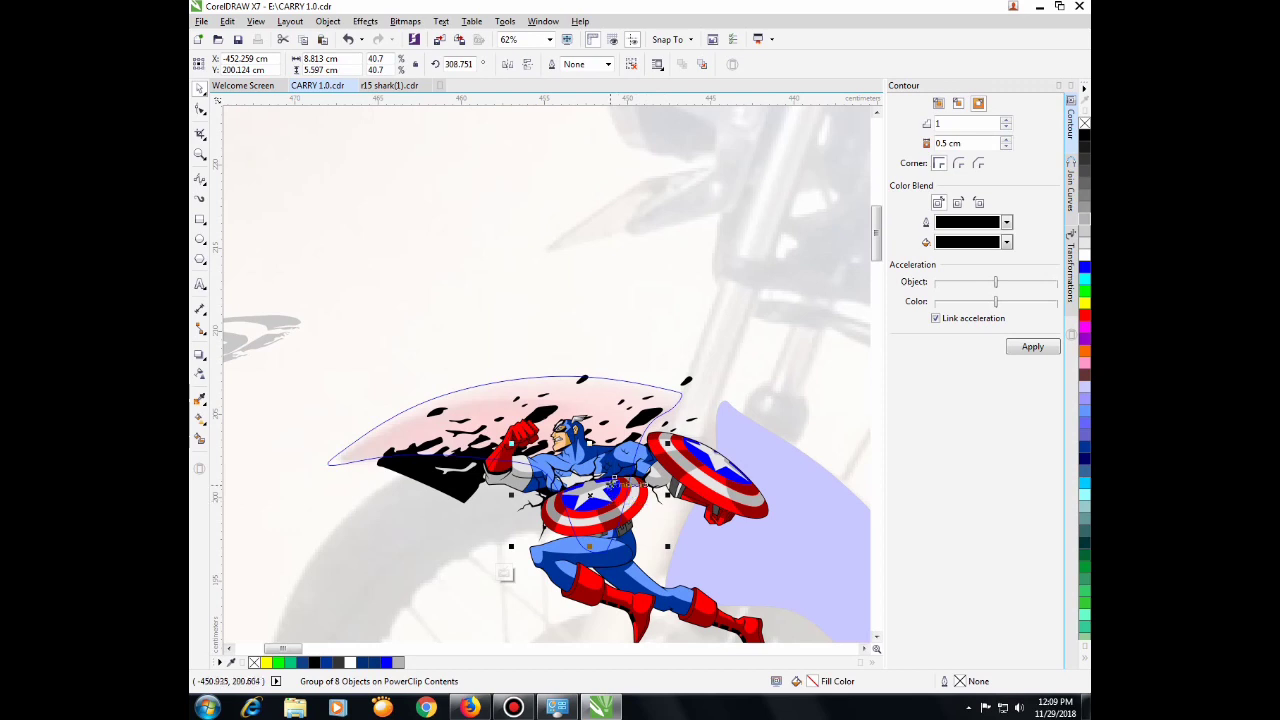
Step: Undo the shield's order change and move, and finish editing the fender clip's contents
key(ctrl+z)
key(ctrl+z)
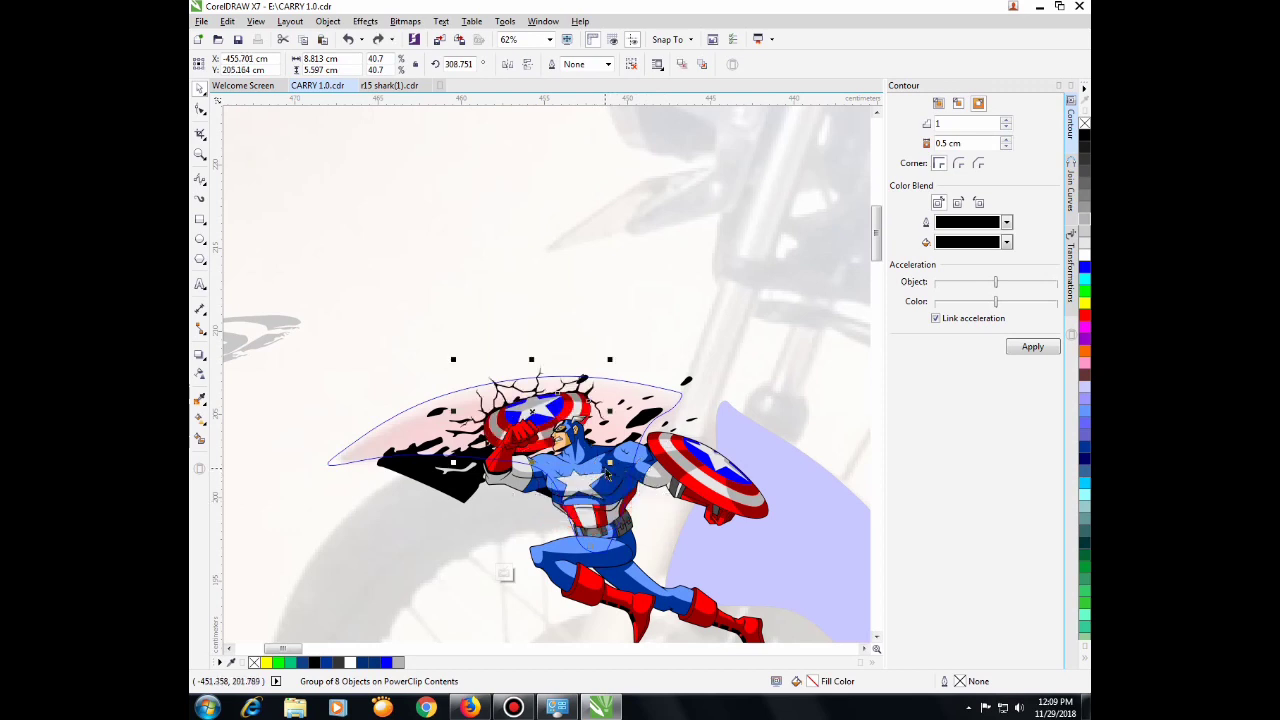
right_click(537, 418)
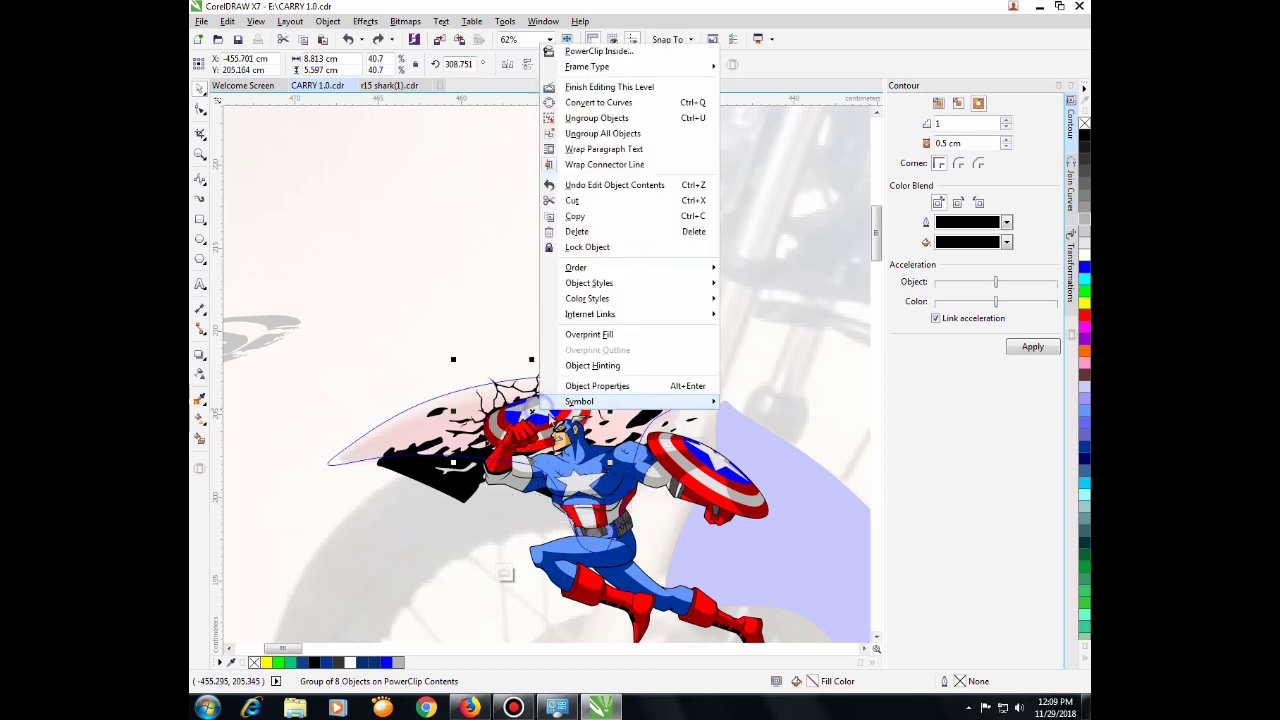
click(620, 88)
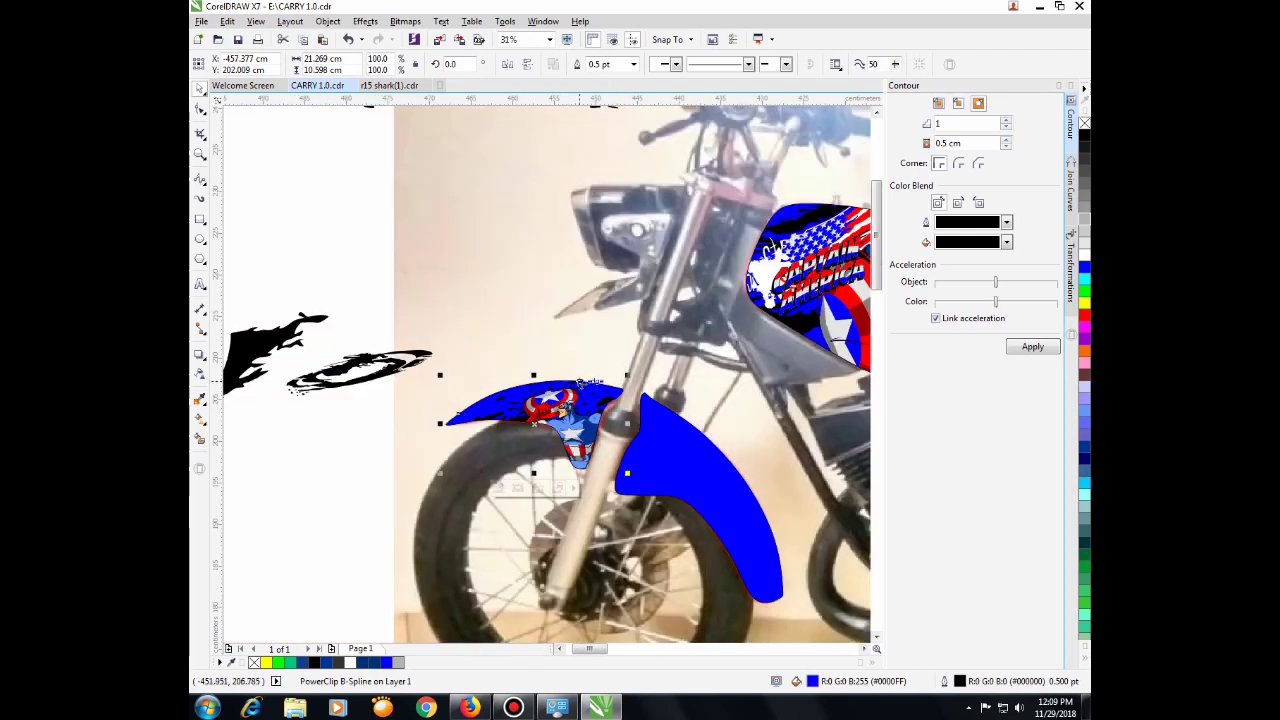
scroll(584, 392, up, 4)
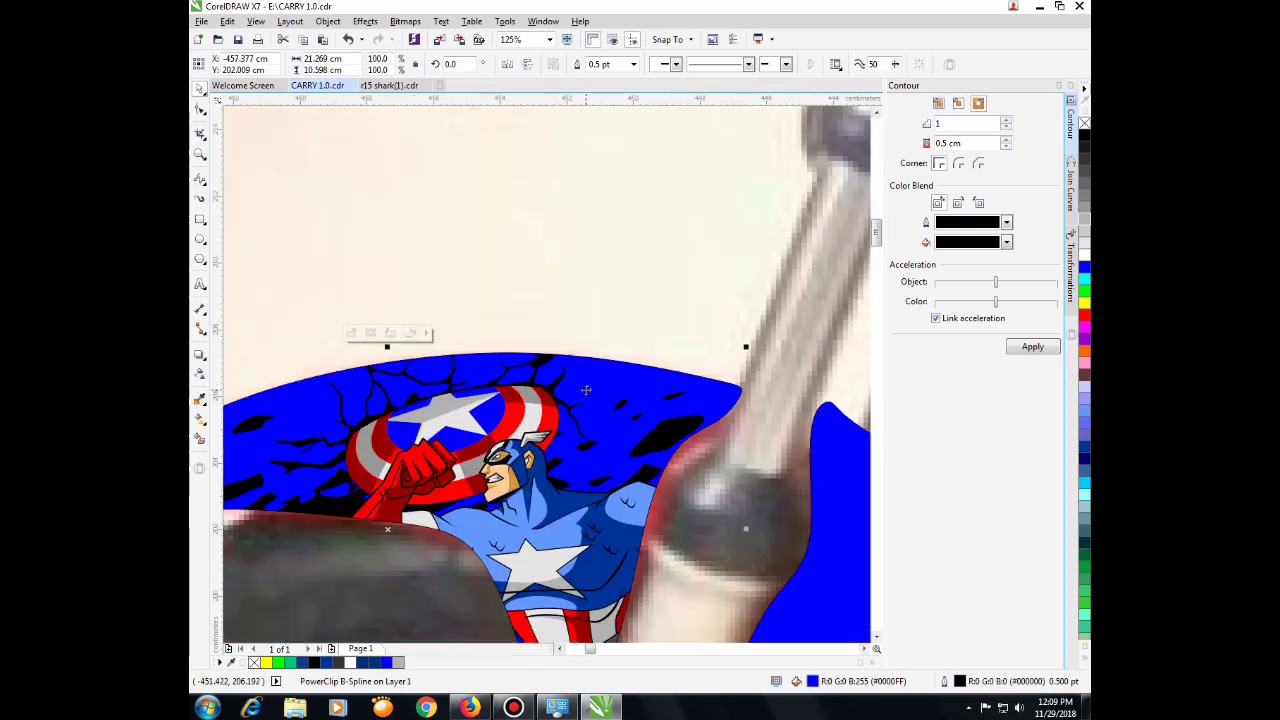
scroll(587, 384, down, 2)
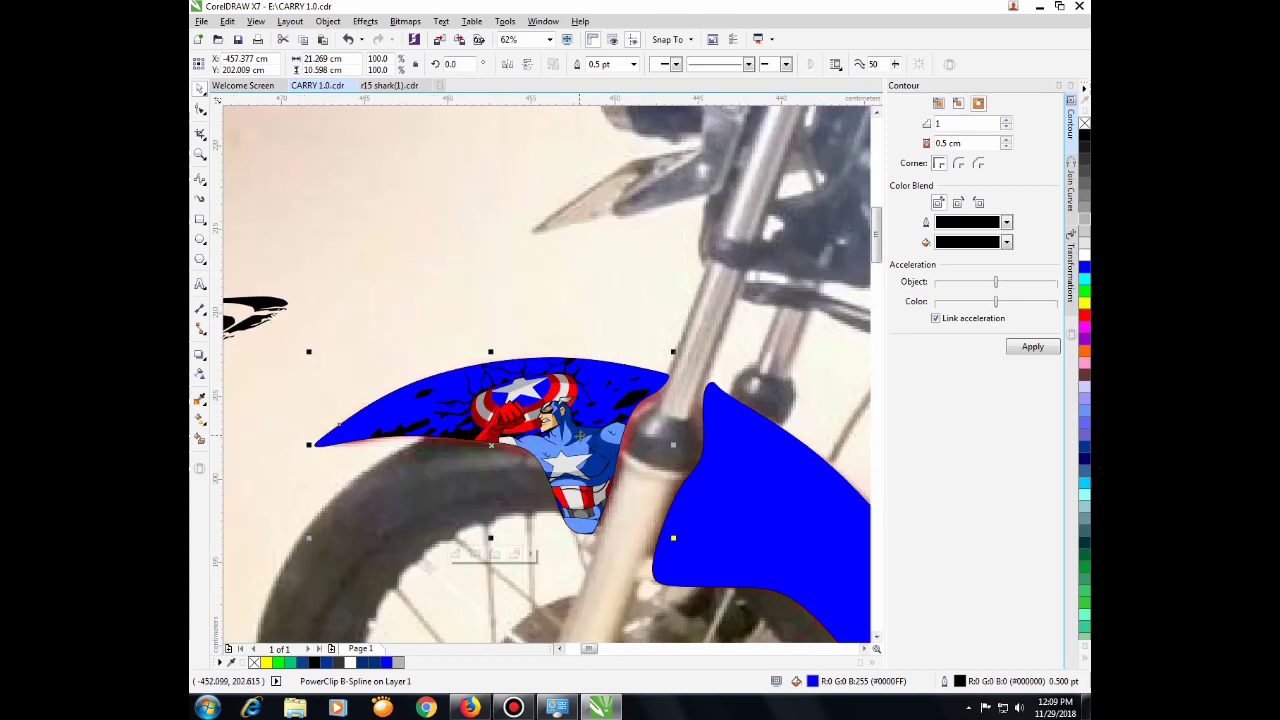
Step: Edit the fender clip's contents, enlarge the Captain America figure to 71%, shift it slightly to fit the fender, and finish editing
right_click(579, 438)
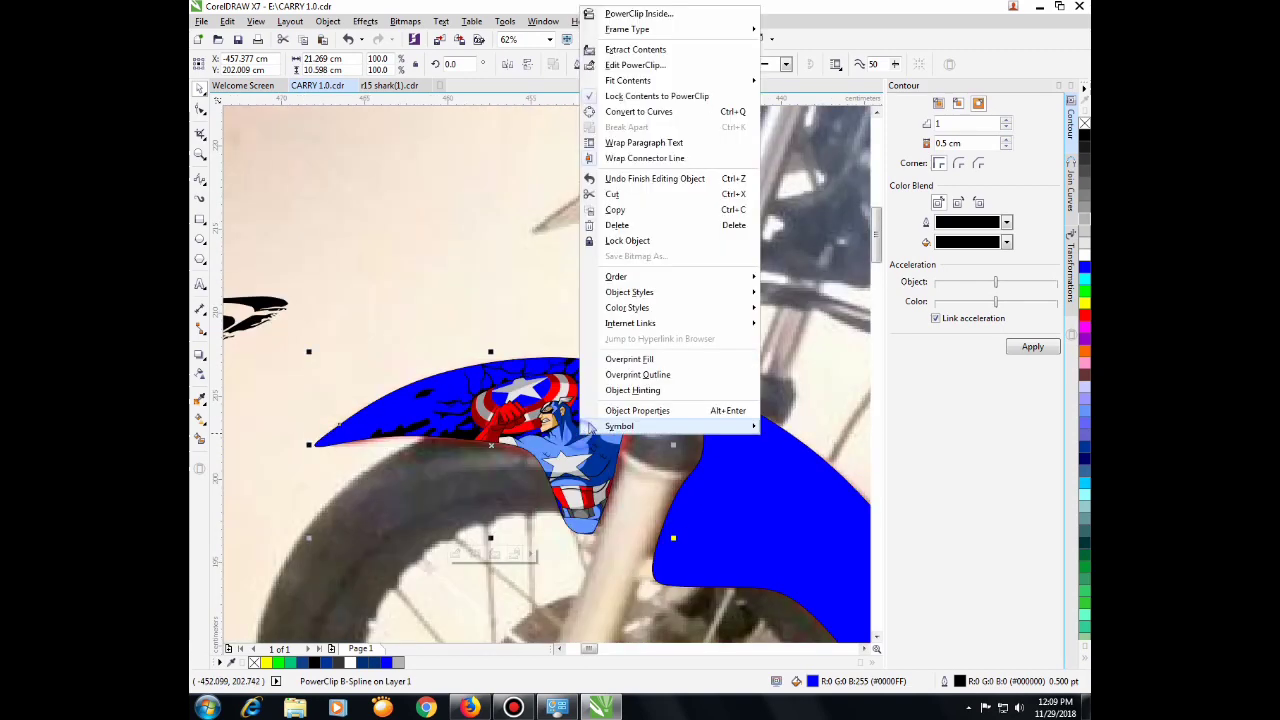
click(652, 65)
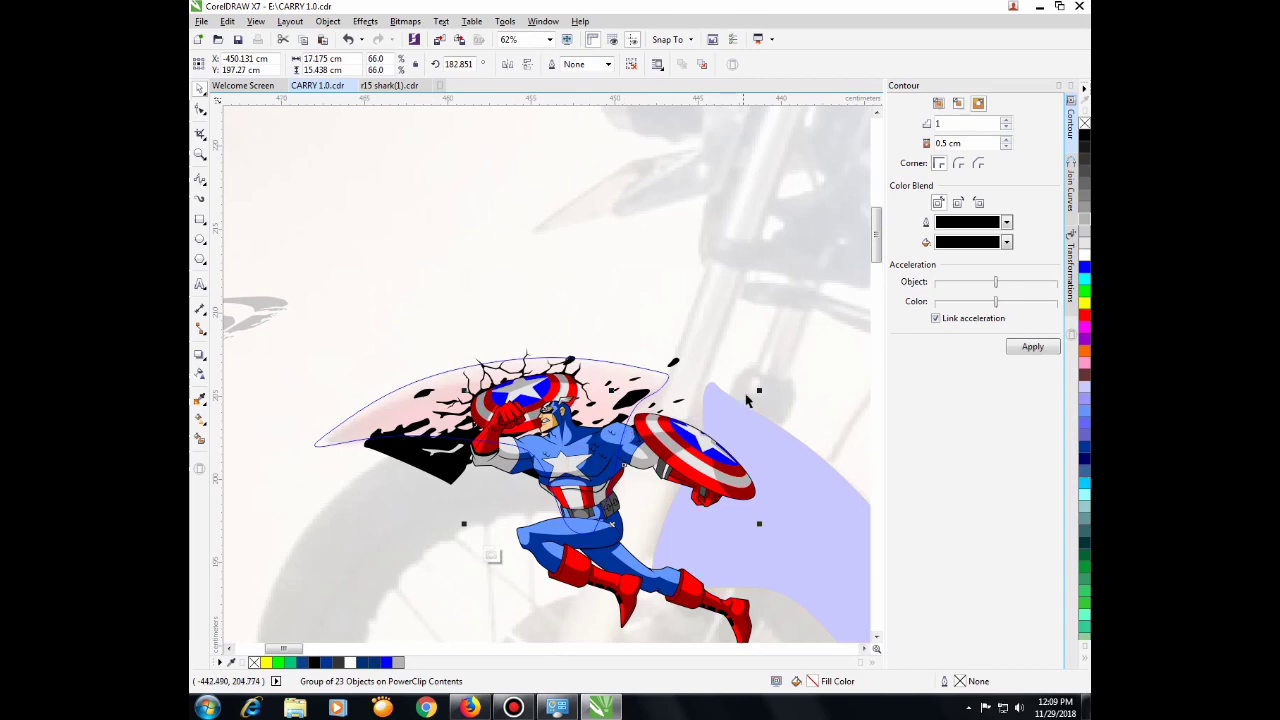
drag(759, 391, 798, 372)
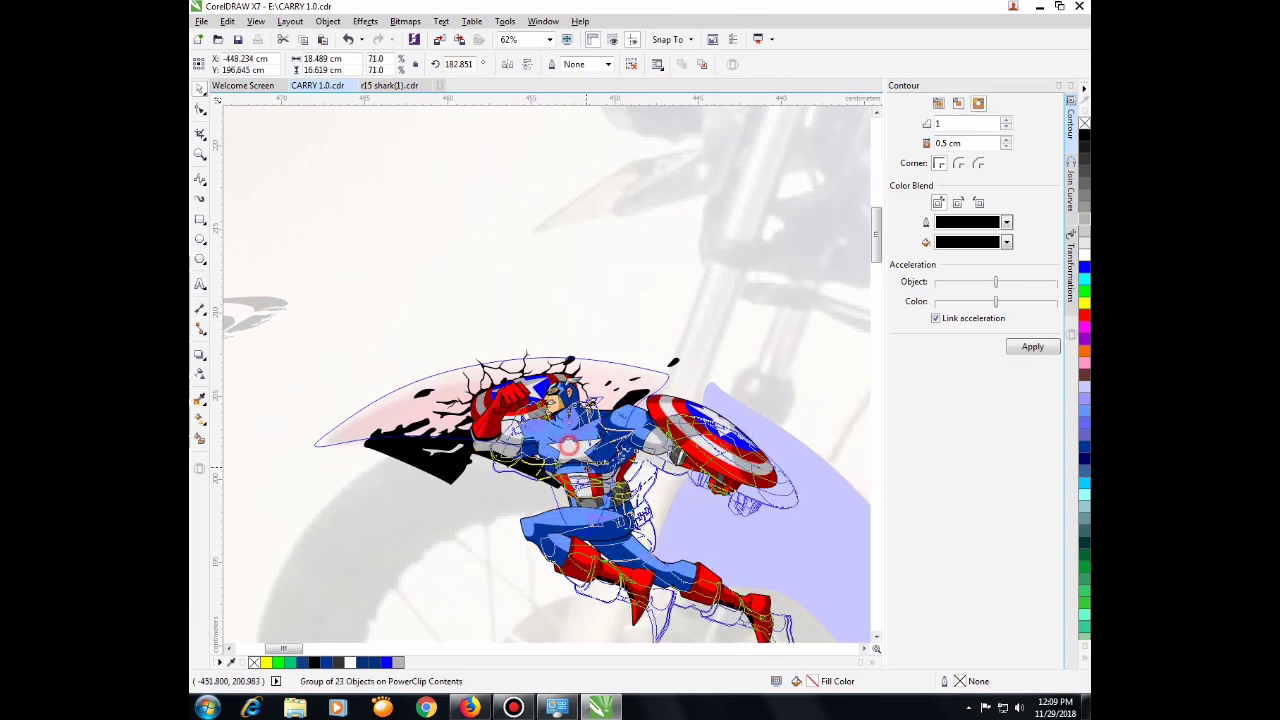
mouse_move(586, 465)
mouse_down()
mouse_move(595, 460)
mouse_move(574, 463)
mouse_up()
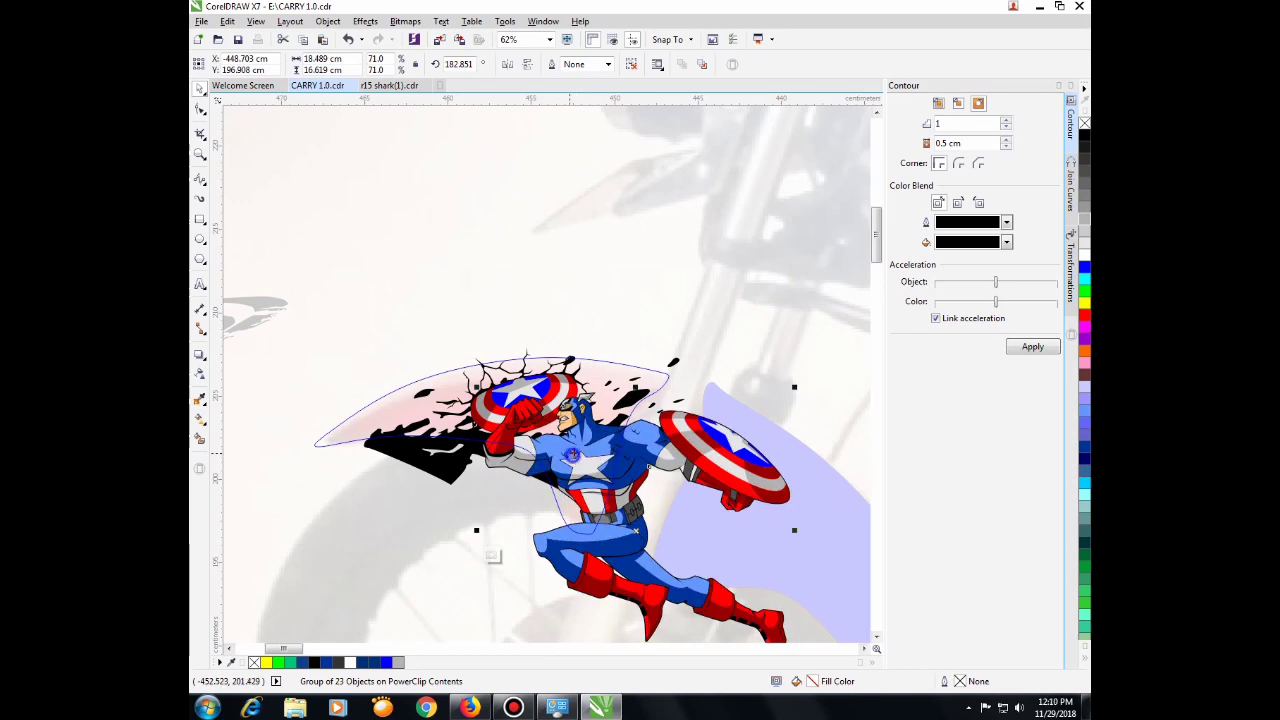
right_click(556, 472)
click(611, 133)
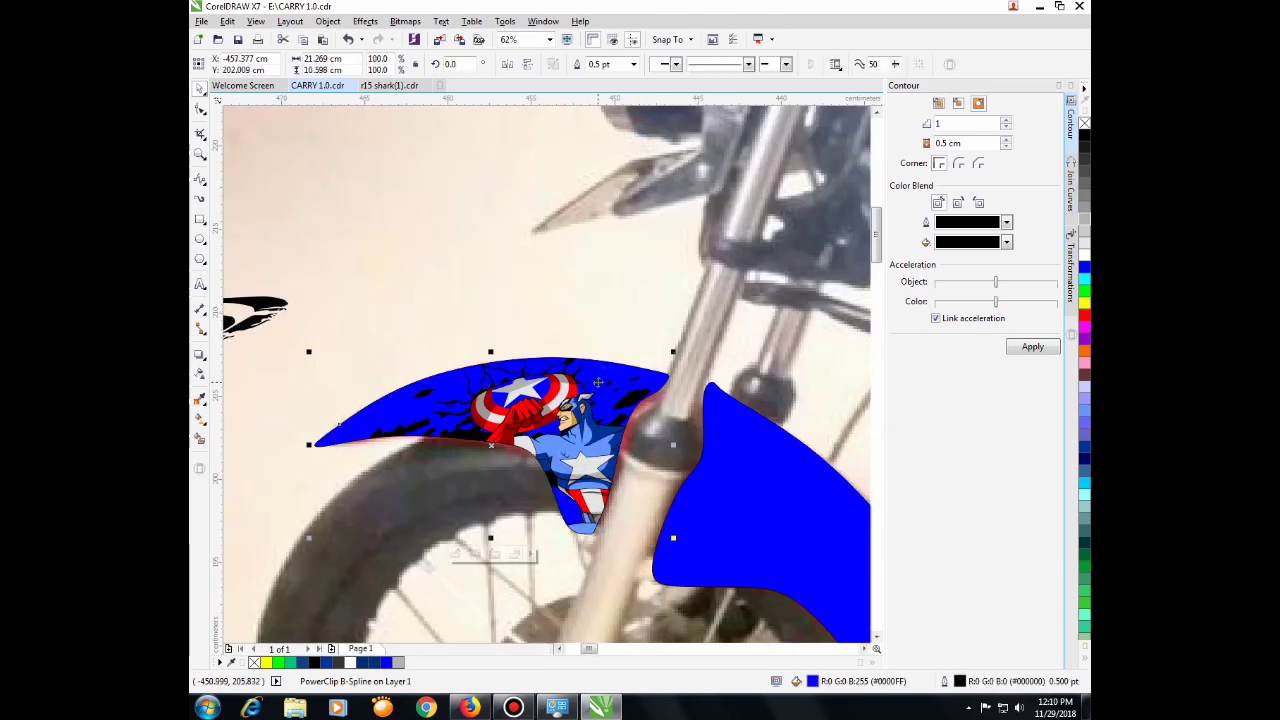
scroll(590, 420, down, 2)
scroll(577, 444, up, 6)
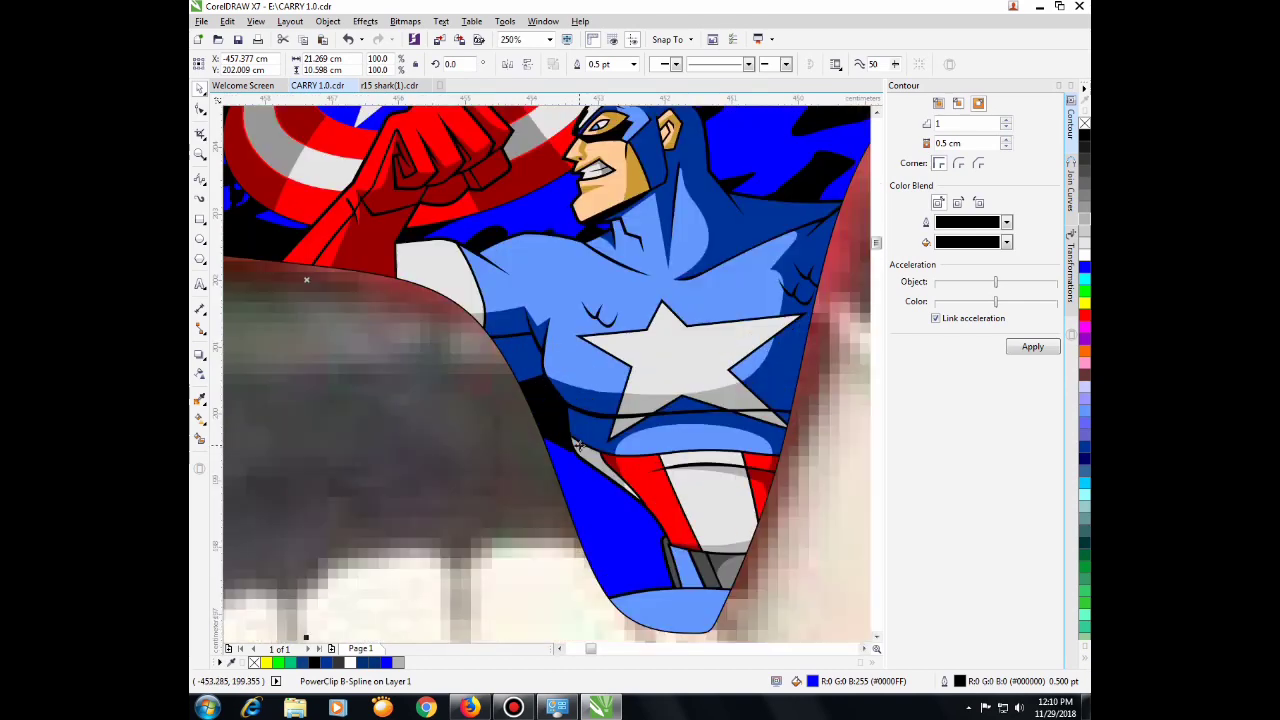
scroll(577, 444, down, 5)
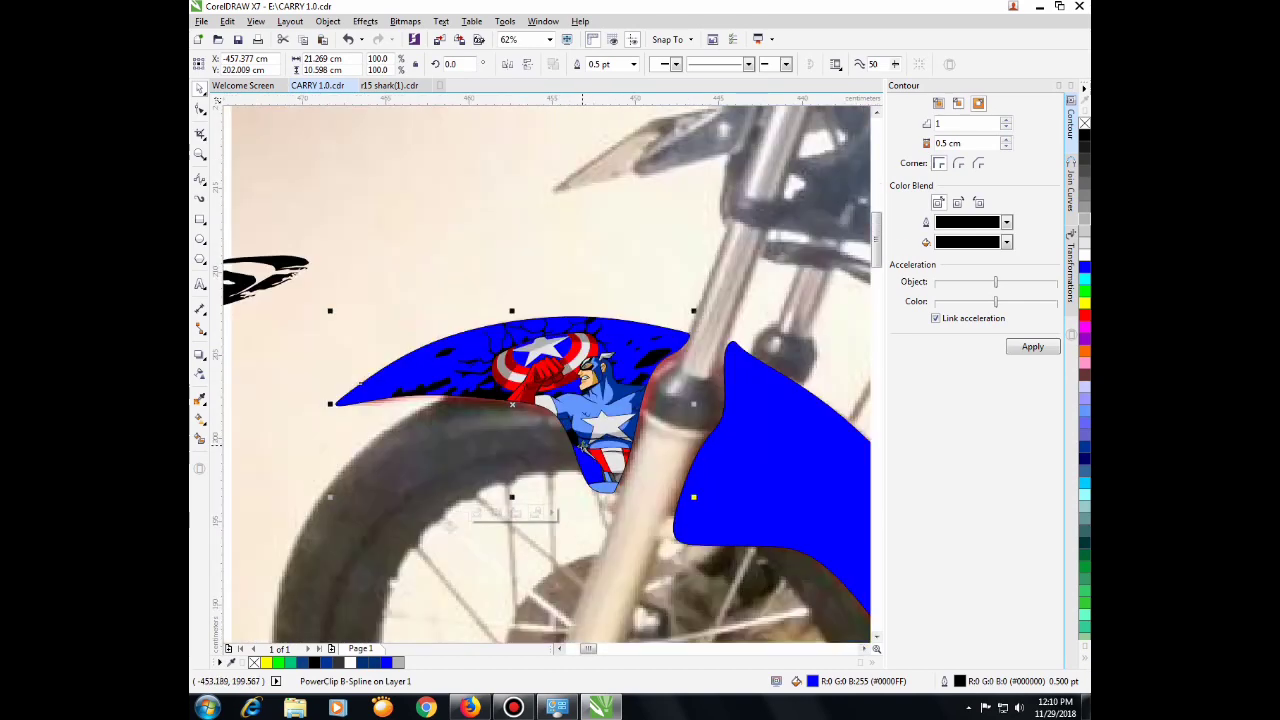
Step: Move the black oval brush splatter from beside the photo onto the fender section behind the fork and rotate it to about 215.2°
scroll(582, 446, down, 2)
click(370, 370)
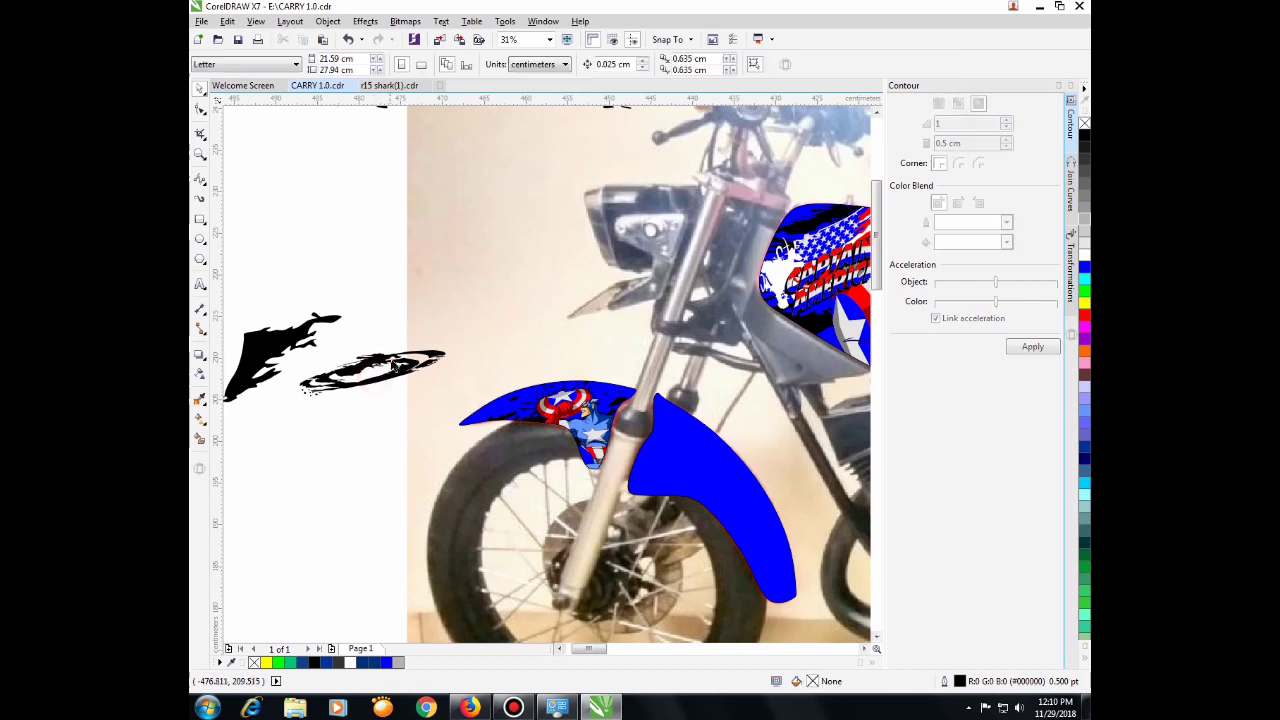
drag(376, 362, 685, 458)
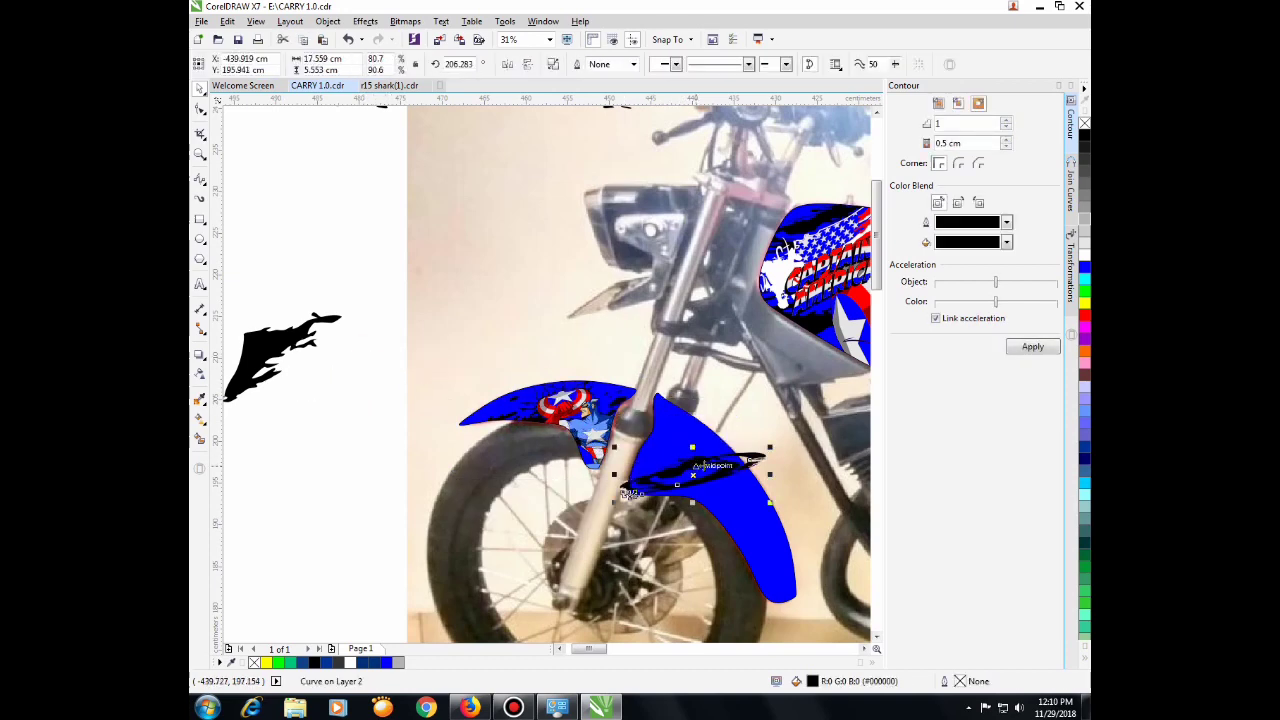
scroll(716, 464, up, 1)
click(716, 465)
drag(819, 438, 805, 419)
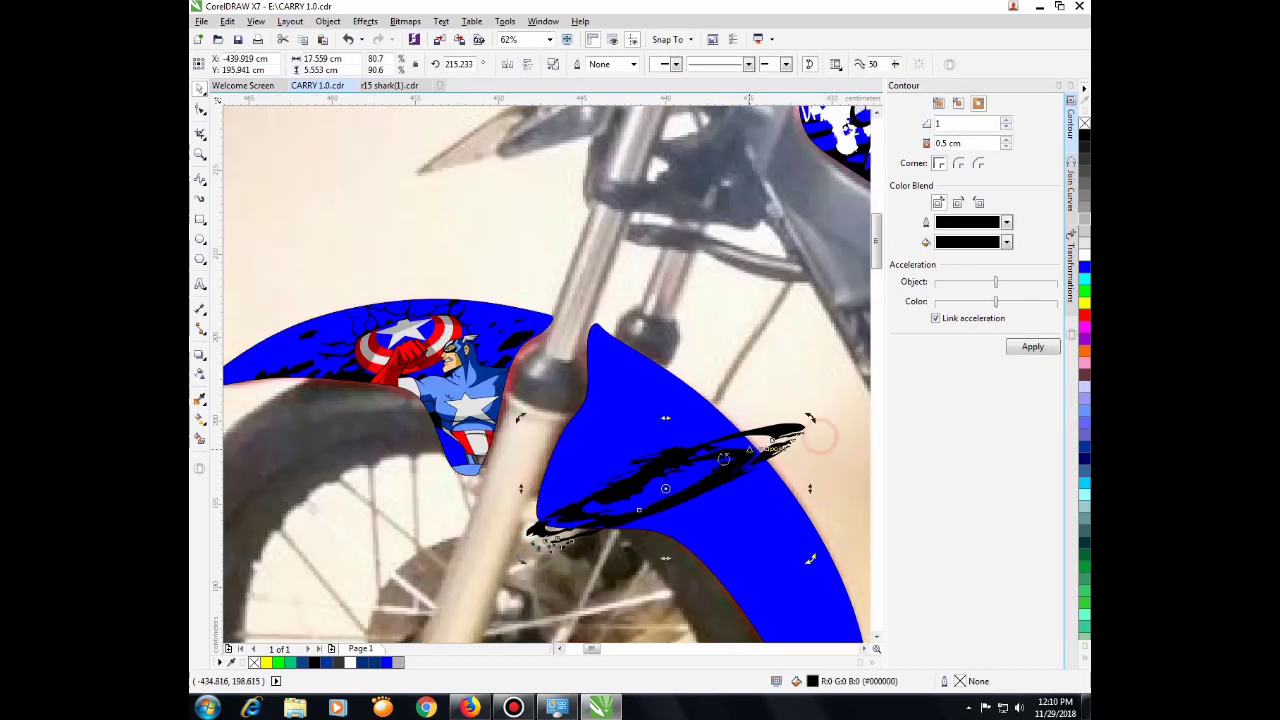
Step: Shift the oval splatter up and to the left on the fender section behind the fork and rotate it to about 211.5°
click(686, 461)
drag(717, 448, 679, 425)
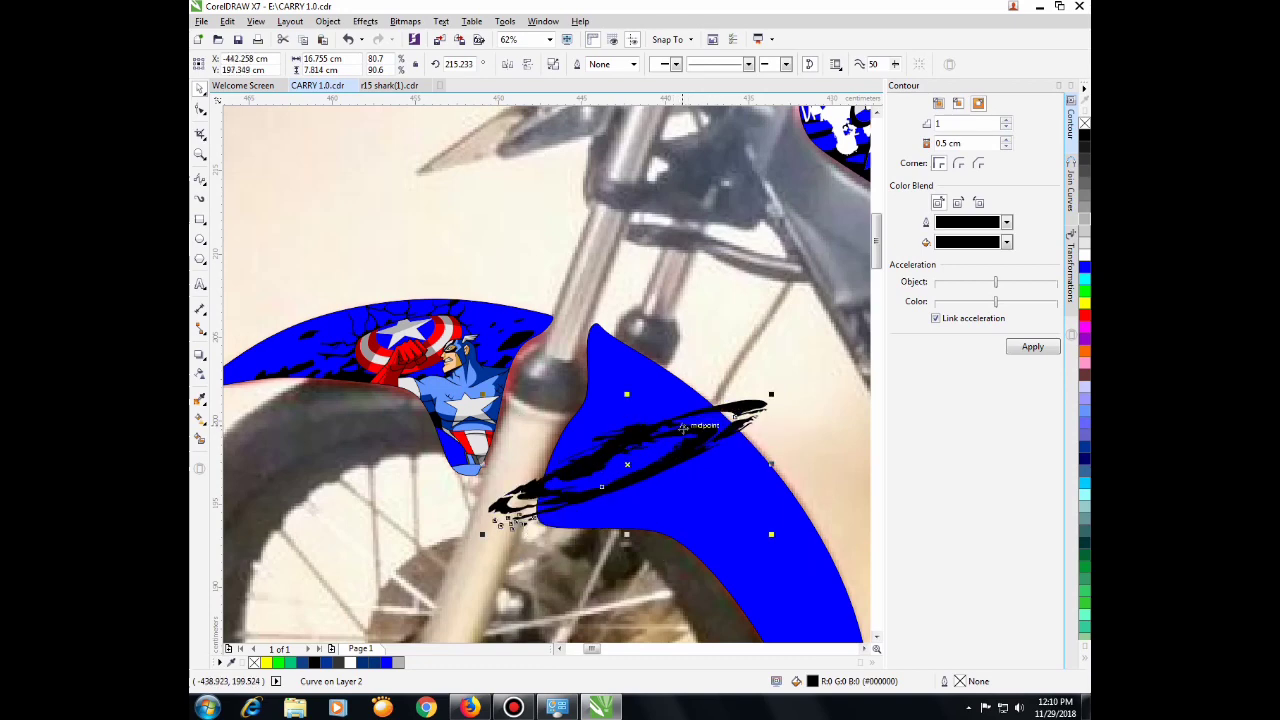
mouse_move(771, 397)
mouse_down()
mouse_move(771, 452)
mouse_move(764, 370)
mouse_move(779, 406)
mouse_up()
scroll(644, 453, down, 1)
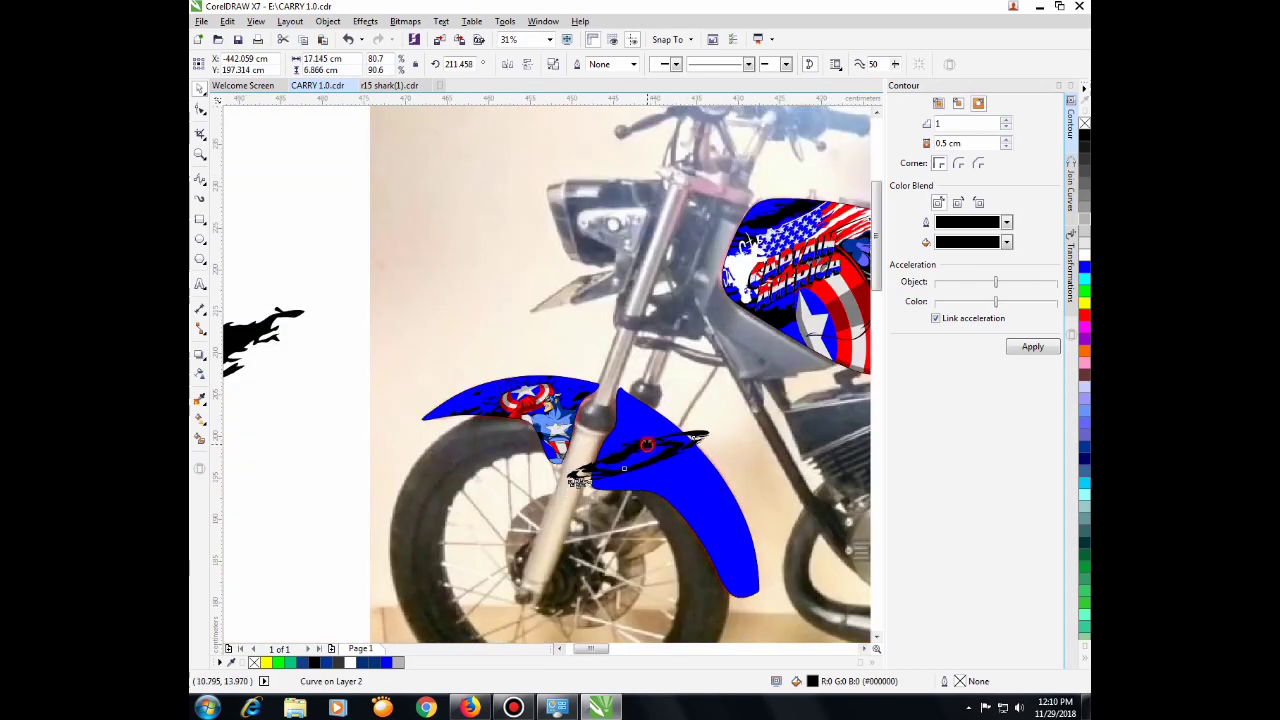
Step: Try a copy of the oval splatter slightly lower on the fender section and remove it
drag(638, 441, 646, 464)
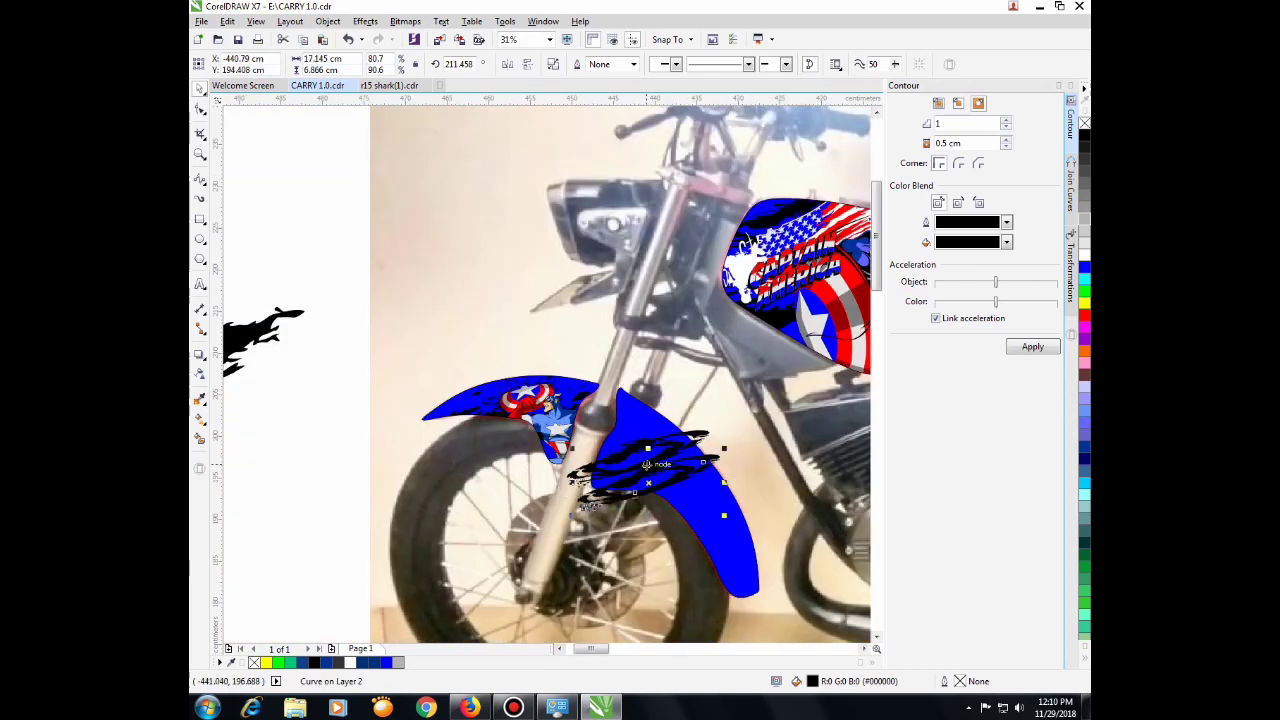
scroll(633, 474, down, 1)
key(Escape)
scroll(632, 463, up, 1)
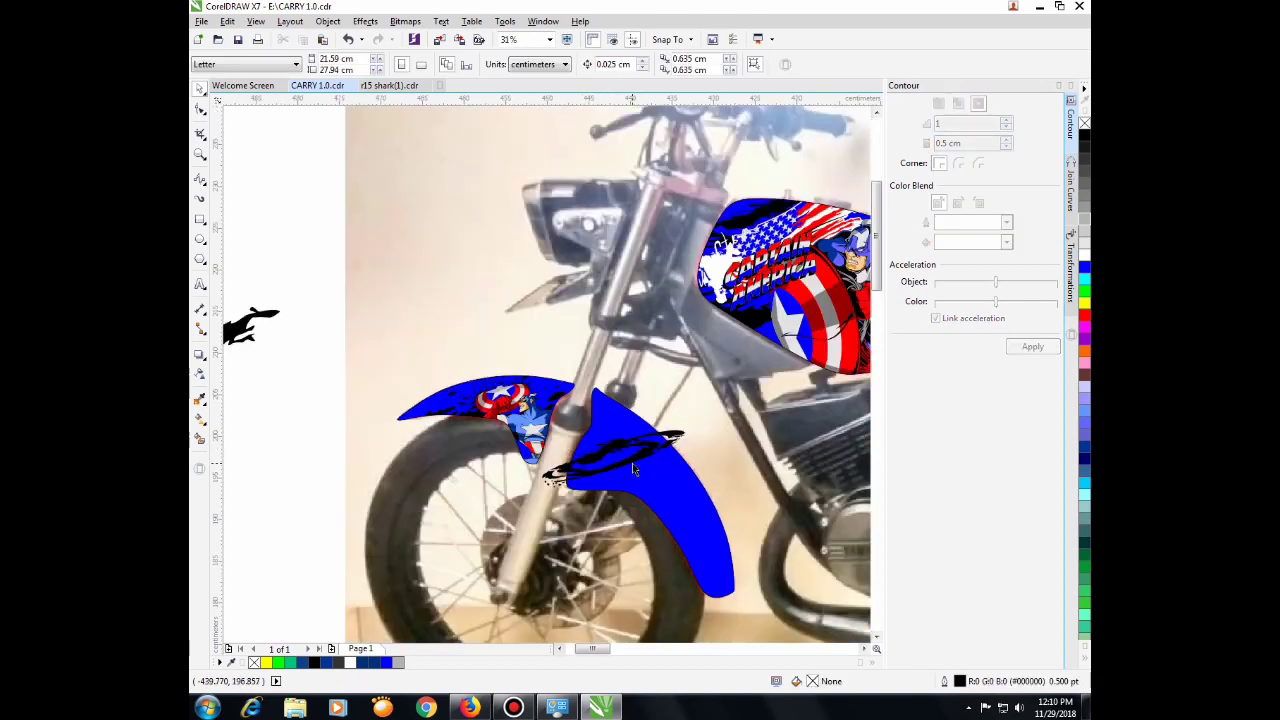
Step: Select the whole black splatter strip above the photo's upper-left corner and move it down beside the front wheel
click(622, 448)
scroll(580, 448, down, 1)
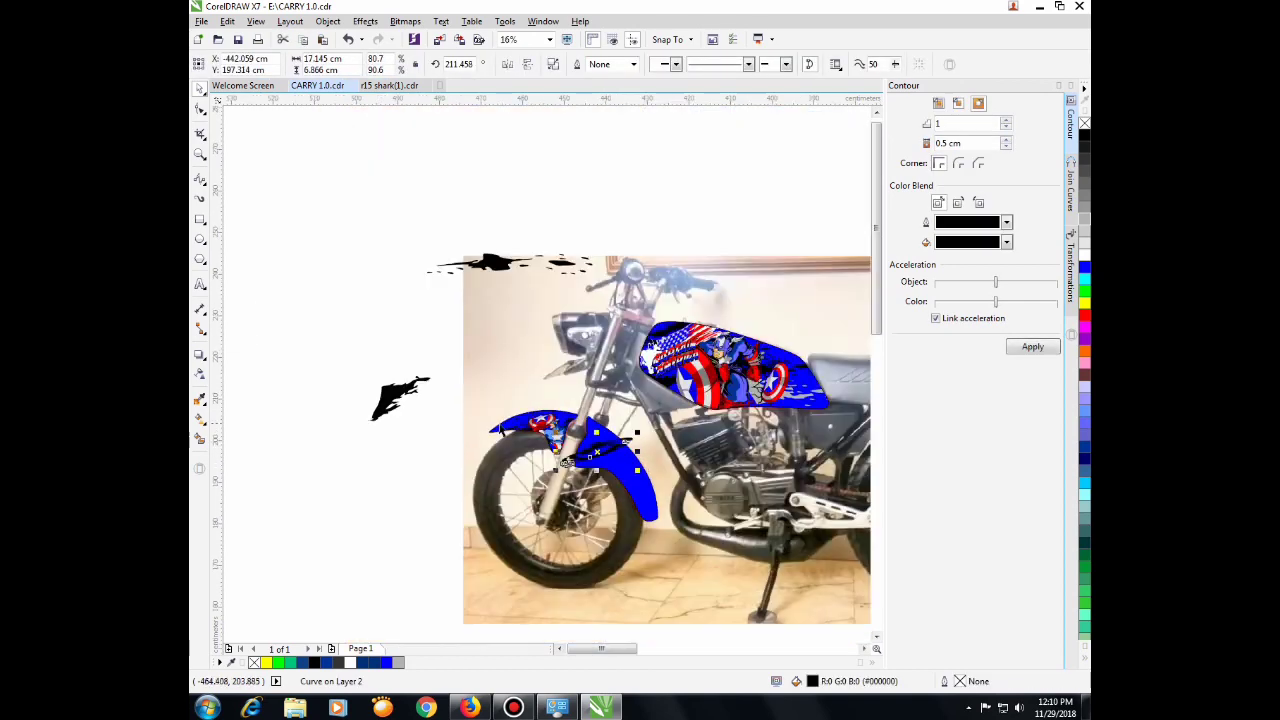
scroll(555, 387, up, 2)
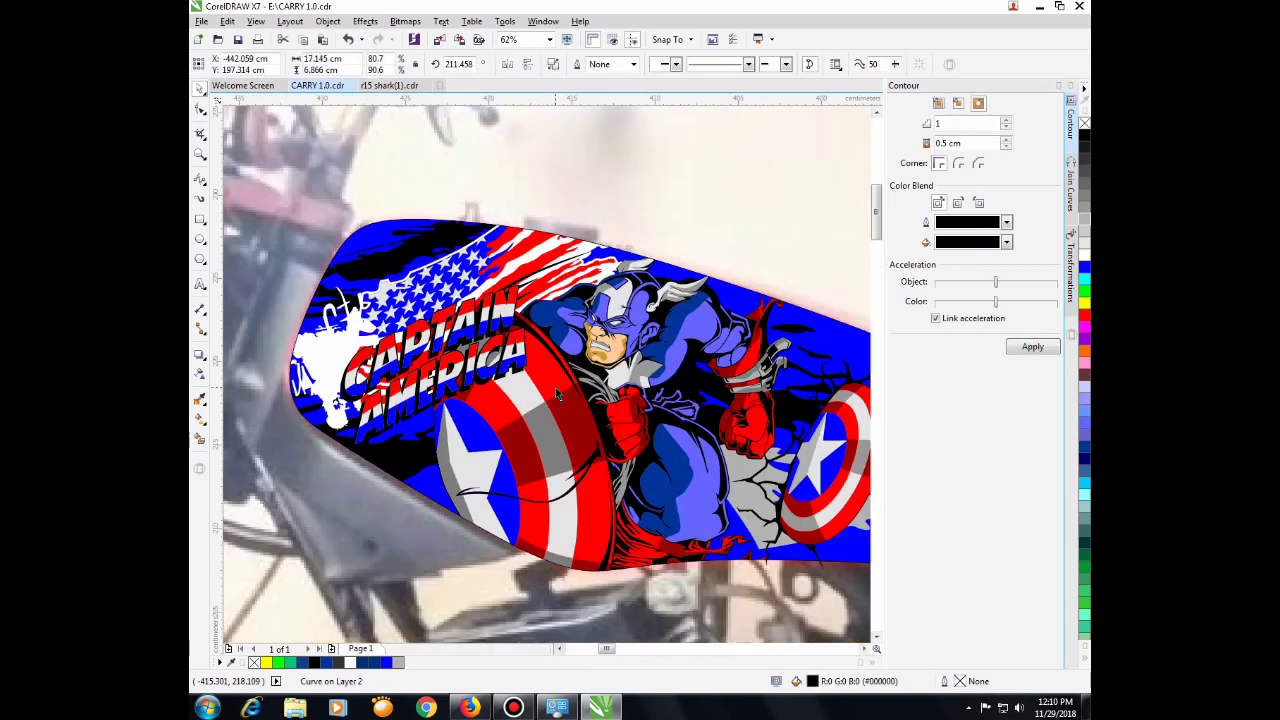
scroll(555, 387, down, 2)
click(455, 341)
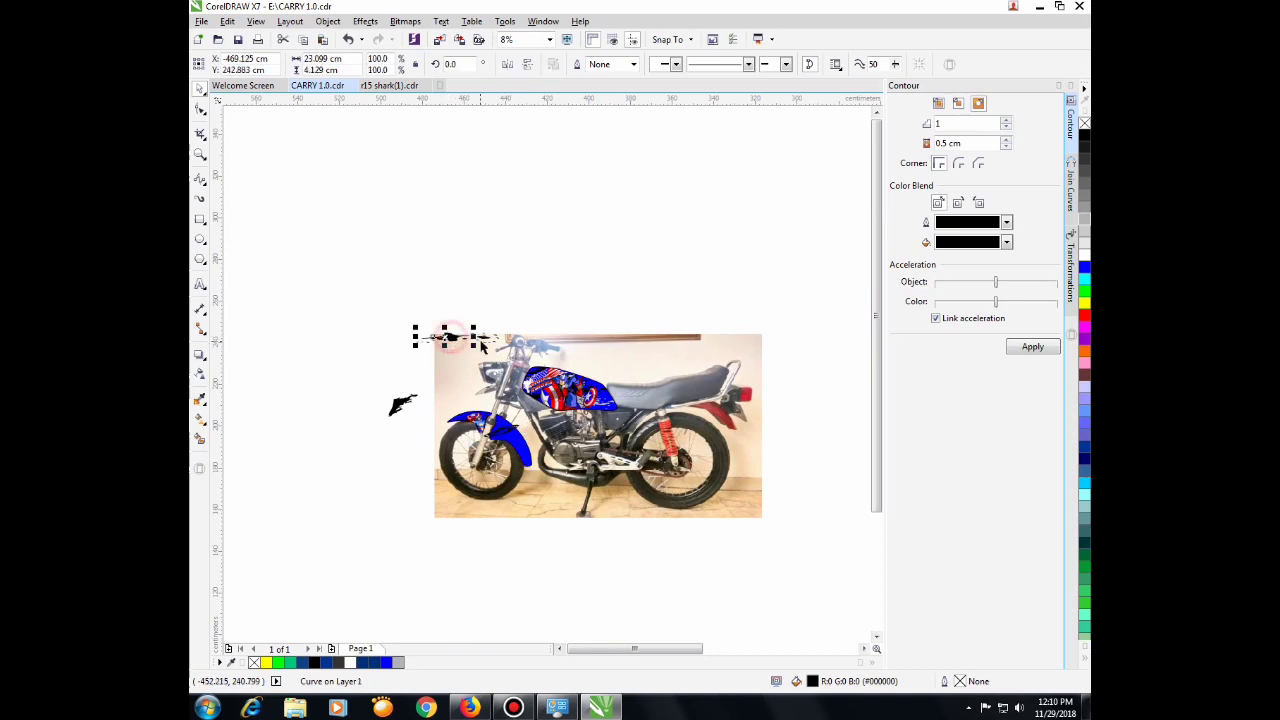
scroll(481, 346, up, 1)
scroll(481, 346, down, 1)
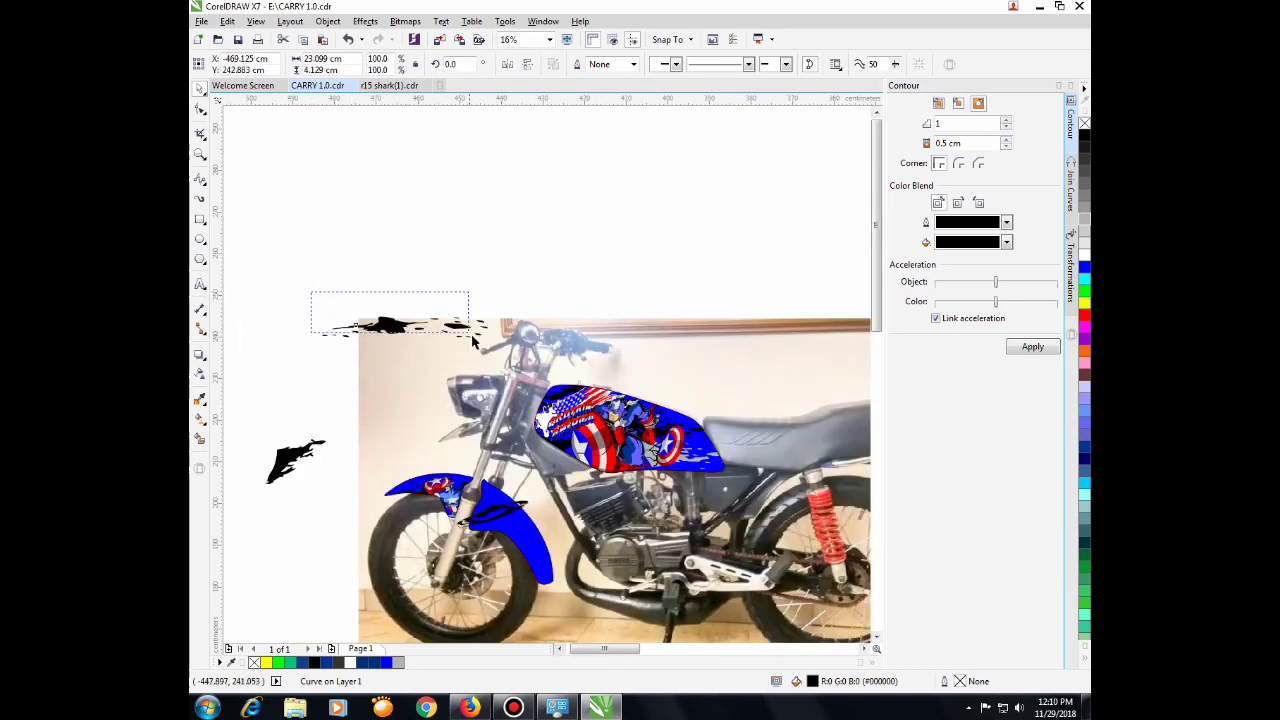
drag(493, 351, 494, 352)
drag(405, 326, 334, 496)
scroll(501, 527, up, 1)
scroll(501, 527, up, 1)
scroll(535, 490, down, 1)
scroll(450, 485, down, 1)
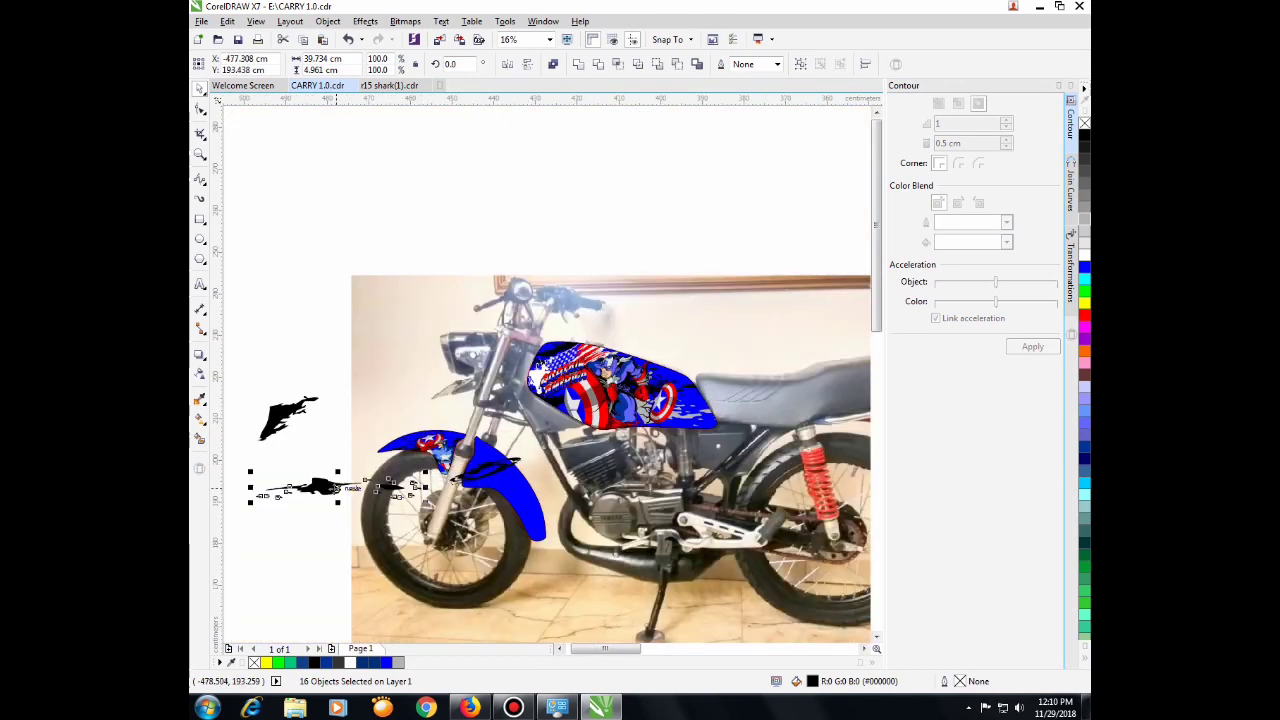
Step: Bring the selected splatter strip to the front, accepting its move to another layer
right_click(334, 496)
mouse_move(400, 348)
click(516, 347)
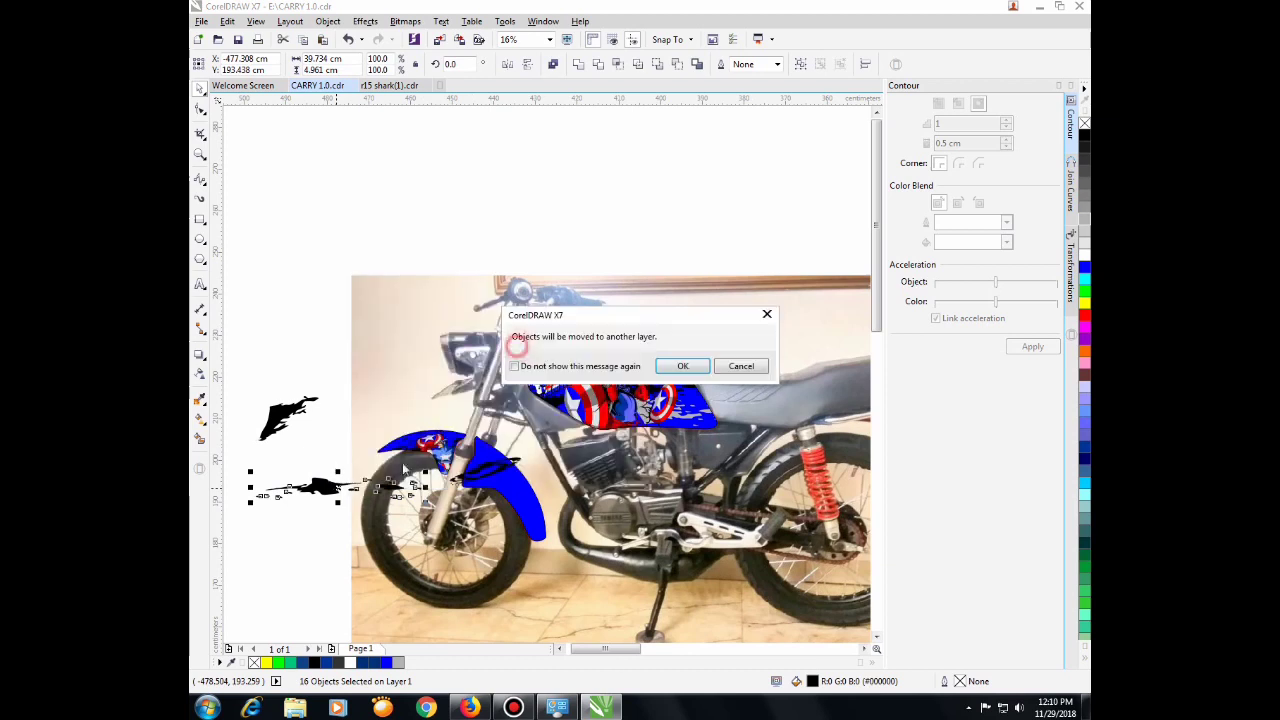
click(690, 366)
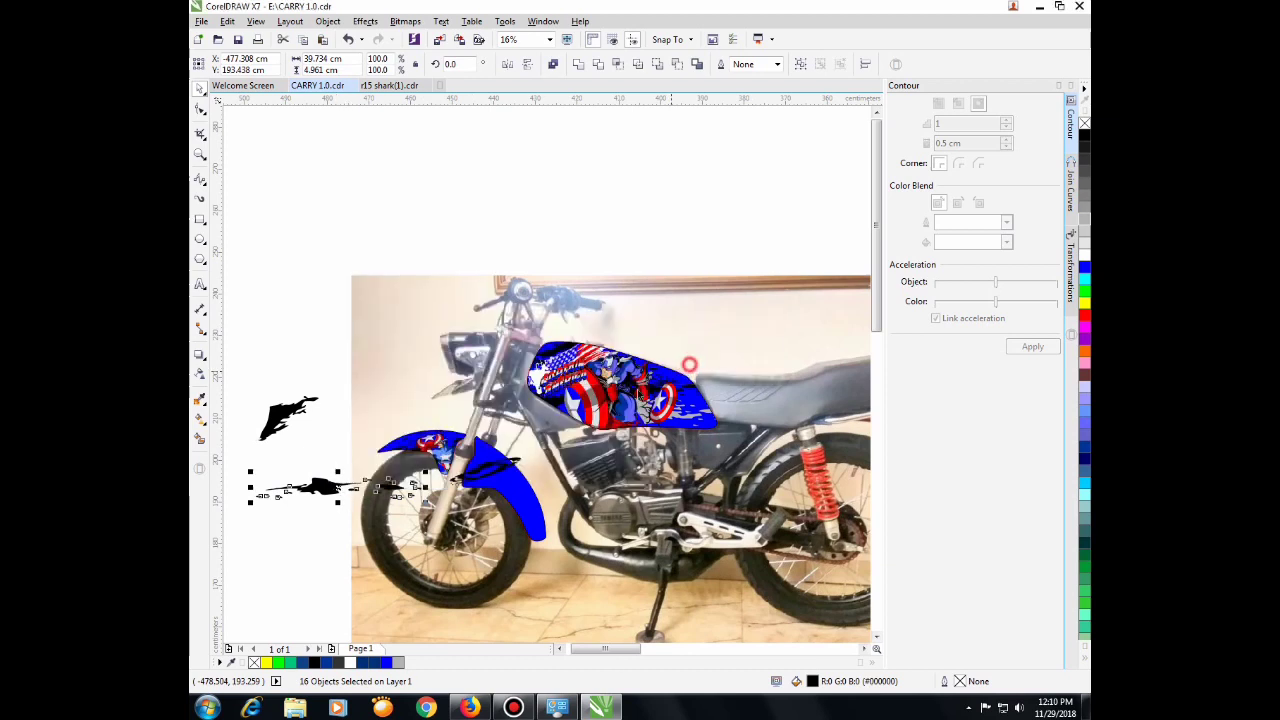
Step: Move the jagged black splatter from beside the photo onto the fender section behind the fork
click(312, 446)
drag(316, 512, 352, 522)
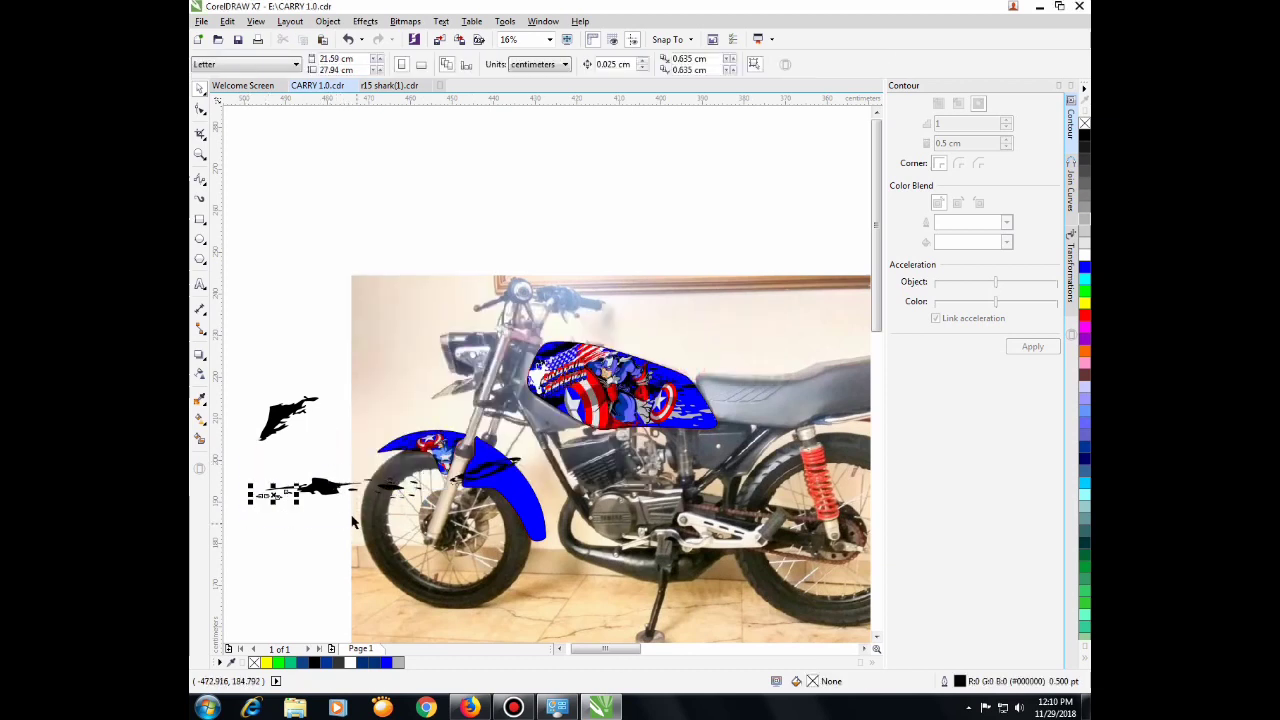
click(497, 471)
drag(497, 471, 502, 477)
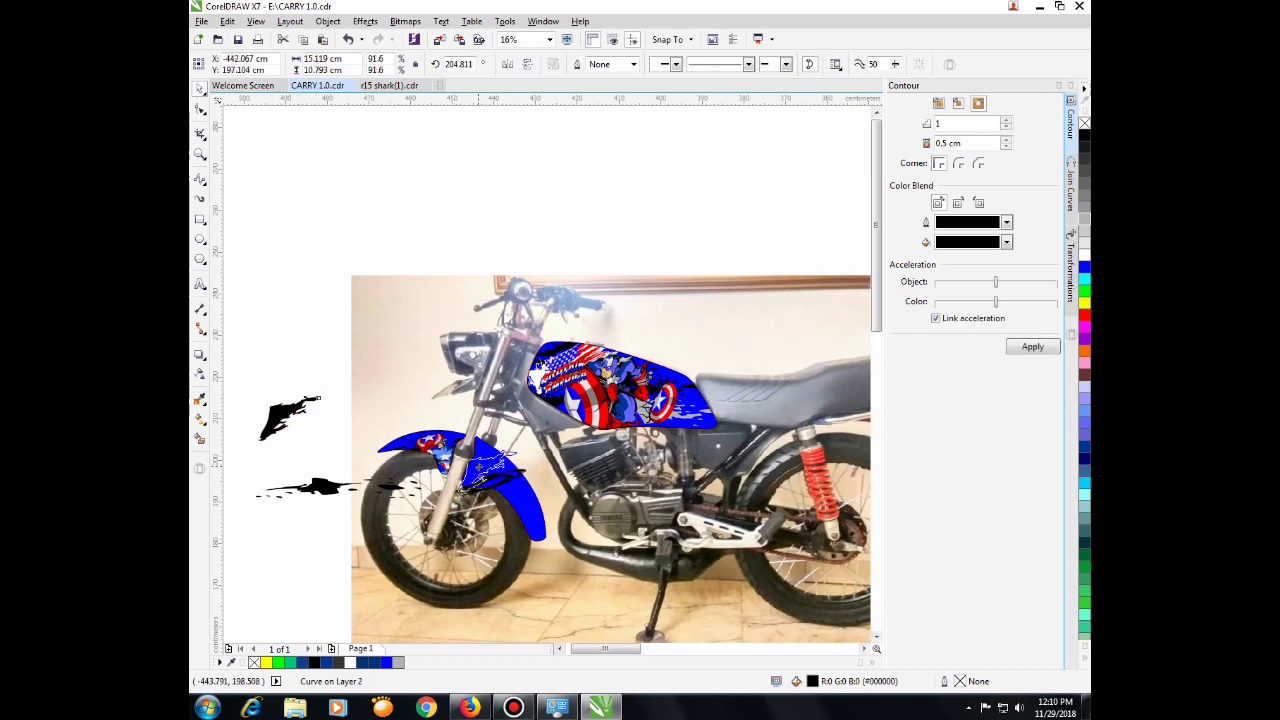
scroll(490, 465, up, 2)
scroll(492, 467, up, 1)
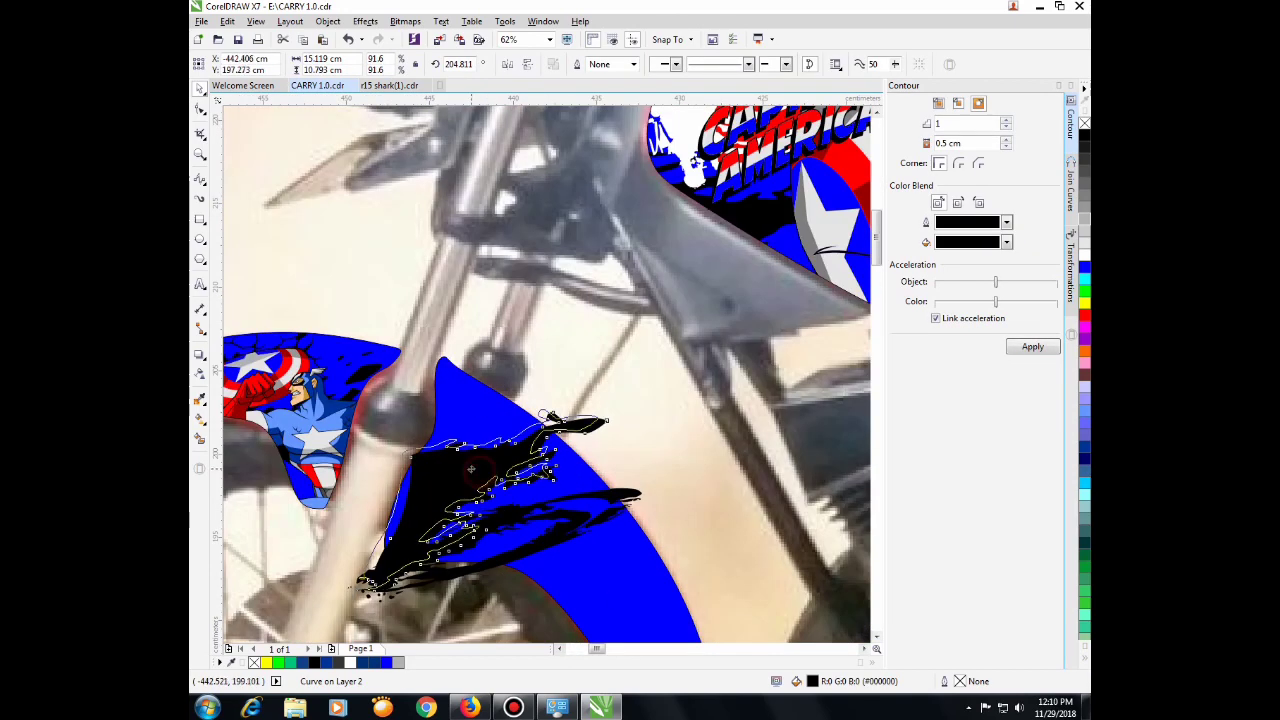
Step: Delete the oval splatter from the fender section behind the fork and scale the jagged splatter down to 66.7%
click(604, 510)
scroll(609, 508, down, 1)
click(627, 505)
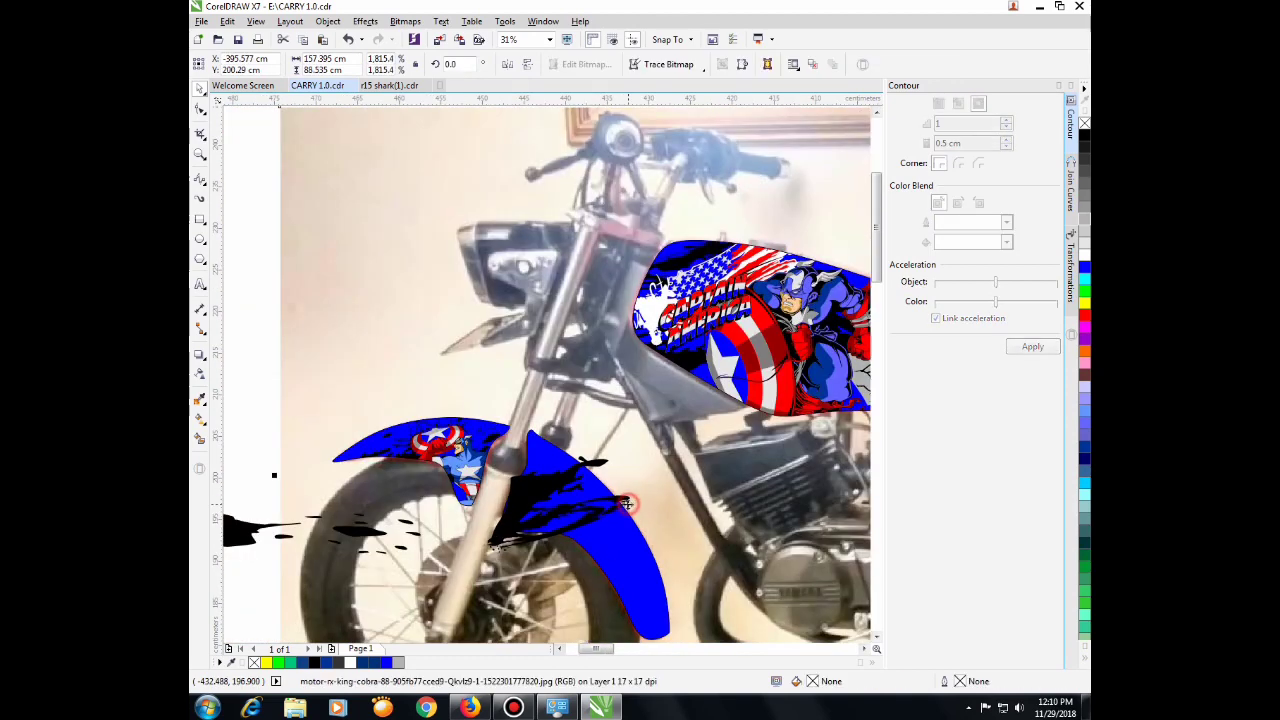
click(618, 501)
key(Delete)
click(573, 470)
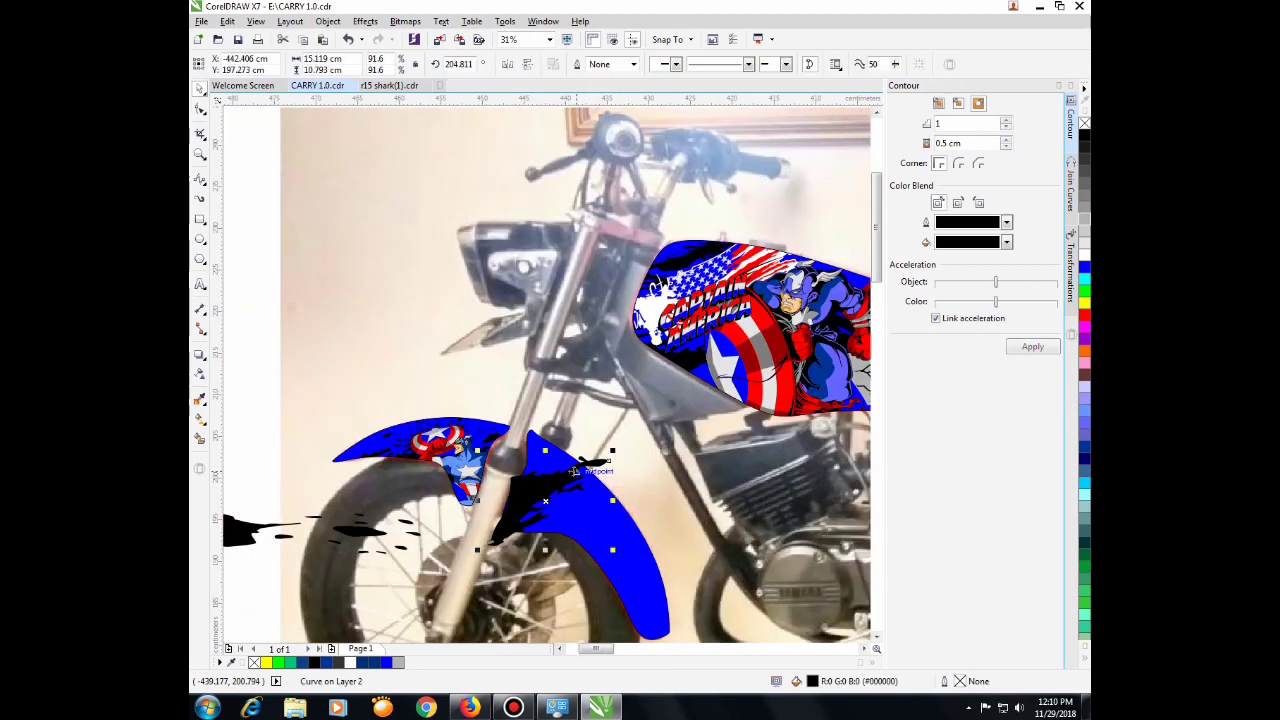
drag(614, 452, 565, 496)
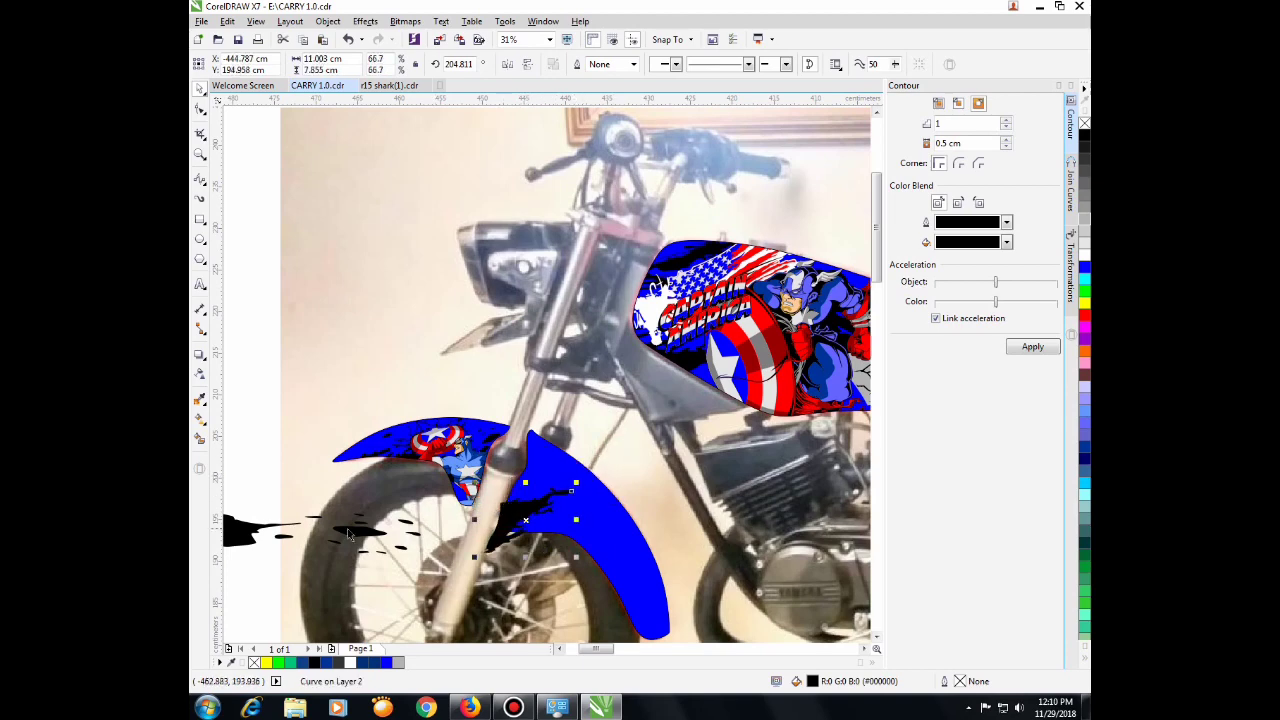
Step: Try the black splatter strip on the rear fender section, and move it out to the blank area above the photo
click(455, 515)
scroll(450, 520, down, 1)
drag(258, 495, 430, 552)
drag(321, 515, 522, 519)
scroll(598, 528, up, 1)
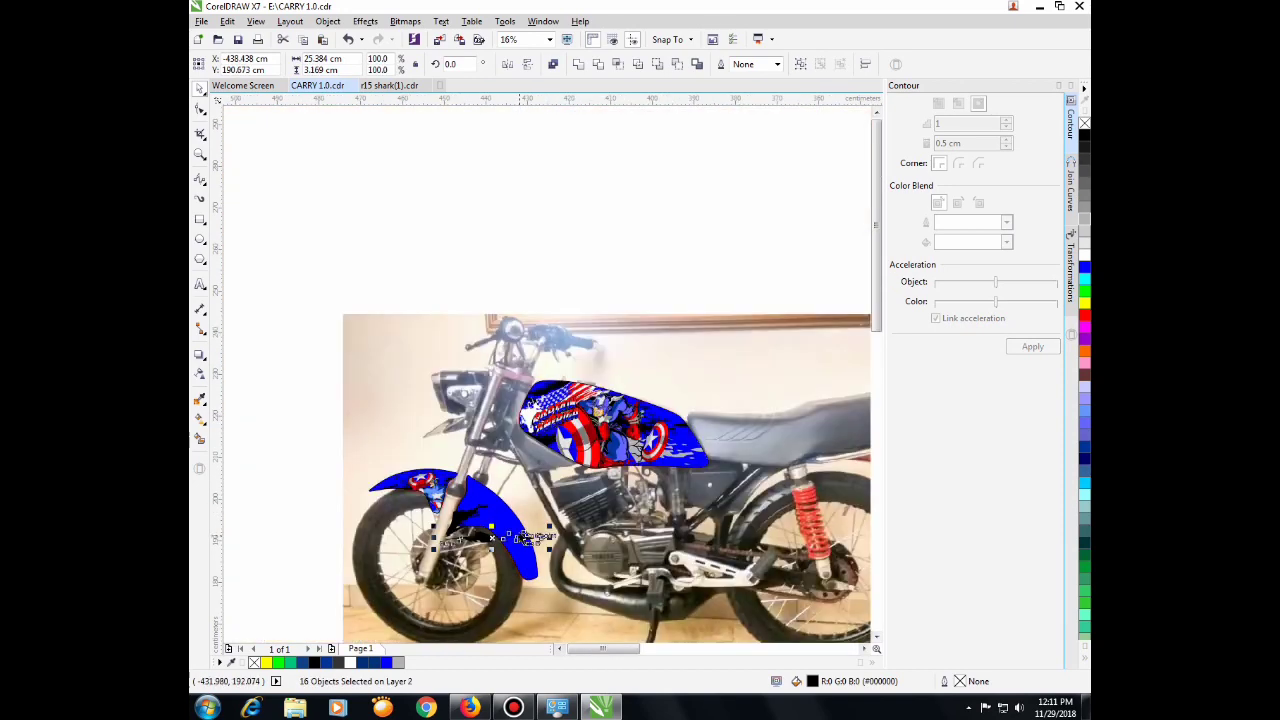
scroll(525, 538, down, 1)
drag(537, 538, 534, 250)
scroll(533, 358, down, 1)
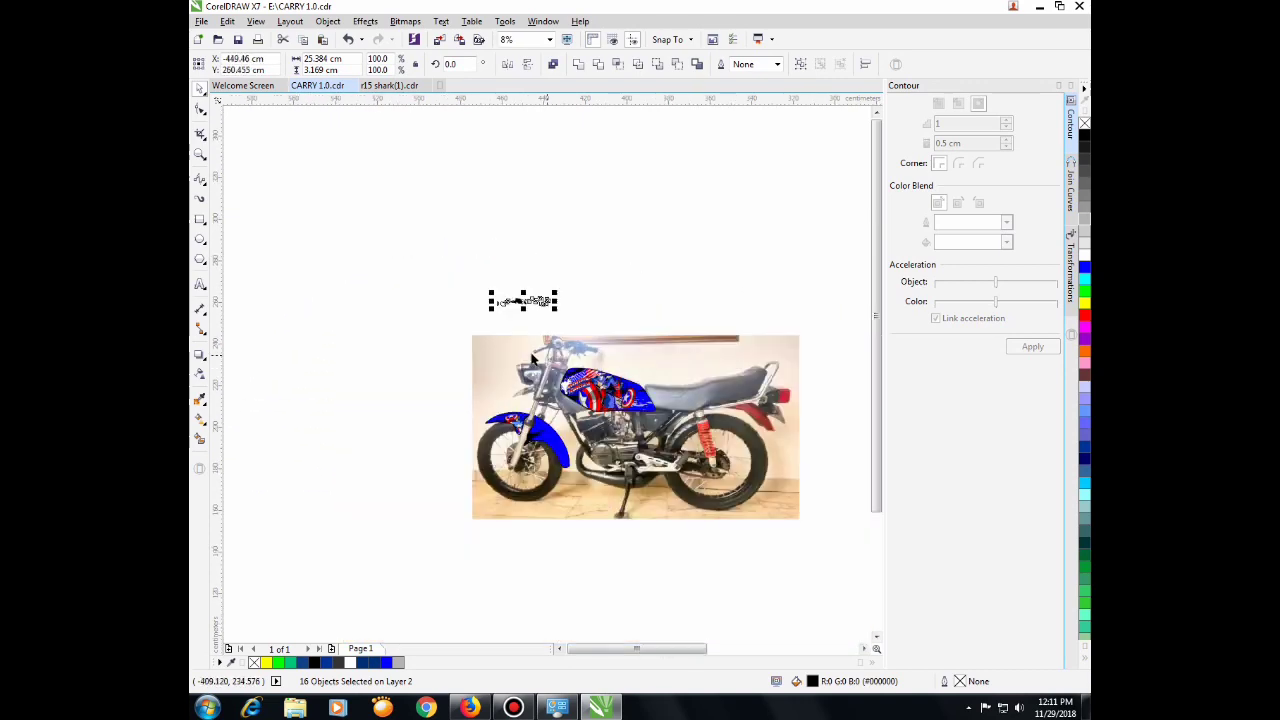
Step: Edit the tank clip's contents, copy the black splatter at the tank's rear end, and finish editing
scroll(655, 392, up, 1)
click(646, 410)
right_click(646, 405)
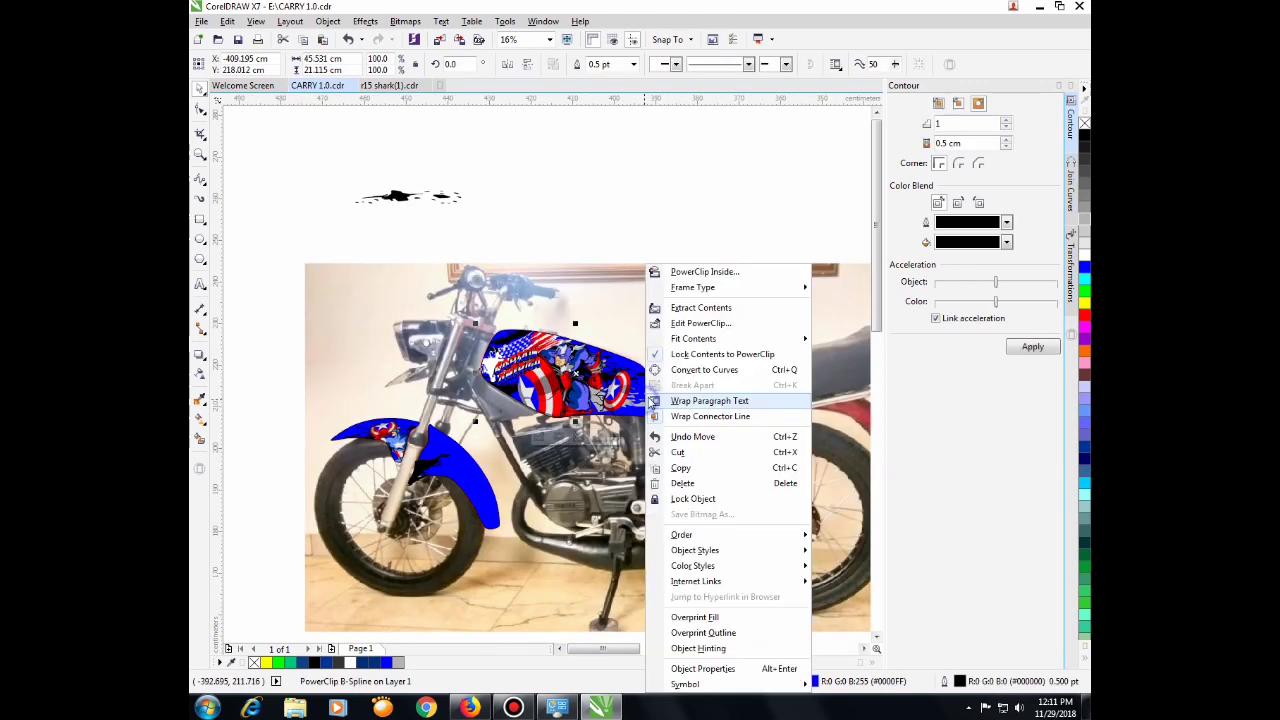
click(717, 323)
click(644, 378)
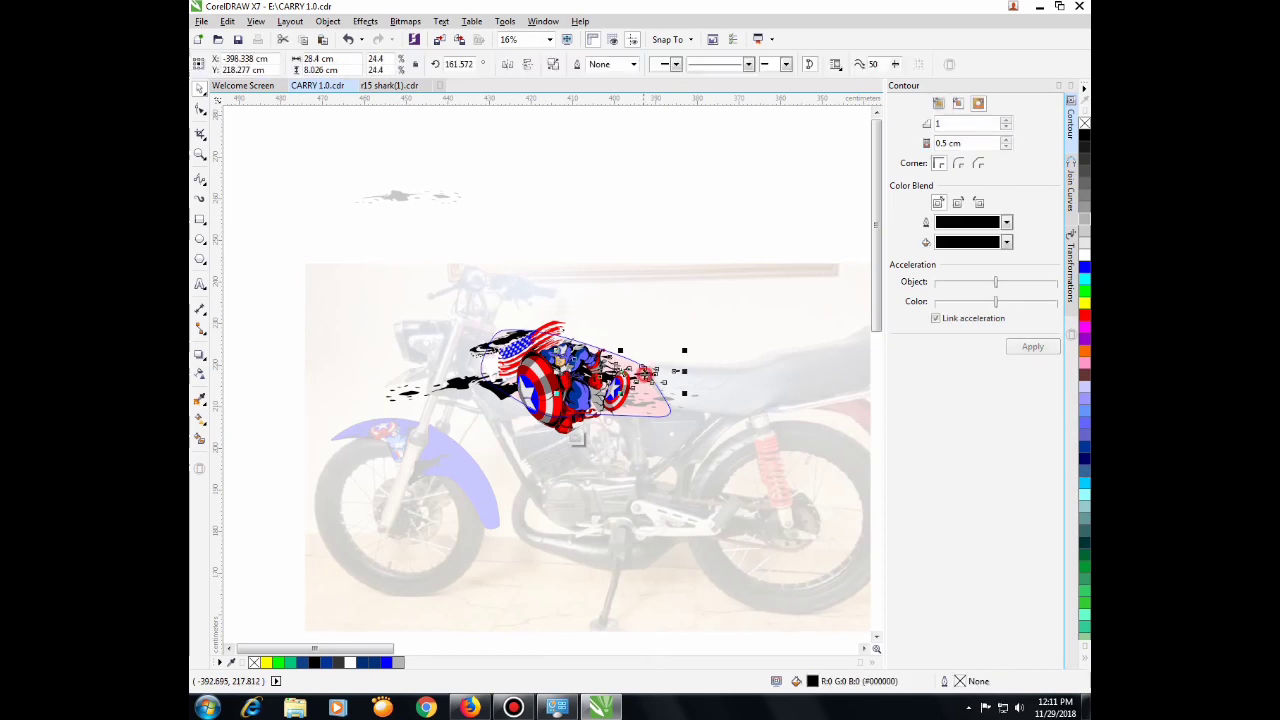
click(304, 41)
right_click(601, 395)
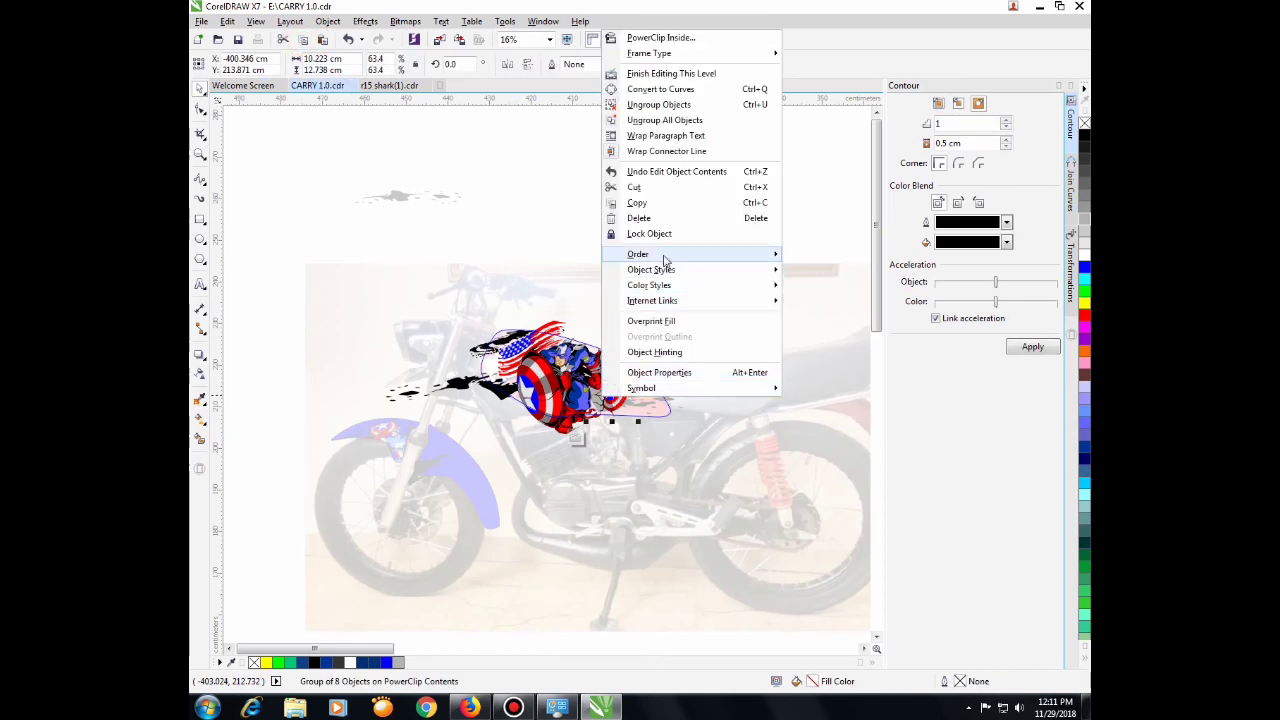
click(671, 73)
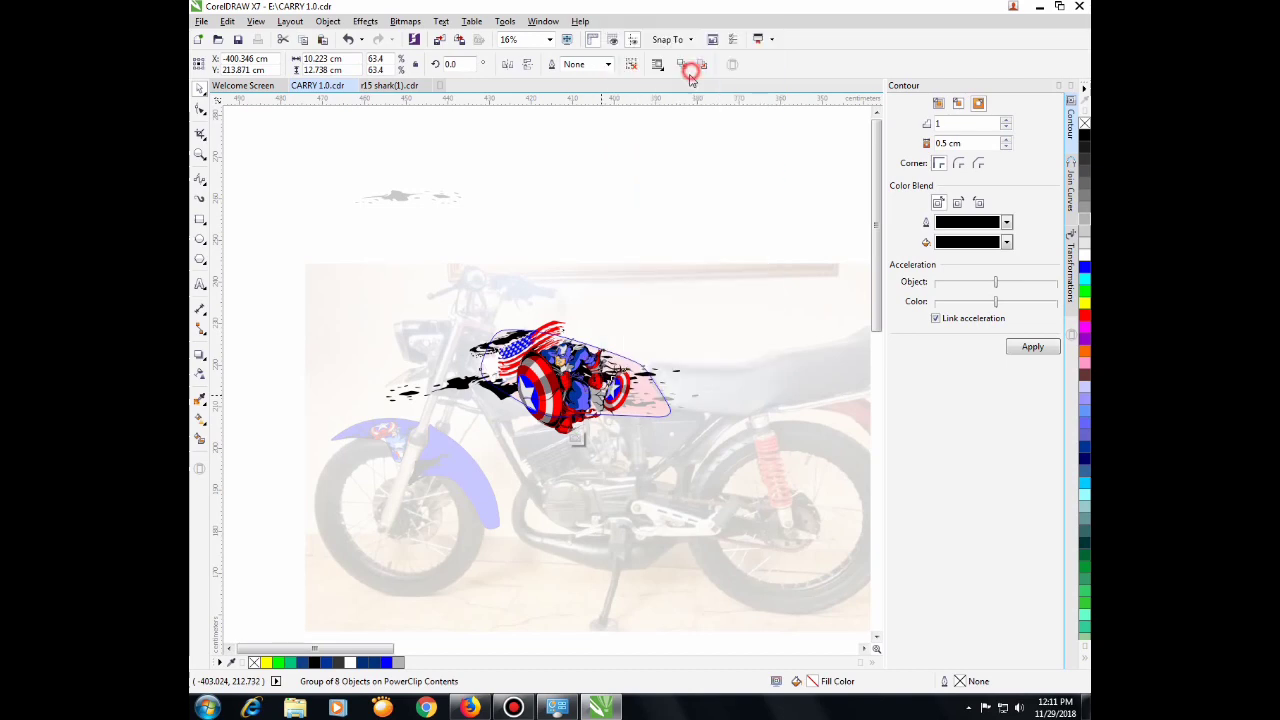
Step: Paste the copied tank splatter, place it on the fender section behind the fork and scale it down to 18.2%
right_click(290, 340)
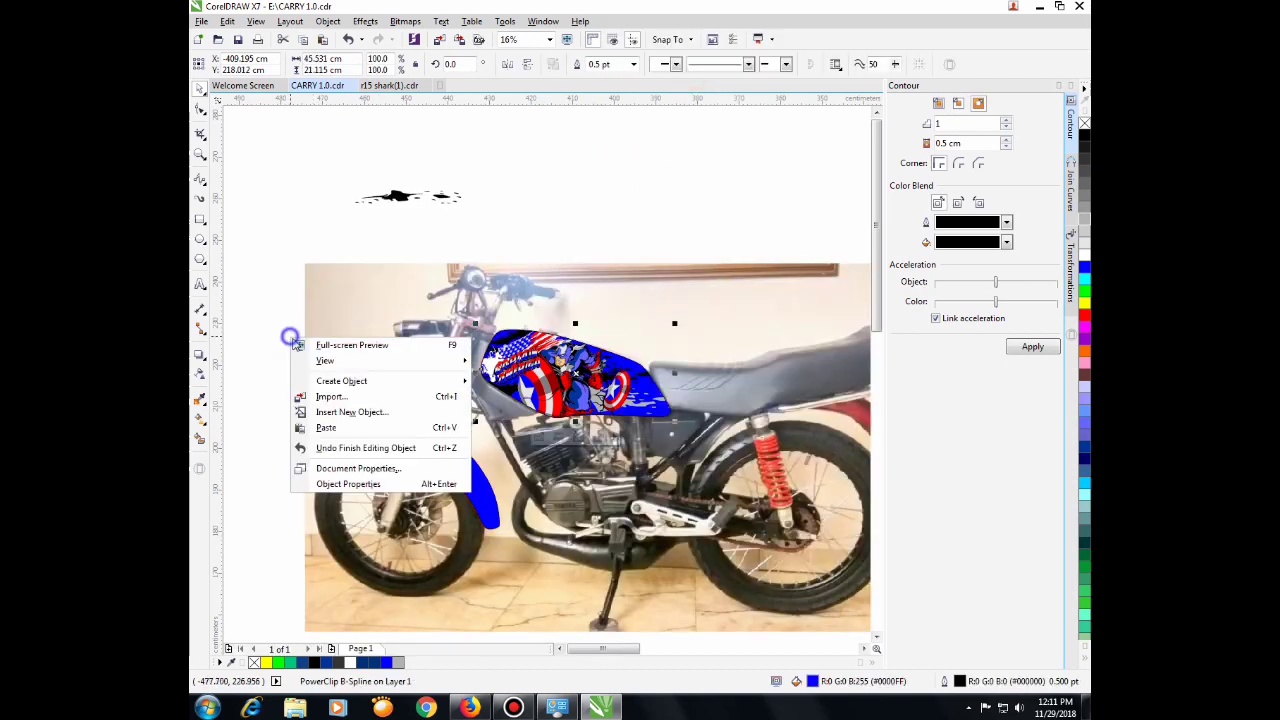
click(330, 411)
drag(640, 372, 558, 324)
scroll(431, 463, up, 4)
click(457, 466)
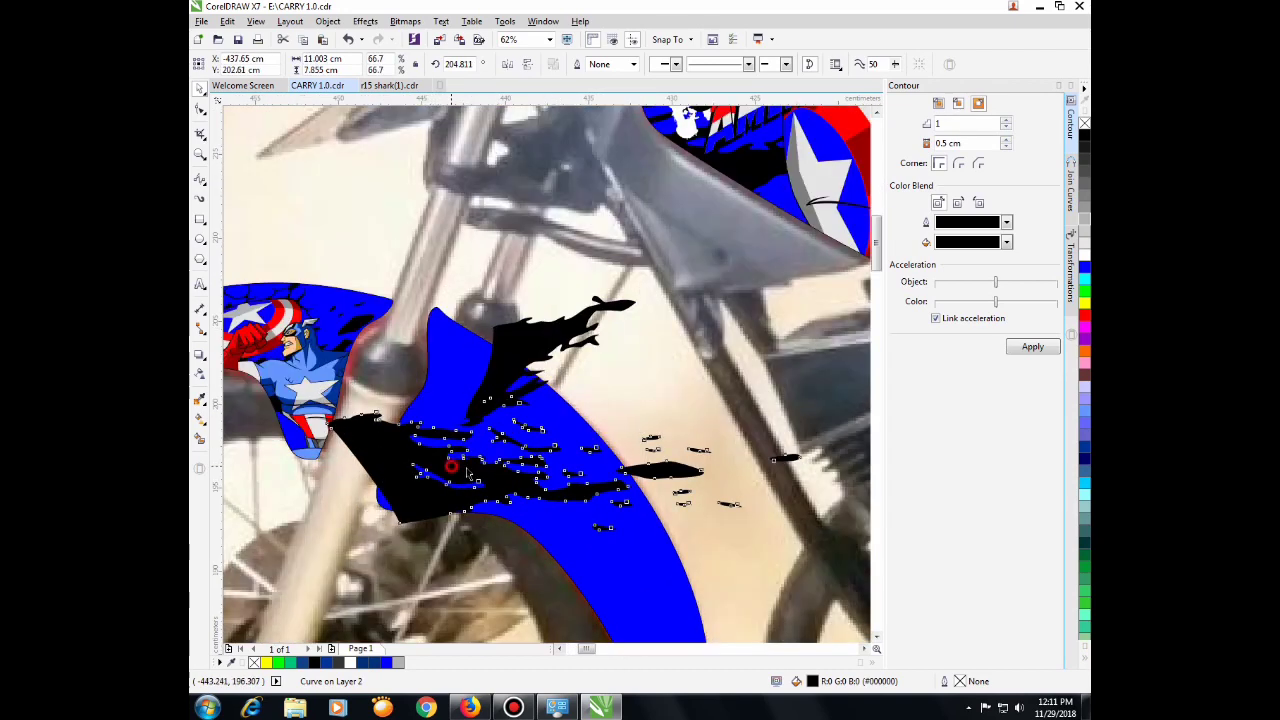
drag(803, 393, 670, 421)
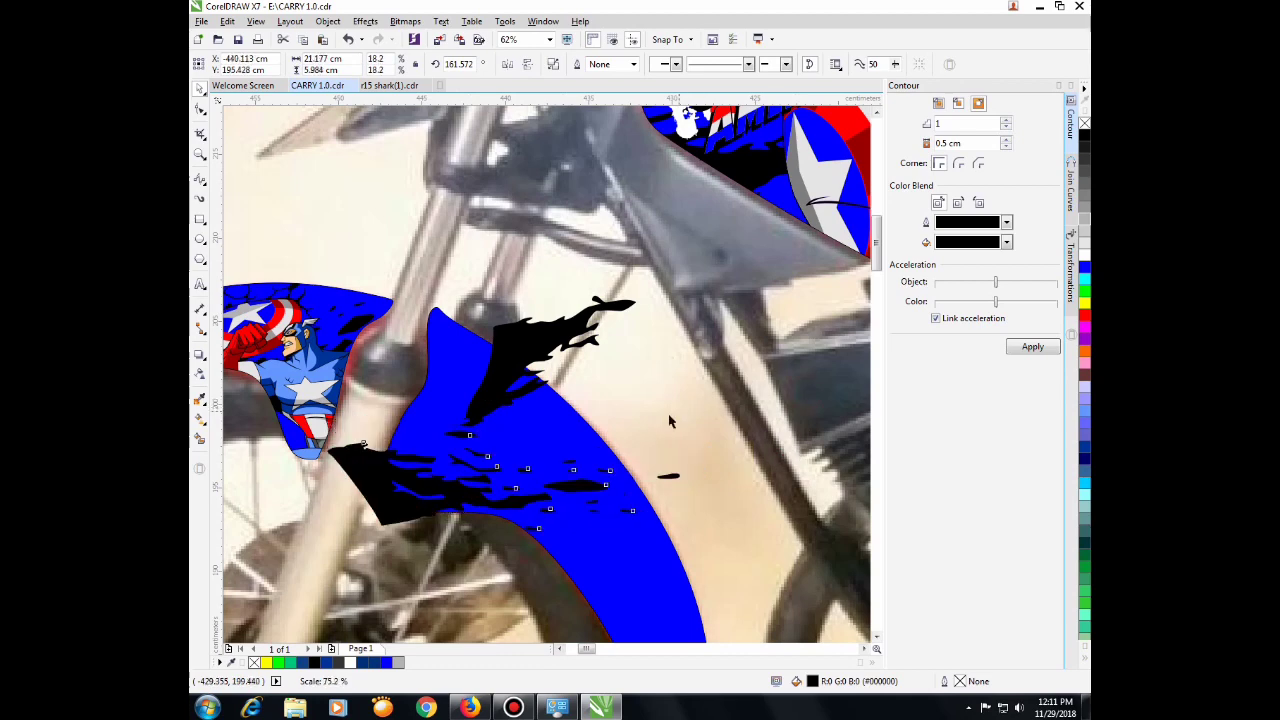
drag(455, 491, 439, 499)
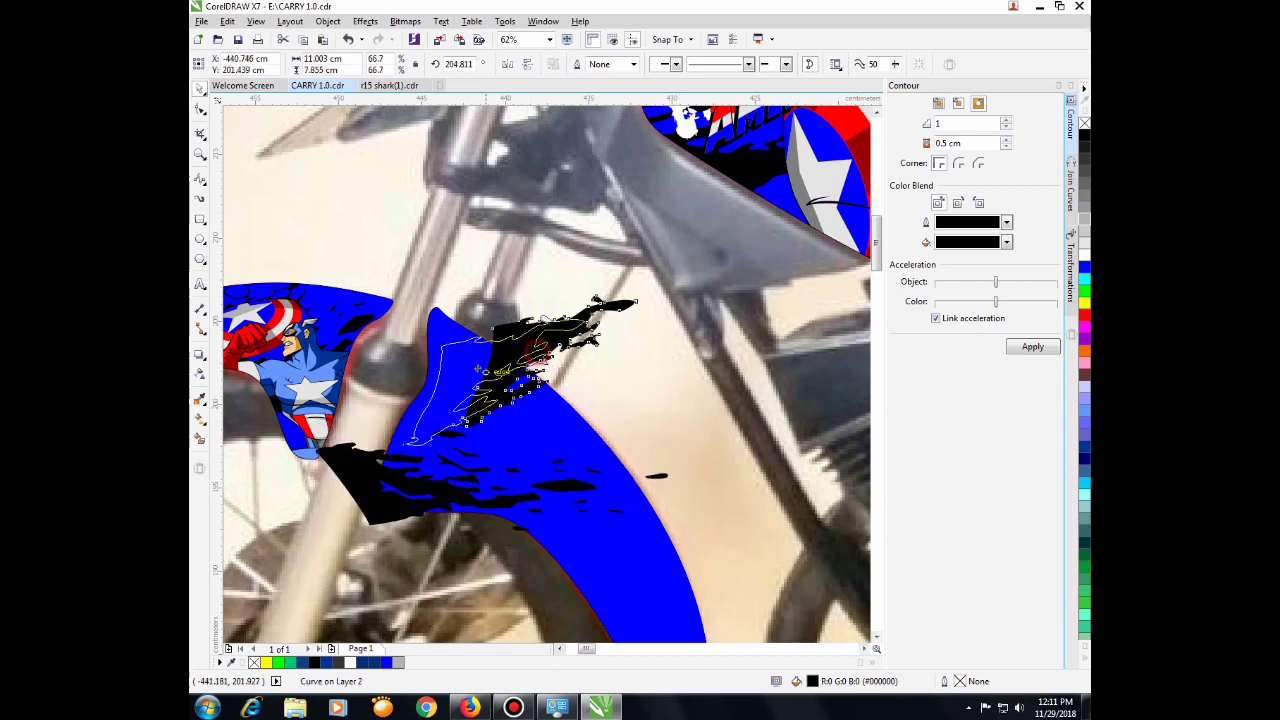
Step: Remove the jagged splatter from the fender section behind the fork
drag(538, 357, 440, 318)
key(Escape)
scroll(418, 430, down, 2)
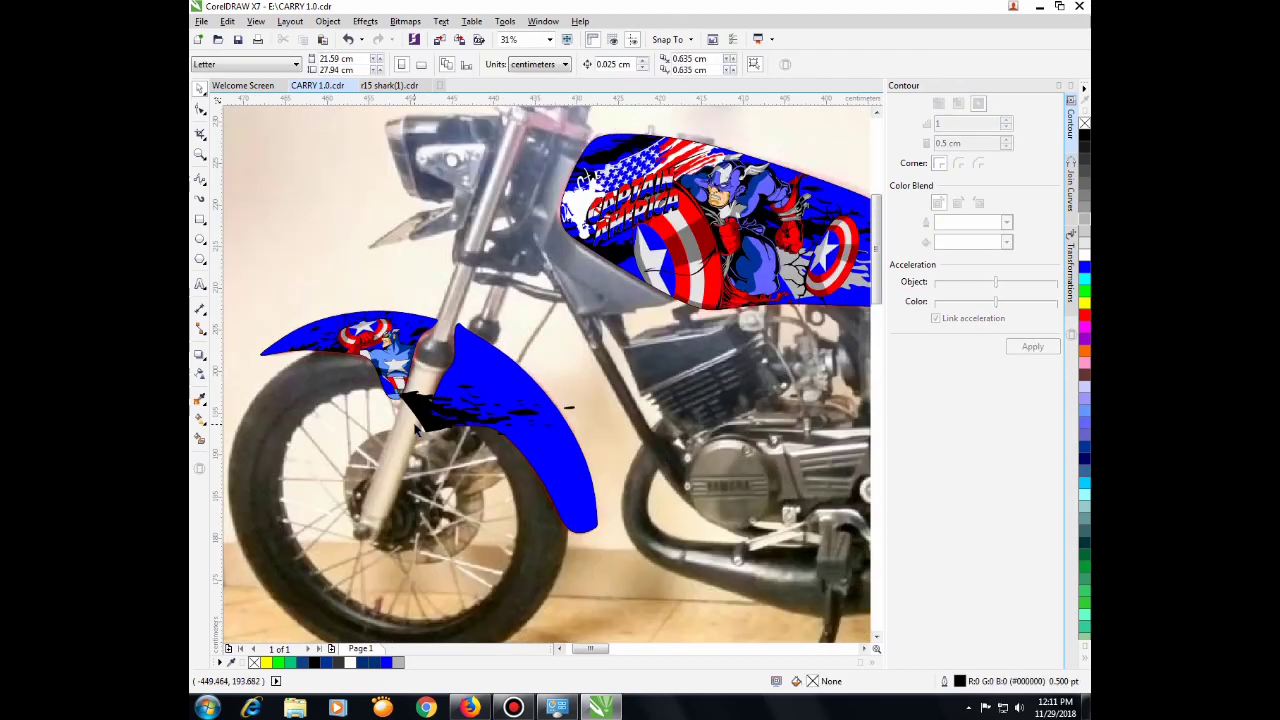
Step: Duplicate the fender splatter slightly up and to the left, and fill the duplicate with dark gray #666666
mouse_move(432, 425)
mouse_down()
mouse_move(441, 397)
mouse_move(420, 412)
mouse_up()
scroll(469, 383, up, 1)
scroll(447, 406, up, 1)
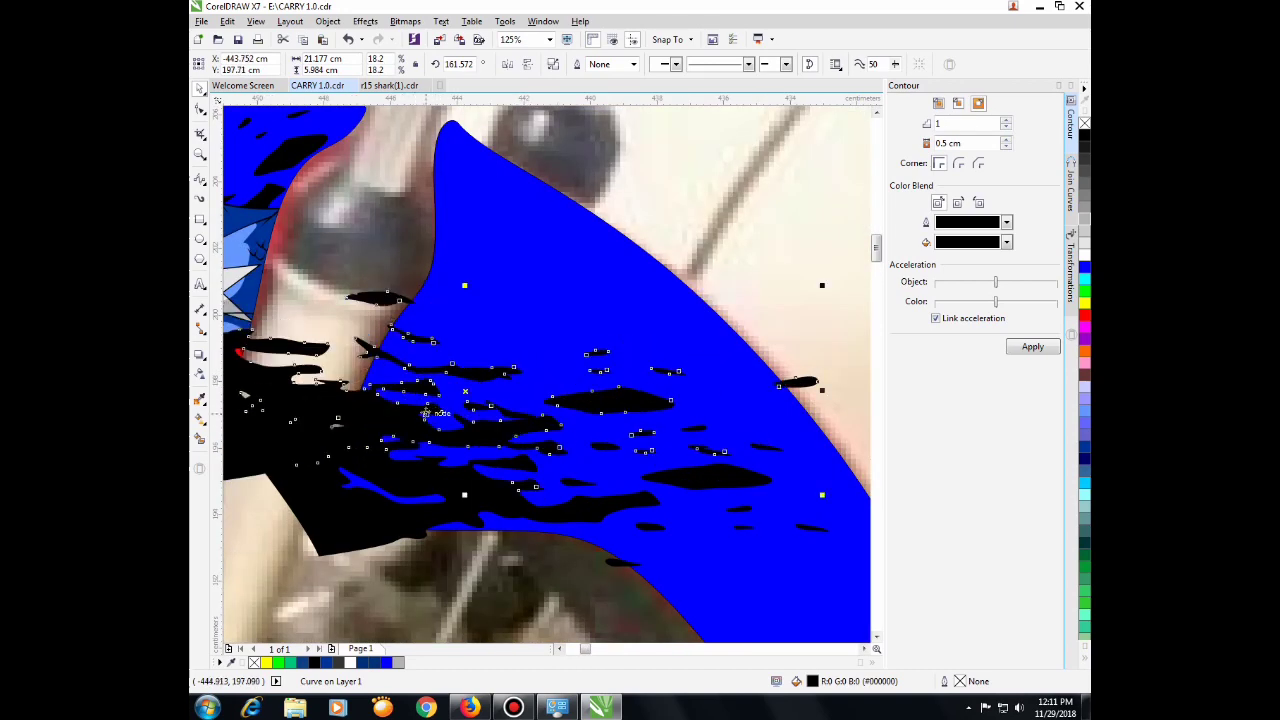
scroll(425, 412, down, 1)
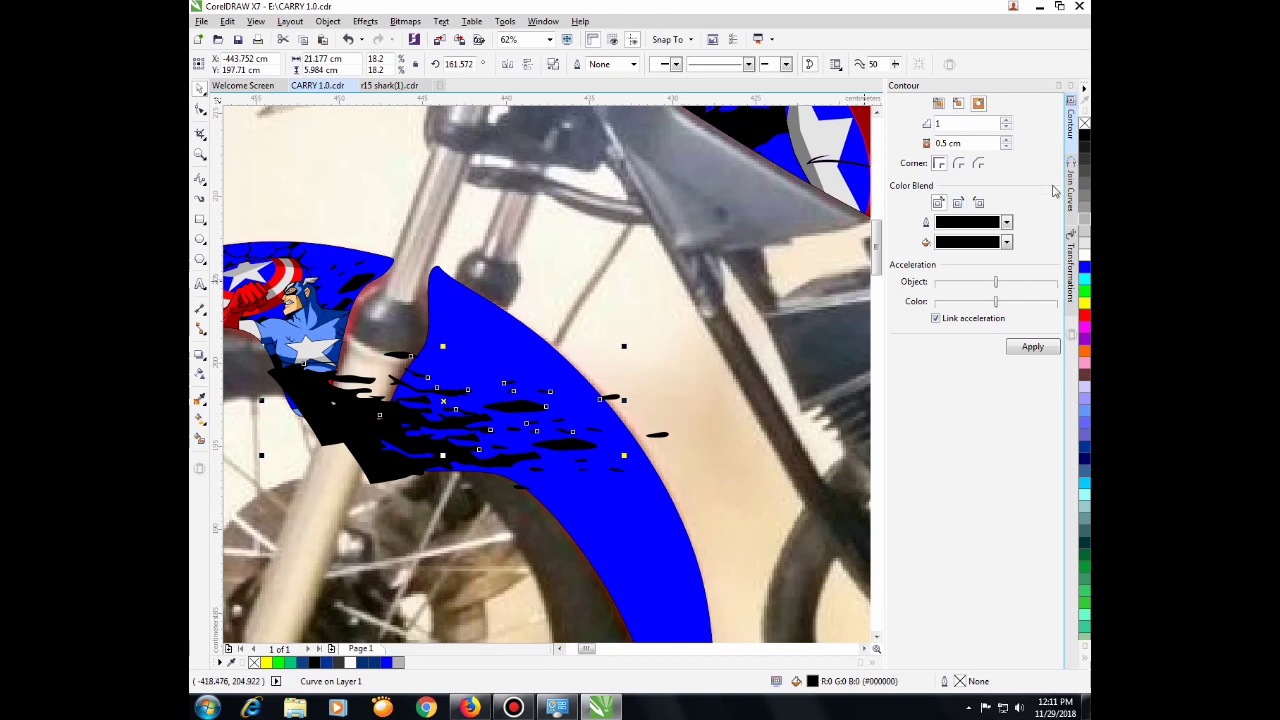
click(1086, 192)
scroll(493, 397, down, 1)
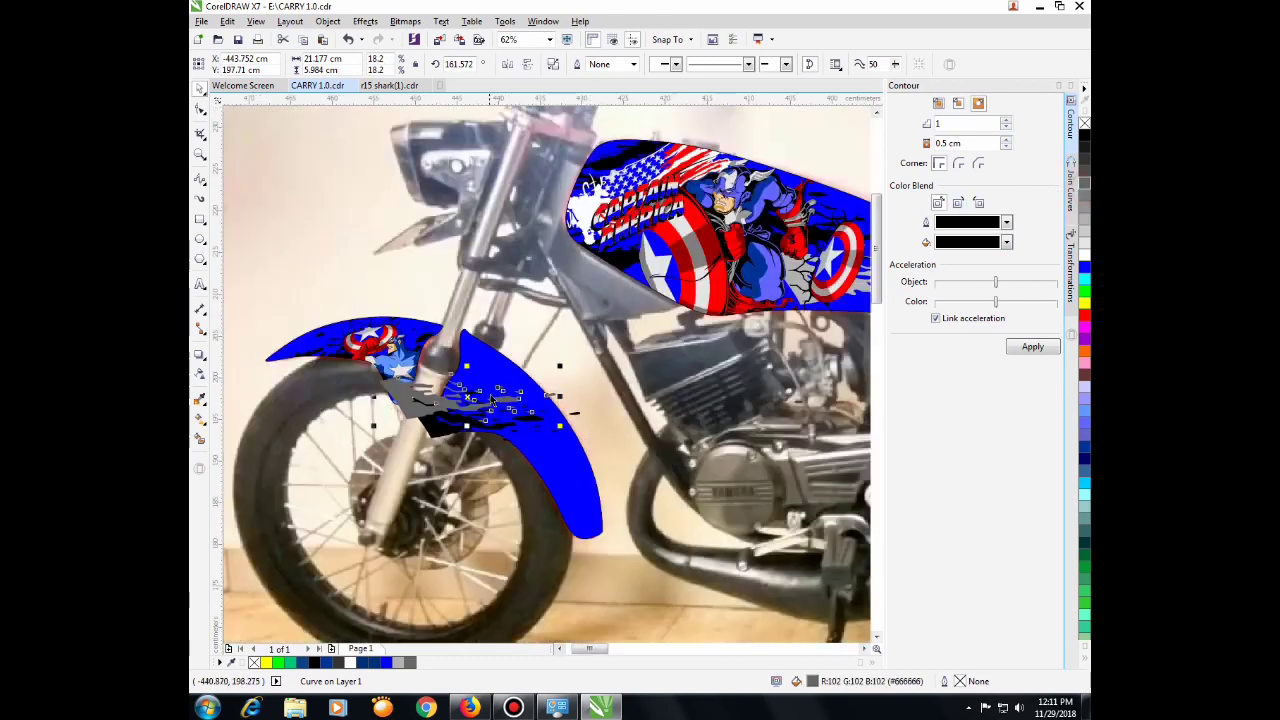
scroll(466, 398, up, 2)
scroll(466, 398, down, 3)
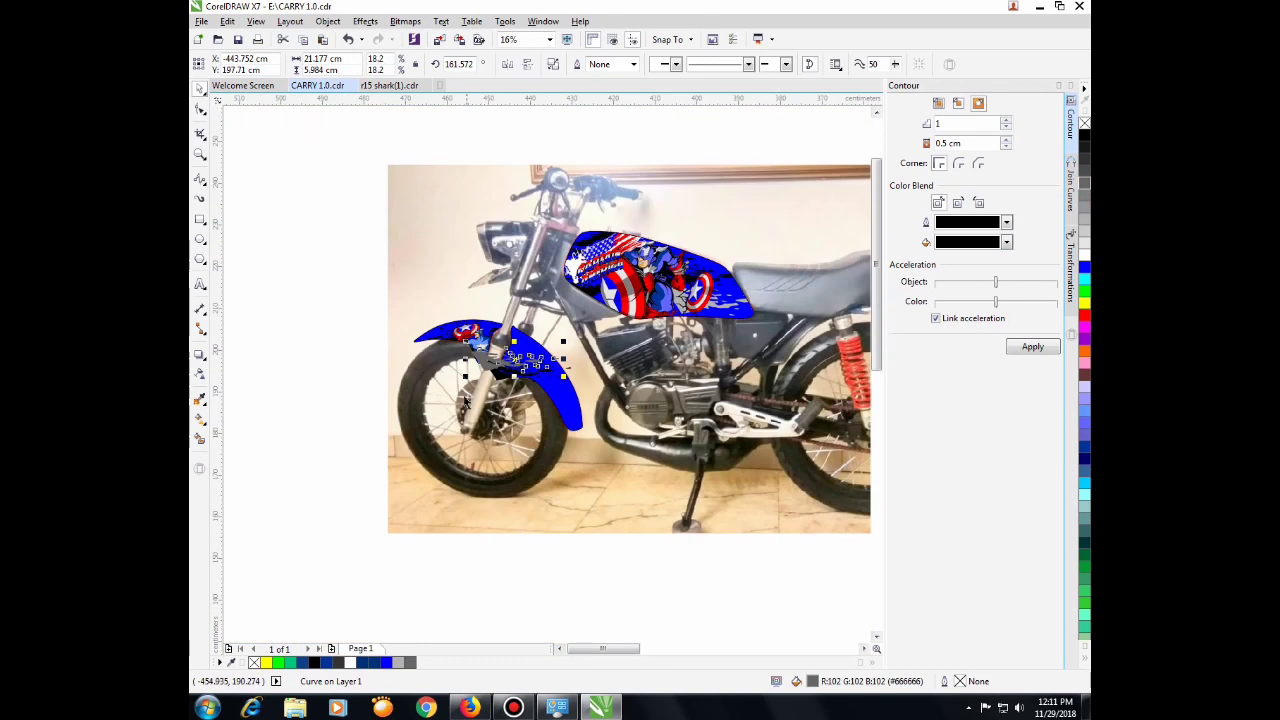
Step: Bring the full-body Captain America figure from the artwork beside the photo onto the fender section behind the fork
scroll(286, 404, down, 2)
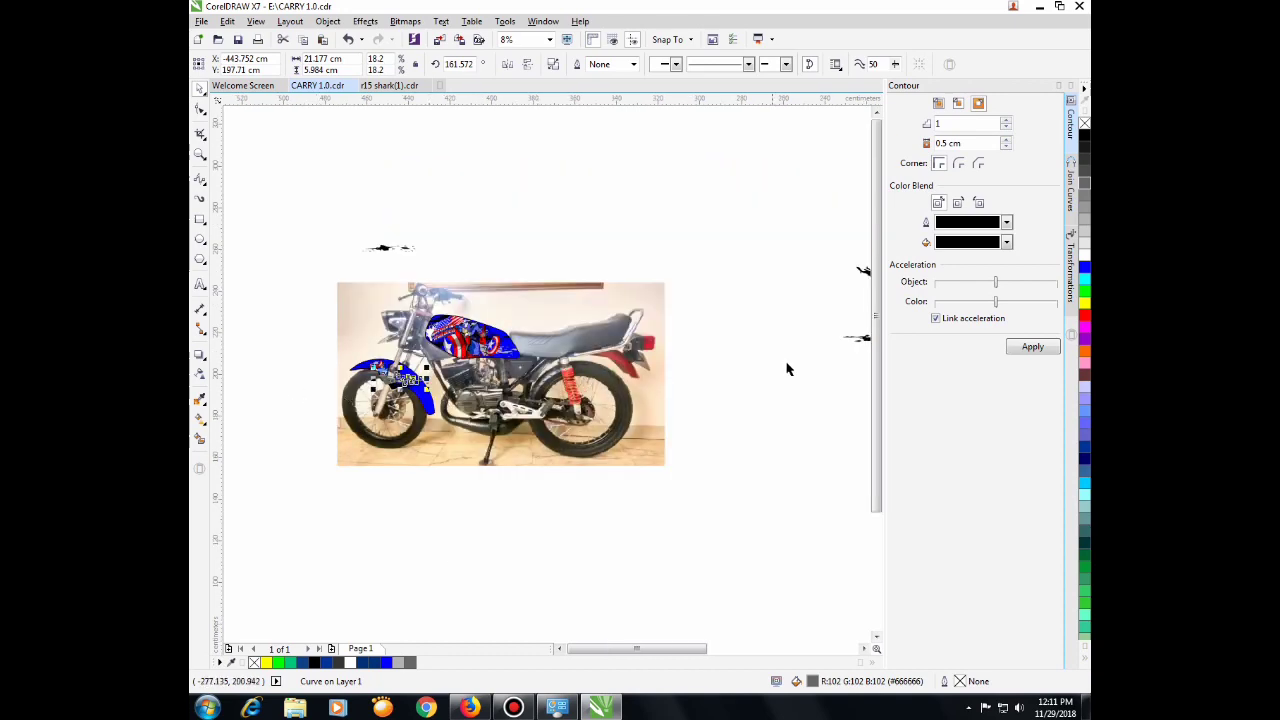
scroll(787, 369, down, 1)
scroll(803, 391, up, 2)
scroll(750, 378, down, 2)
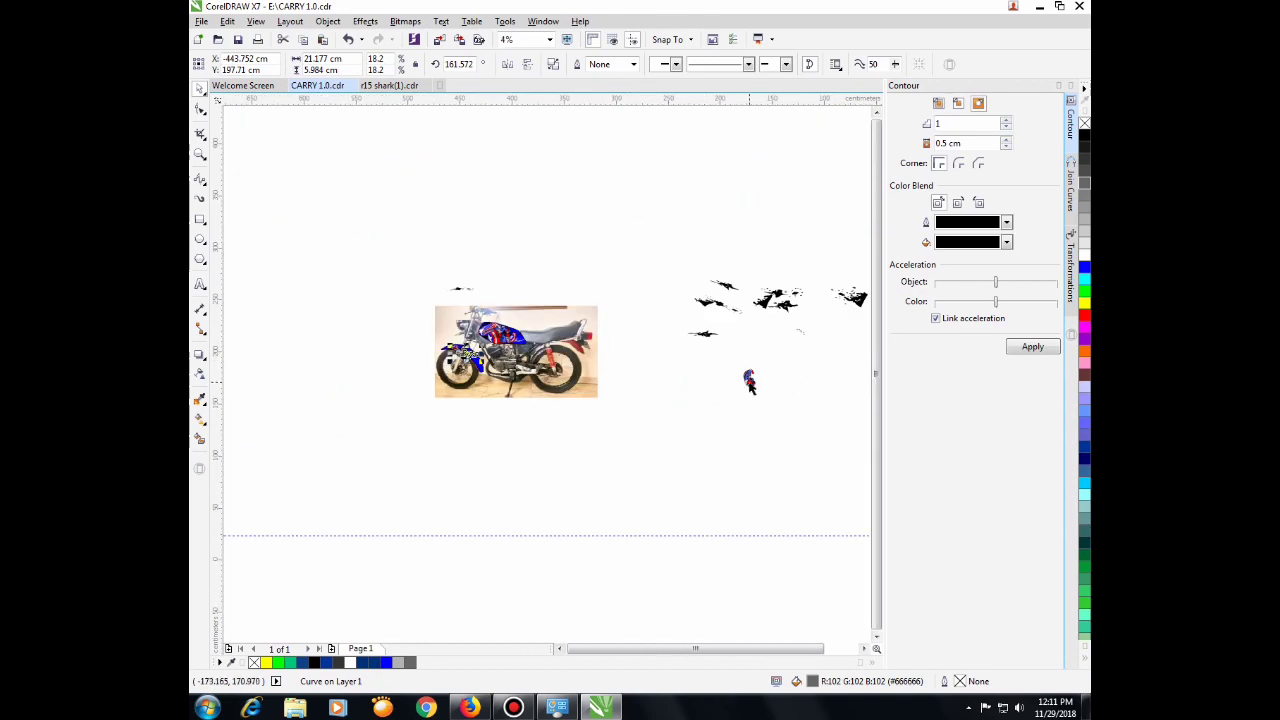
click(748, 378)
drag(748, 378, 523, 297)
scroll(462, 390, up, 2)
scroll(523, 297, up, 2)
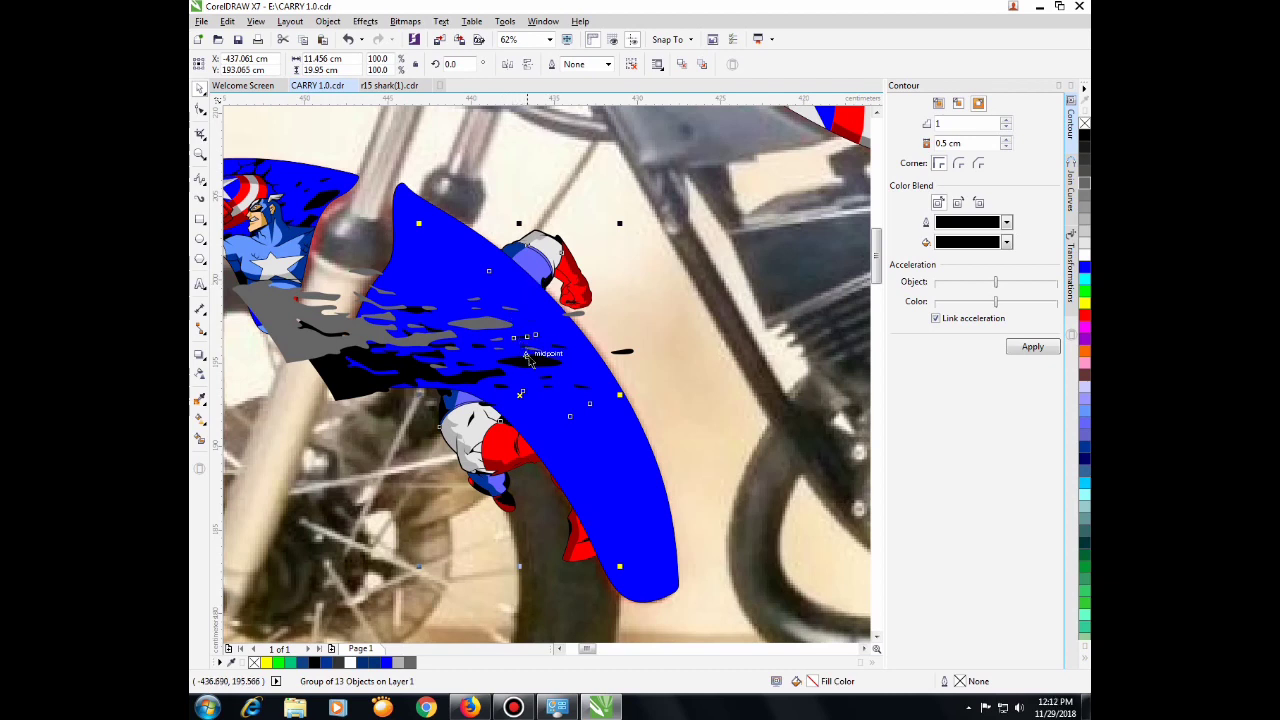
Step: Bring the full-body Captain America figure in front of the fender splatters and shift it slightly up and to the right
right_click(520, 394)
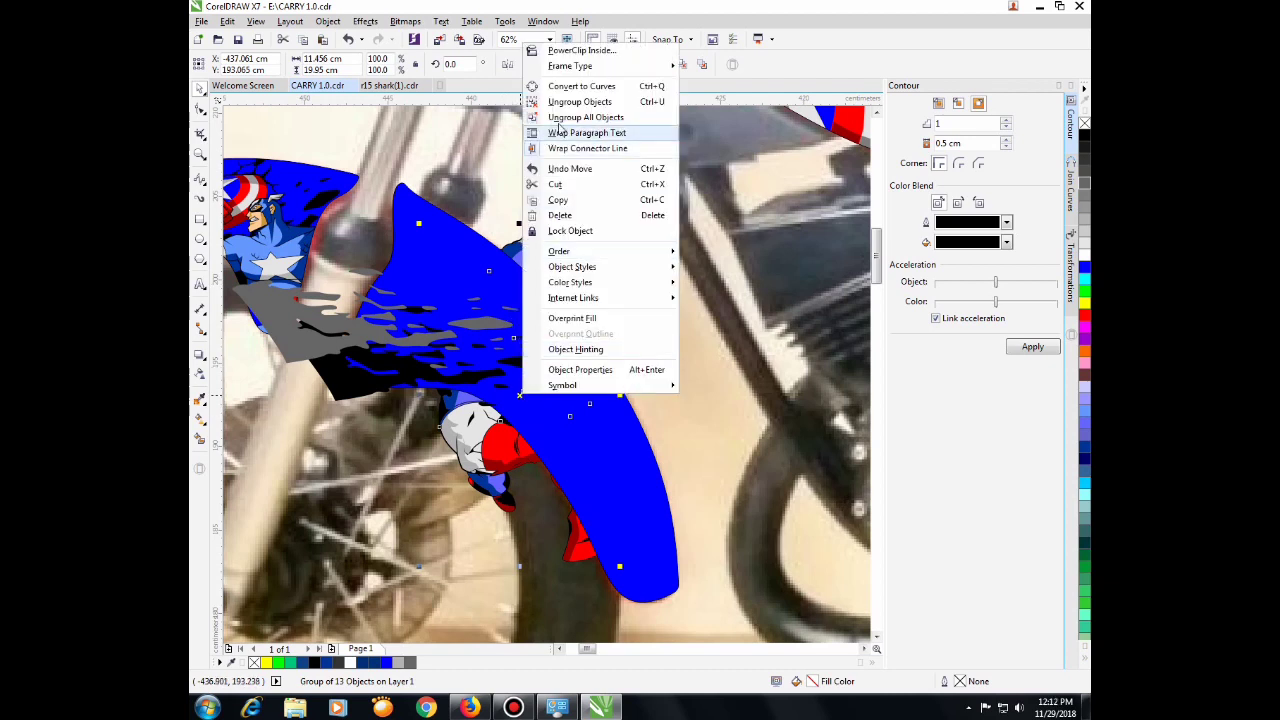
mouse_move(580, 252)
click(725, 256)
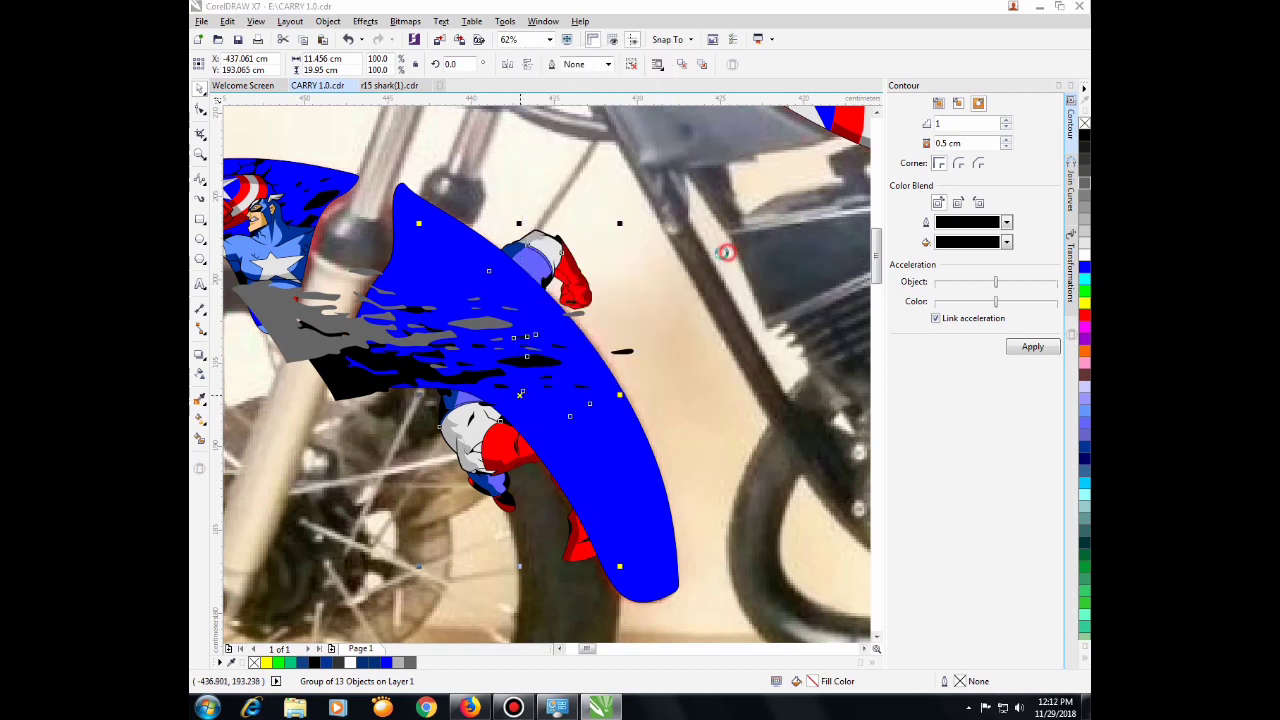
click(681, 367)
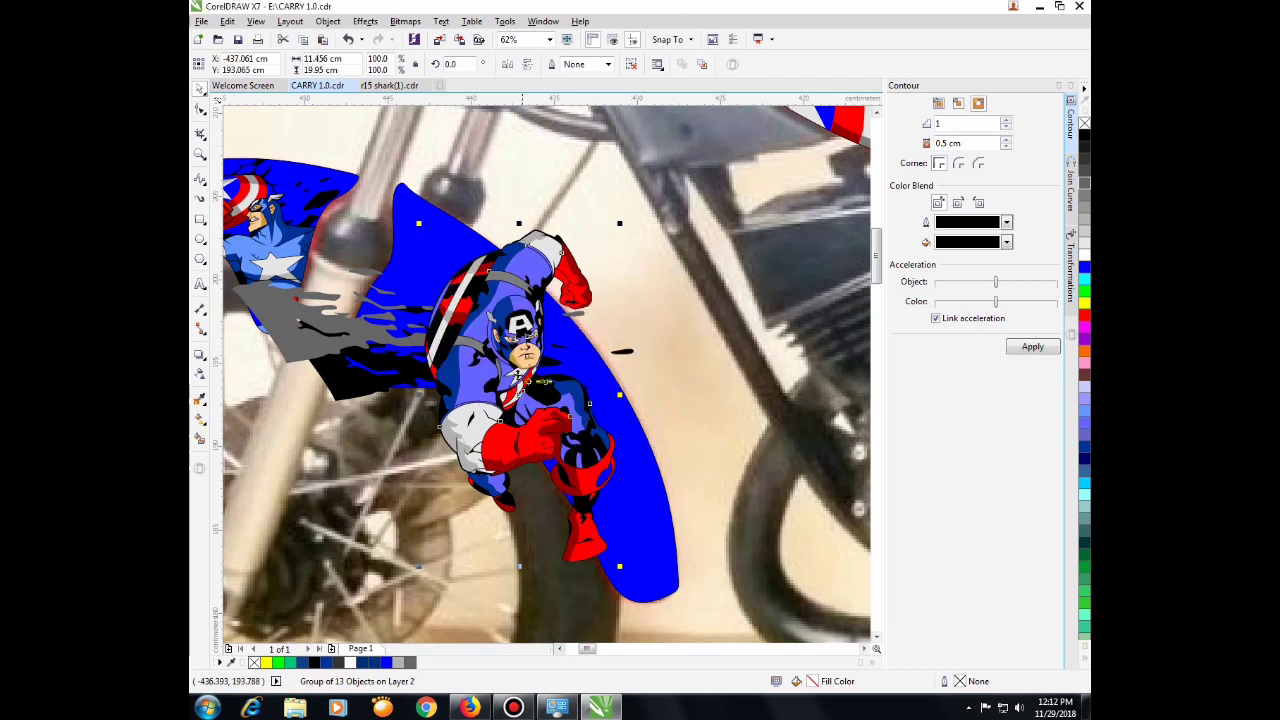
drag(502, 356, 514, 350)
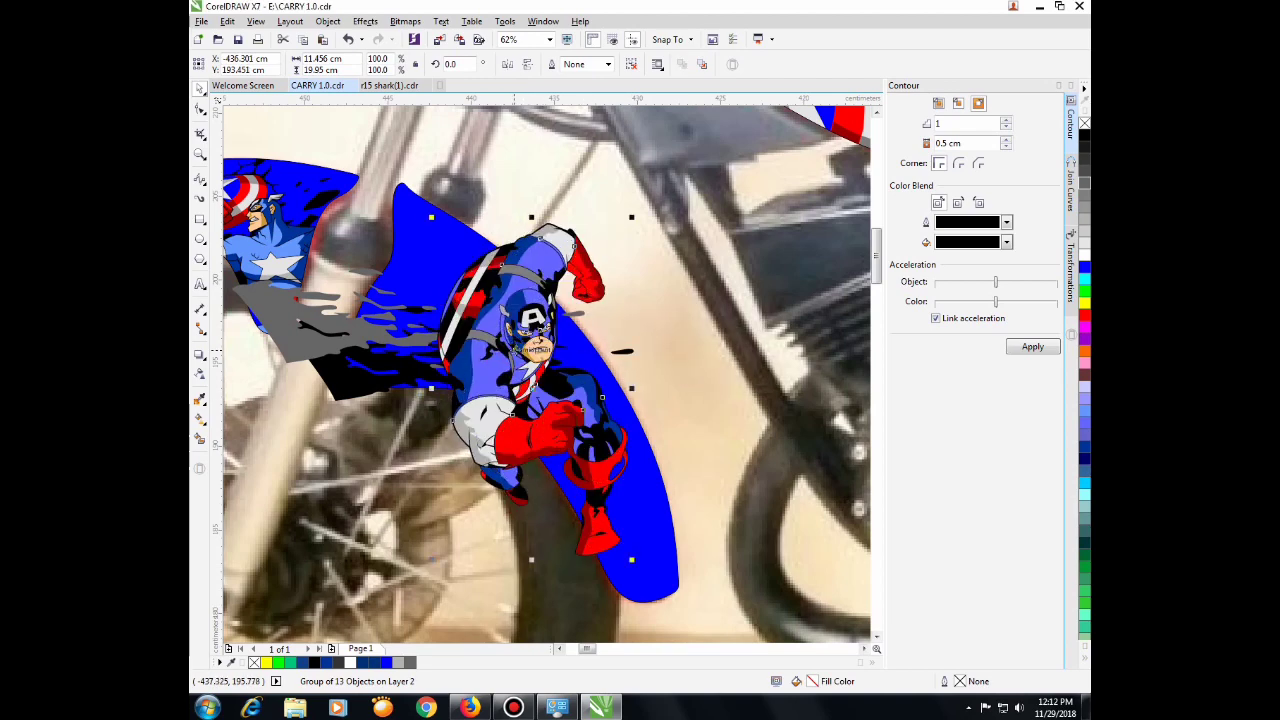
Step: Mirror the figure horizontally, rotate it to about 218.6° to follow the rear fender section's curve, and scale it to 88.7%
click(507, 64)
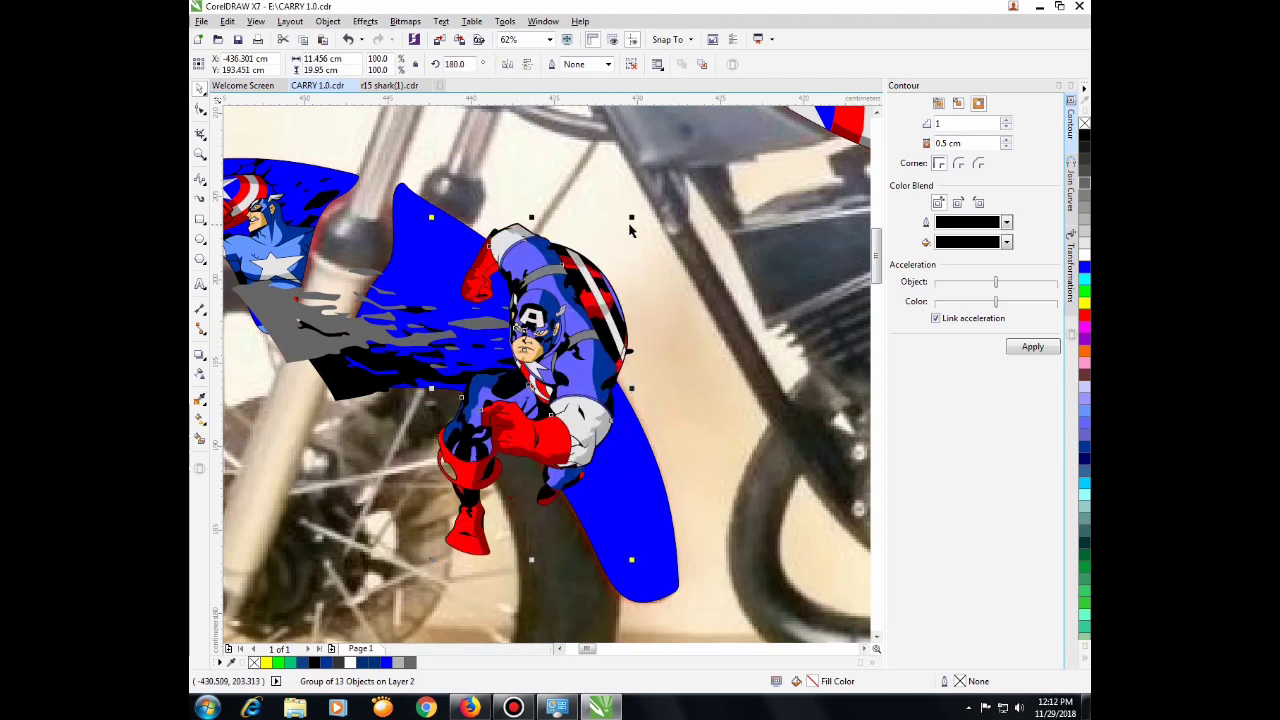
click(563, 282)
drag(632, 219, 506, 198)
drag(481, 438, 509, 440)
drag(574, 340, 564, 334)
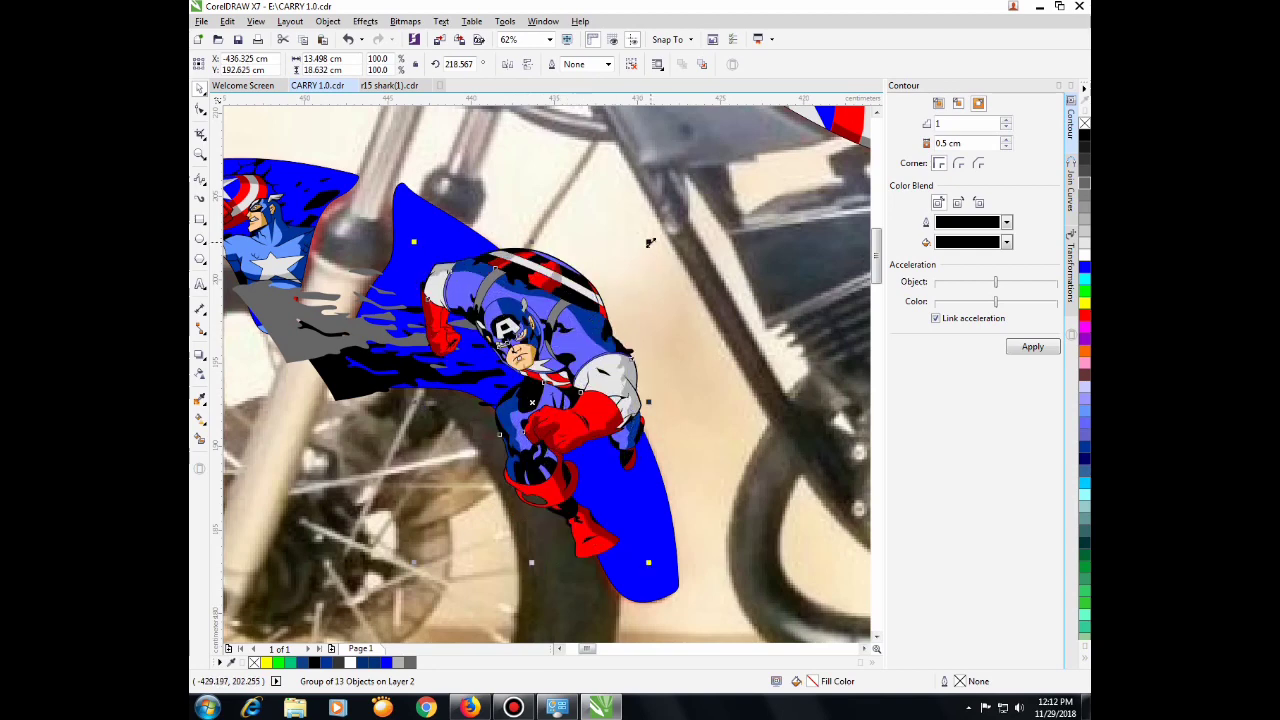
drag(650, 242, 638, 265)
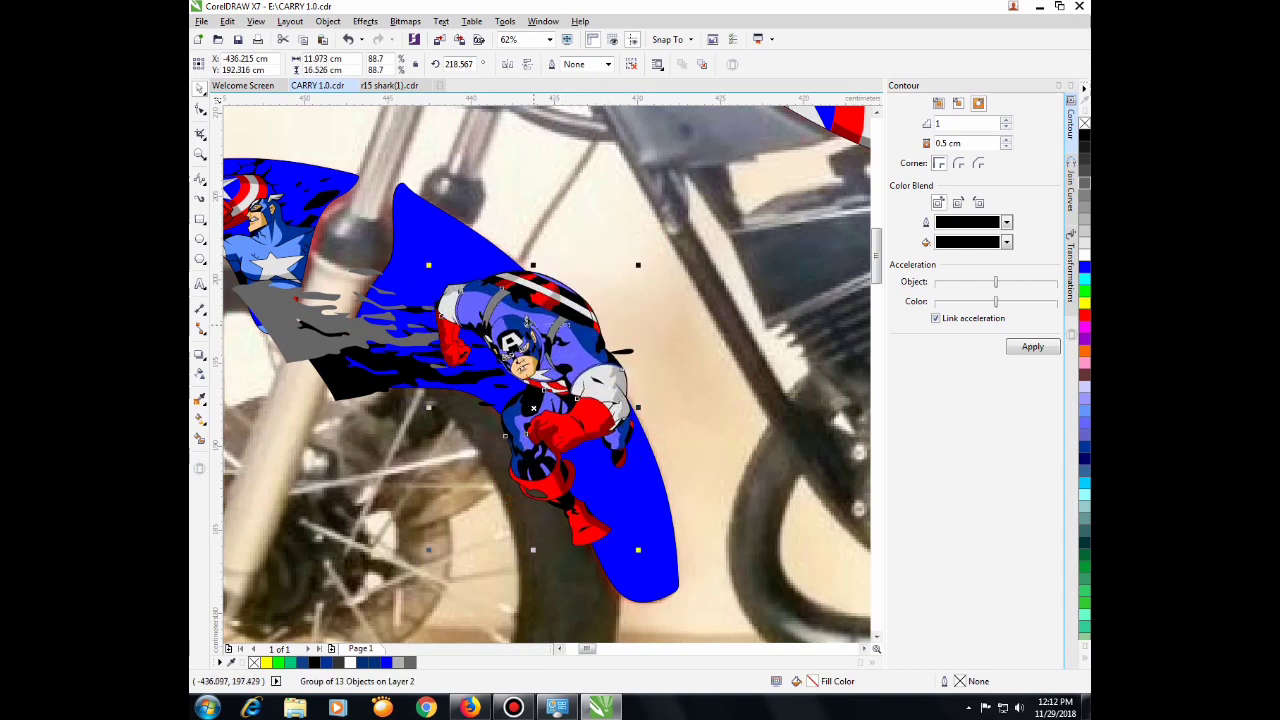
Step: Duplicate the black splatter onto the fender's upper edge, mirror that copy horizontally, and place another copy across the fender's lower part
click(400, 328)
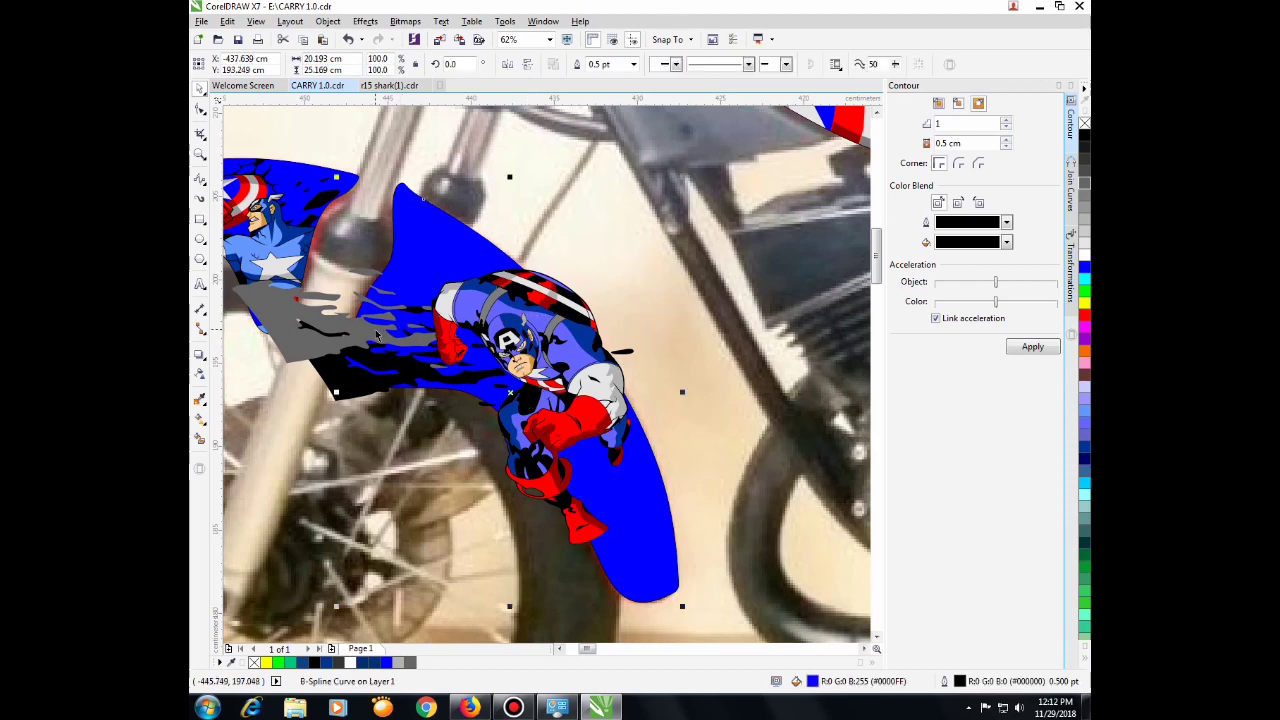
click(387, 362)
drag(390, 367, 410, 256)
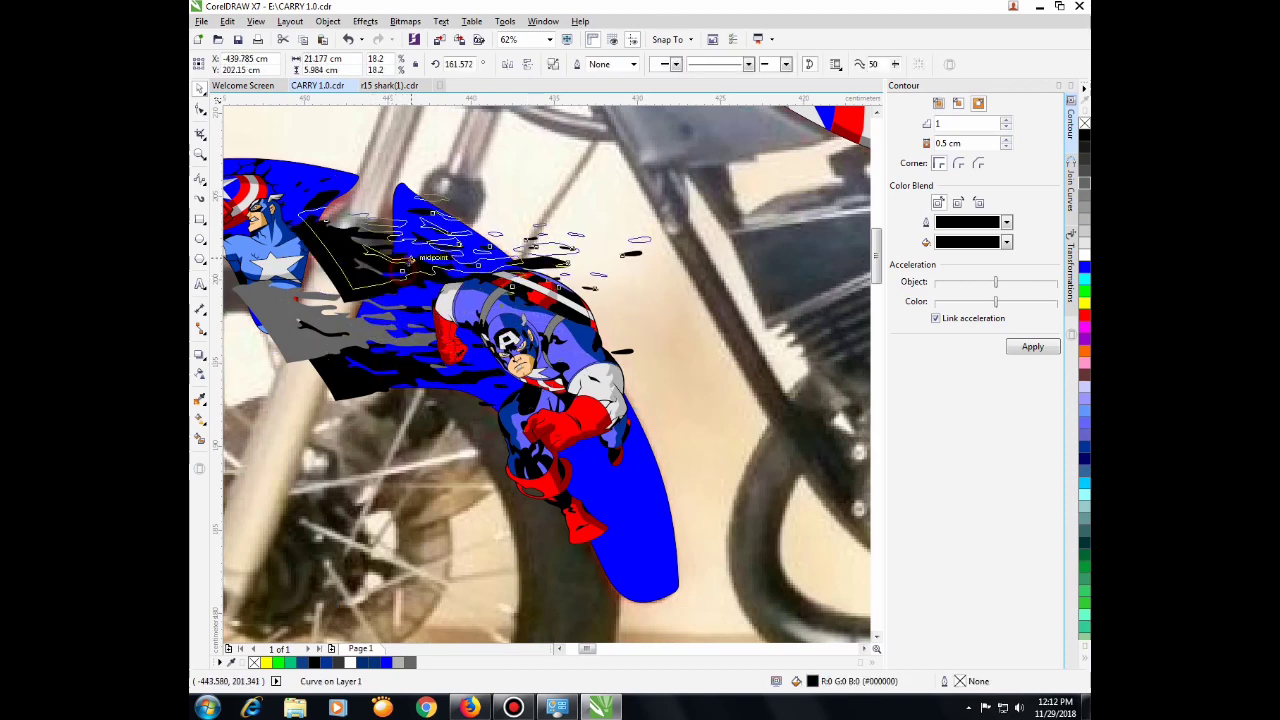
click(507, 65)
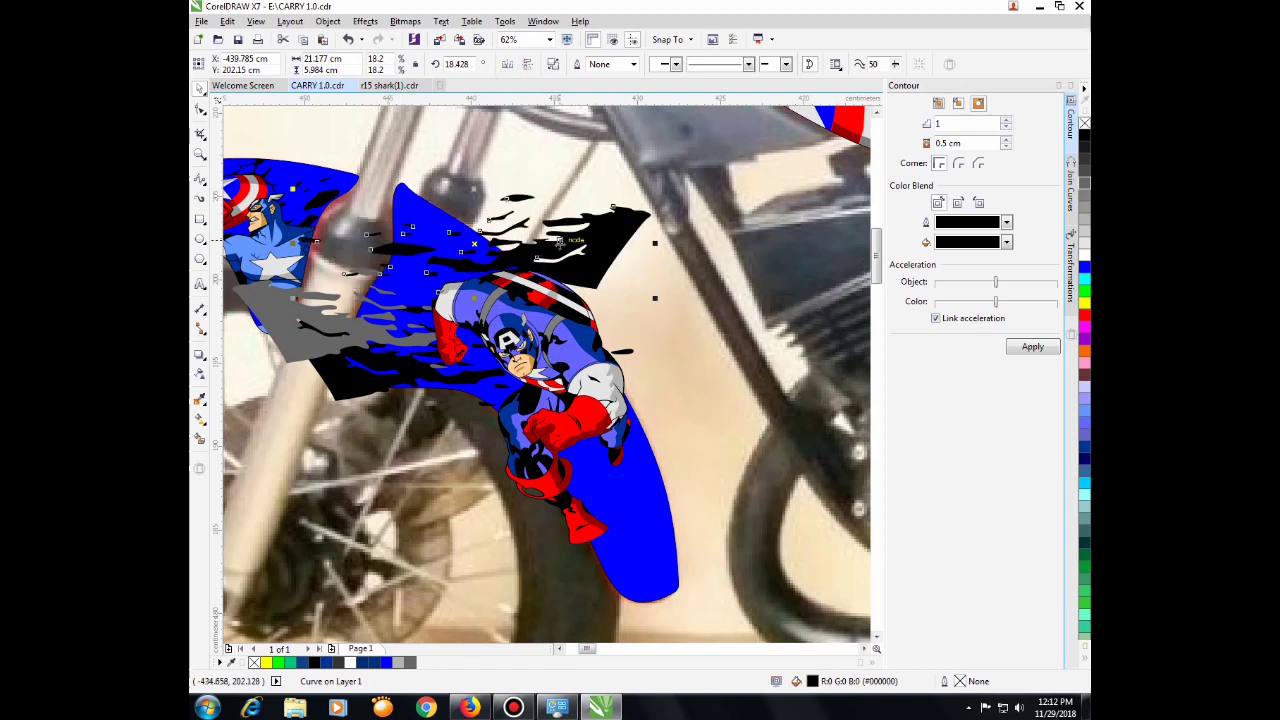
scroll(558, 242, down, 1)
drag(570, 262, 633, 362)
scroll(630, 363, up, 1)
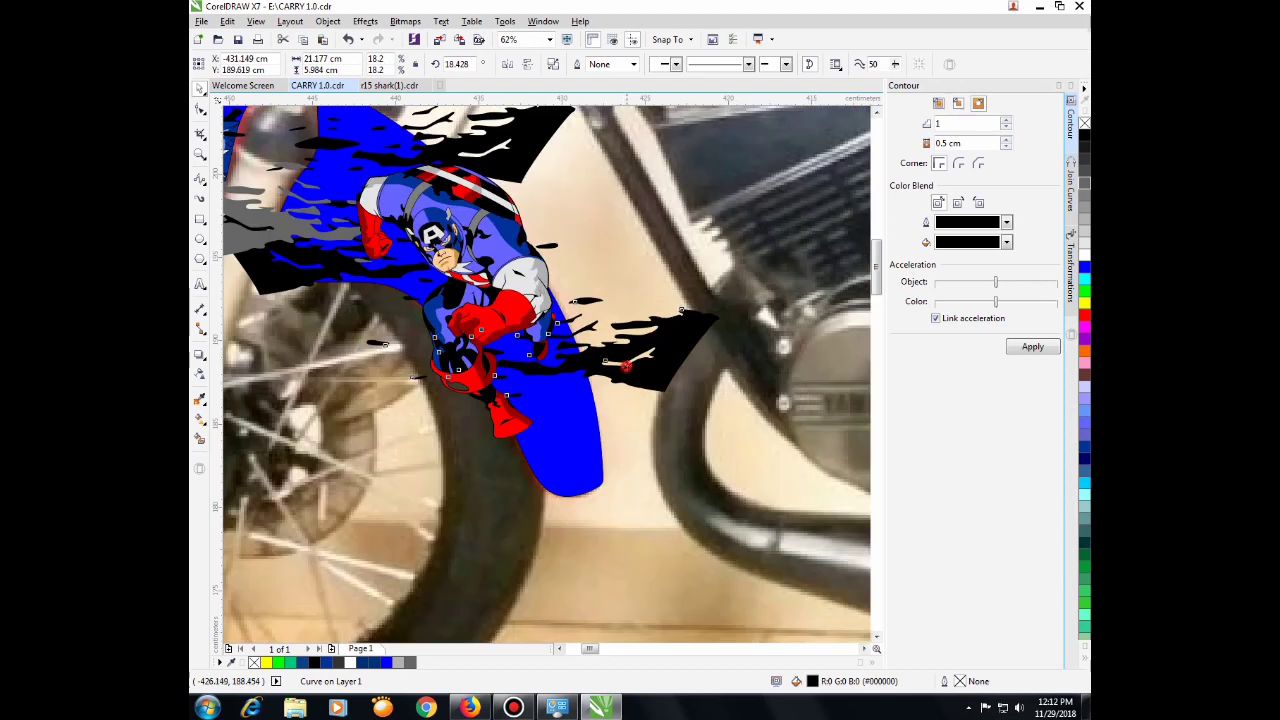
Step: Select the gray and black splatters together and PowerClip them inside the fender section behind the fork
scroll(478, 376, down, 1)
scroll(478, 376, down, 1)
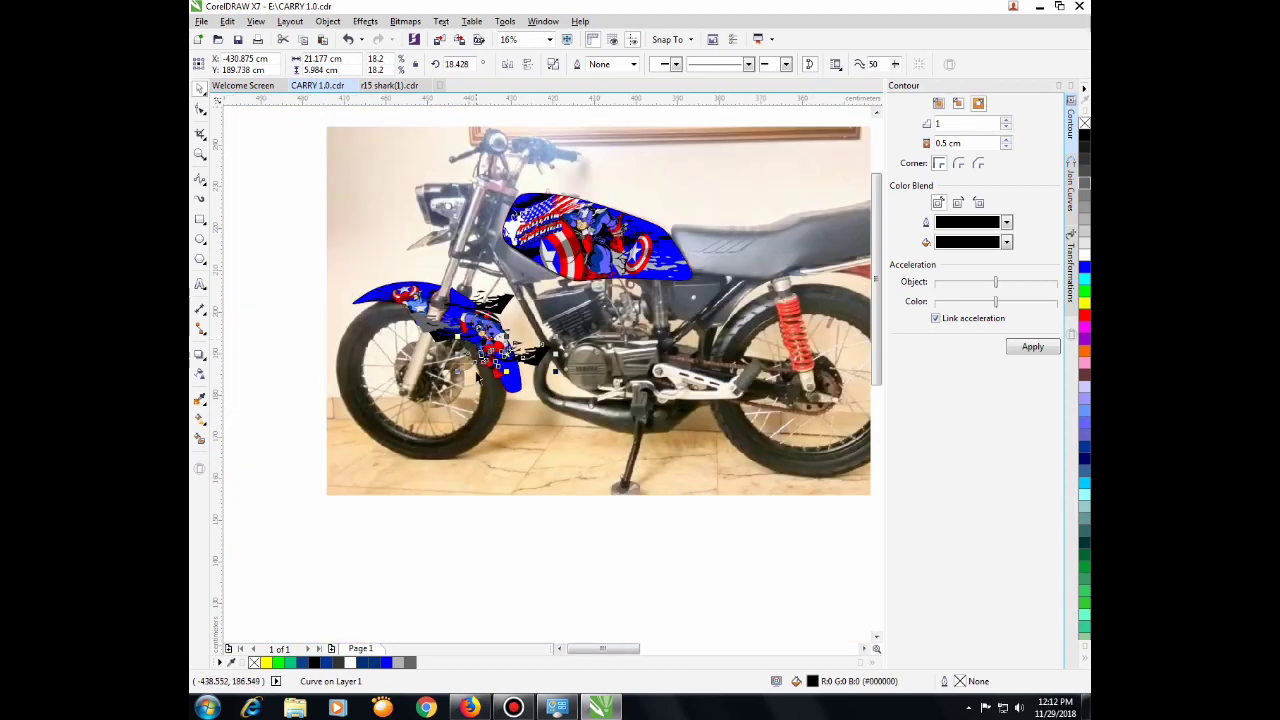
scroll(487, 318, up, 1)
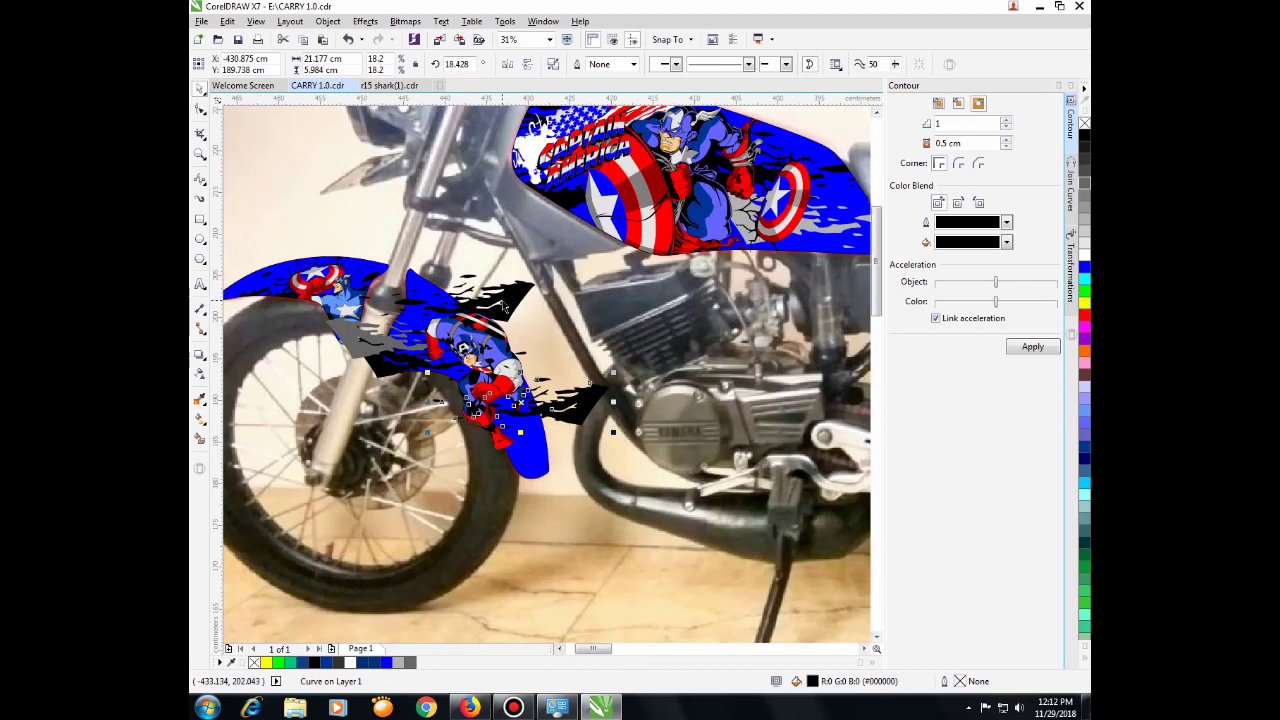
shift+click(503, 305)
shift+click(418, 360)
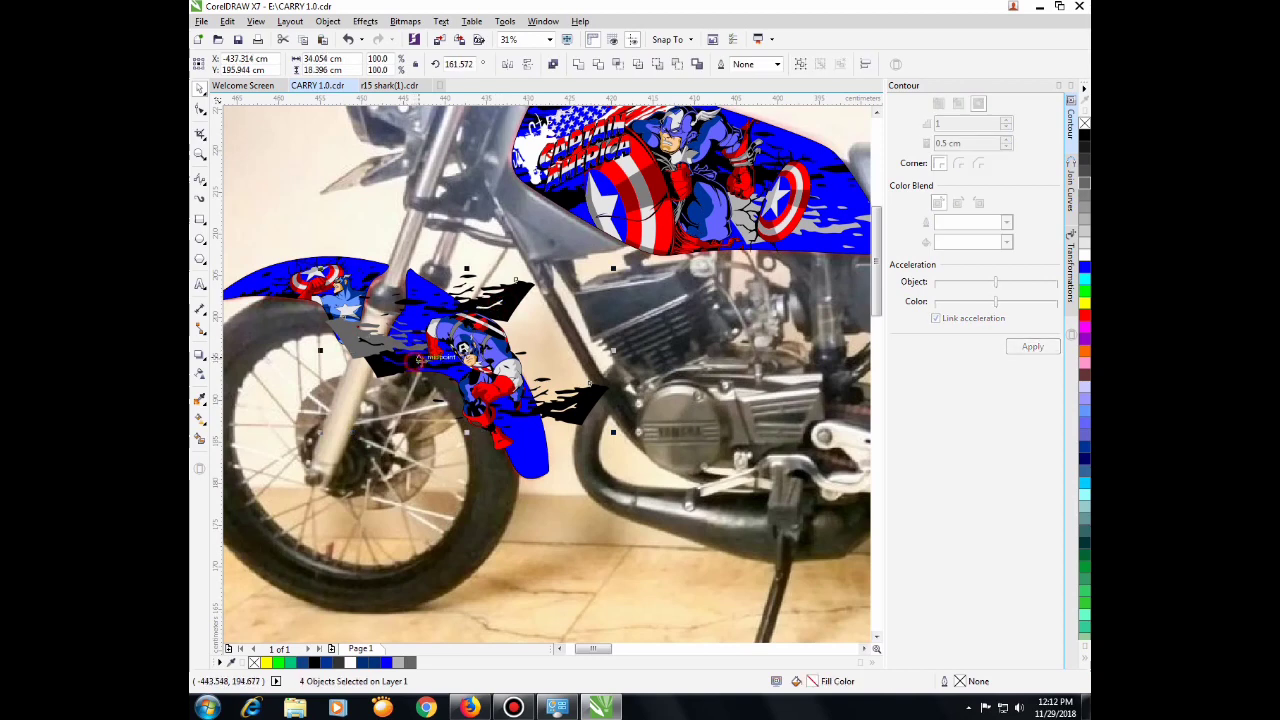
right_click(468, 346)
click(502, 357)
click(418, 324)
Step: PowerClip the full-body Captain America figure inside the fender section behind the fork
right_click(471, 356)
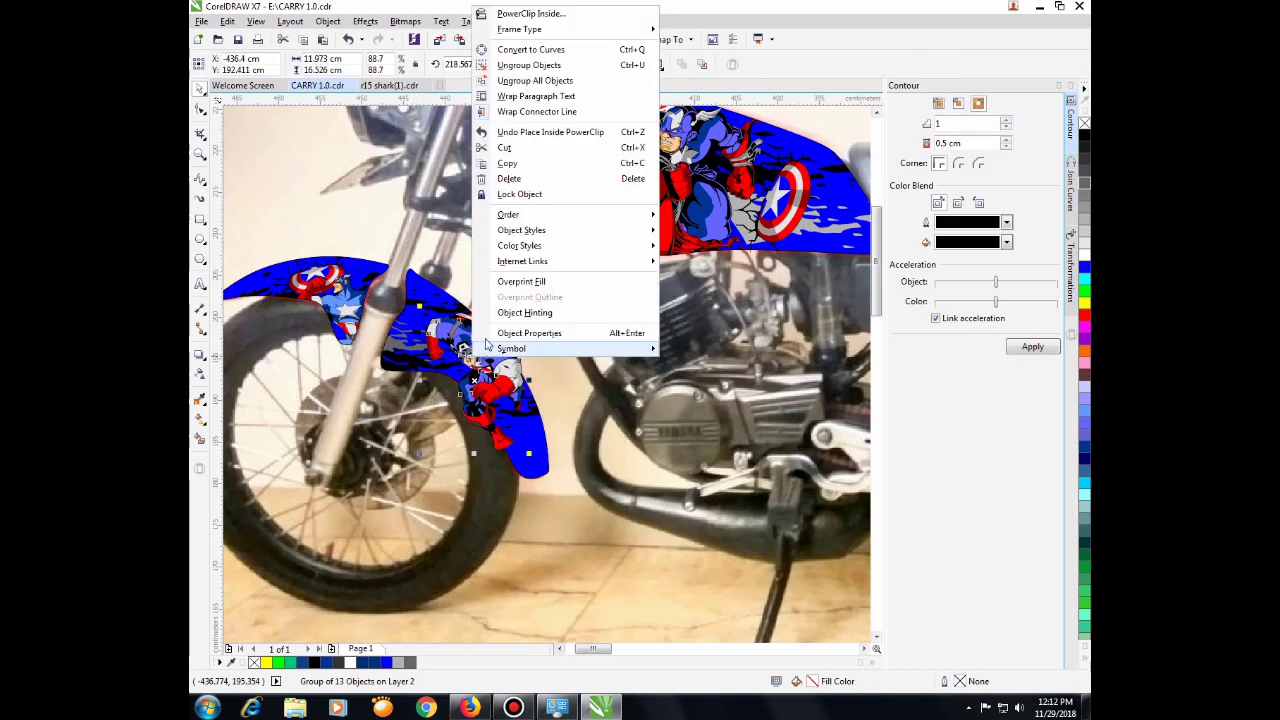
click(530, 13)
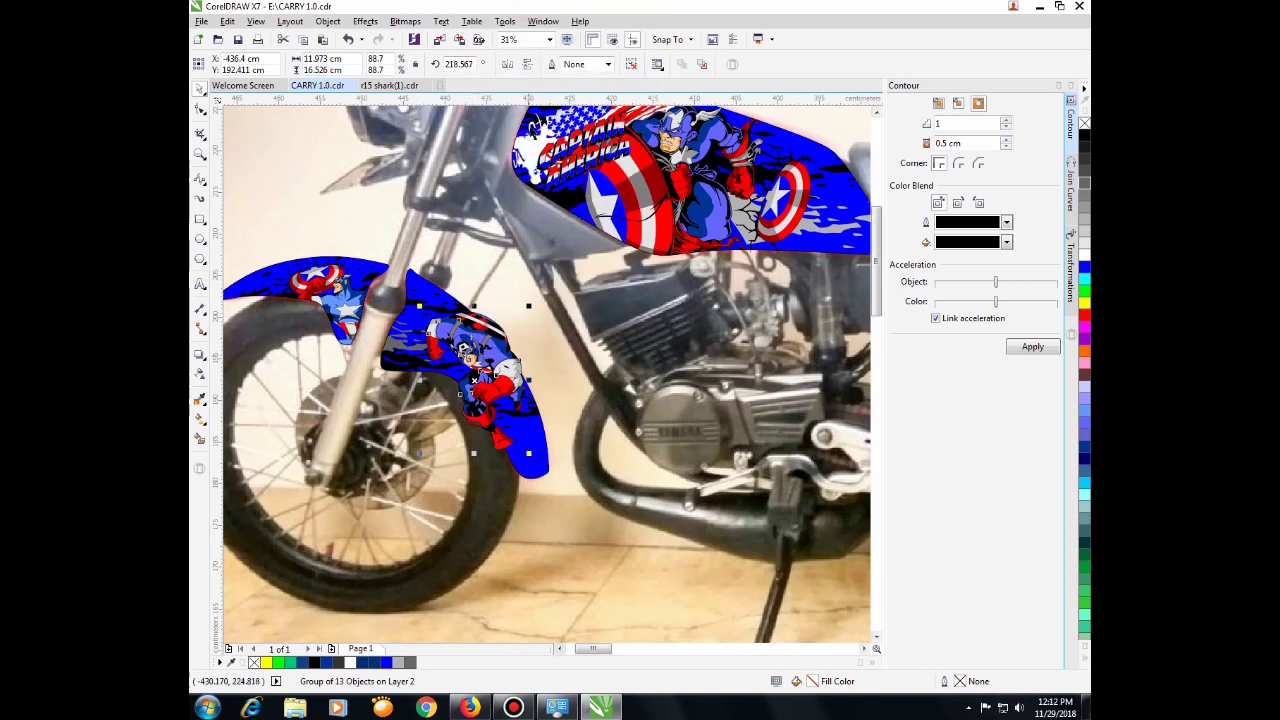
right_click(466, 356)
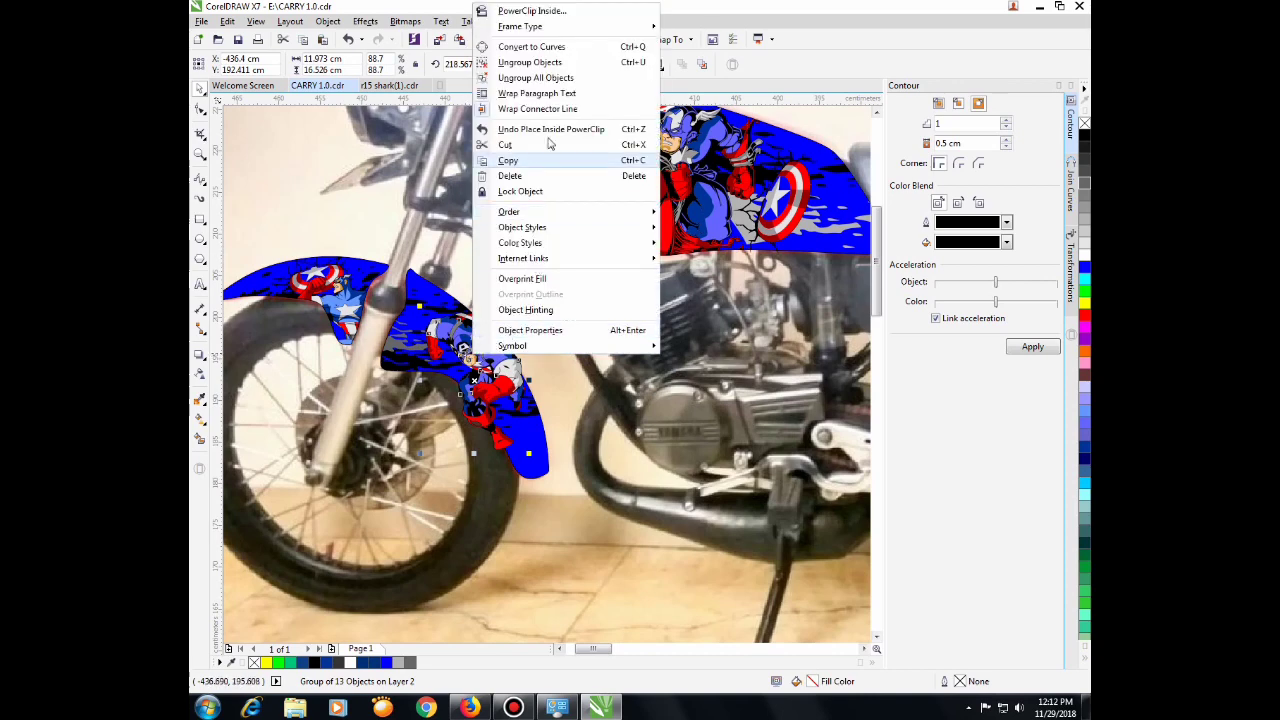
click(522, 10)
click(426, 287)
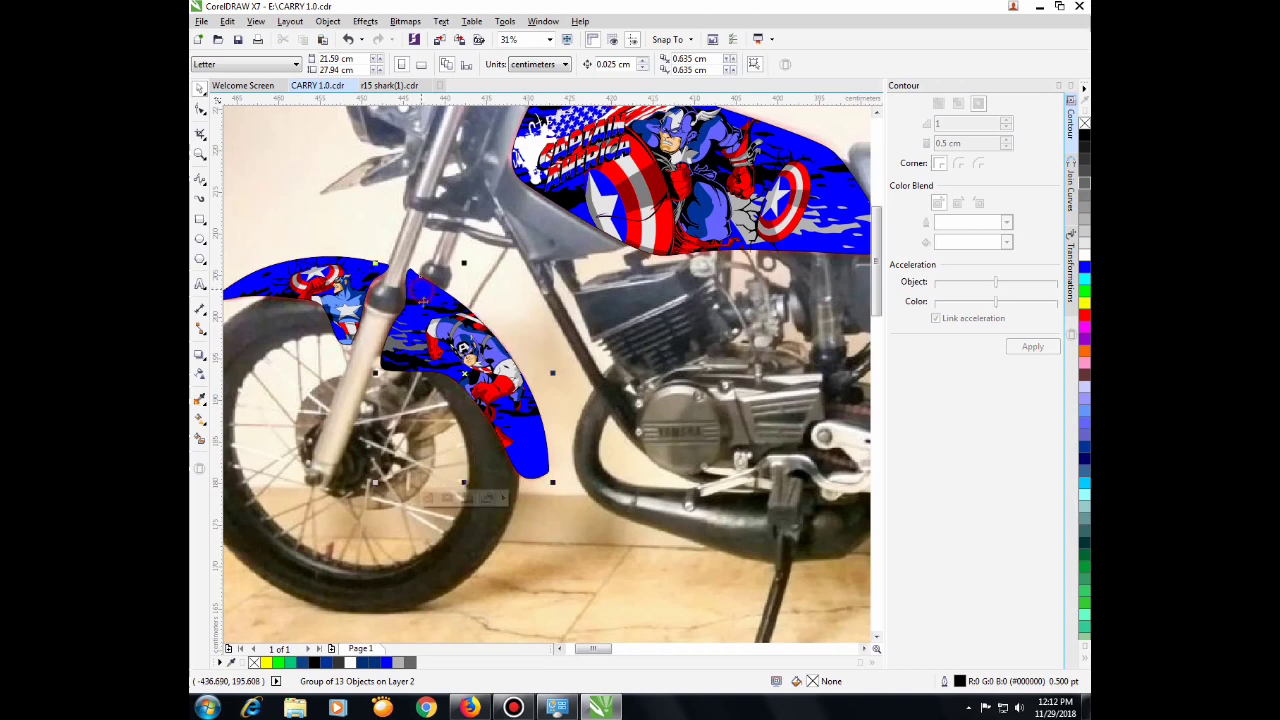
scroll(490, 373, up, 1)
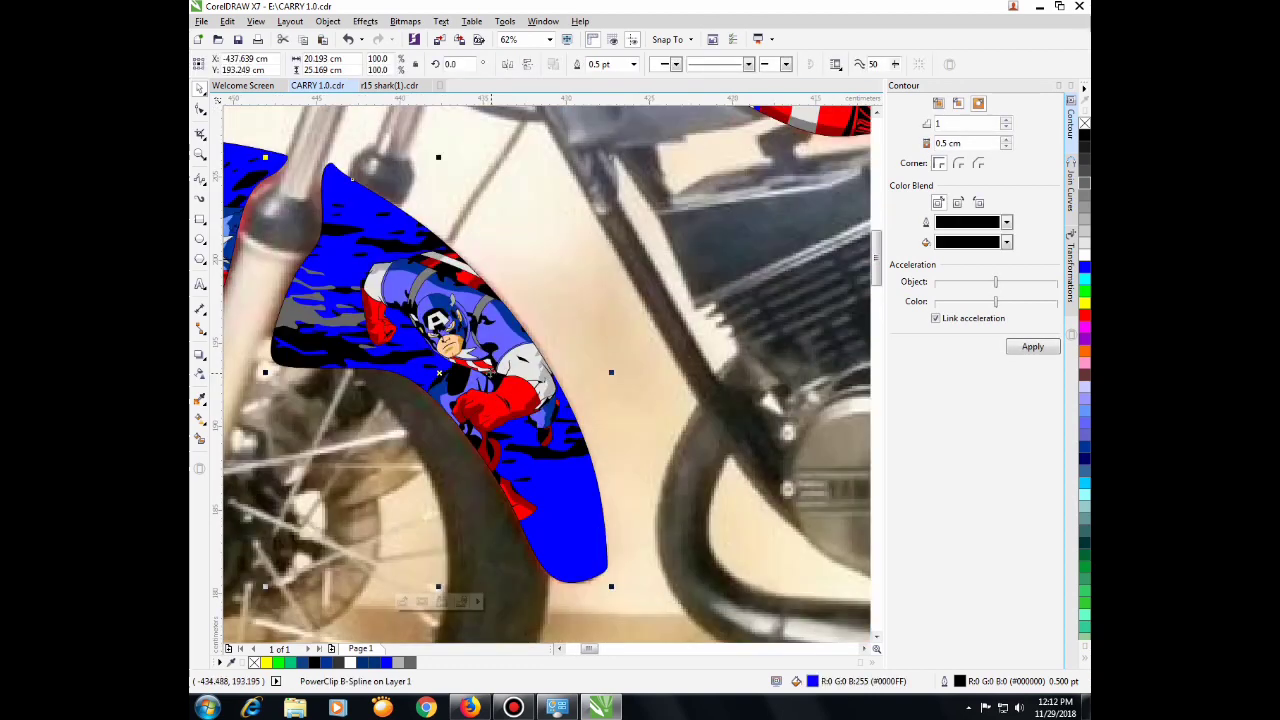
right_click(490, 373)
click(523, 241)
scroll(454, 361, down, 1)
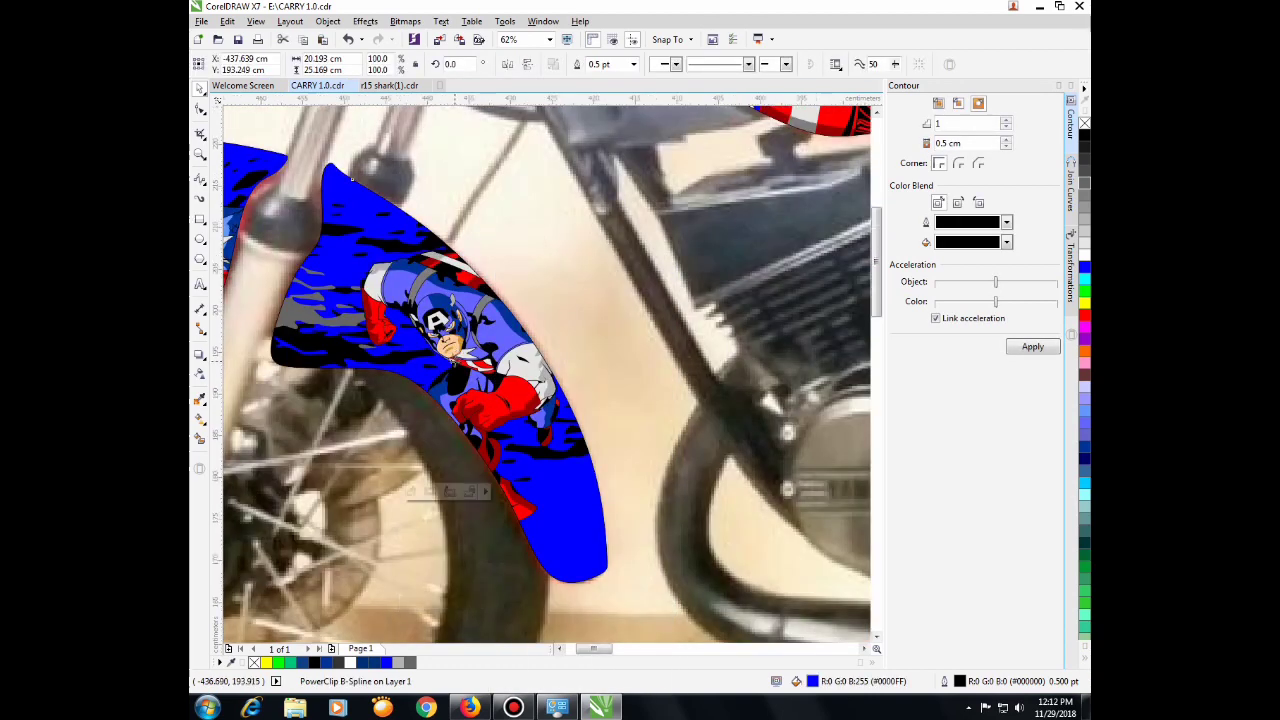
click(455, 300)
Step: Delete the leftover splatter artwork above the motorcycle photo and the spare splatters to its right
scroll(455, 300, down, 1)
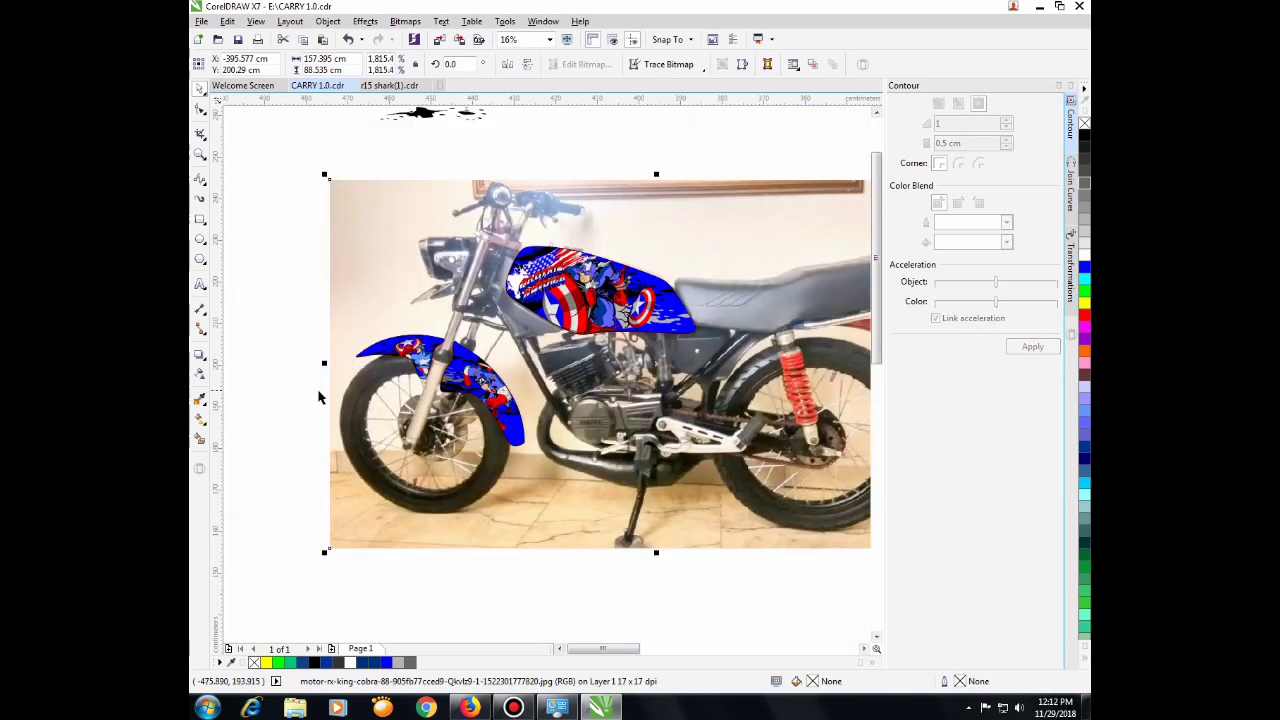
scroll(310, 388, down, 1)
drag(343, 243, 445, 292)
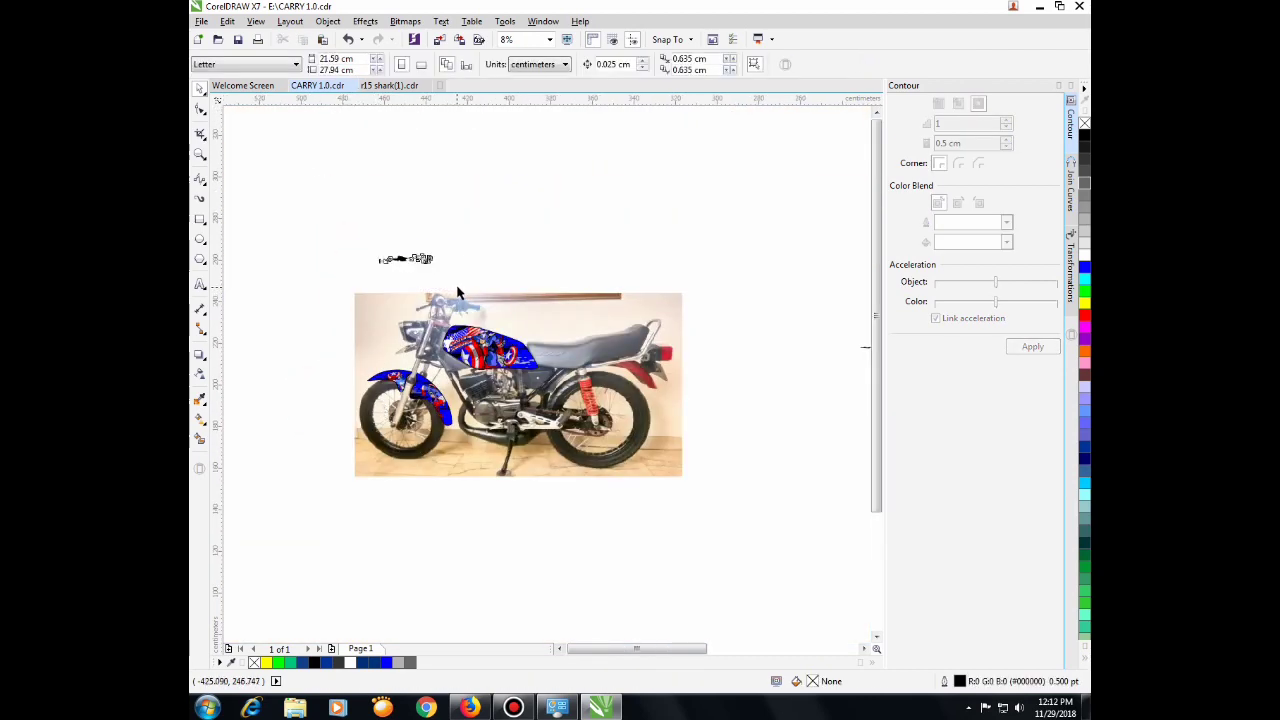
key(Delete)
scroll(590, 346, down, 2)
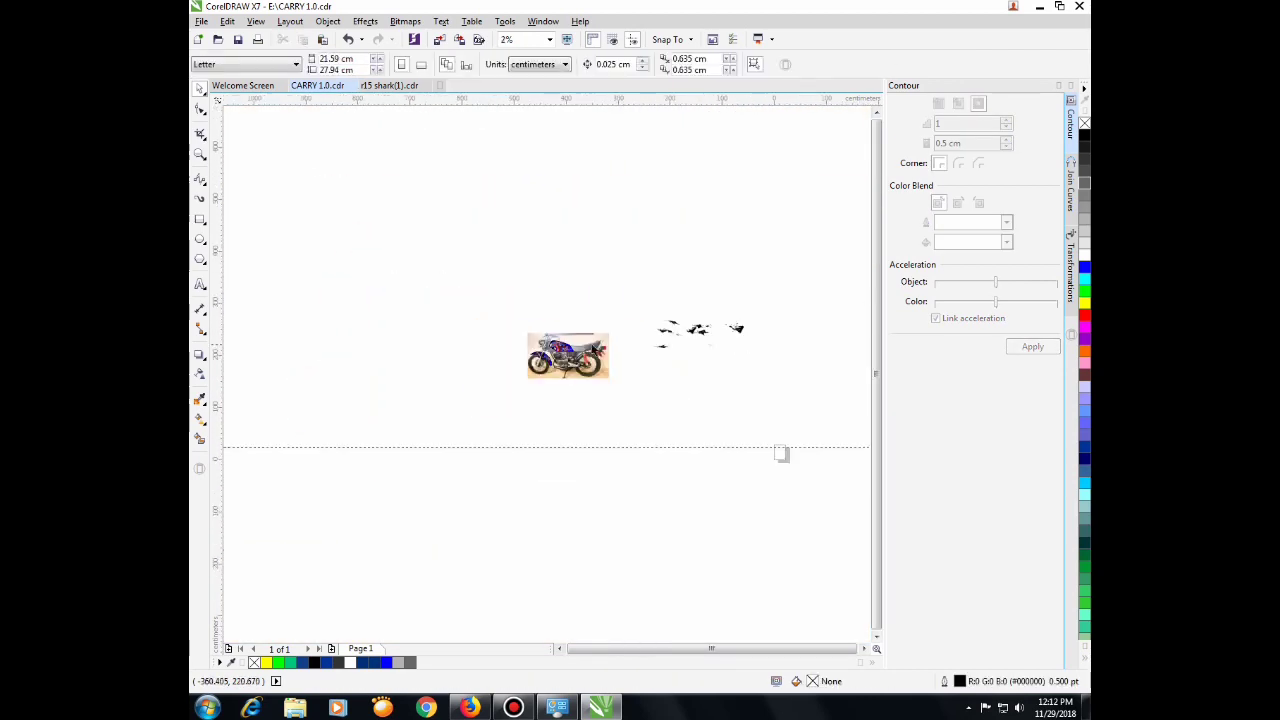
drag(727, 385, 731, 429)
key(Delete)
Step: Inspect the finished Captain America artwork on the tank and both front fender sections, close up and across the whole motorcycle
scroll(578, 356, up, 4)
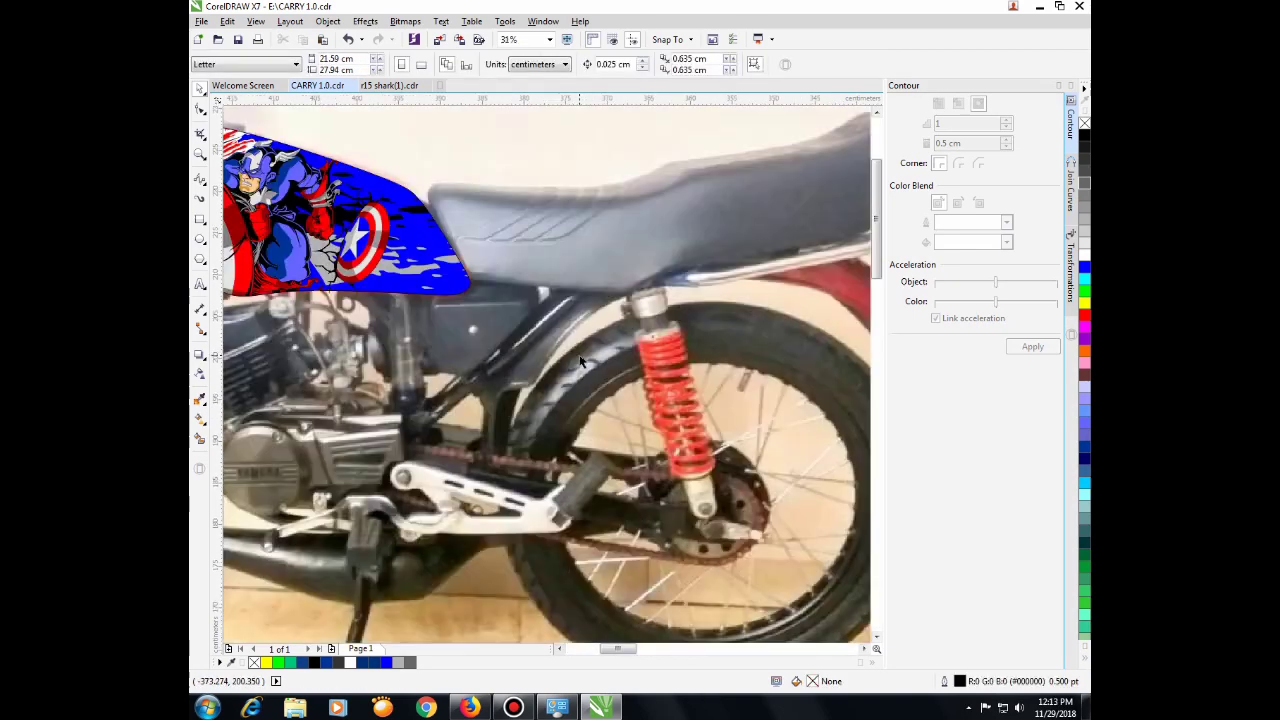
scroll(584, 360, down, 1)
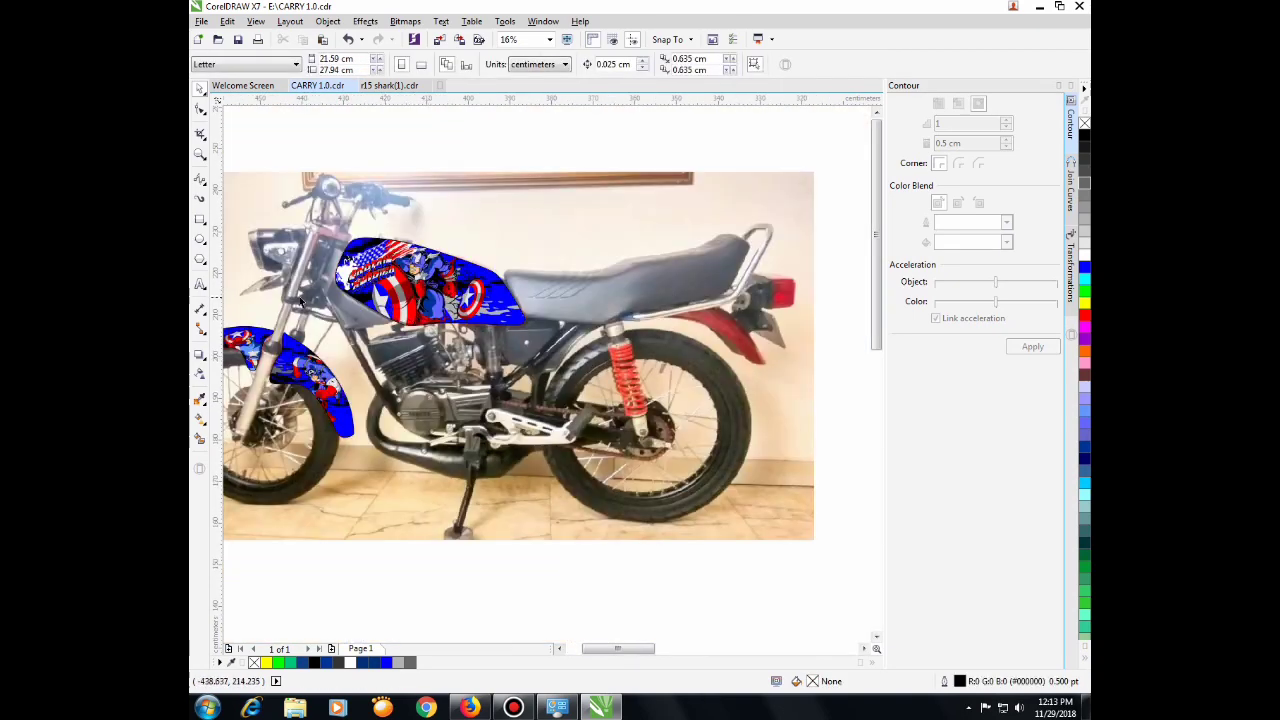
scroll(276, 280, up, 1)
scroll(425, 400, up, 4)
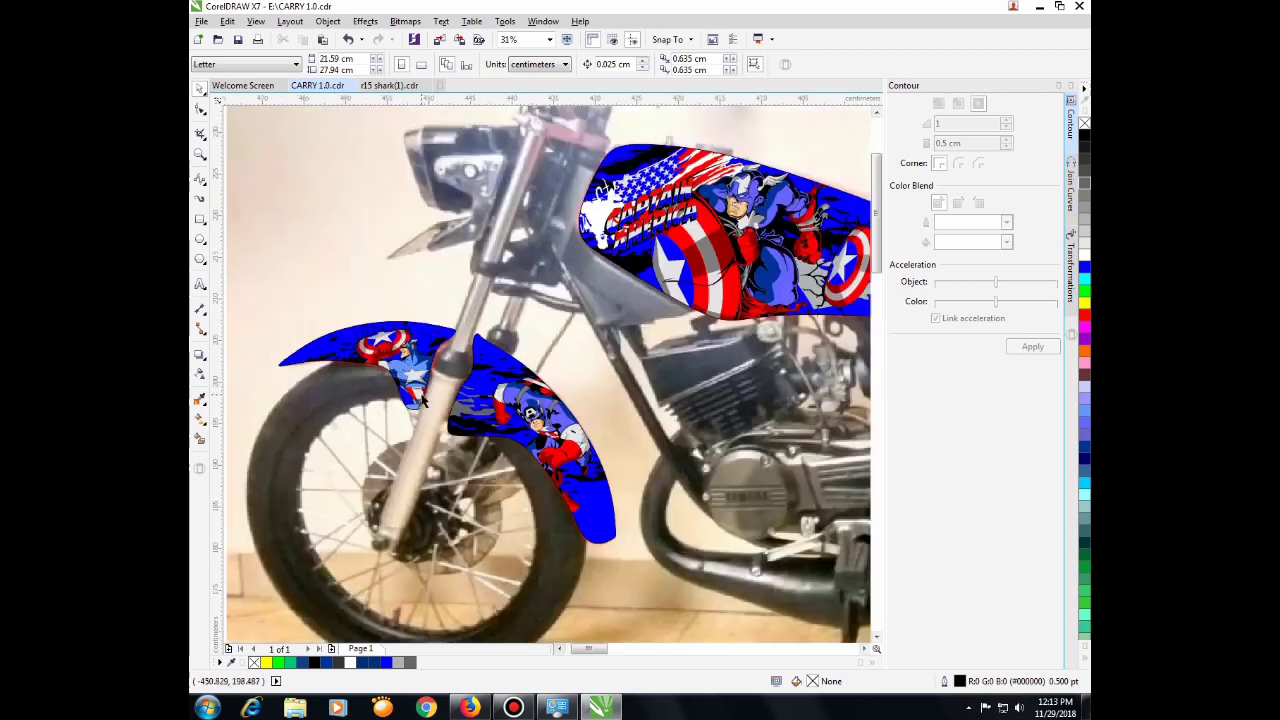
scroll(424, 400, down, 2)
scroll(425, 400, down, 1)
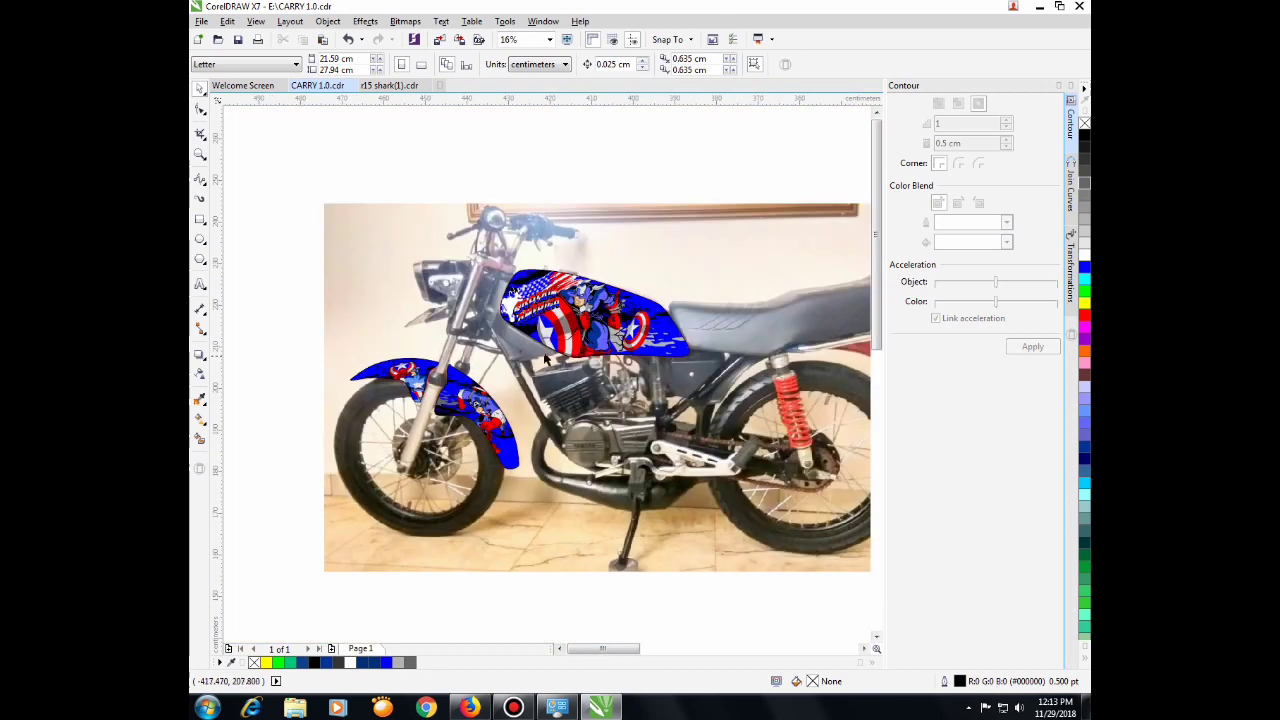
scroll(427, 374, up, 3)
scroll(427, 374, down, 3)
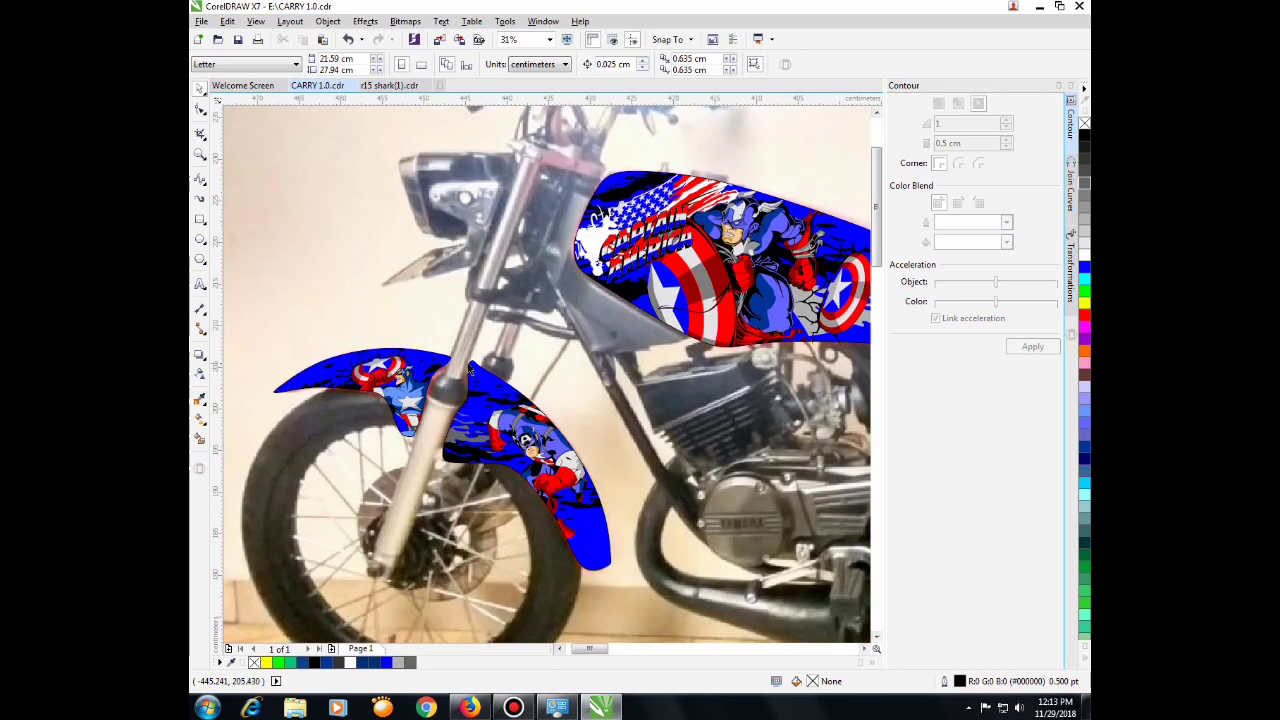
scroll(645, 285, up, 2)
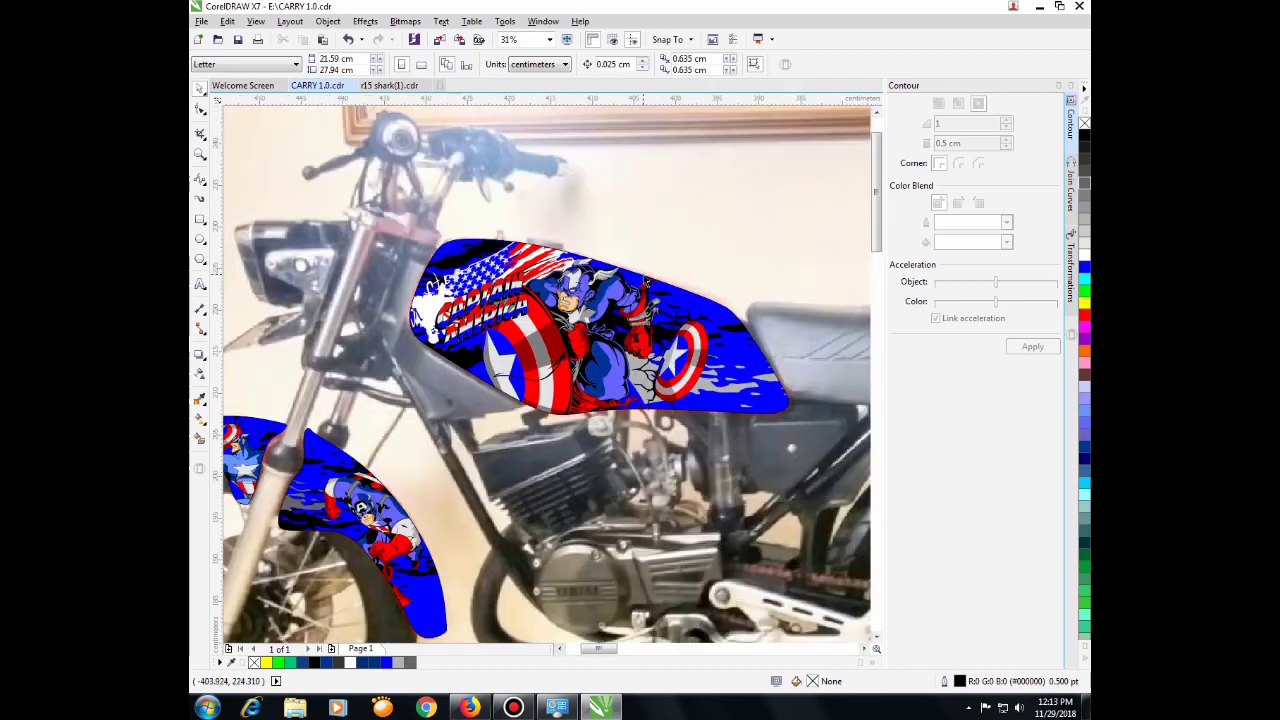
scroll(645, 285, up, 1)
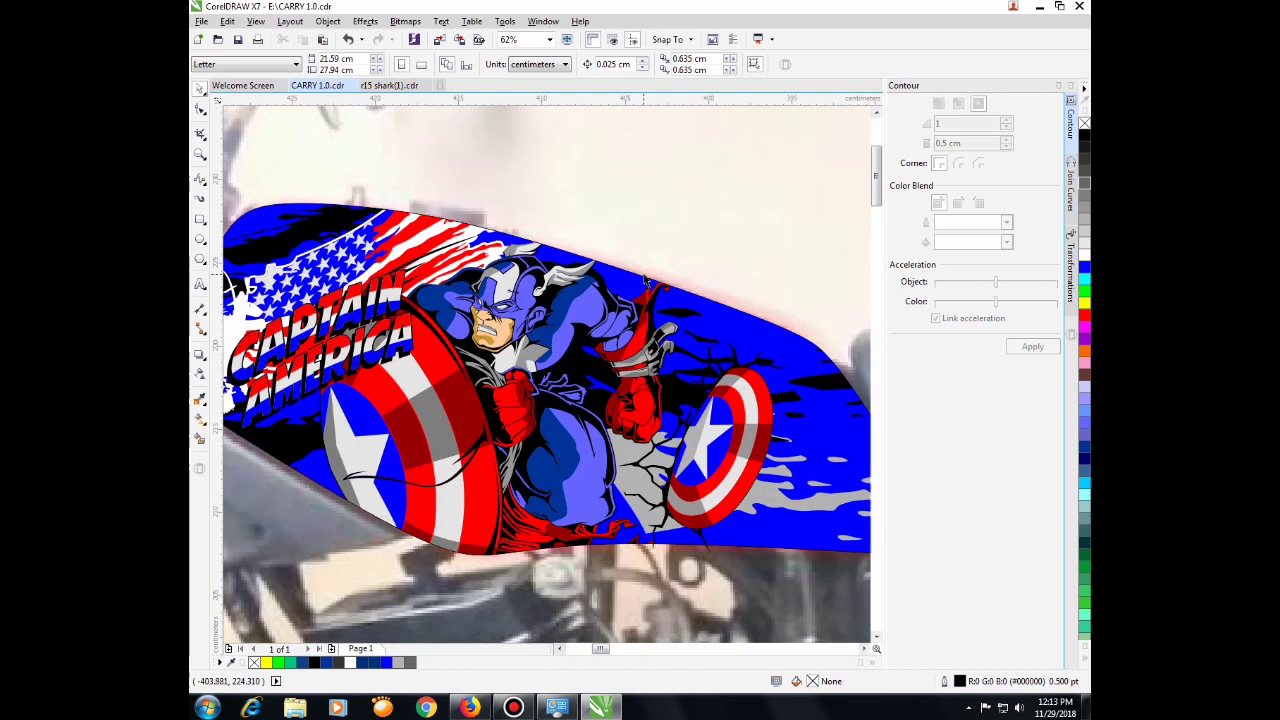
scroll(645, 283, down, 1)
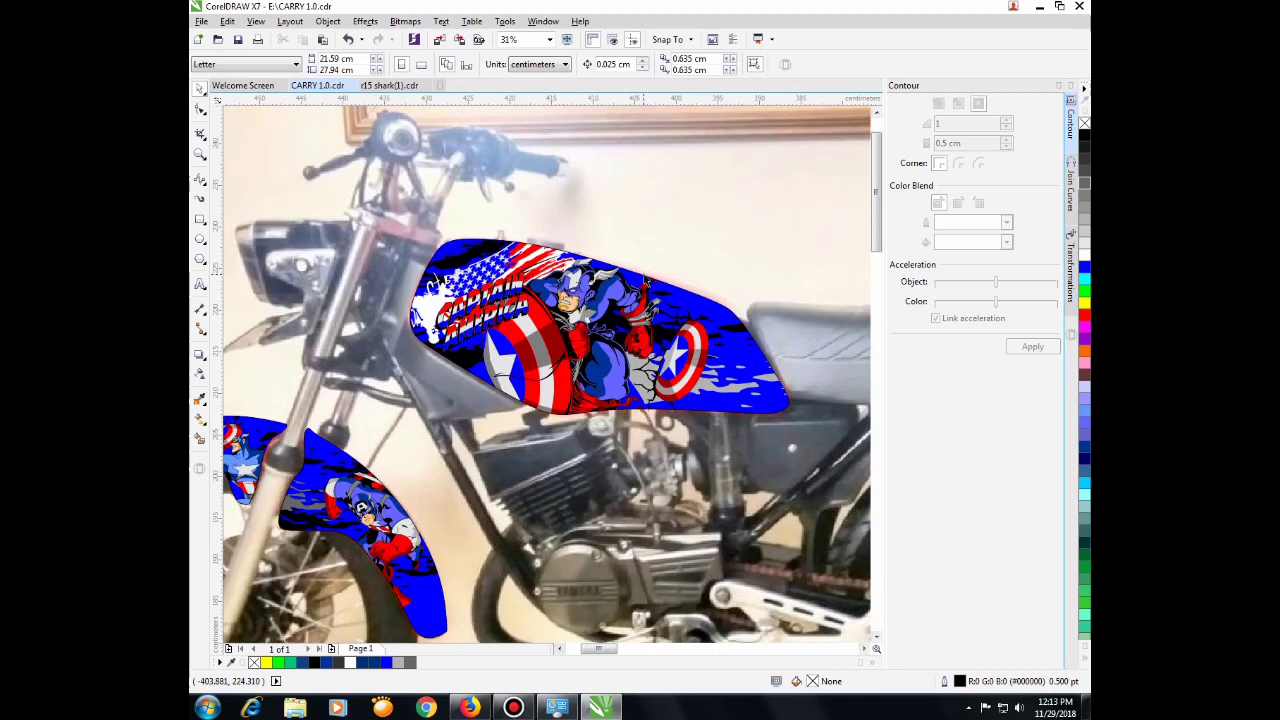
scroll(645, 283, down, 1)
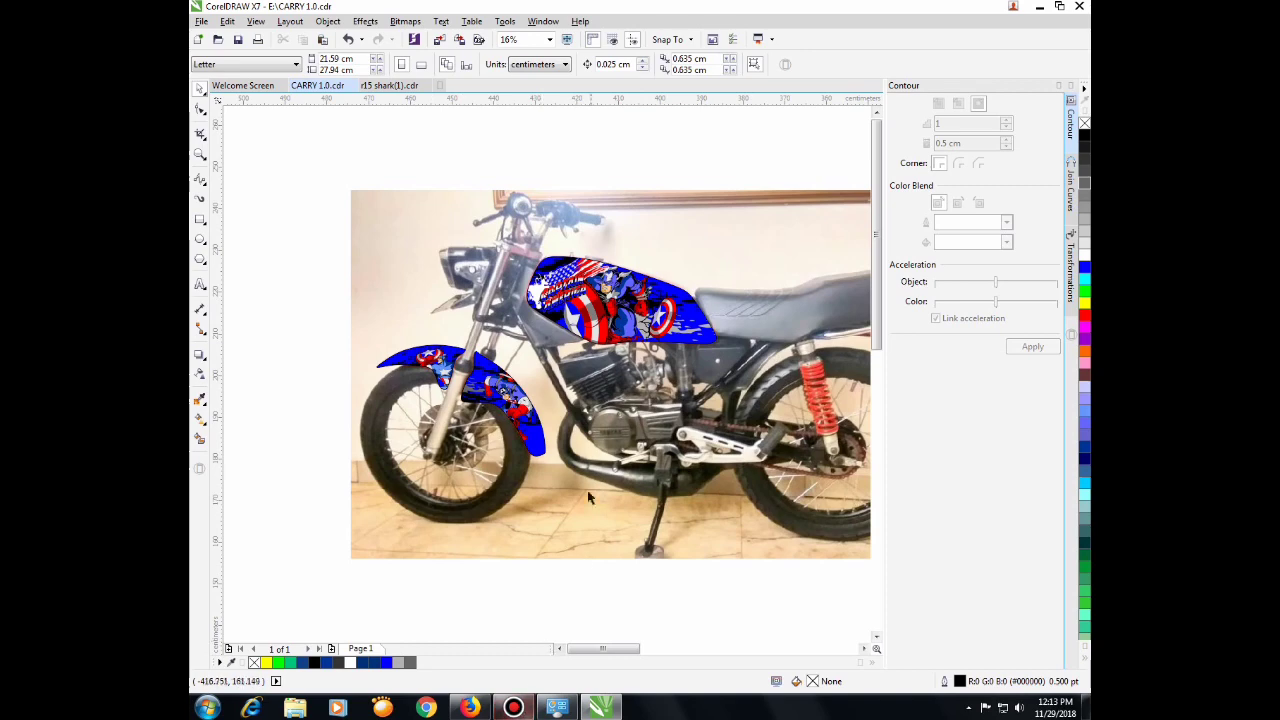
scroll(589, 497, up, 1)
scroll(597, 476, down, 1)
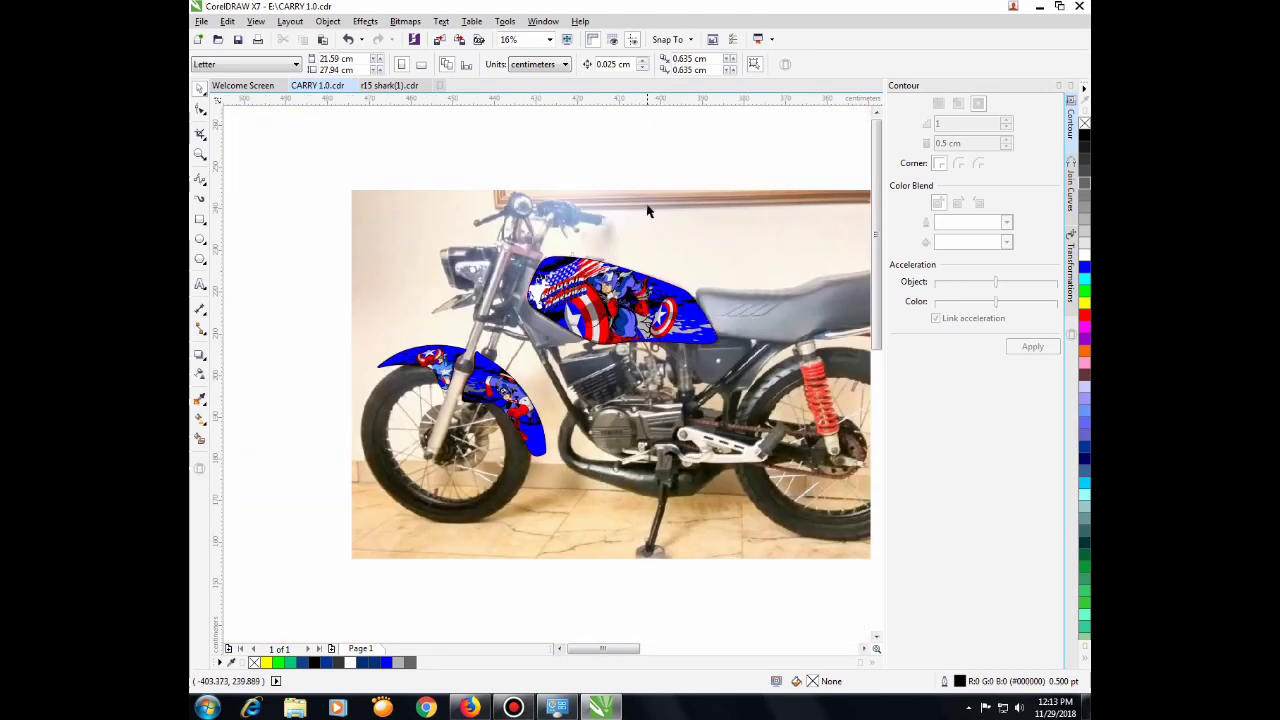